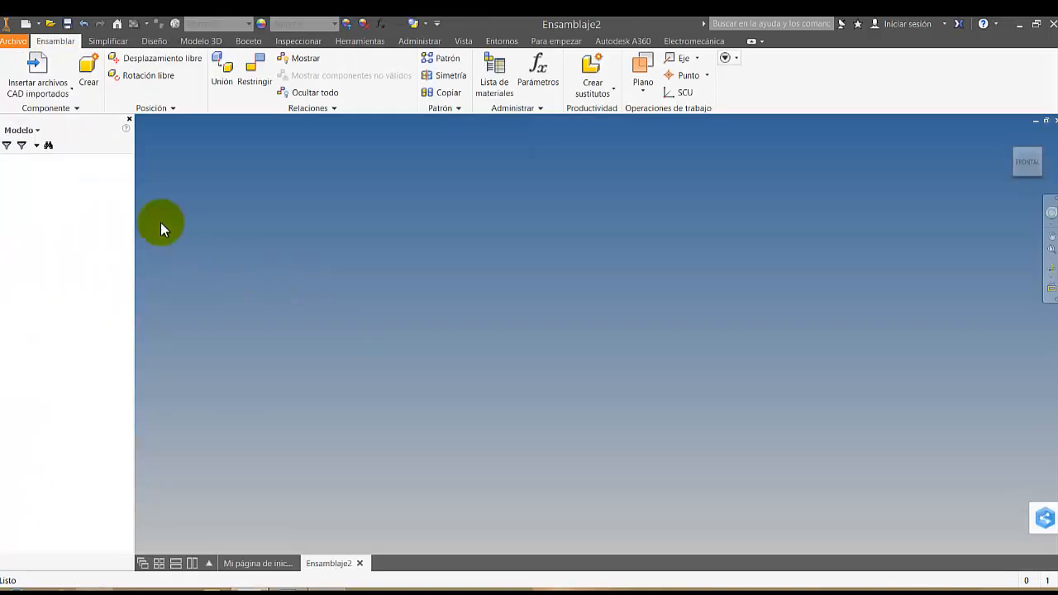
Choose 100220380414.igs from the MOTORES folder of the Biblioteca1 library as the component to insert in the assembly
left_click(72, 87)
left_click(62, 107)
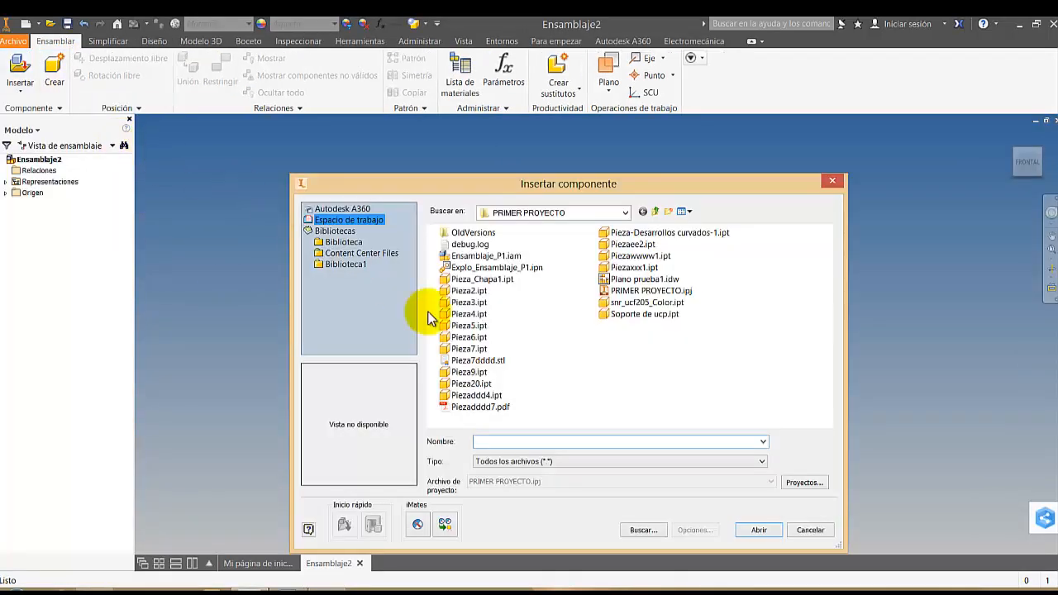
left_click(350, 265)
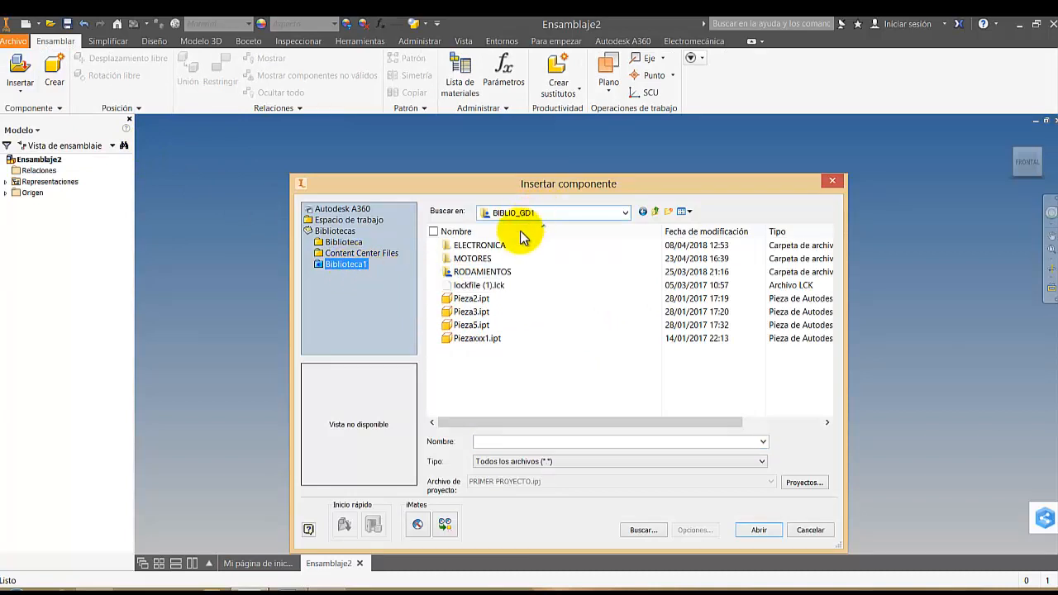
double_click(469, 258)
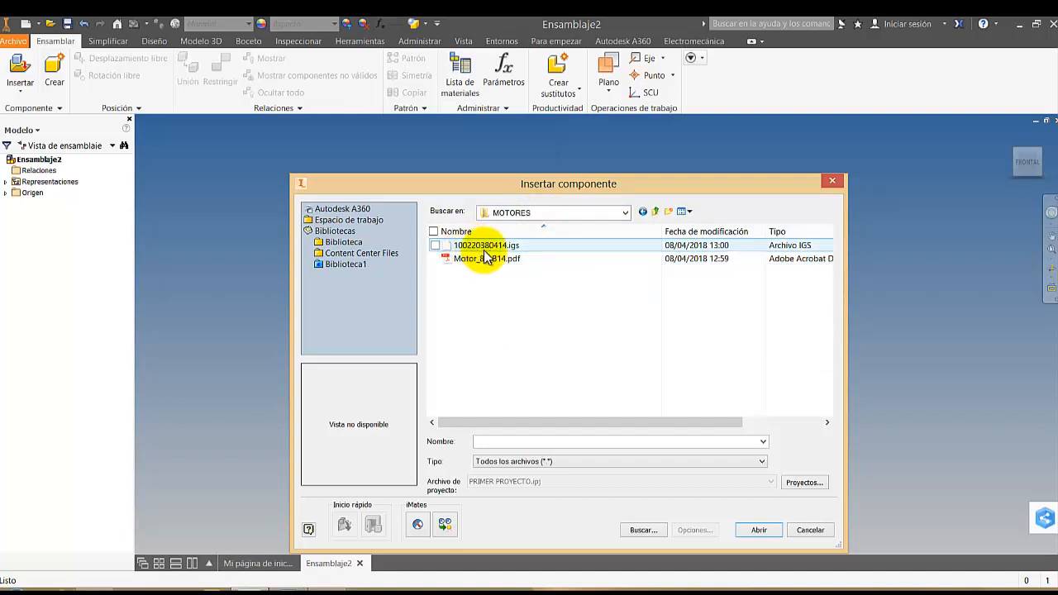
double_click(485, 248)
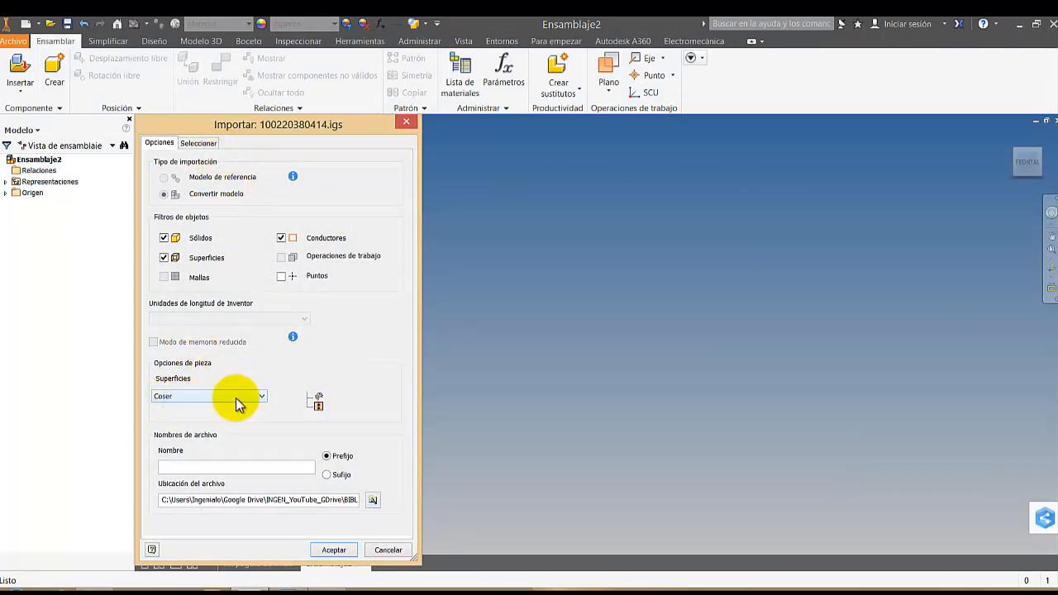
Import the IGES motor as a converted model with stitched surfaces and place one instance in the assembly
left_click(335, 550)
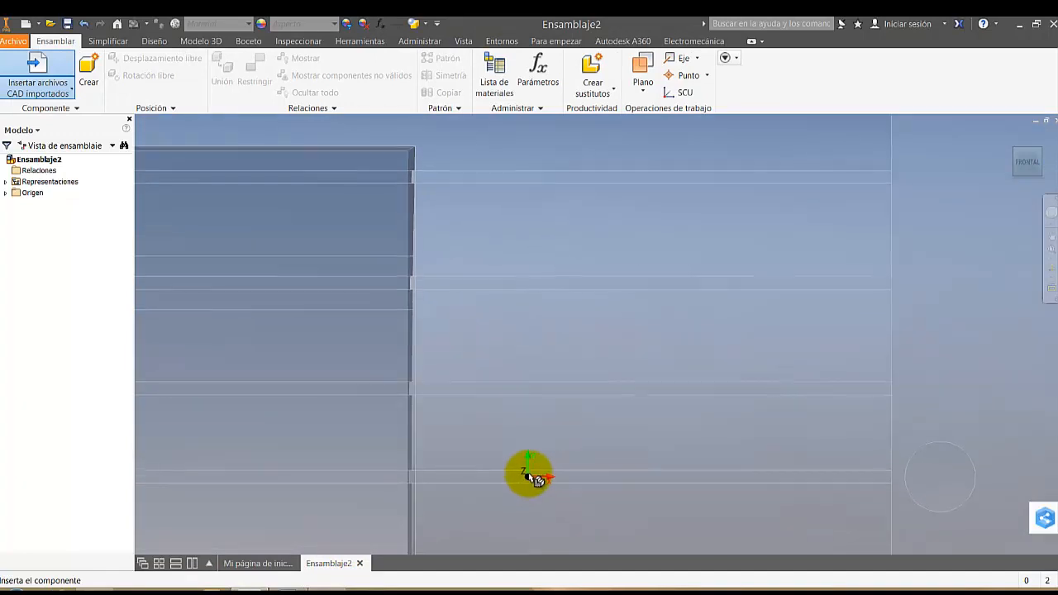
left_click(536, 473)
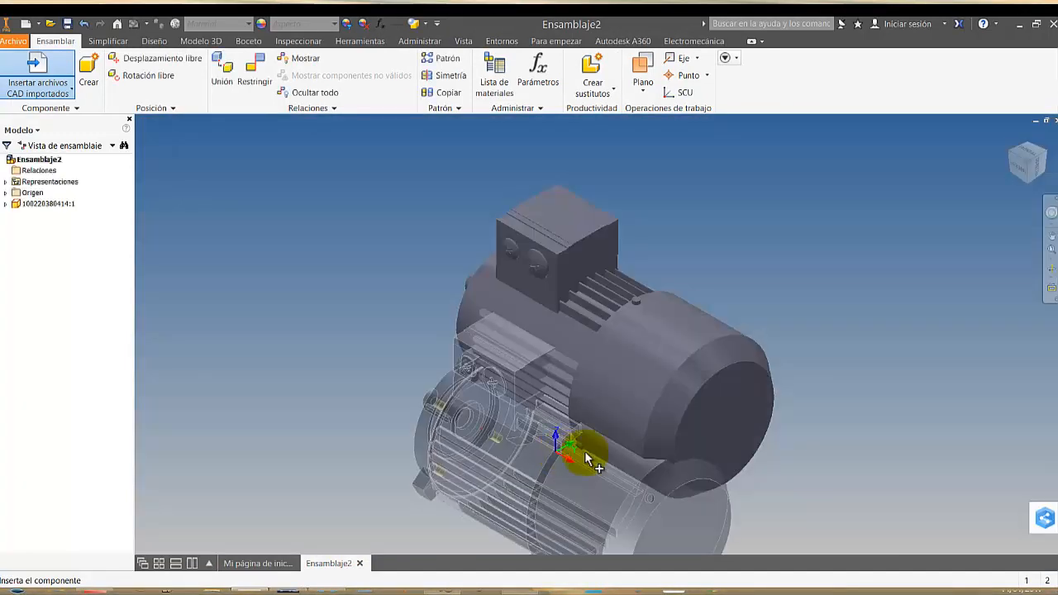
key("Escape")
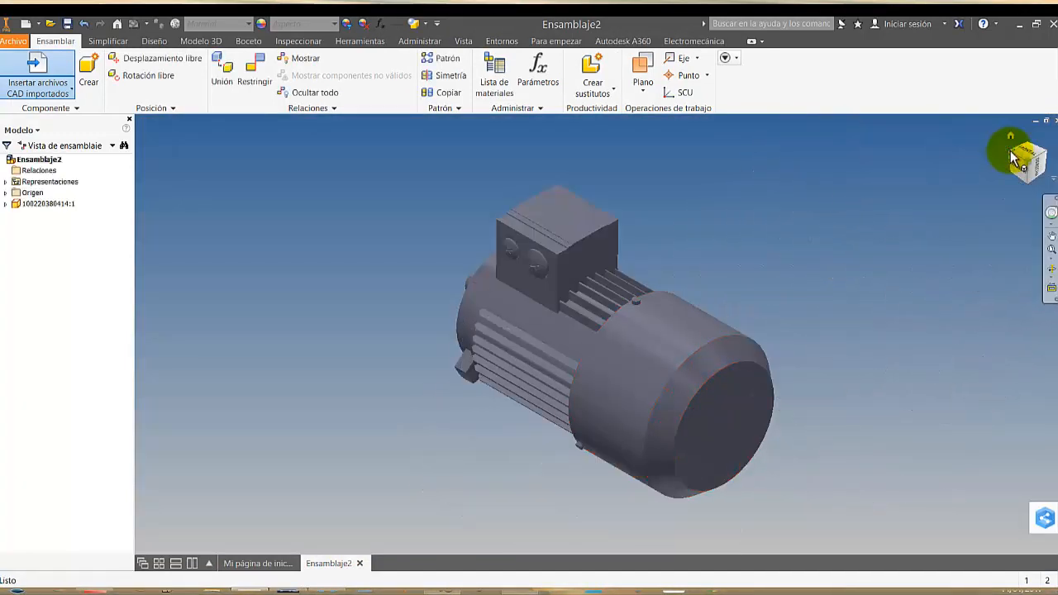
left_click(1015, 159)
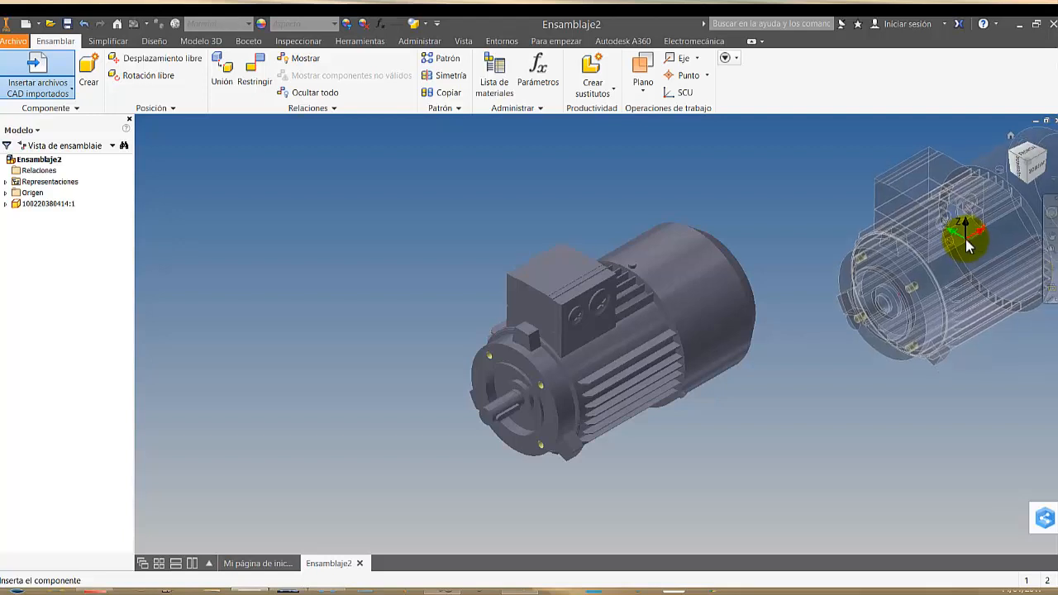
key("Escape")
scroll(496, 343, "down", 3)
middle_click_drag(512, 339, 498, 301)
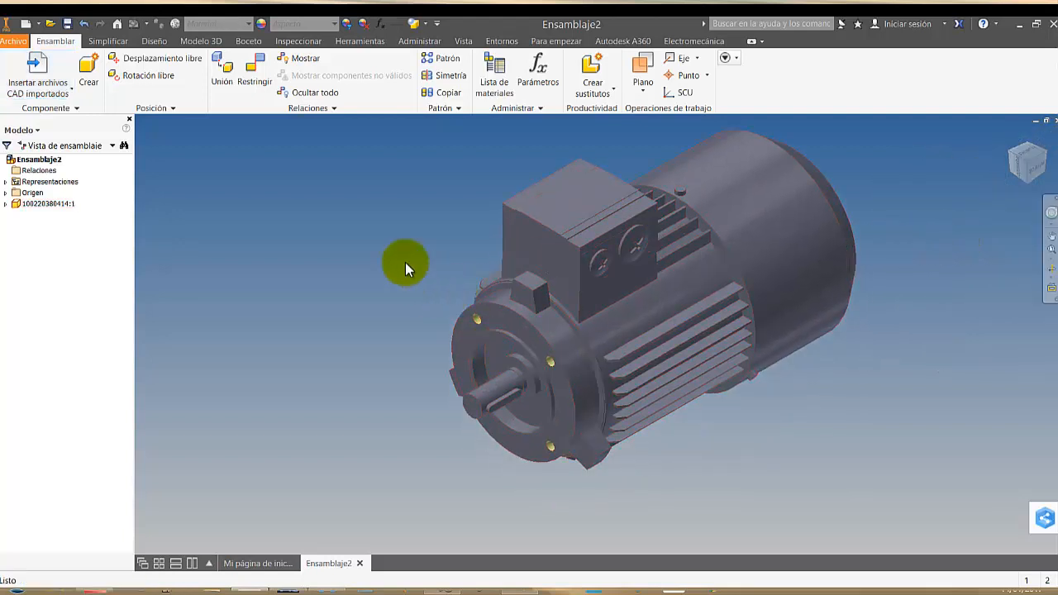
left_click(464, 43)
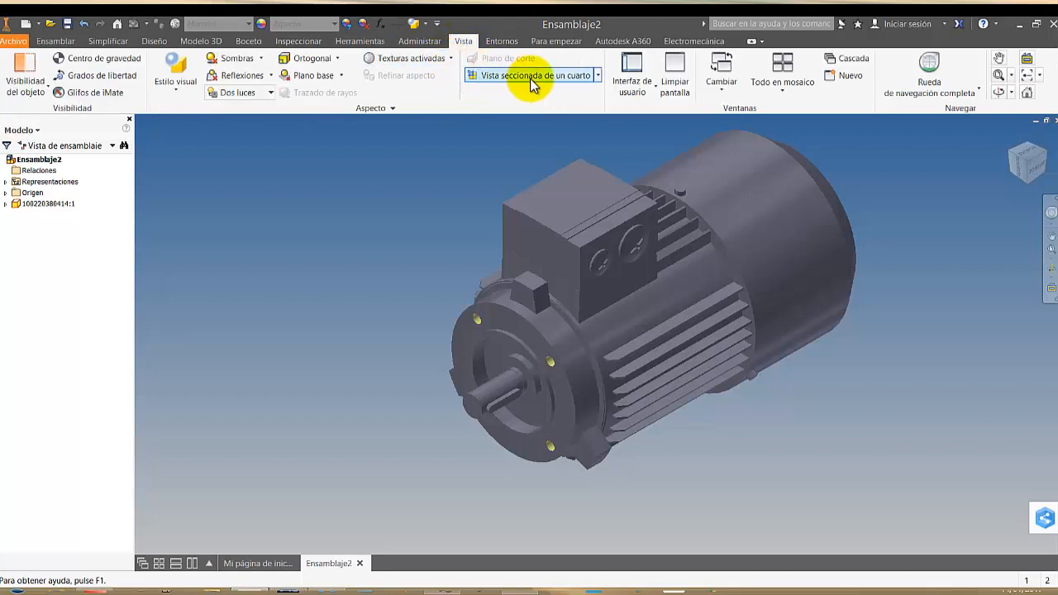
left_click(597, 75)
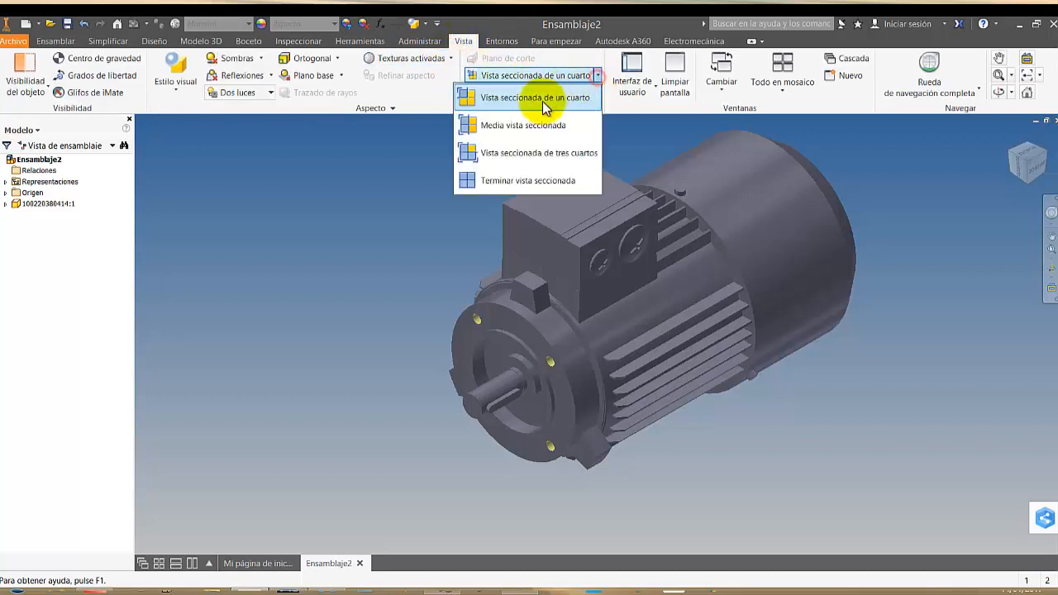
left_click(512, 126)
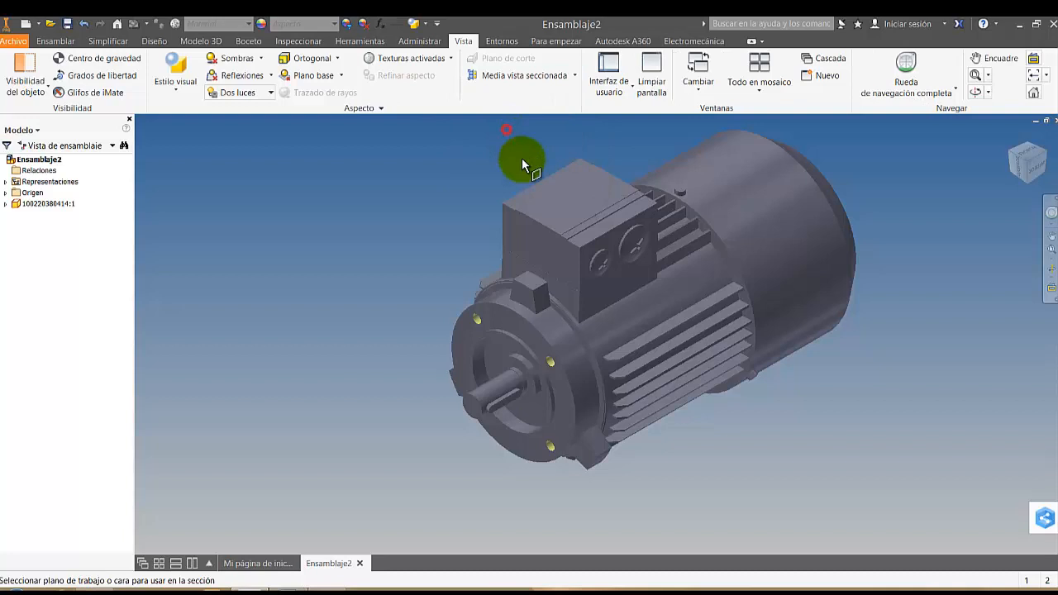
left_click(553, 258)
mouse_move(565, 258)
left_mouse_down()
mouse_move(661, 233)
mouse_move(621, 255)
mouse_move(579, 253)
left_mouse_up()
key("Escape")
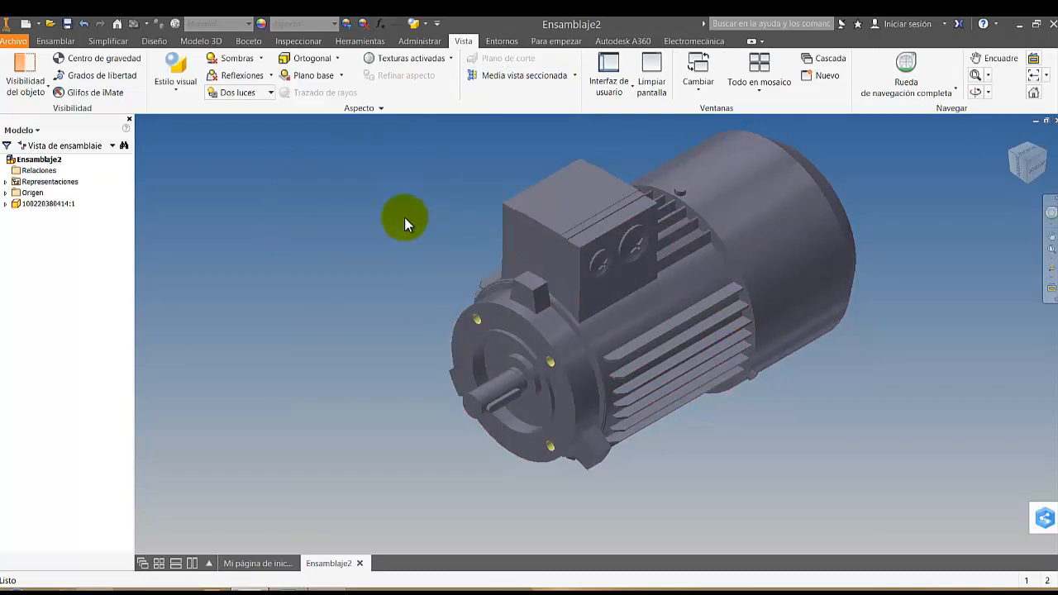
Open the imported motor part in its own window and start saving a copy of it
double_click(50, 205)
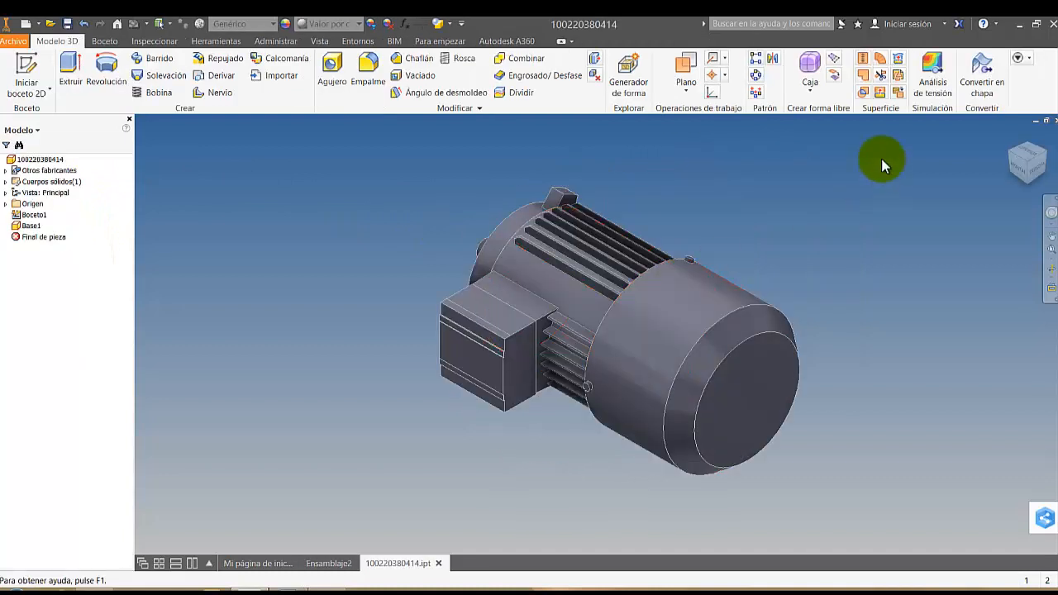
left_click(1010, 134)
left_click(13, 40)
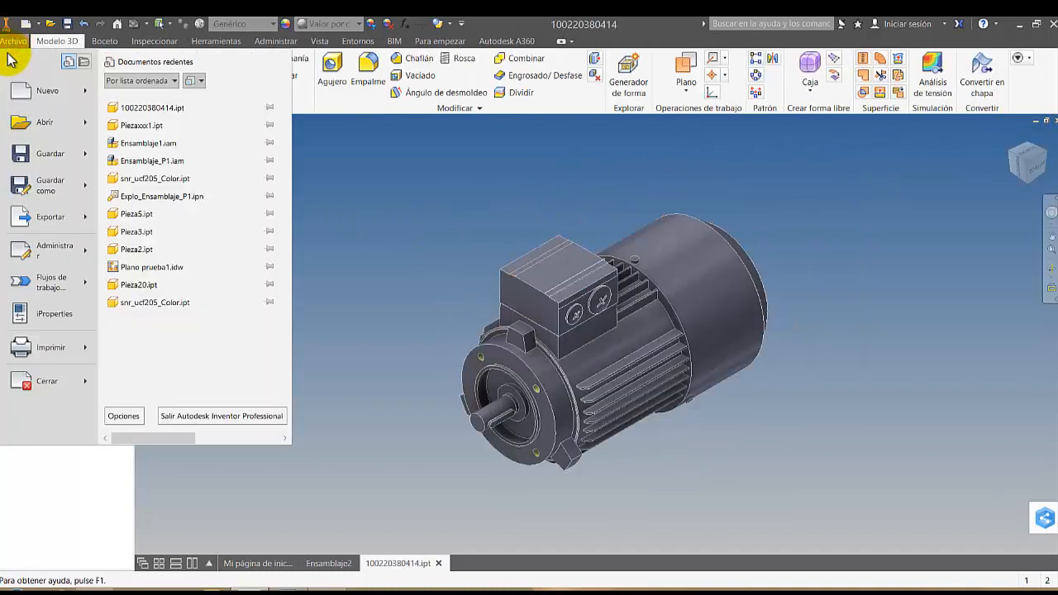
mouse_move(39, 192)
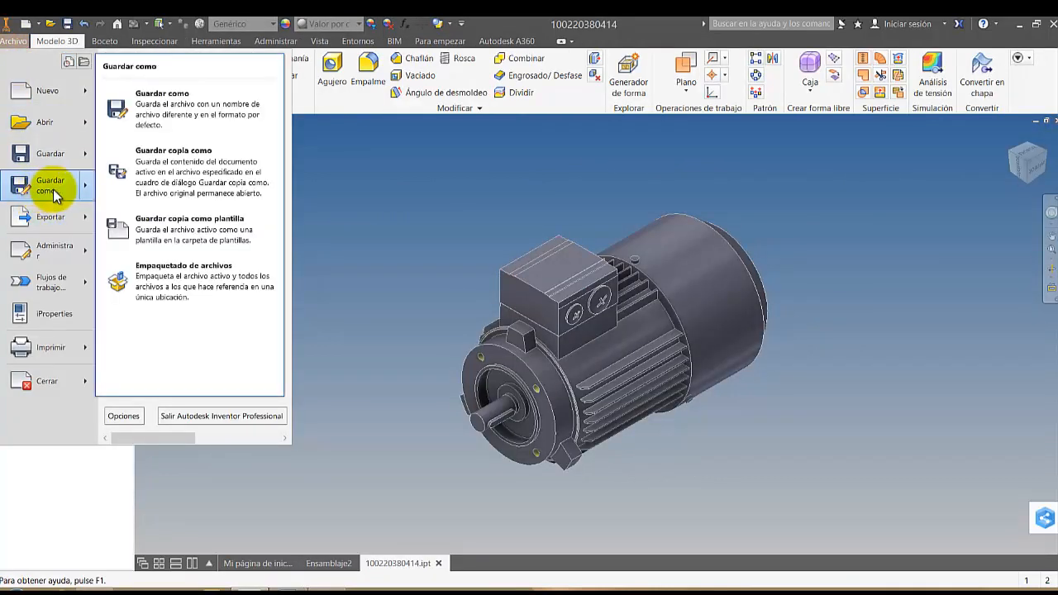
left_click(224, 172)
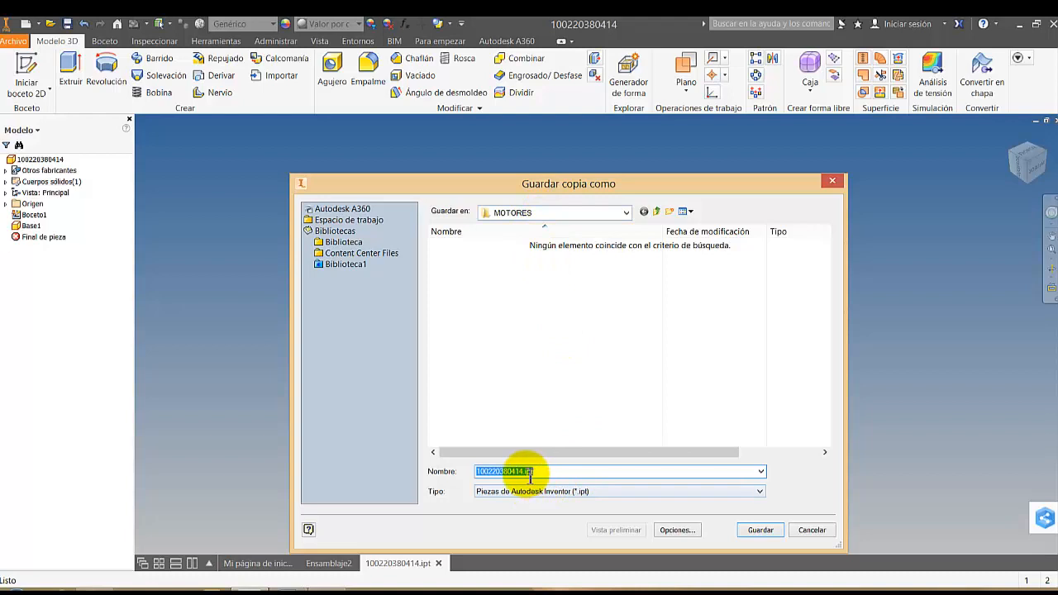
Show all file types in the MOTORES folder, copy the name Motor_80_B14 from the PDF file, and leave without saving
left_click(586, 491)
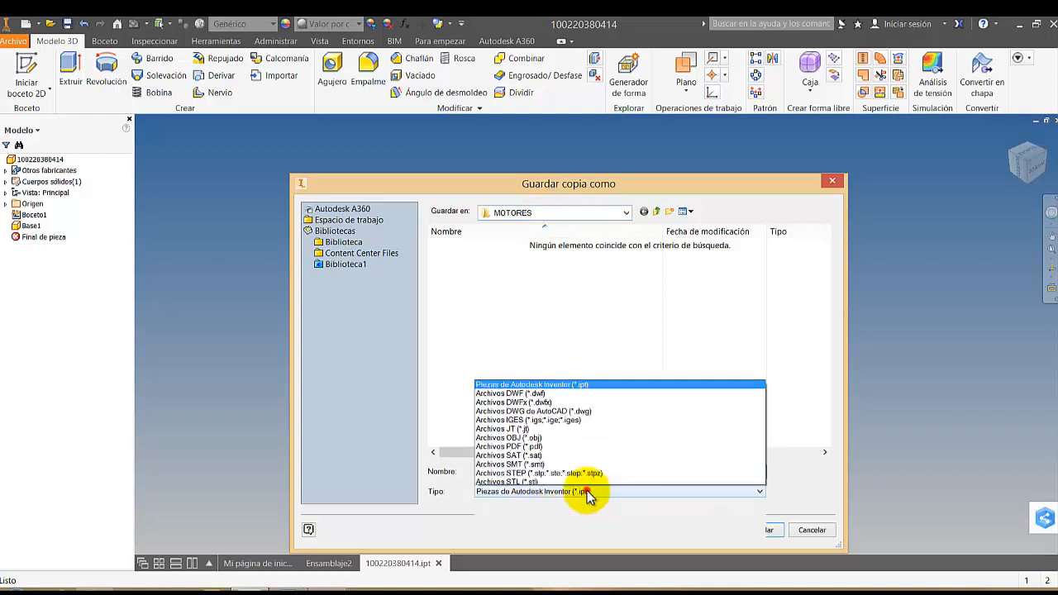
left_click(549, 480)
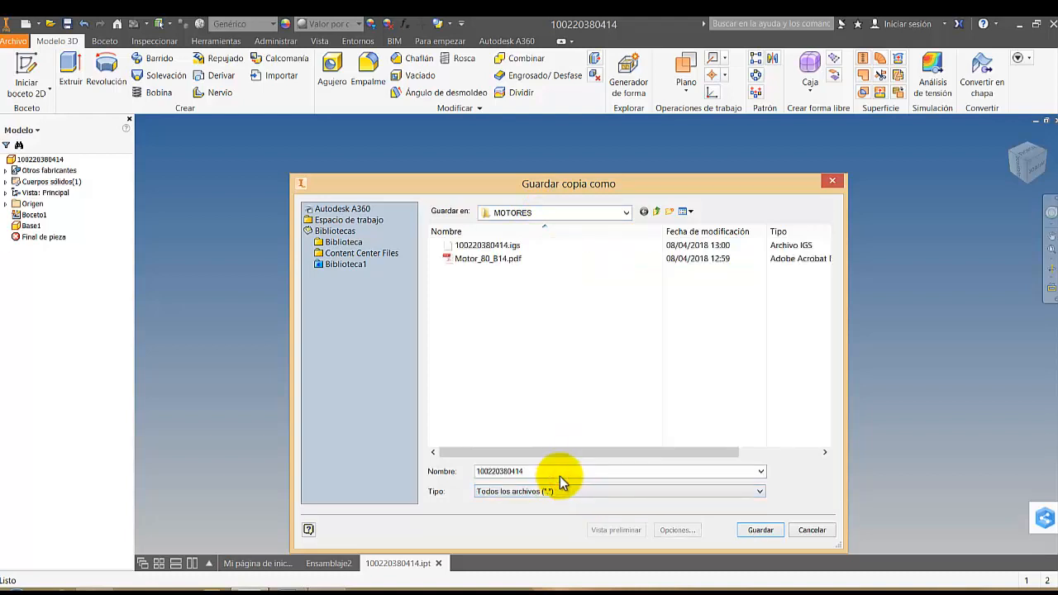
left_click(485, 261)
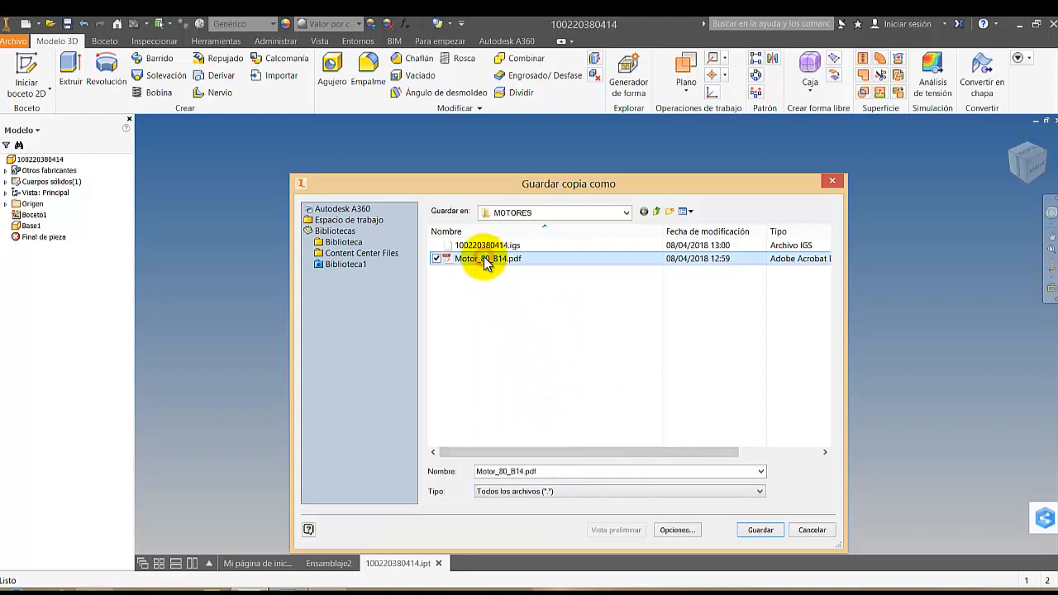
left_click(487, 259)
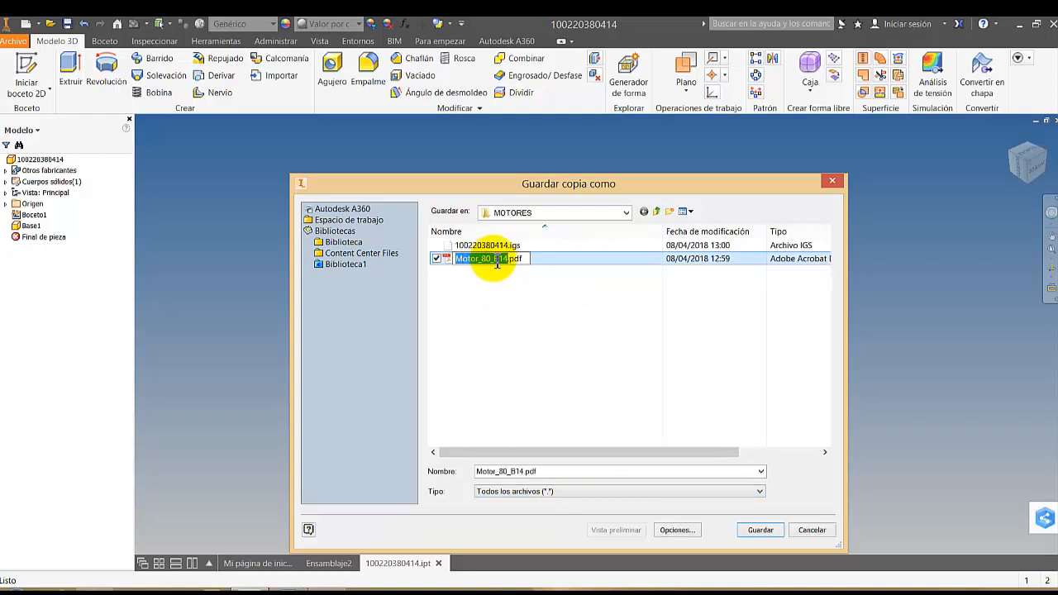
right_click(493, 260)
left_click(376, 299)
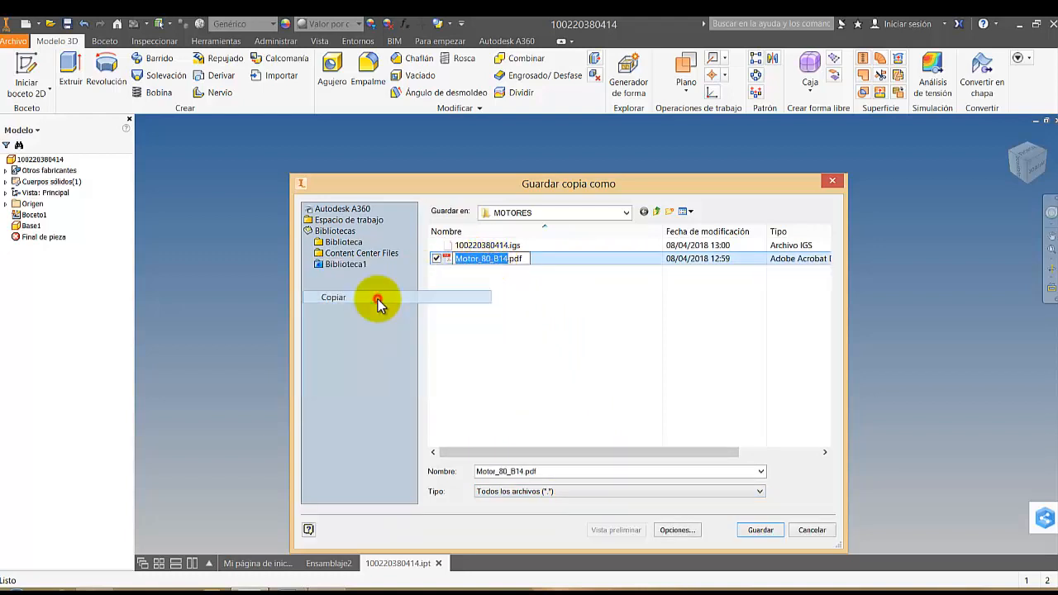
left_click(803, 529)
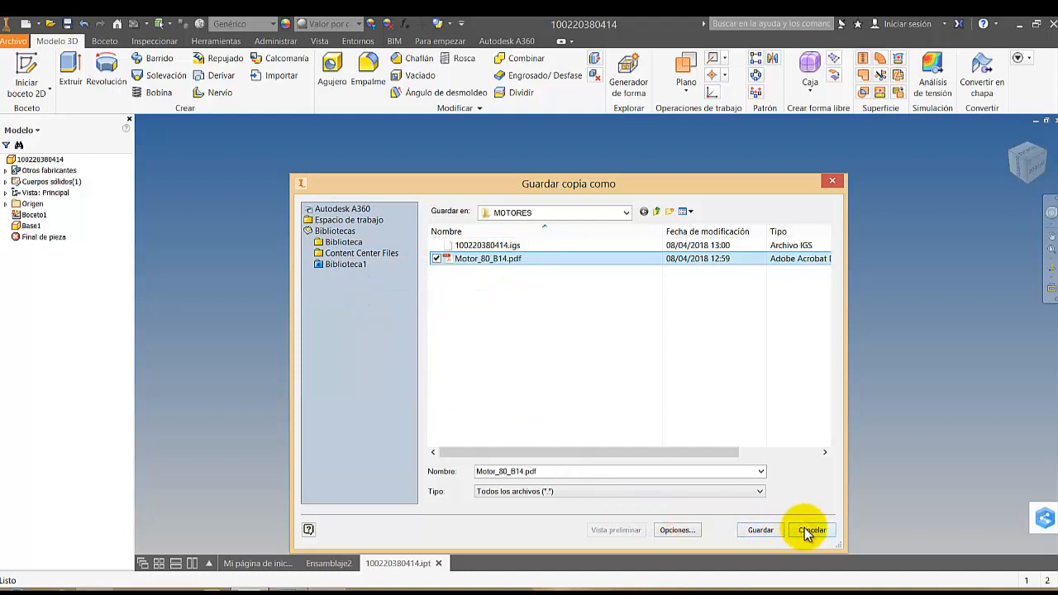
left_click(804, 529)
right_click(393, 280)
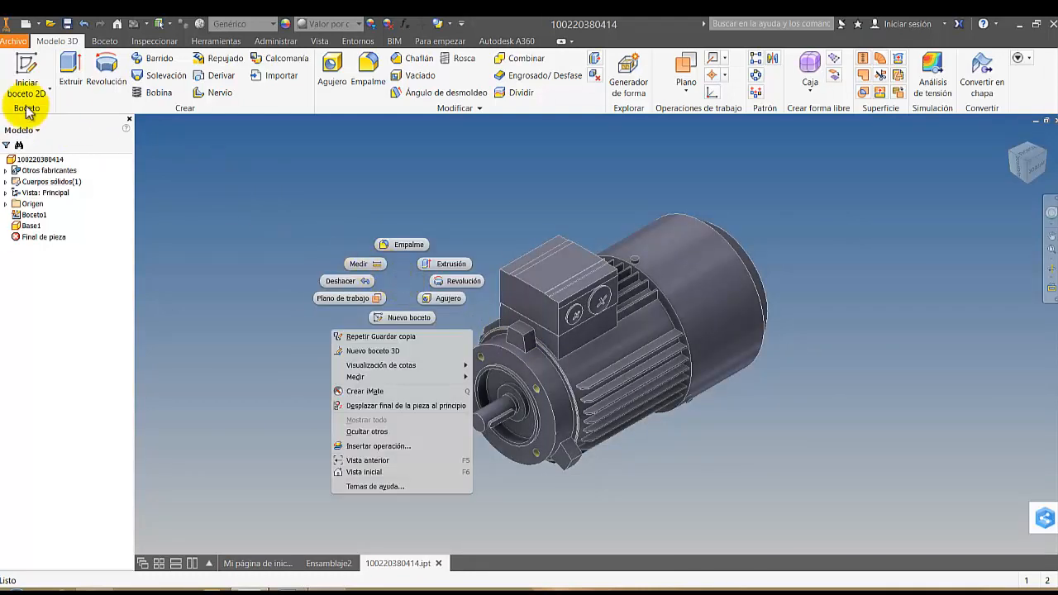
Save a copy of the motor part as Motor_80_B14.ipt in the MOTORES library folder
left_click(12, 43)
left_click(12, 42)
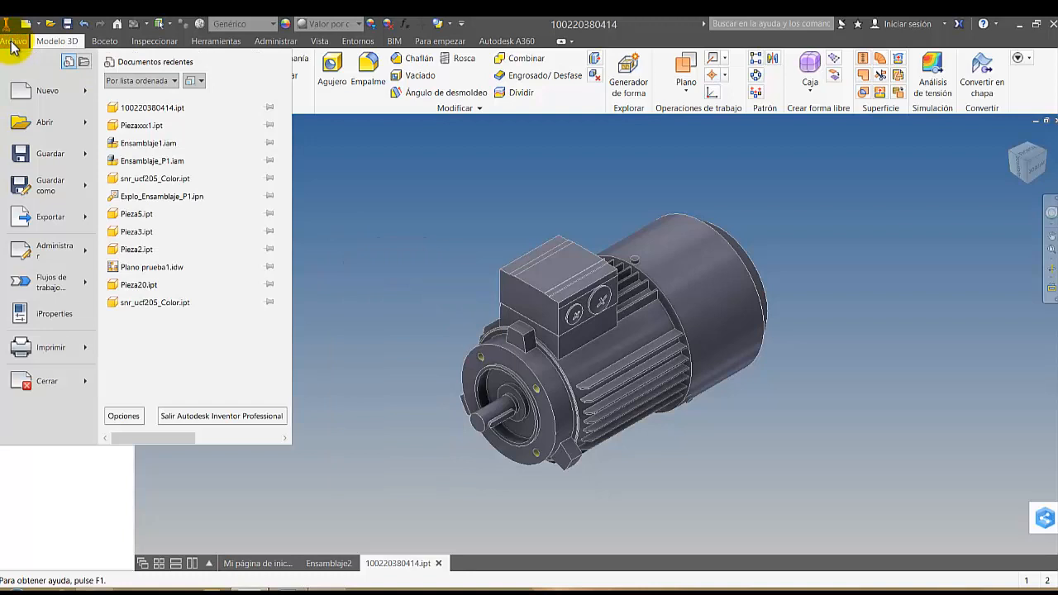
mouse_move(56, 192)
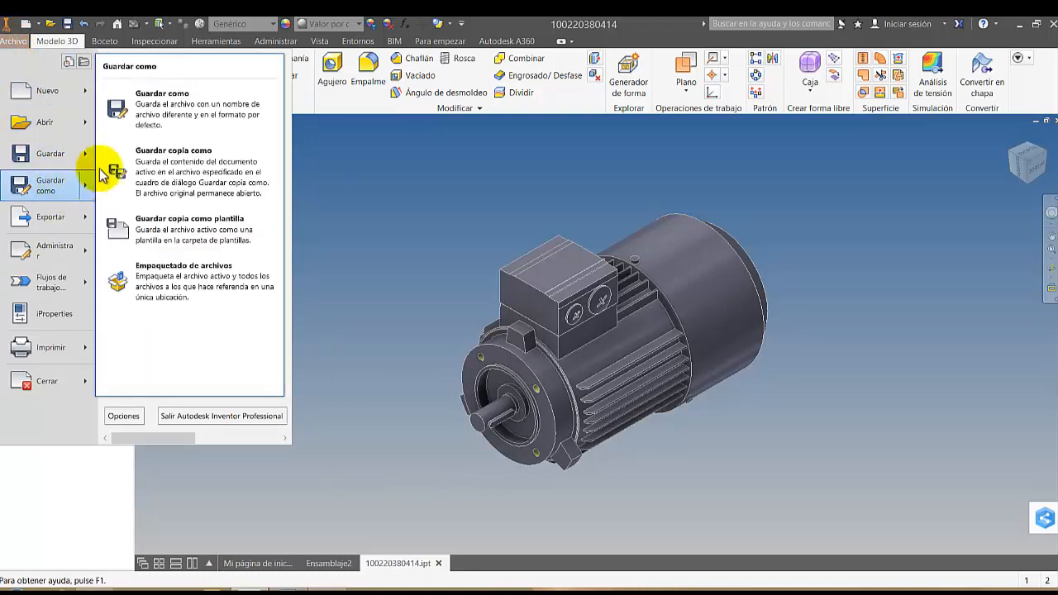
left_click(182, 163)
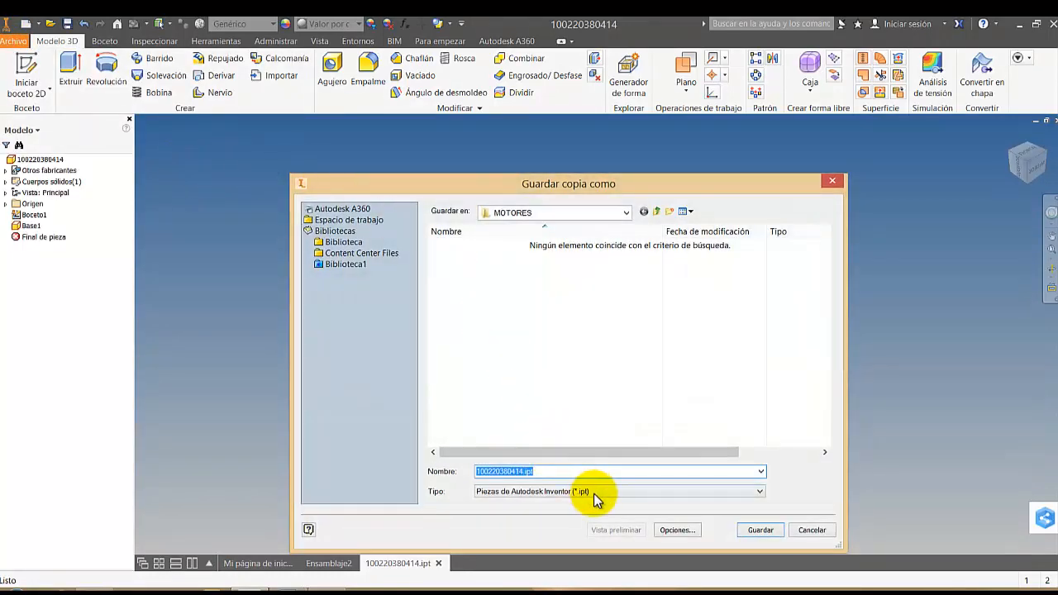
left_click(510, 471)
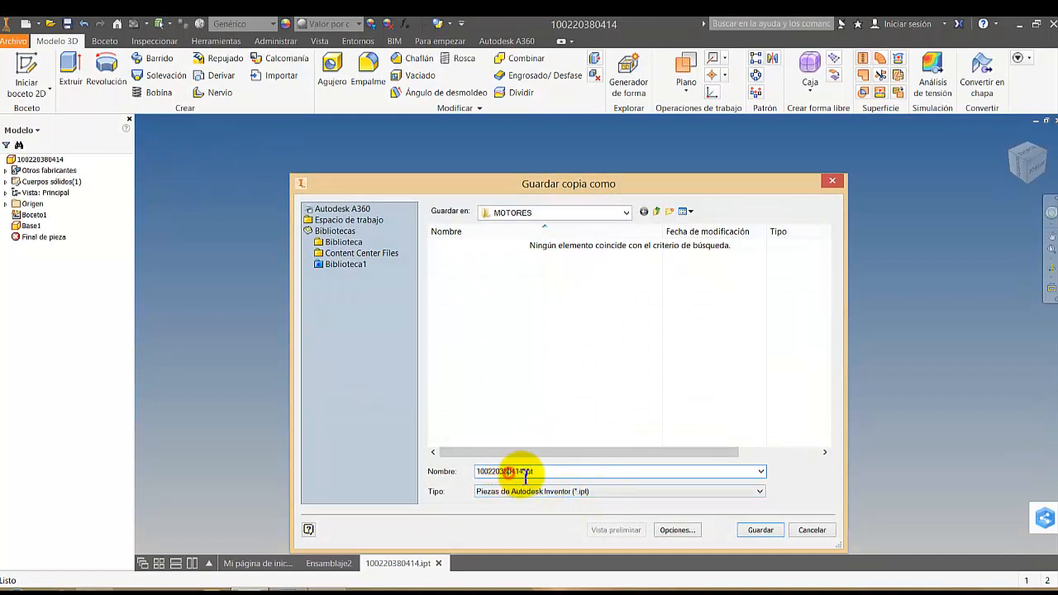
left_click_drag(523, 472, 457, 472)
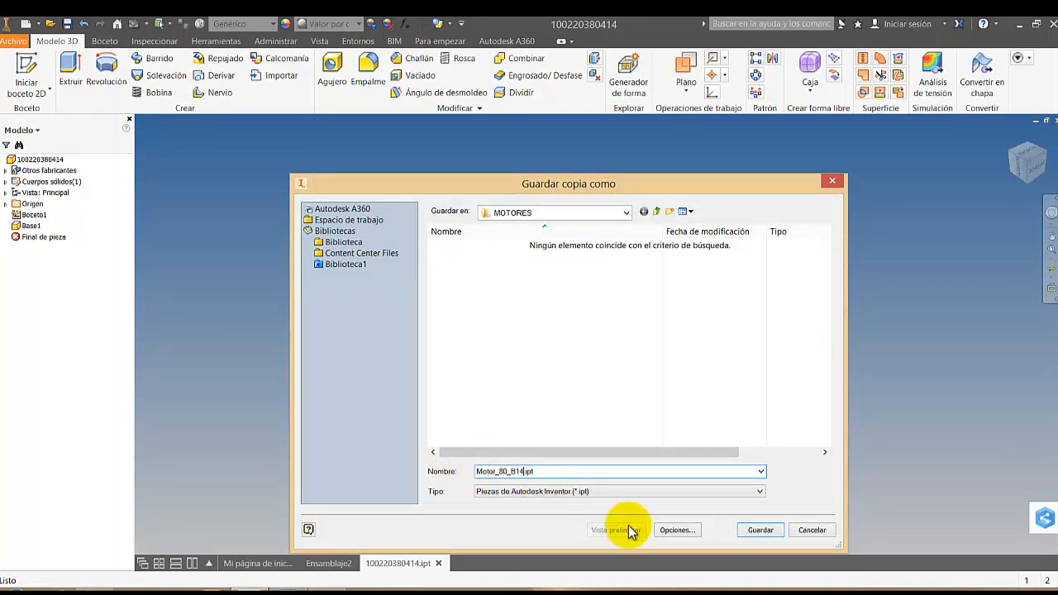
left_click(760, 531)
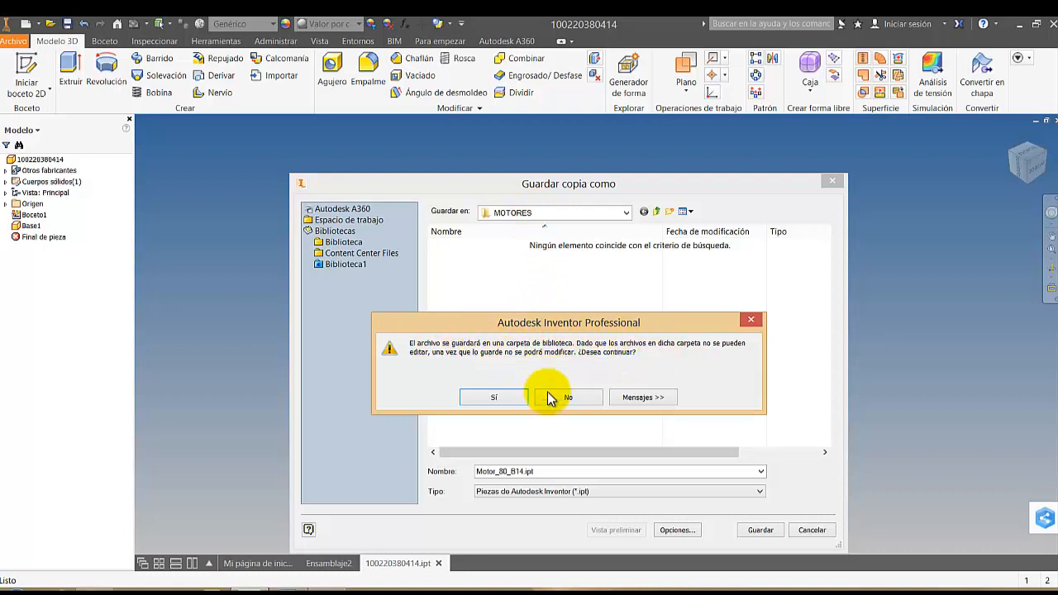
left_click(513, 399)
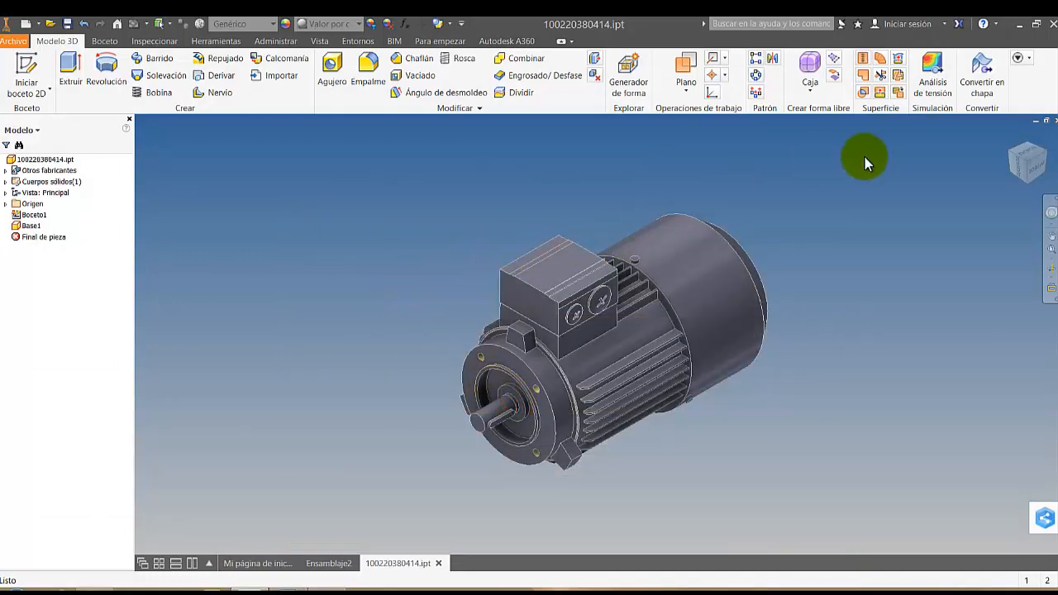
Close the motor part and the Ensamblaje2 assembly without saving the changes
left_click(1055, 121)
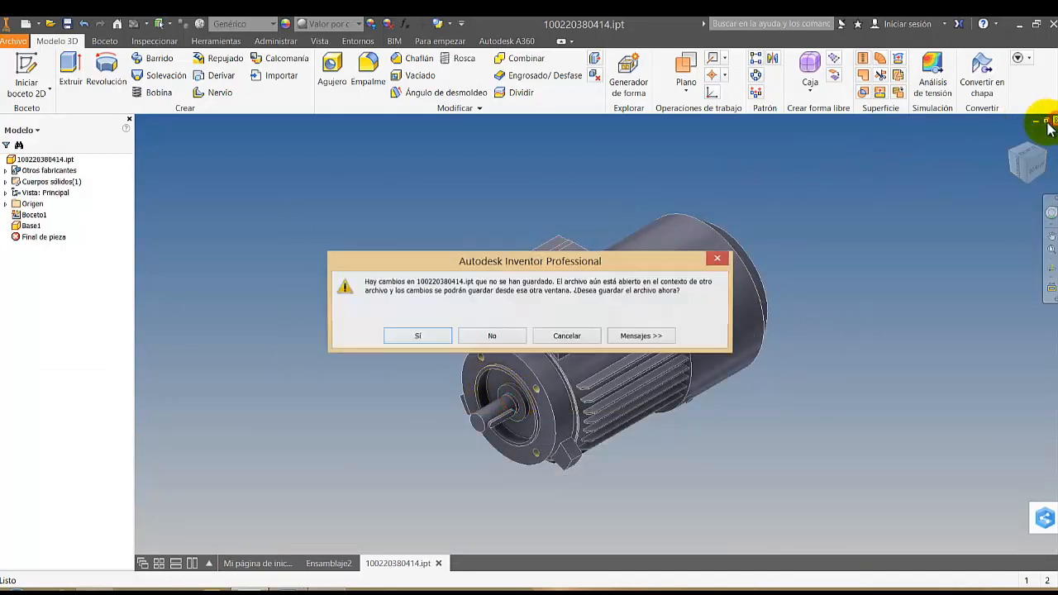
left_click(492, 336)
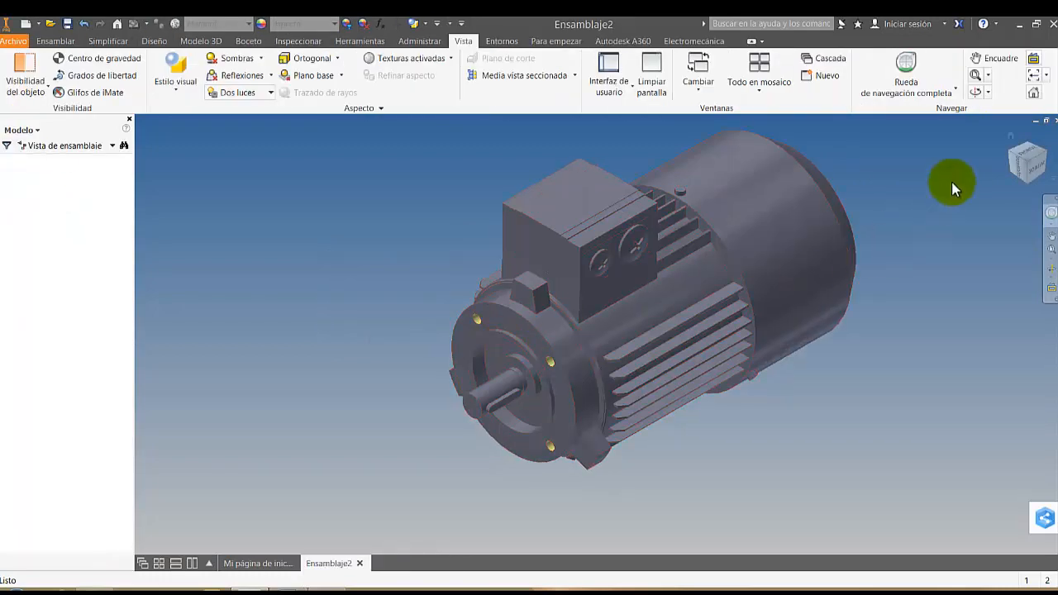
left_click(1055, 121)
left_click(490, 335)
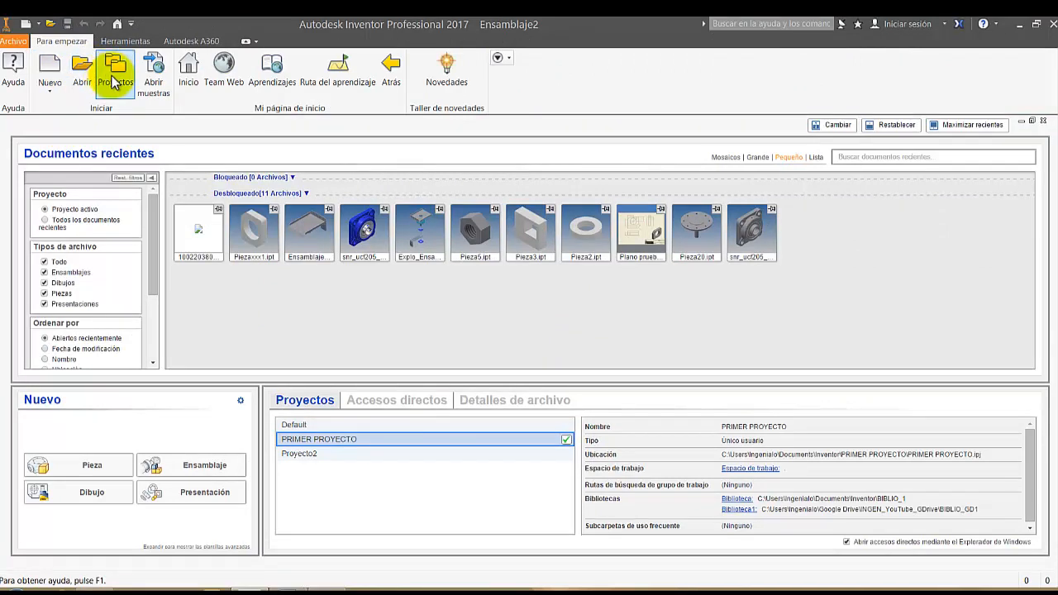
Open Motor_80_B14.ipt from the MOTORES folder of the Biblioteca1 library
left_click(81, 71)
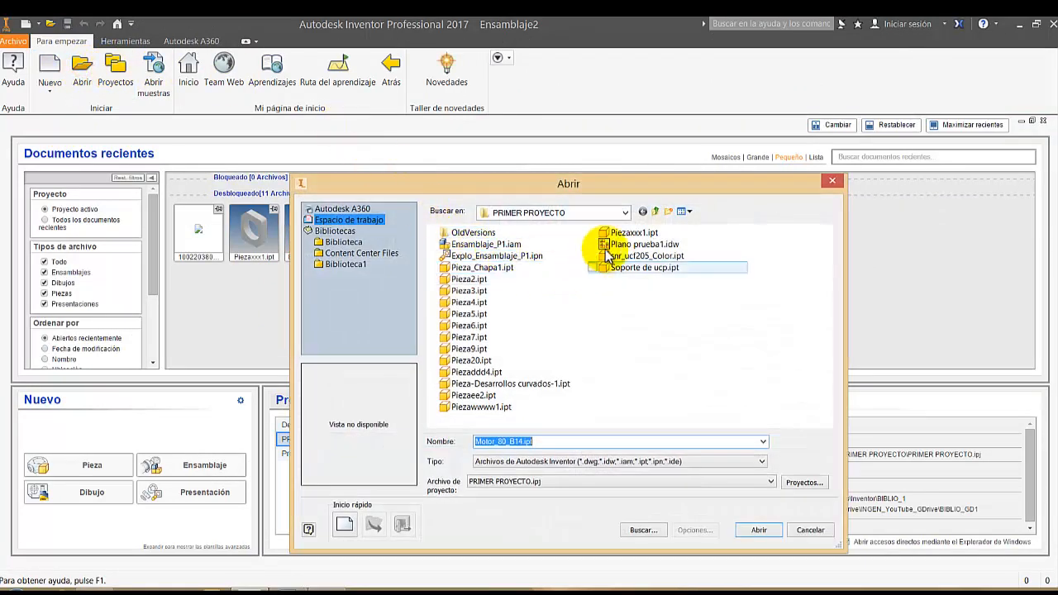
left_click(346, 264)
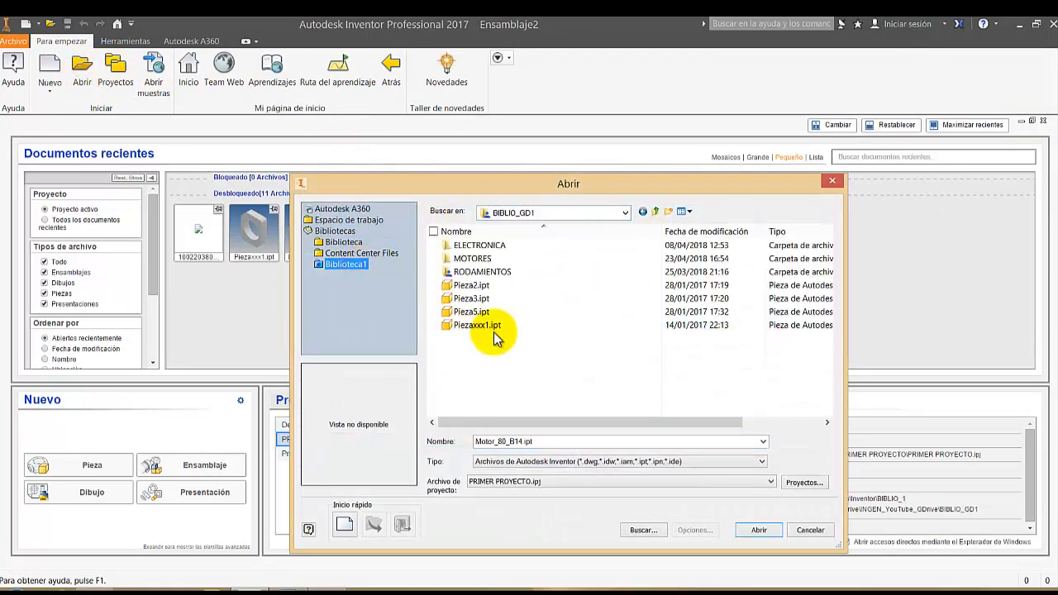
double_click(475, 259)
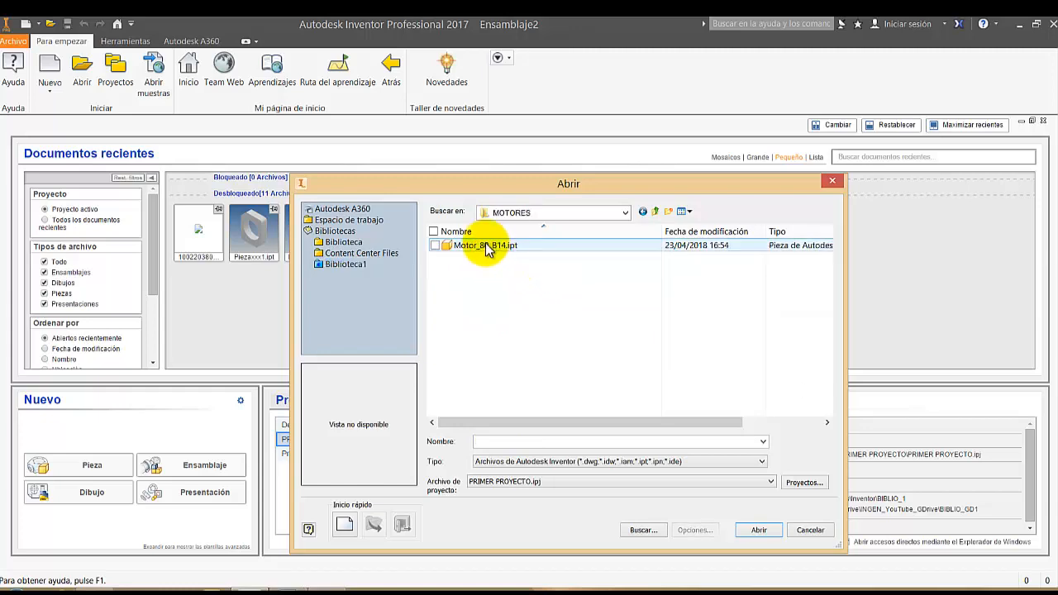
double_click(485, 248)
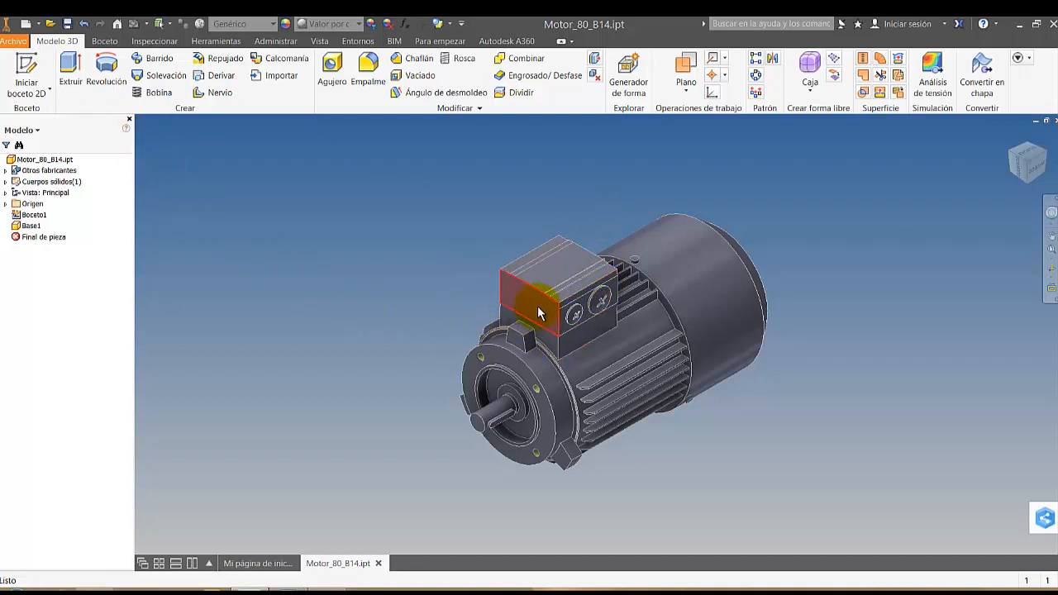
Try to add a linearly placed hole, 3 mm in diameter and 8 mm deep, on the front face of the motor's terminal box
left_click(331, 66)
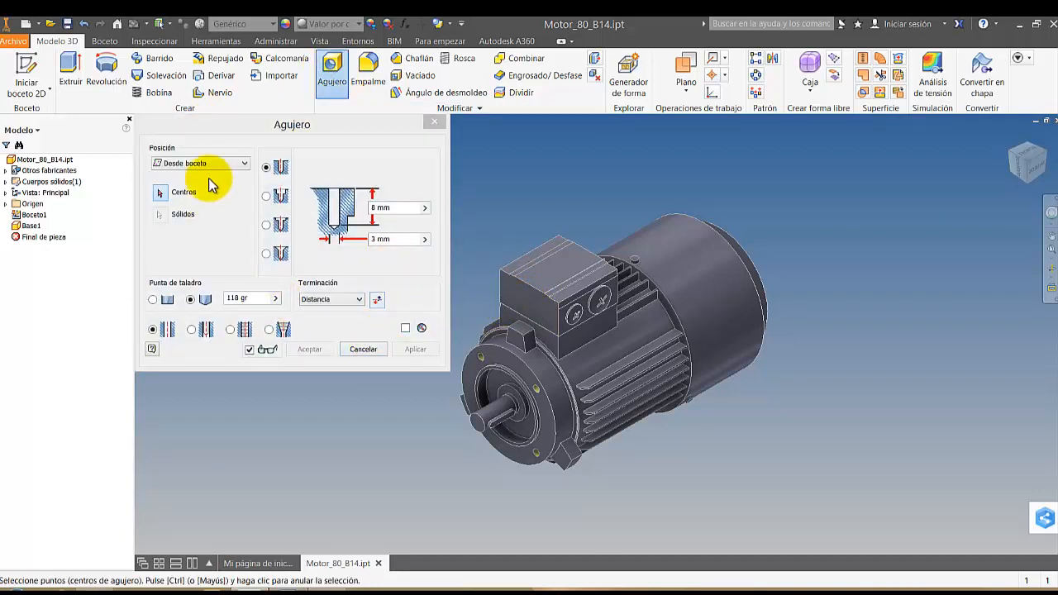
left_click(162, 194)
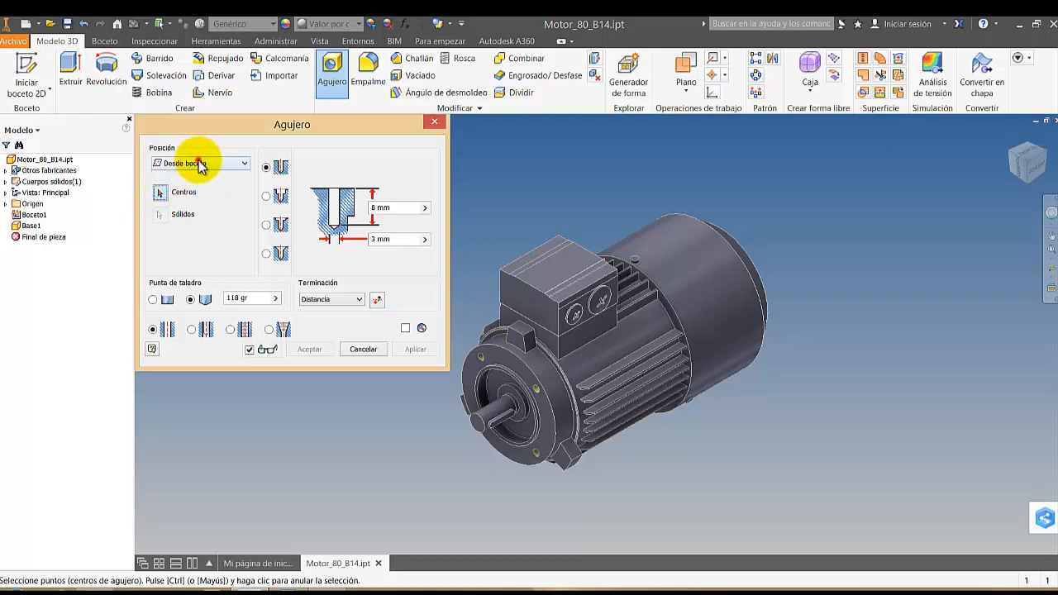
left_click(201, 162)
left_click(198, 189)
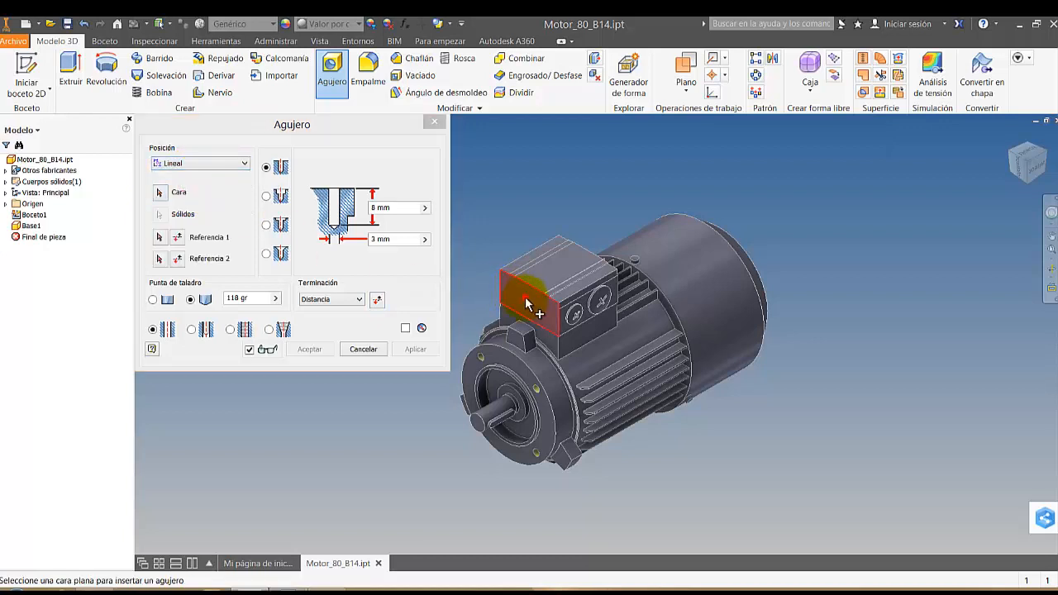
left_click(528, 299)
left_click(591, 353)
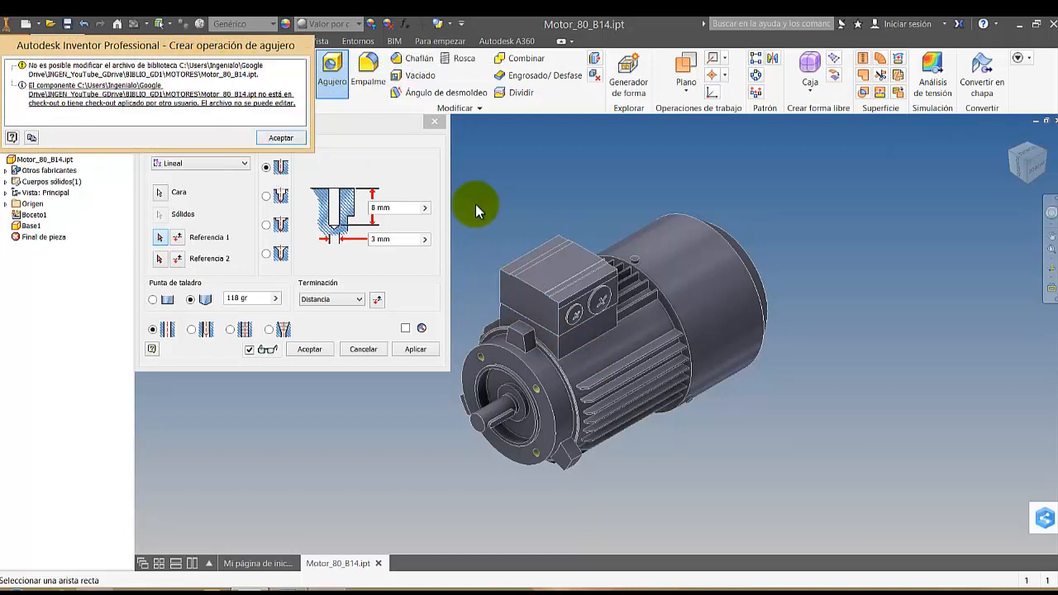
key("Escape")
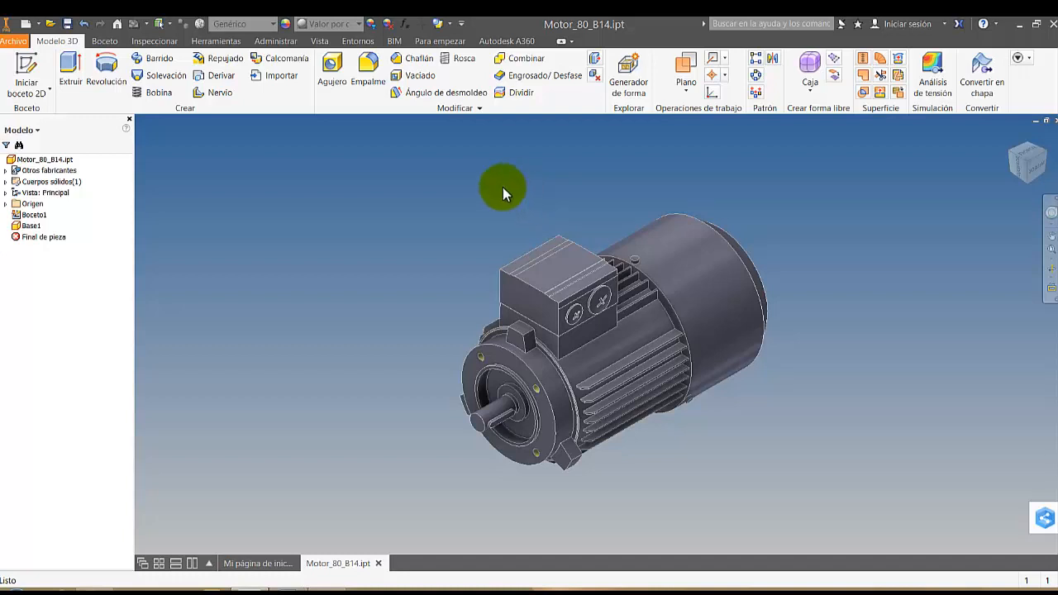
Save a copy of the motor part as Motor_80_B14_Modificado-01.ipt in the PRIMER PROYECTO workspace
left_click(20, 42)
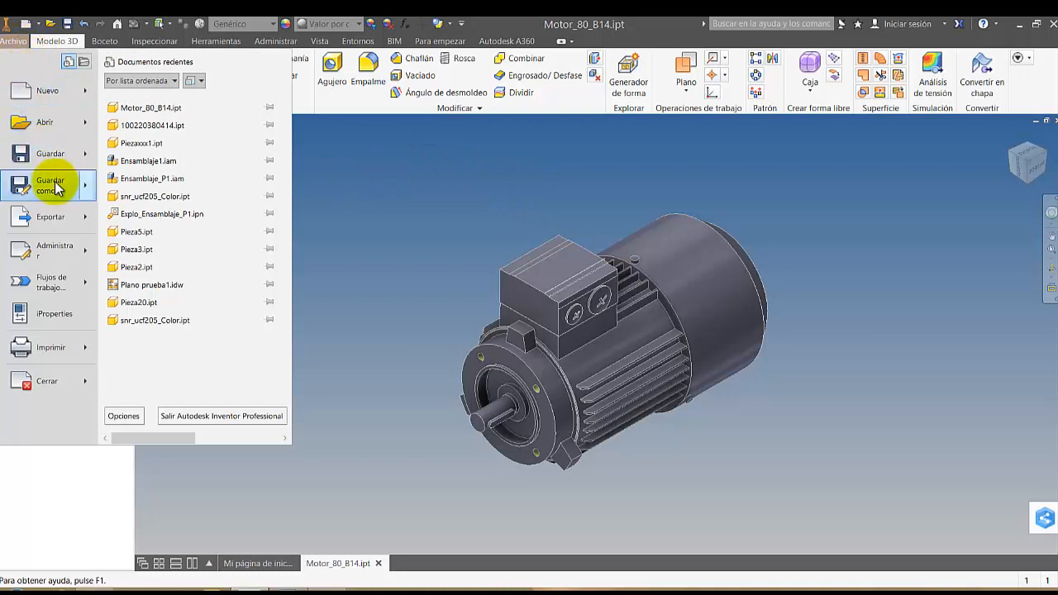
mouse_move(56, 183)
left_click(171, 167)
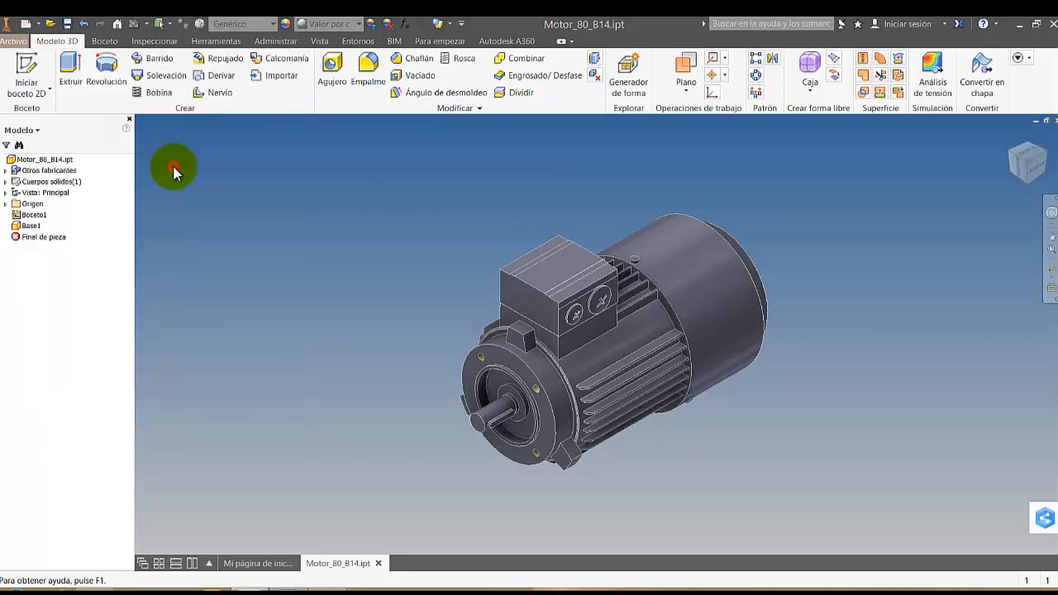
left_click(356, 221)
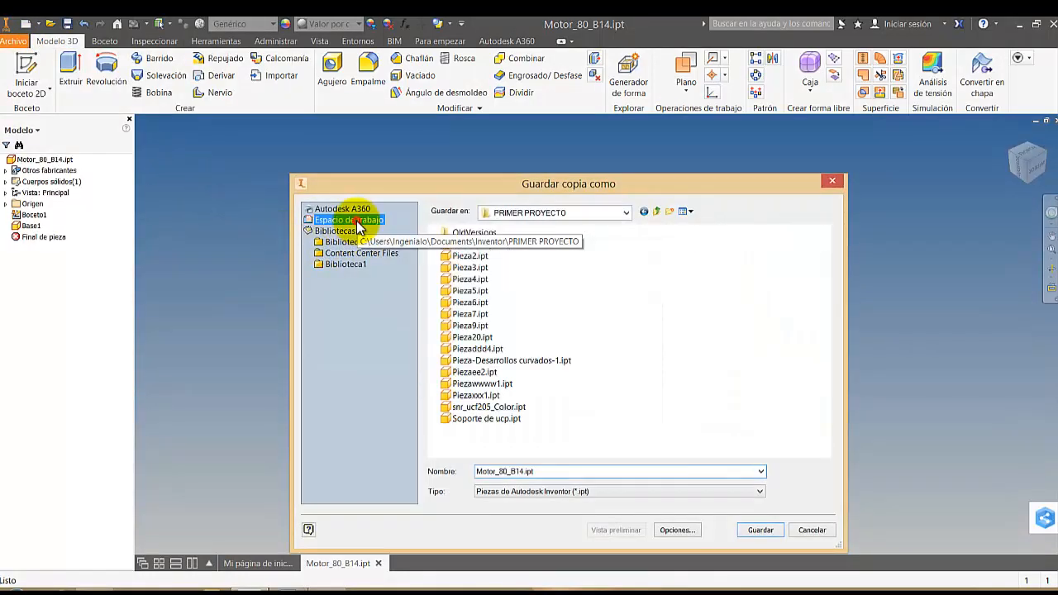
double_click(523, 473)
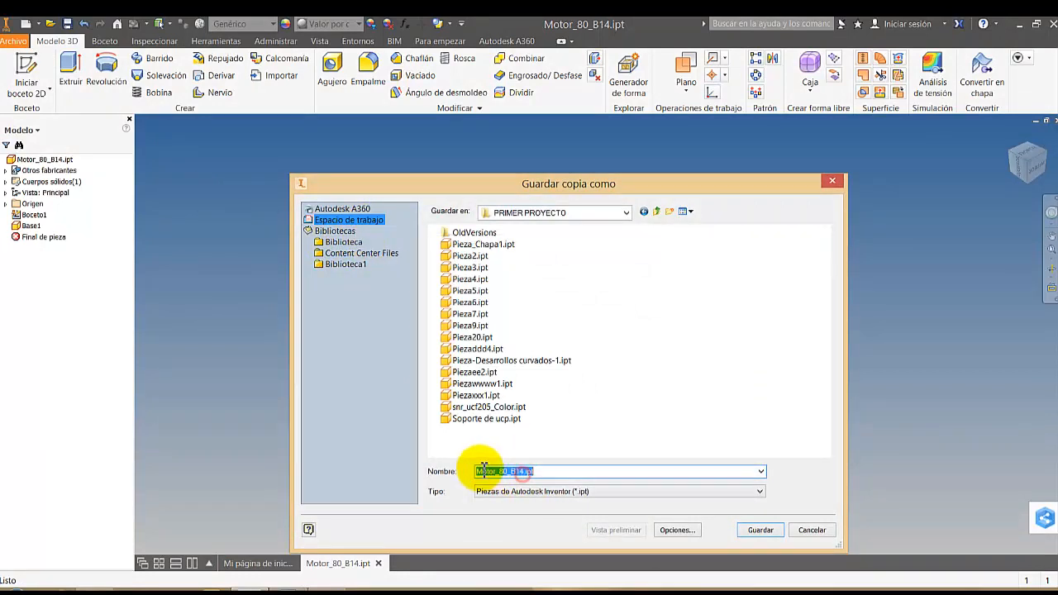
left_click(531, 472)
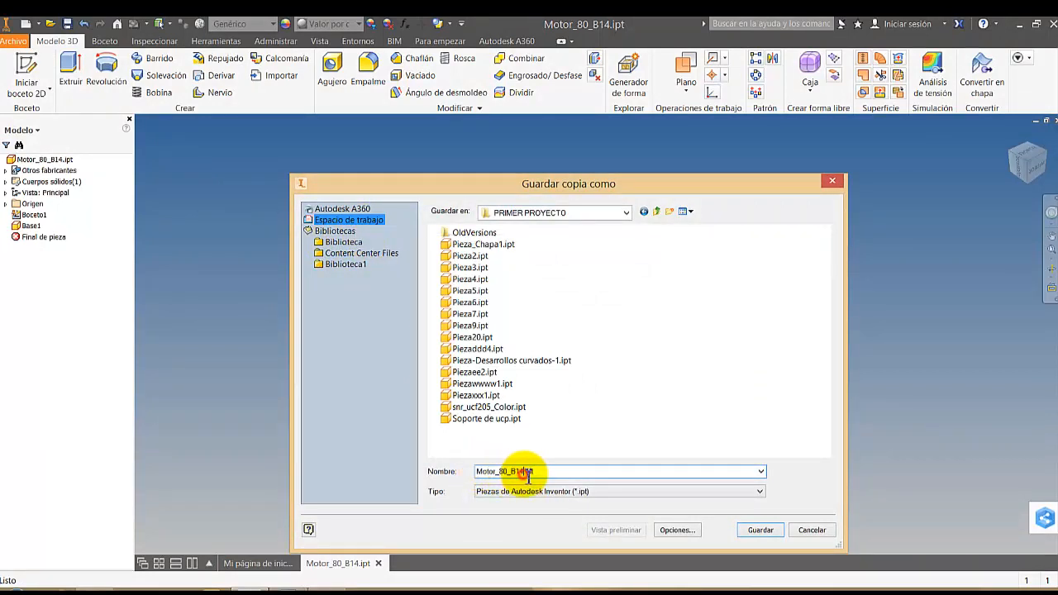
type("_Modifica")
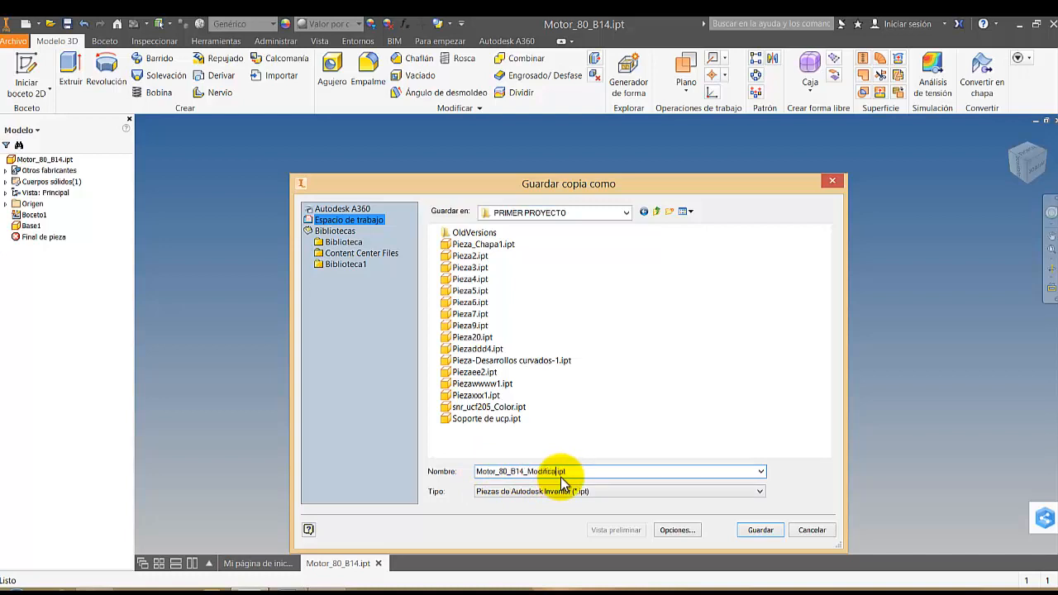
type("do-01")
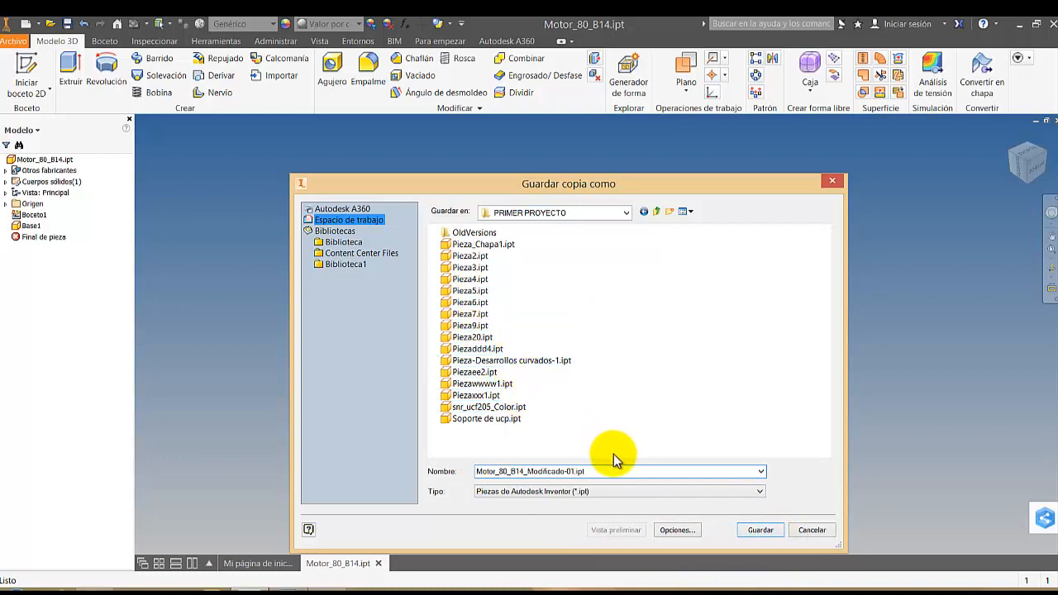
left_click(760, 531)
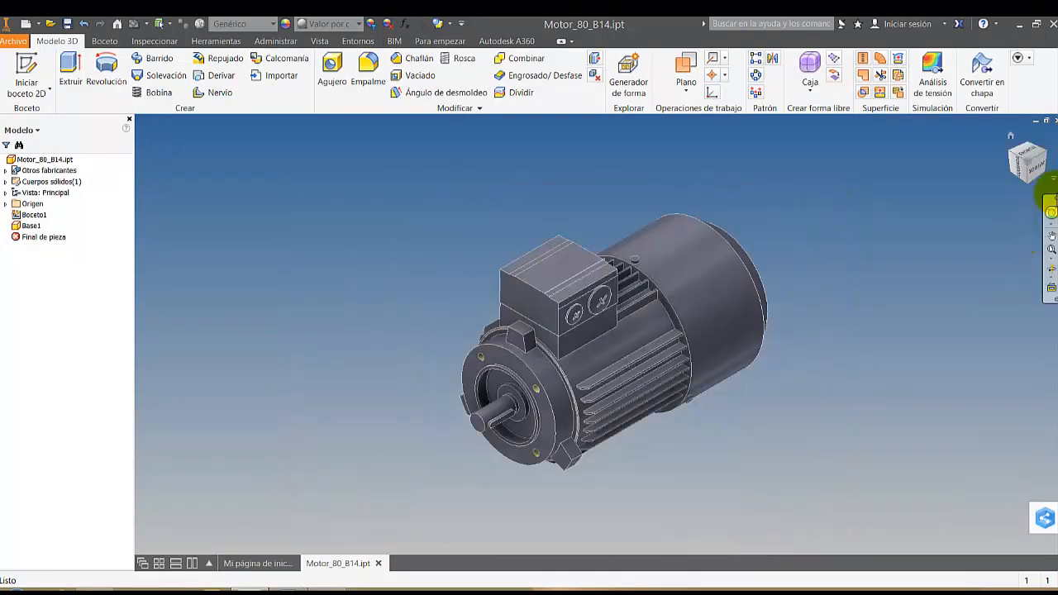
left_click(1051, 119)
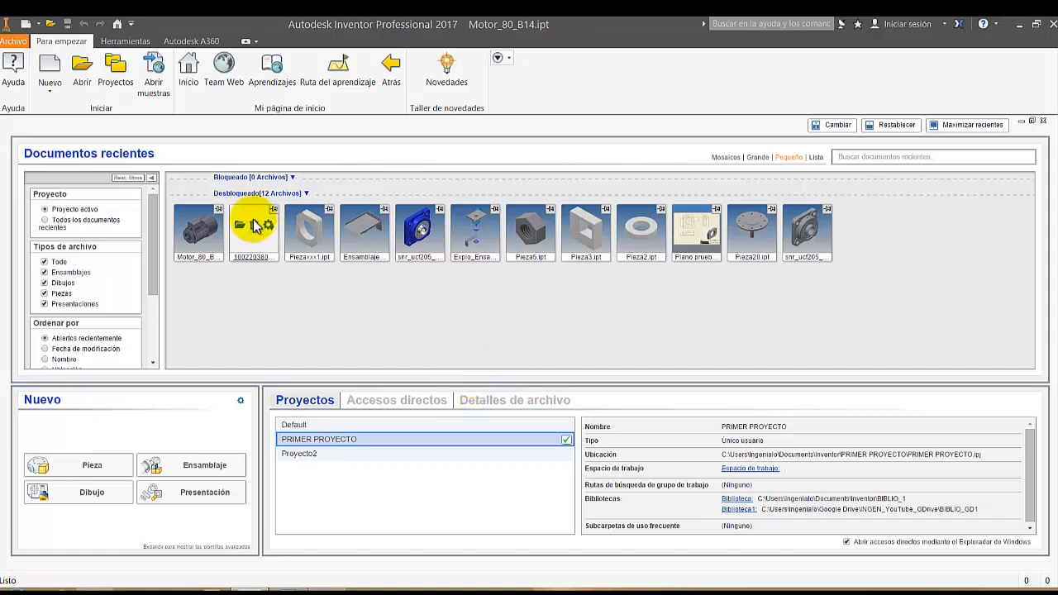
left_click(253, 225)
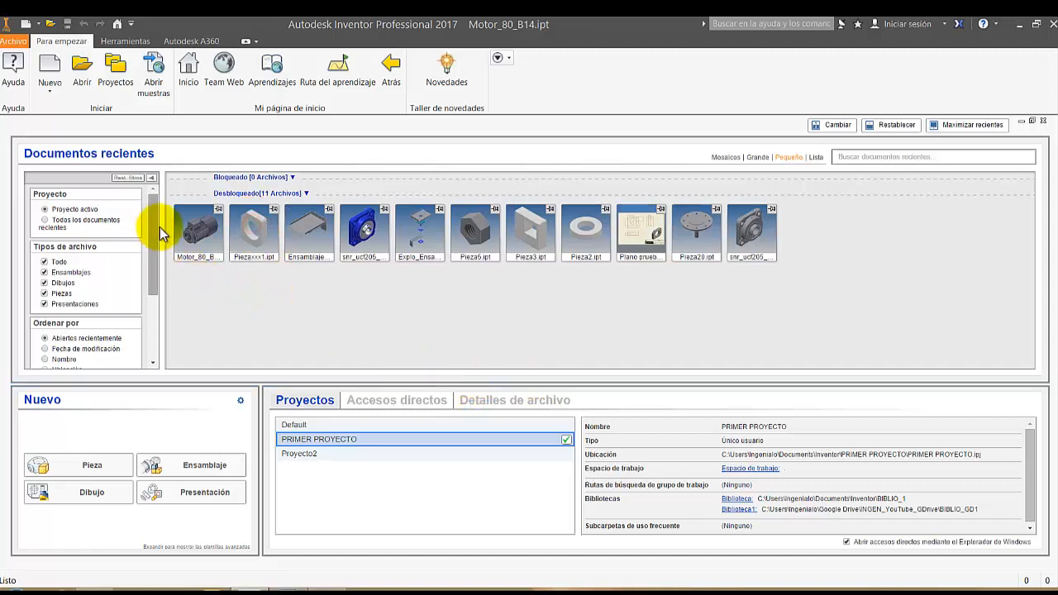
left_click(211, 255)
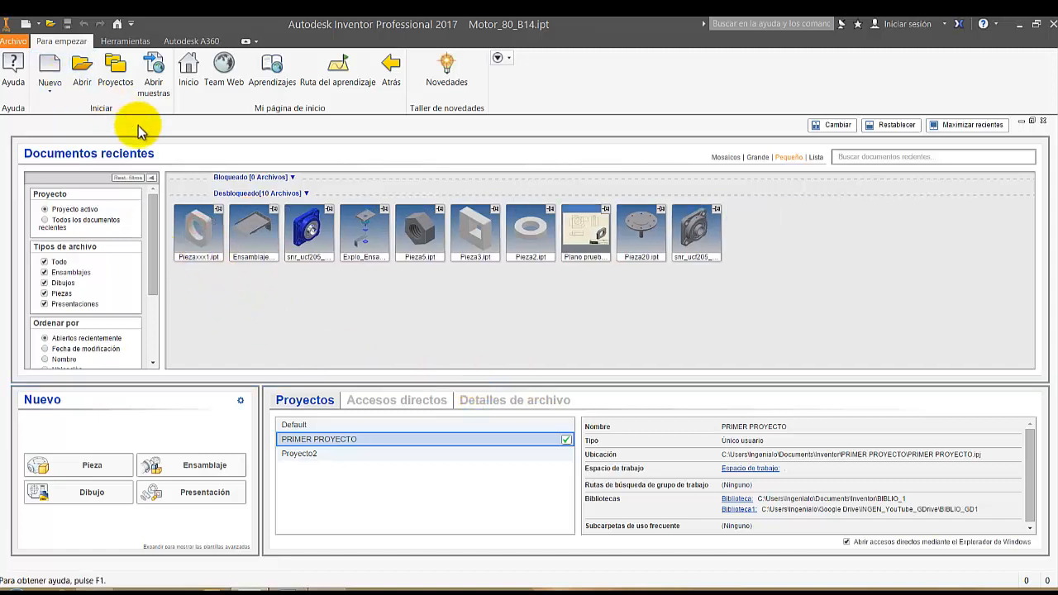
Sort the workspace files by modification date and open Motor_80_B14_Modificado-01.ipt
left_click(81, 70)
left_click(347, 221)
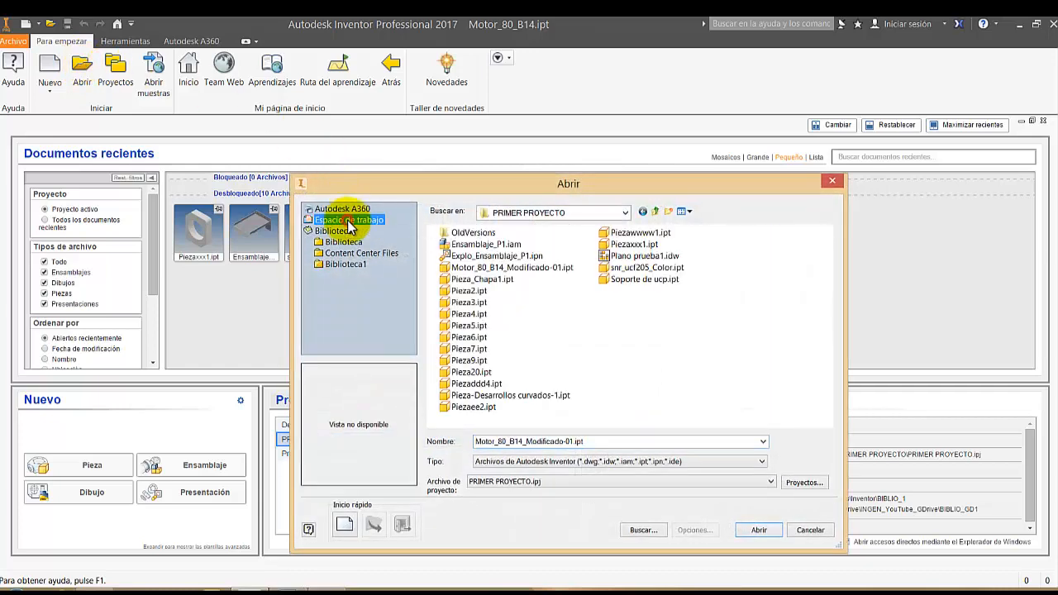
right_click(570, 337)
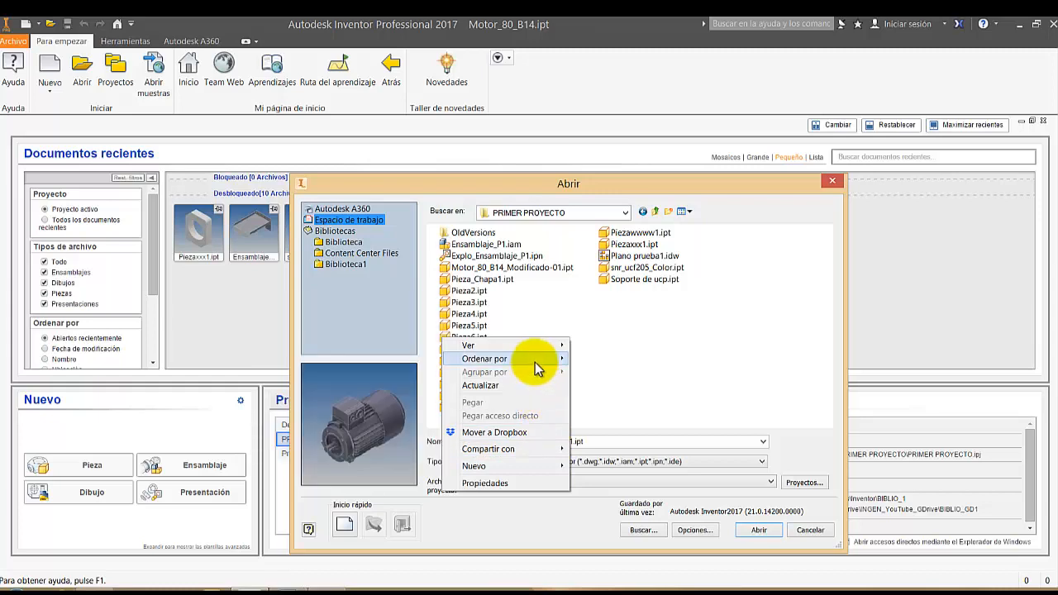
mouse_move(536, 369)
left_click(393, 373)
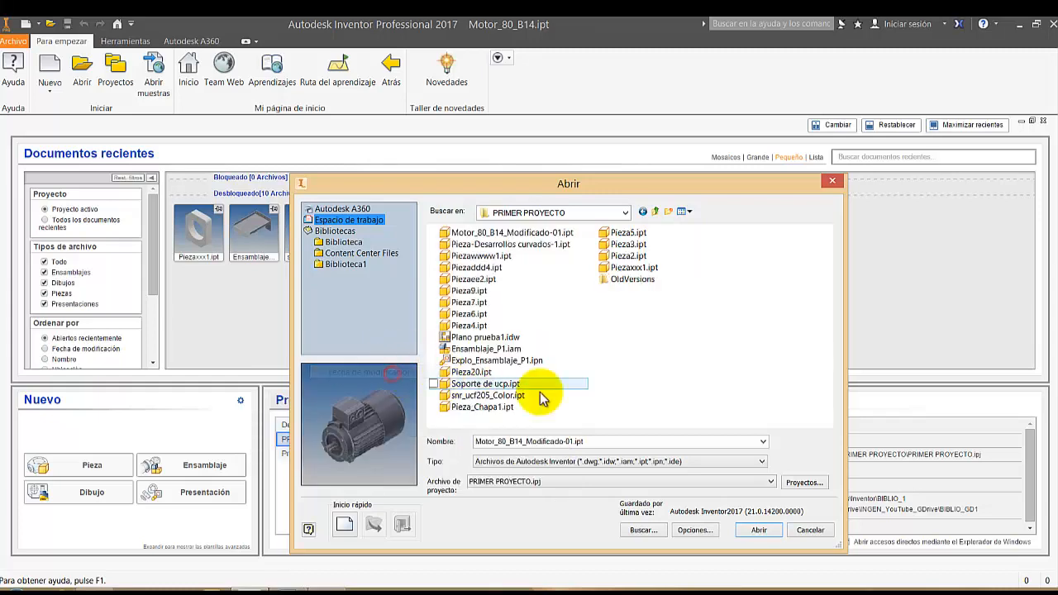
left_click(528, 234)
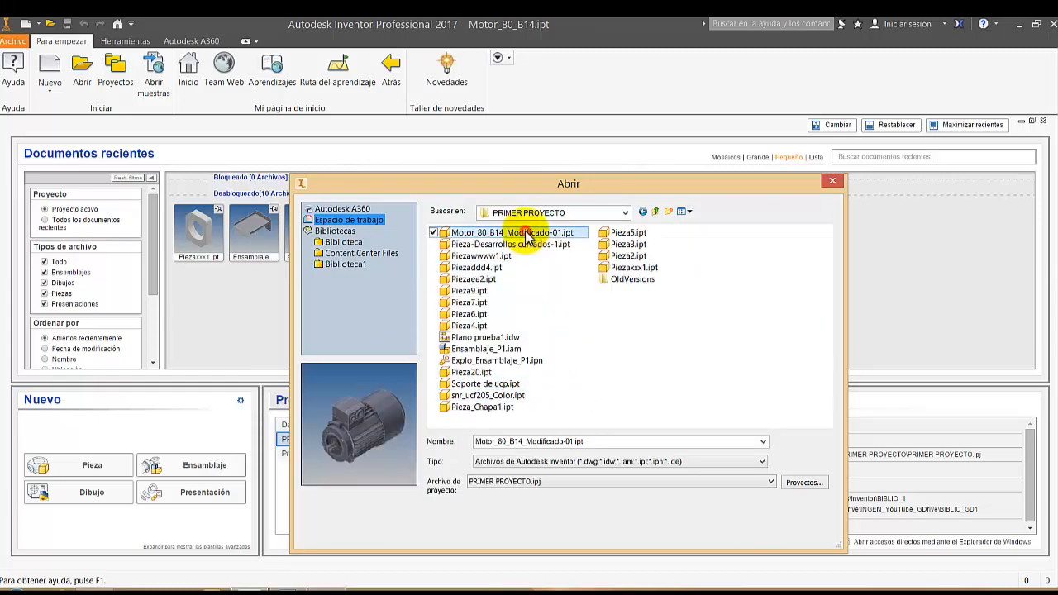
double_click(526, 234)
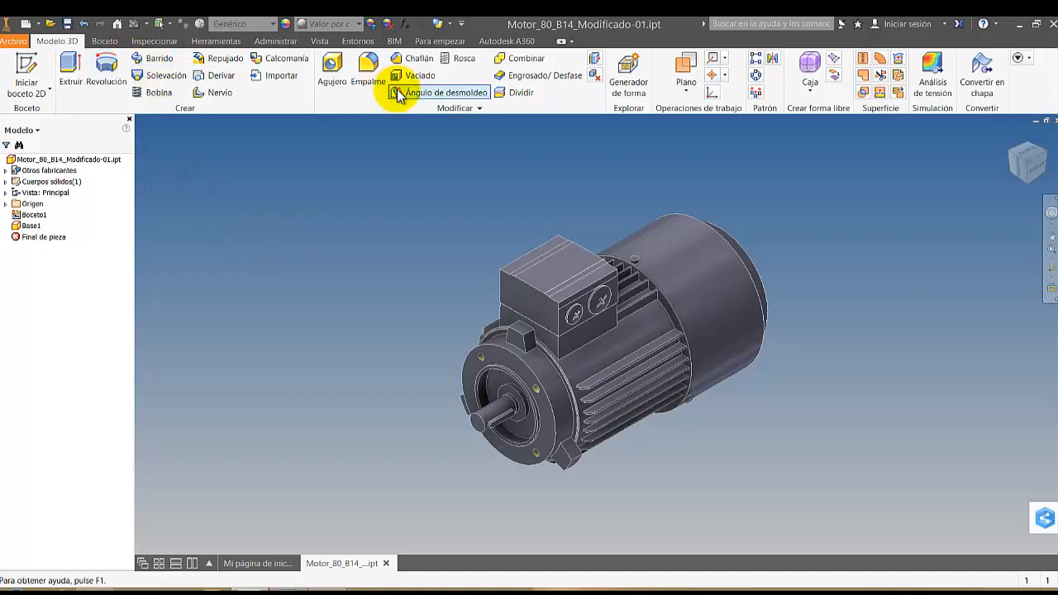
Create a linearly placed hole, 3 mm in diameter and 8 mm deep, on the terminal box's front face, and undo it
left_click(334, 66)
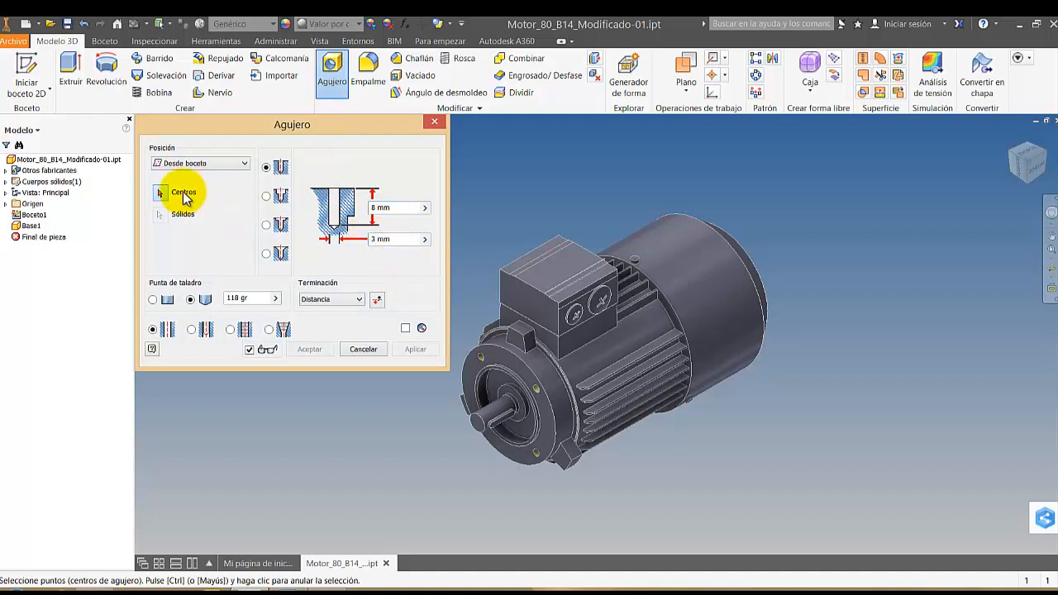
left_click(202, 163)
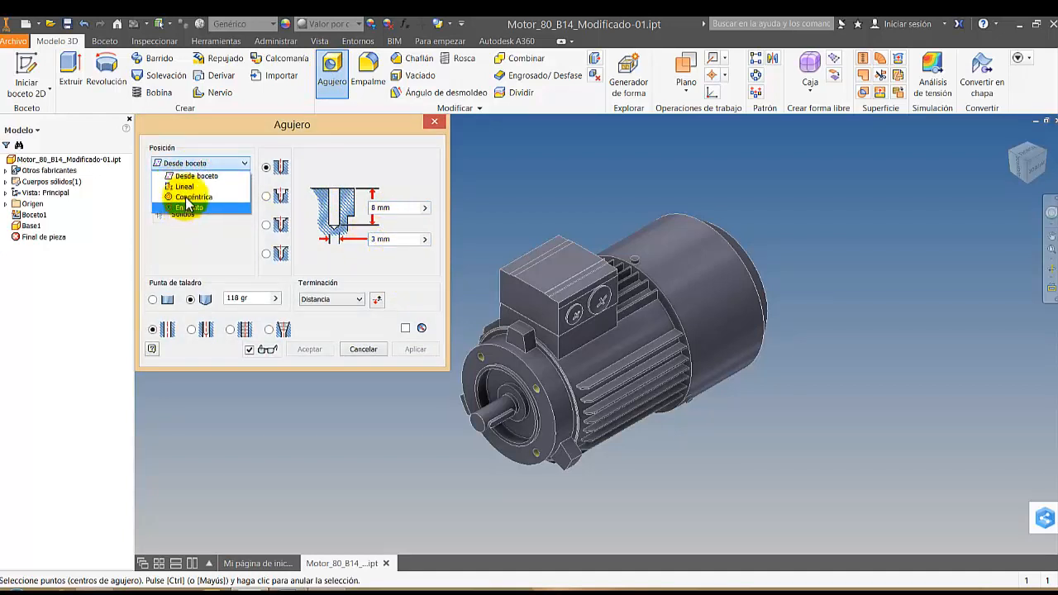
left_click(183, 187)
left_click(527, 307)
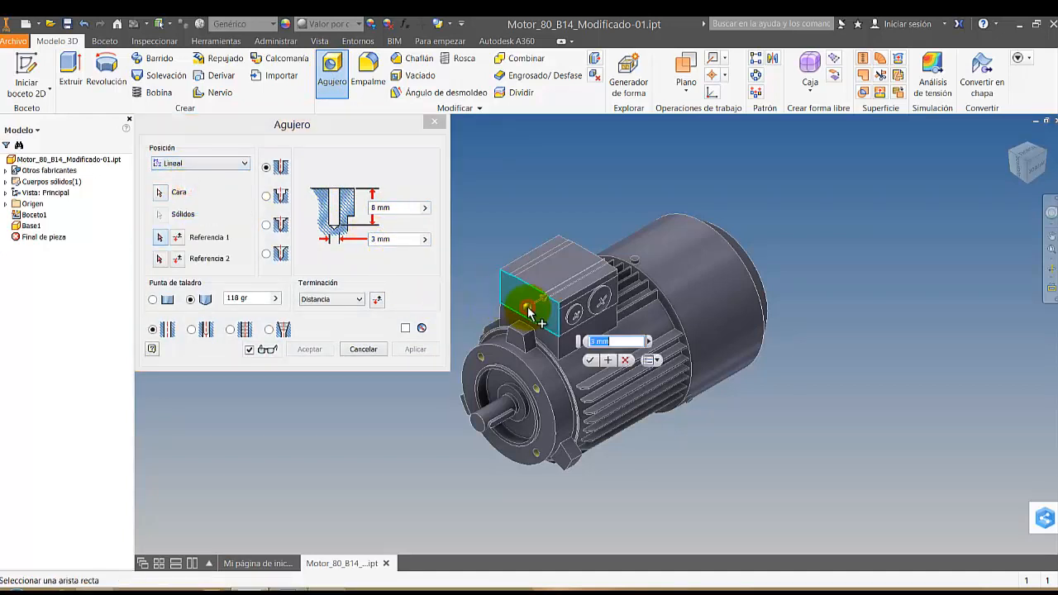
left_click(589, 360)
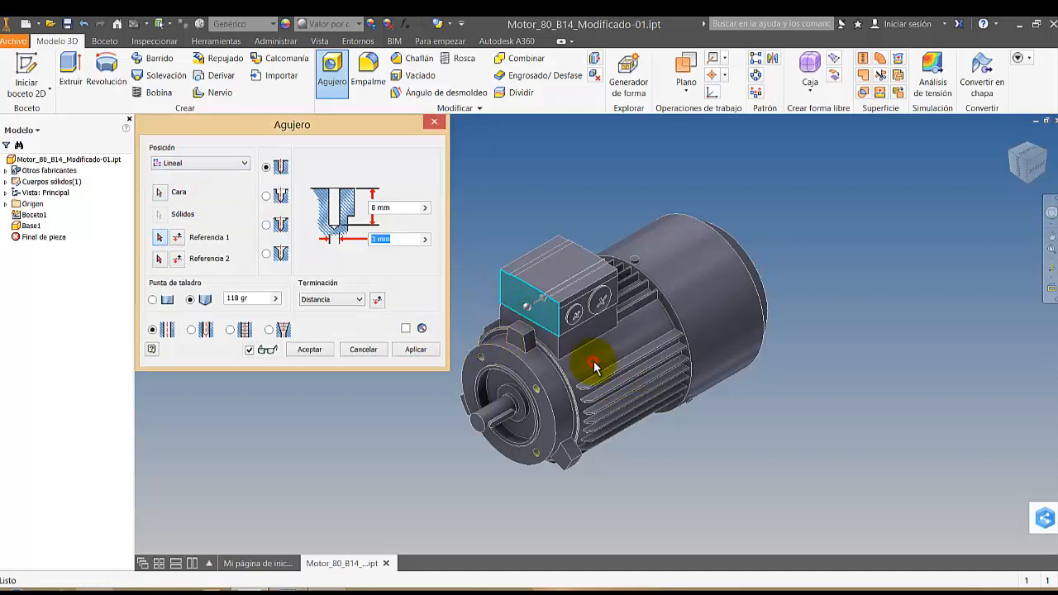
scroll(529, 310, "up", 10)
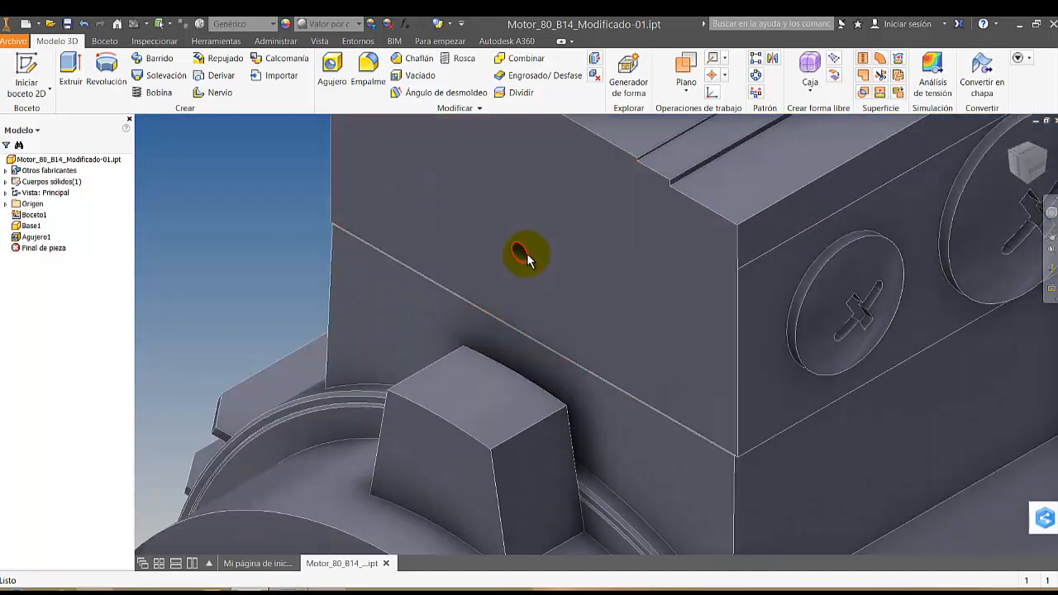
scroll(570, 236, "down", 5)
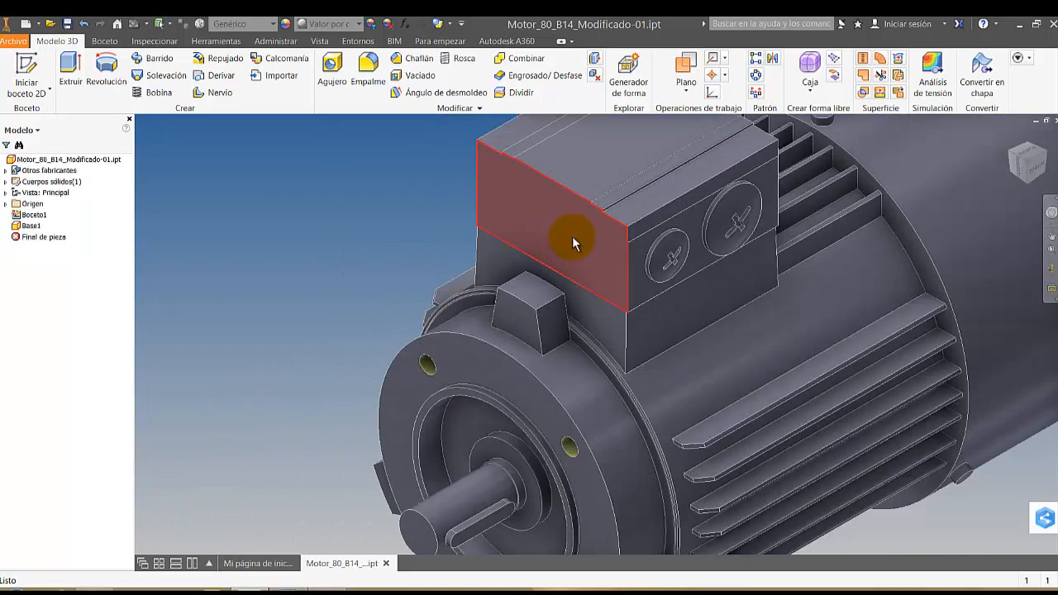
Examine the motor's front flange, its mounting holes and the shaft up close
scroll(512, 347, "down", 3)
scroll(405, 281, "down", 2)
scroll(472, 364, "up", 2)
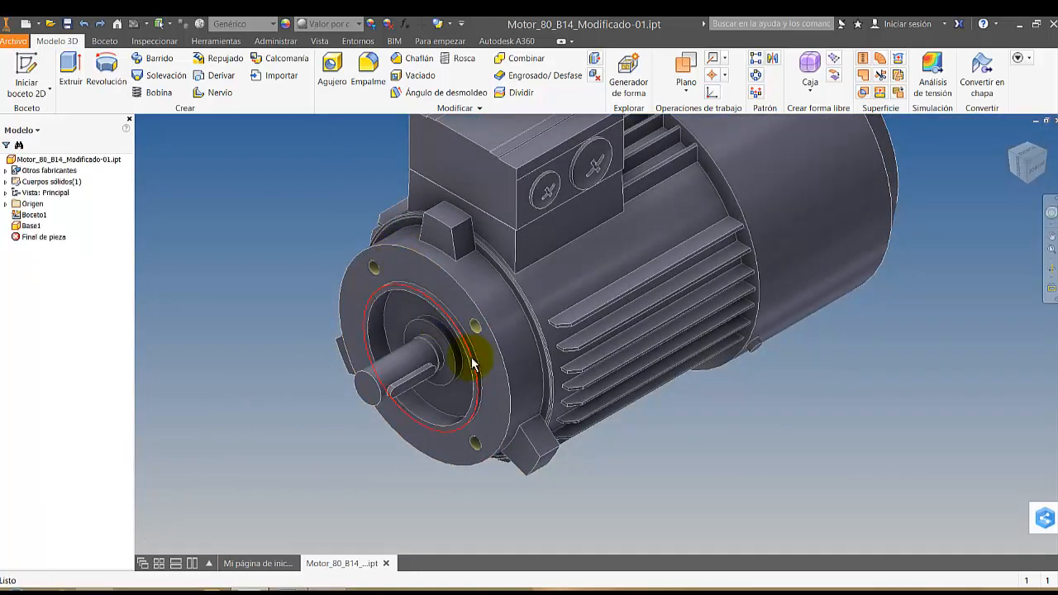
scroll(495, 349, "down", 4)
middle_click_drag(548, 350, 549, 376)
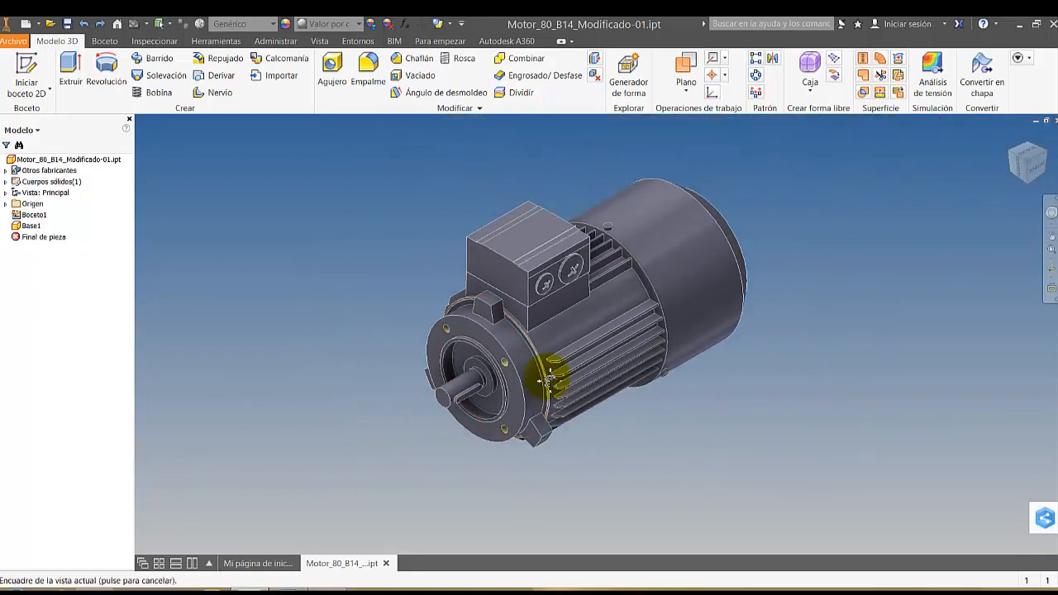
scroll(446, 376, "up", 3)
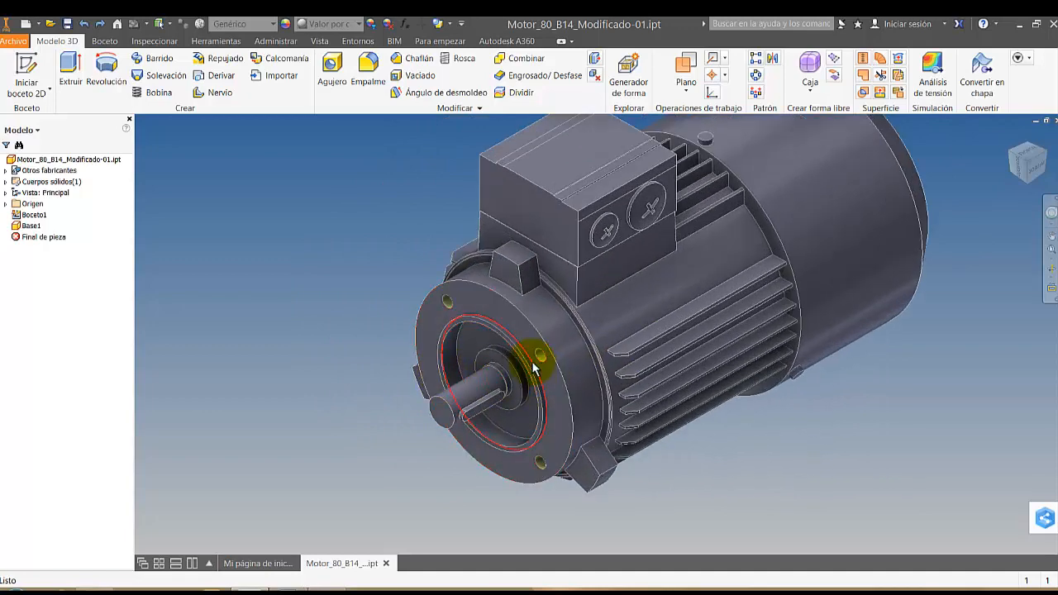
scroll(533, 370, "up", 3)
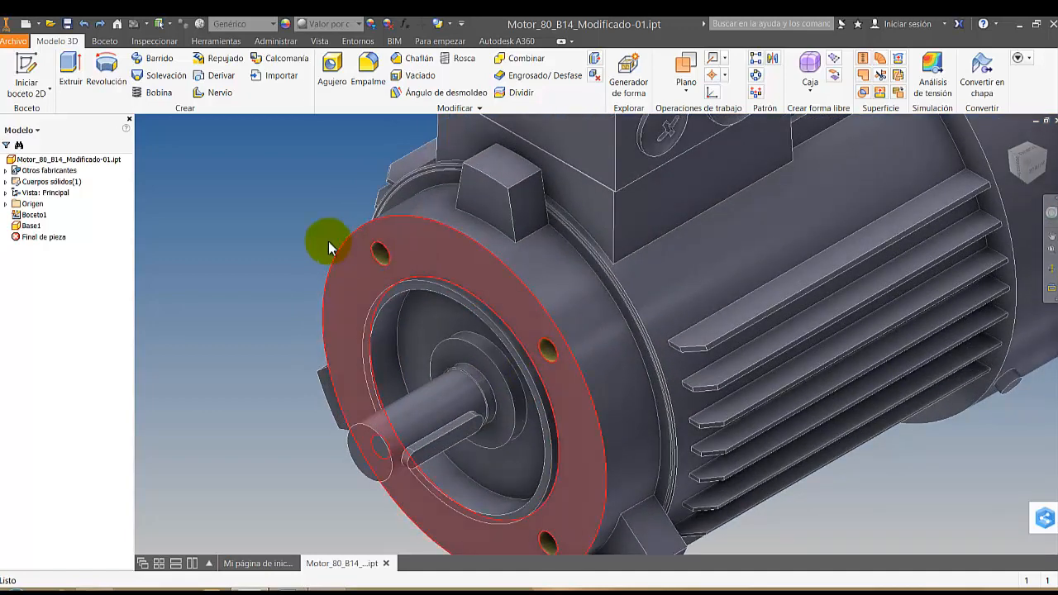
Try a half section view across the shaft, offset -13.5 mm from its end face, inspect the cut and undo it
scroll(548, 359, "up", 3)
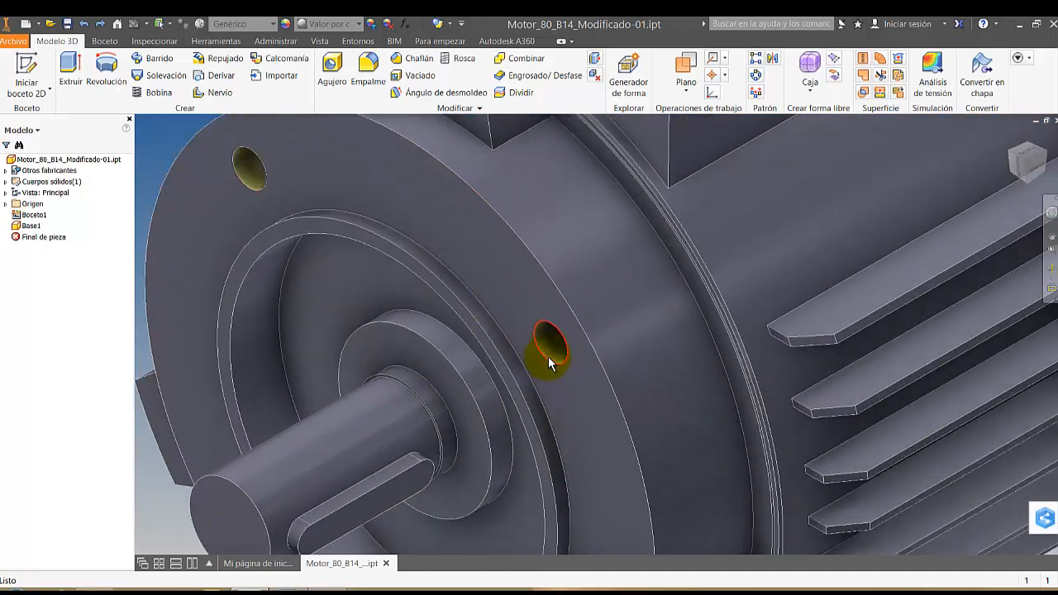
scroll(367, 244, "down", 3)
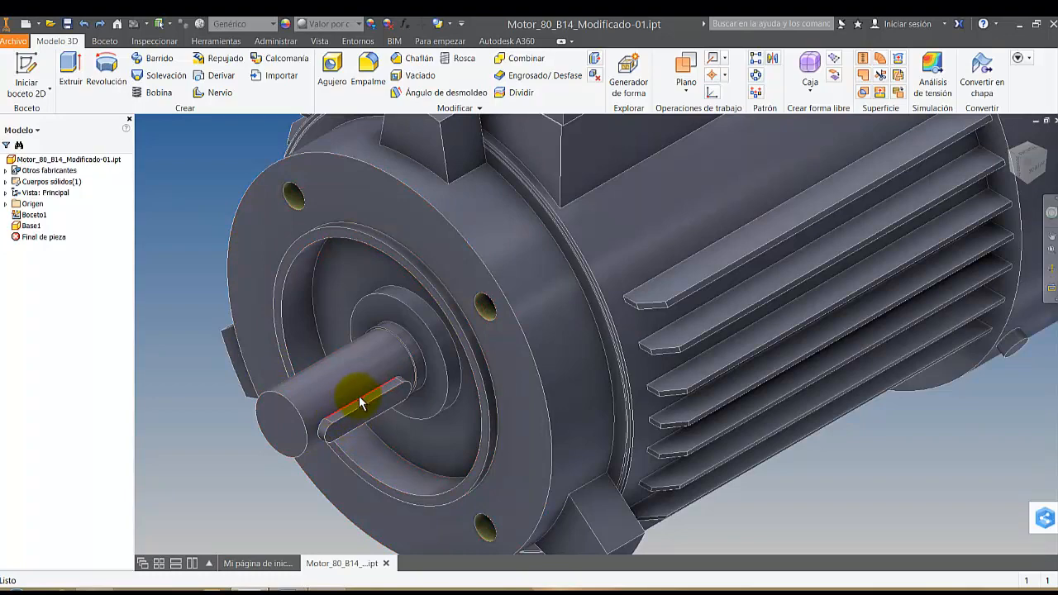
left_click(332, 42)
left_click(598, 75)
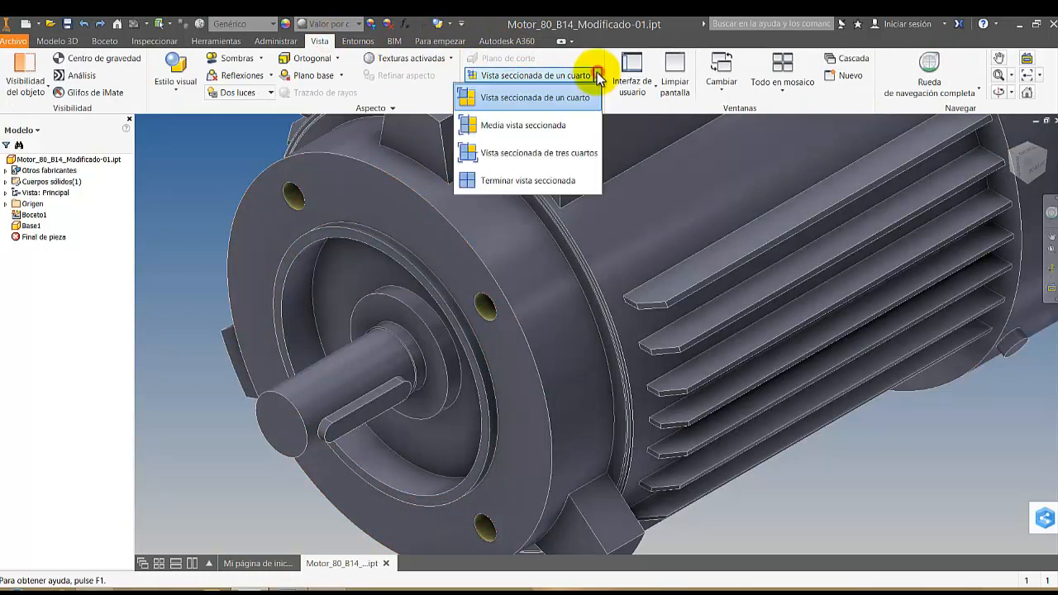
left_click(506, 130)
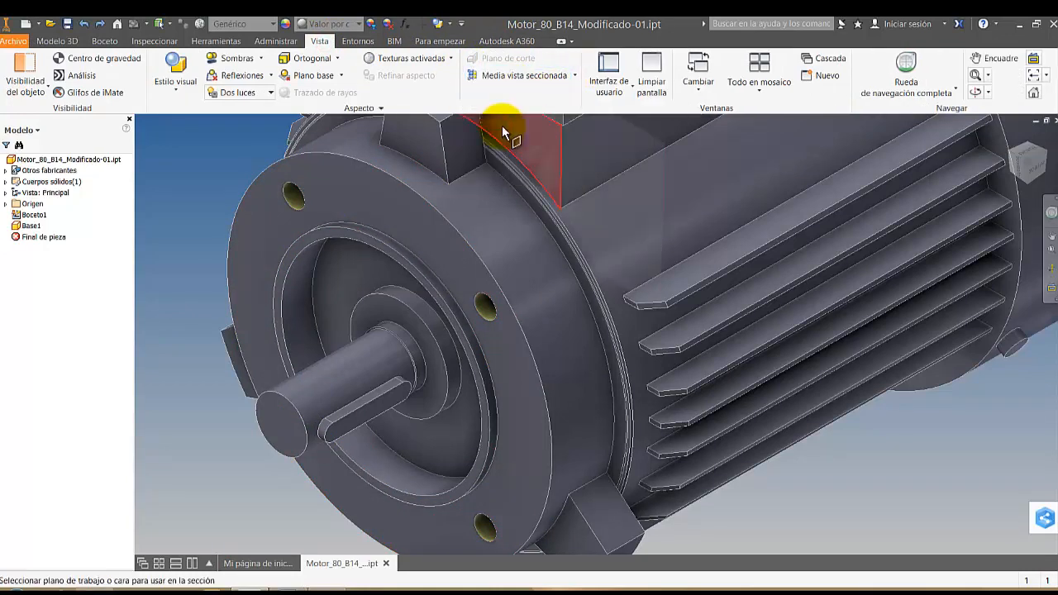
left_click(286, 420)
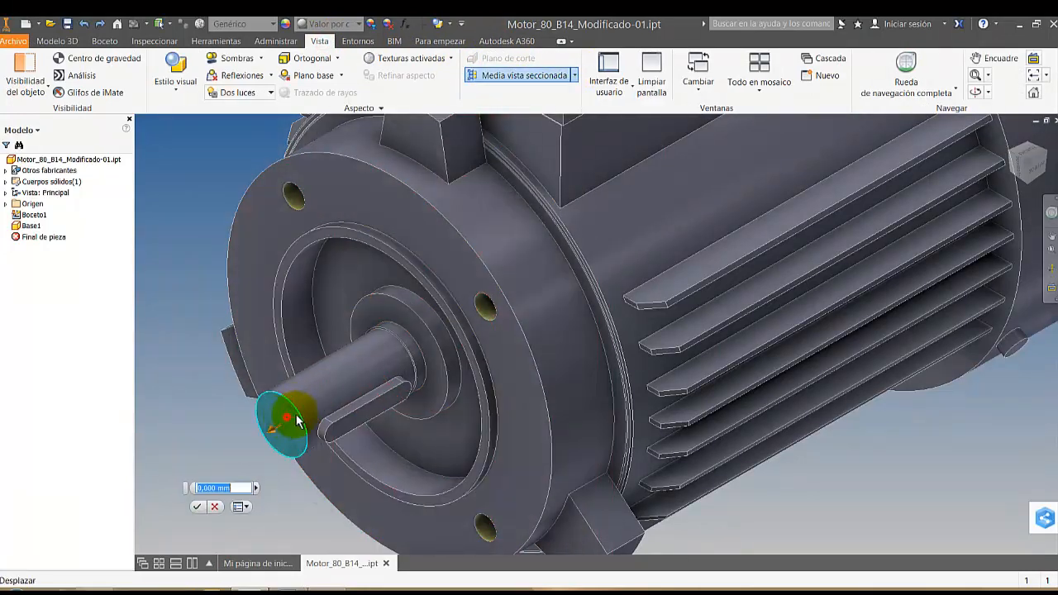
left_click_drag(288, 421, 328, 401)
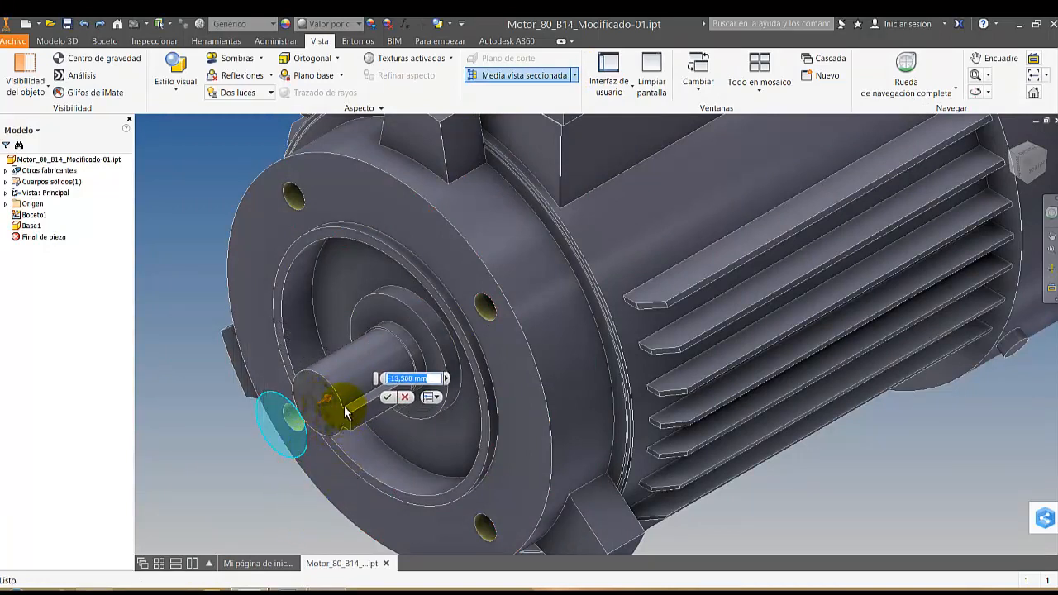
left_click(388, 399)
scroll(329, 418, "up", 6)
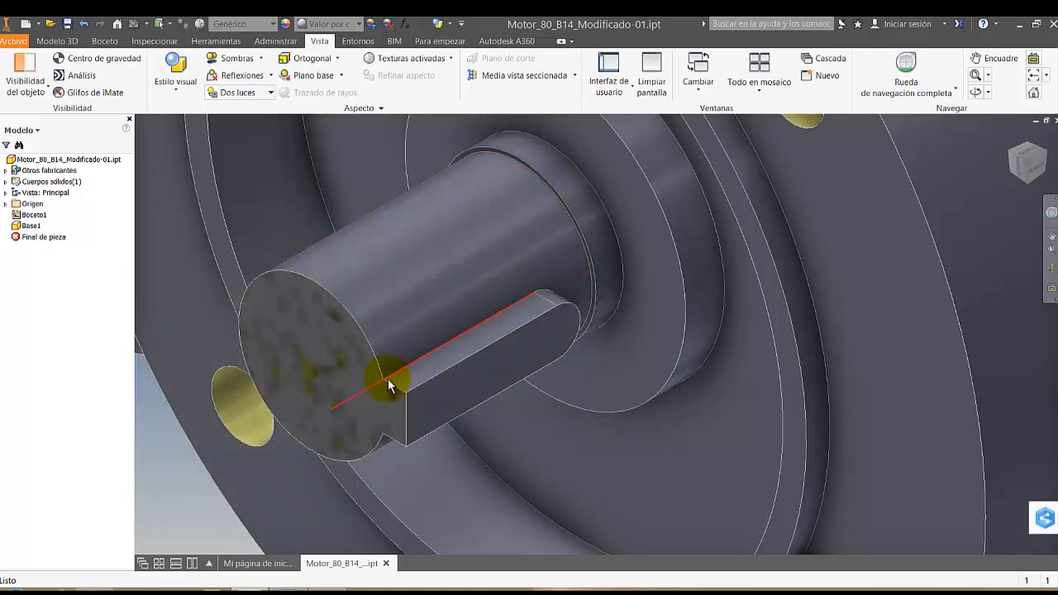
scroll(408, 412, "down", 8)
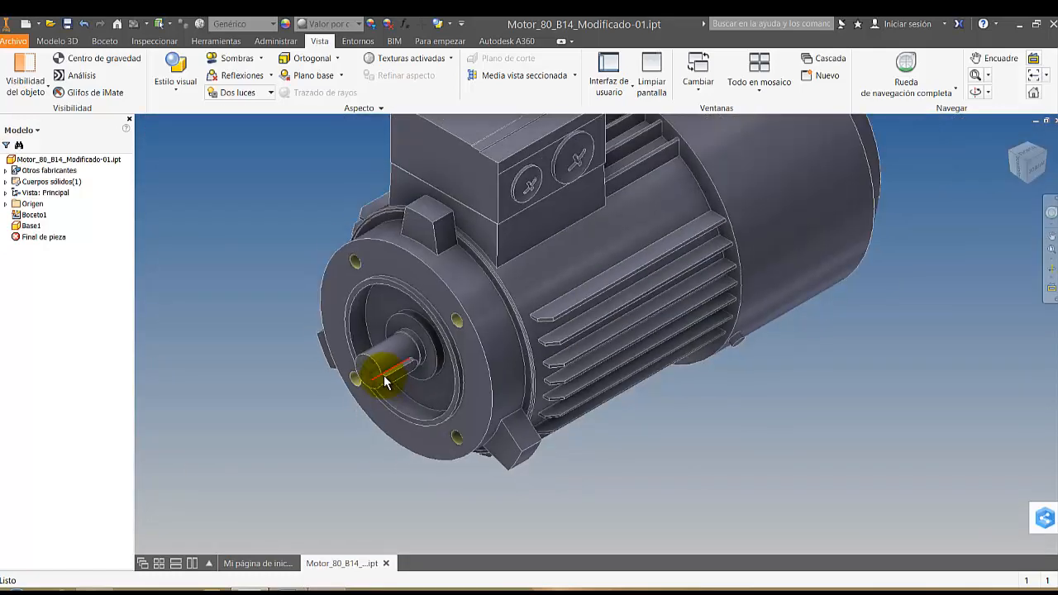
Measure the diameter of the upper mounting hole on the motor's front flange
right_click(306, 236)
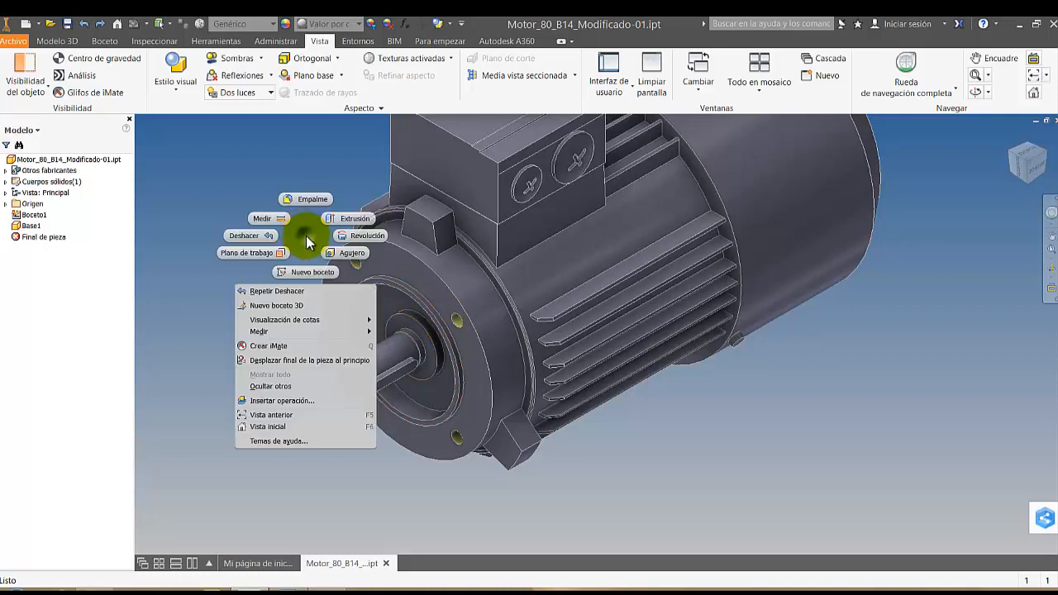
left_click(267, 219)
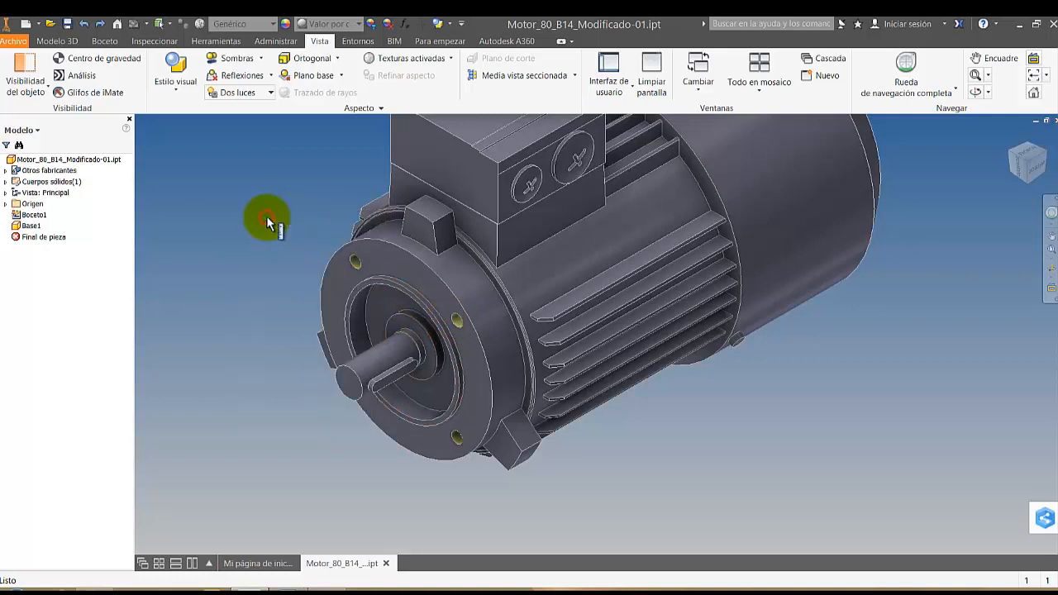
left_click(359, 259)
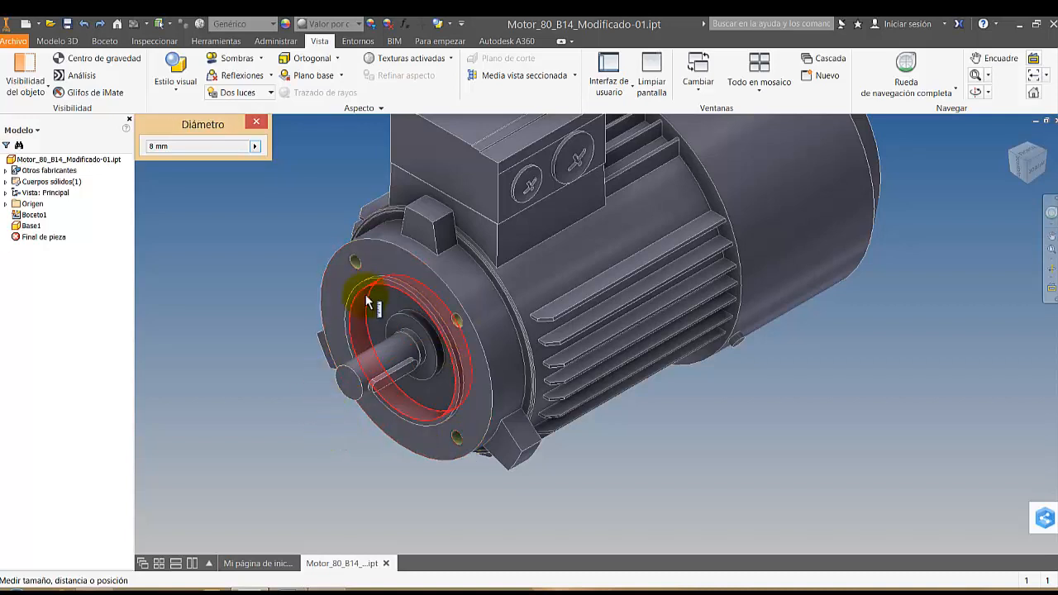
key("Escape")
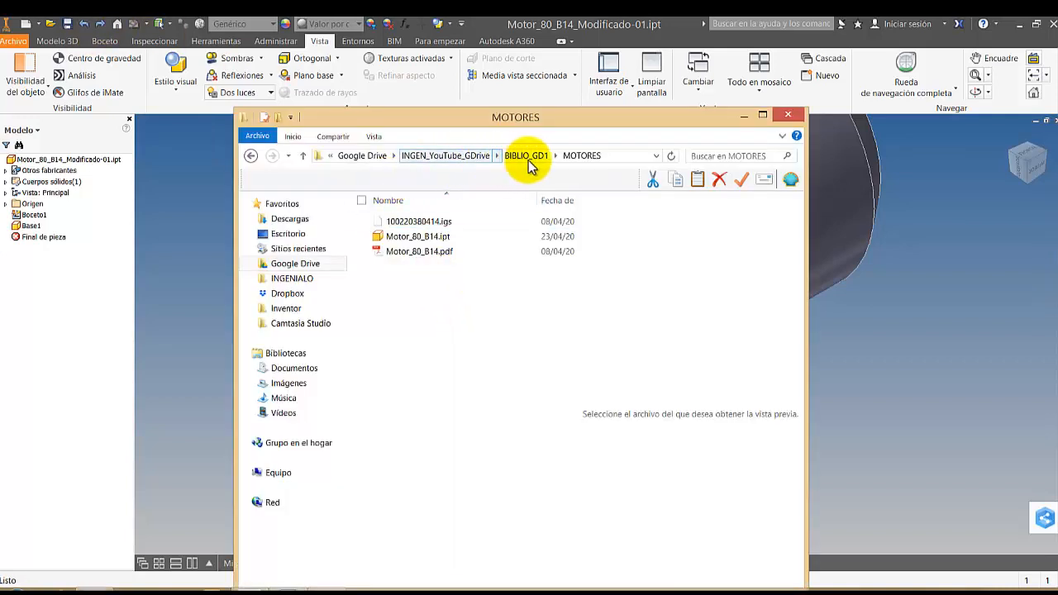
Open Motor_80_B14.pdf from the MOTORES folder, examine the flange hole and shaft dimensions in the front view, and return to the model
left_click(410, 256)
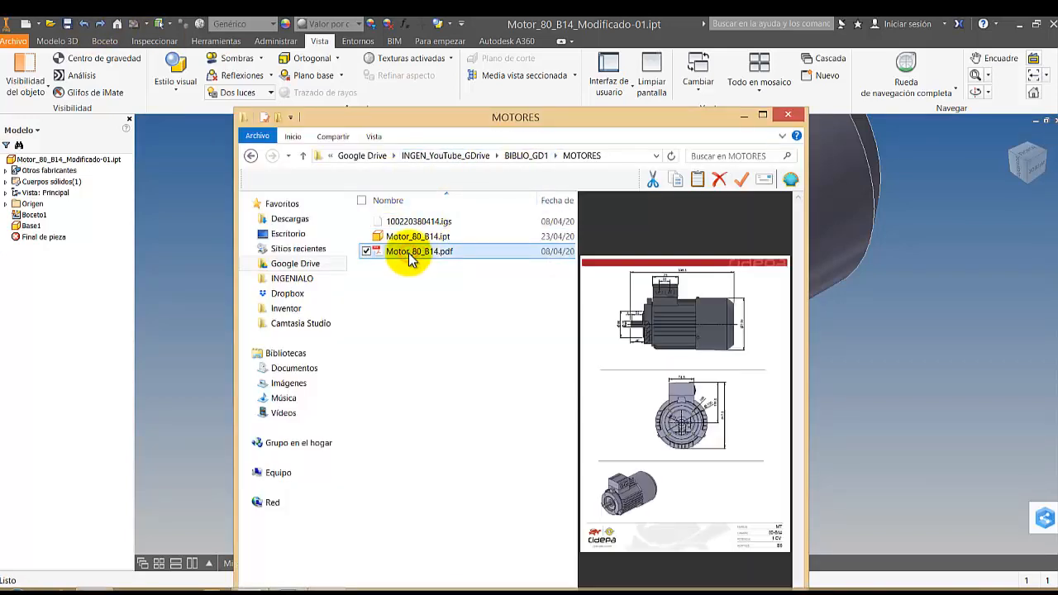
double_click(397, 255)
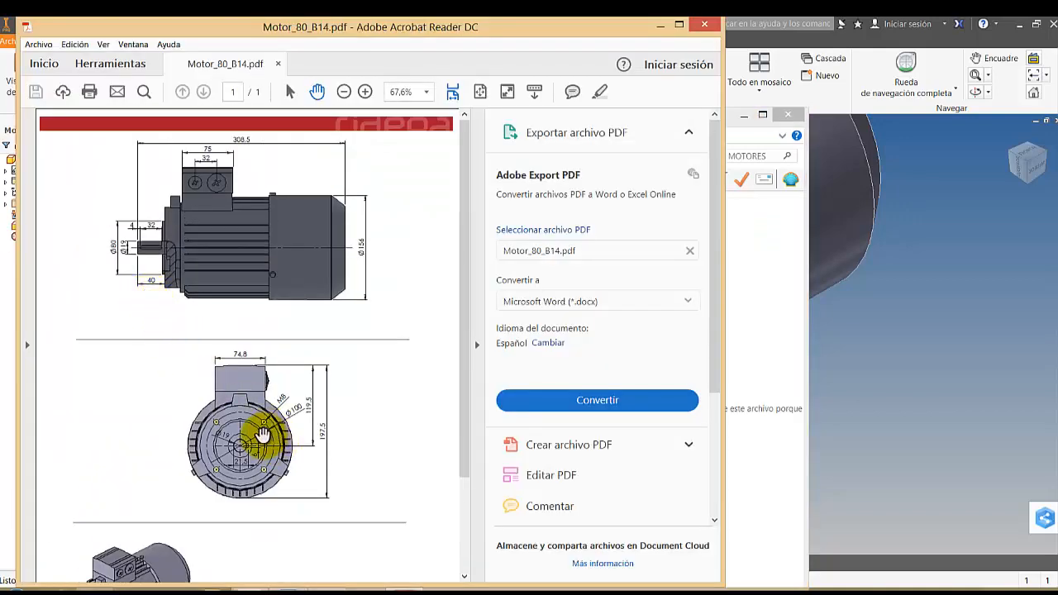
scroll(262, 436, "up", 4, "ctrl")
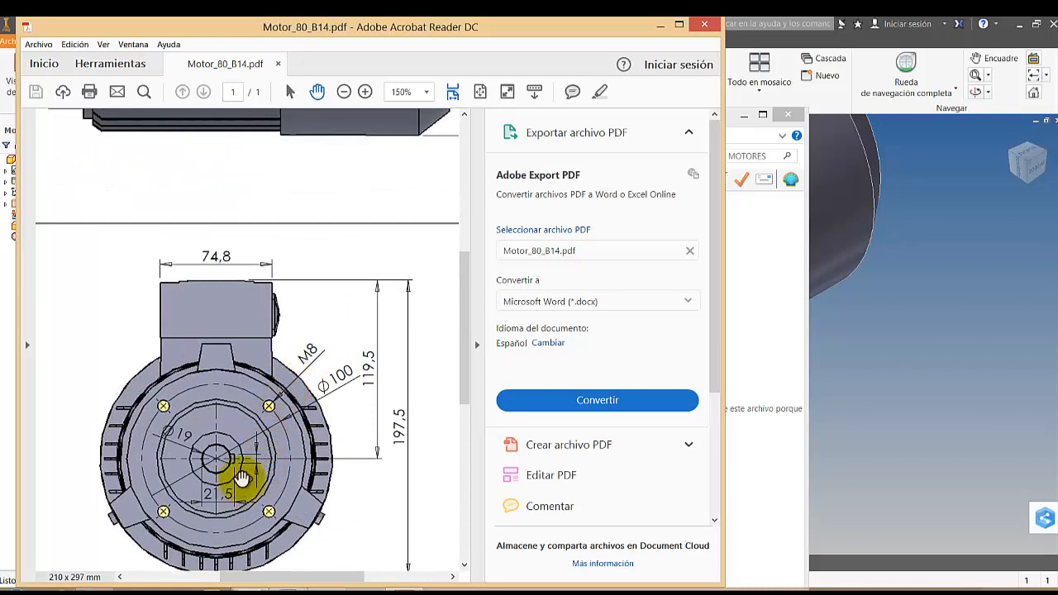
scroll(238, 473, "up", 3, "ctrl")
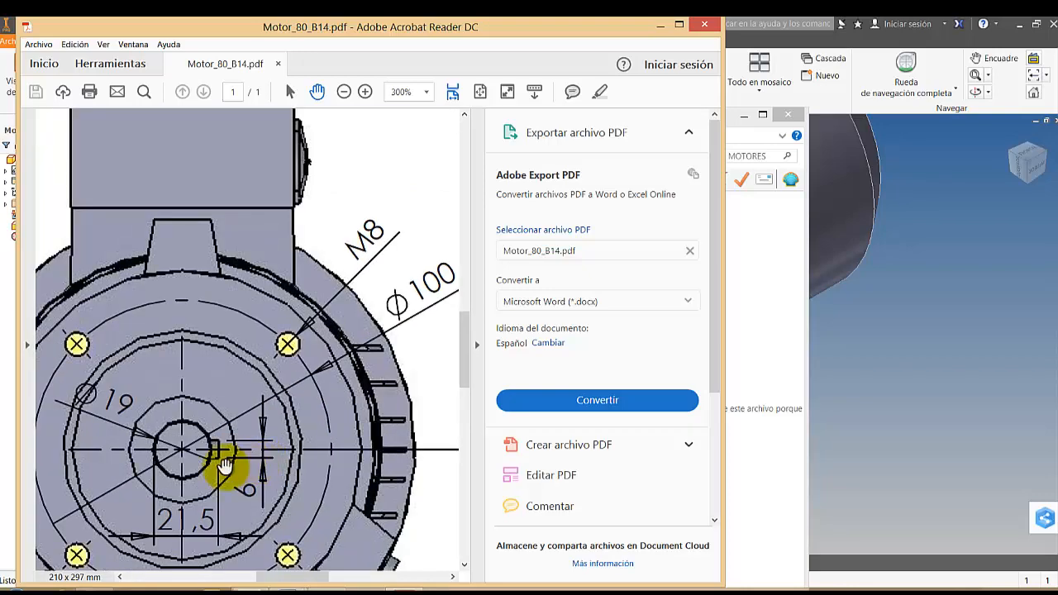
scroll(258, 449, "down", 5, "ctrl")
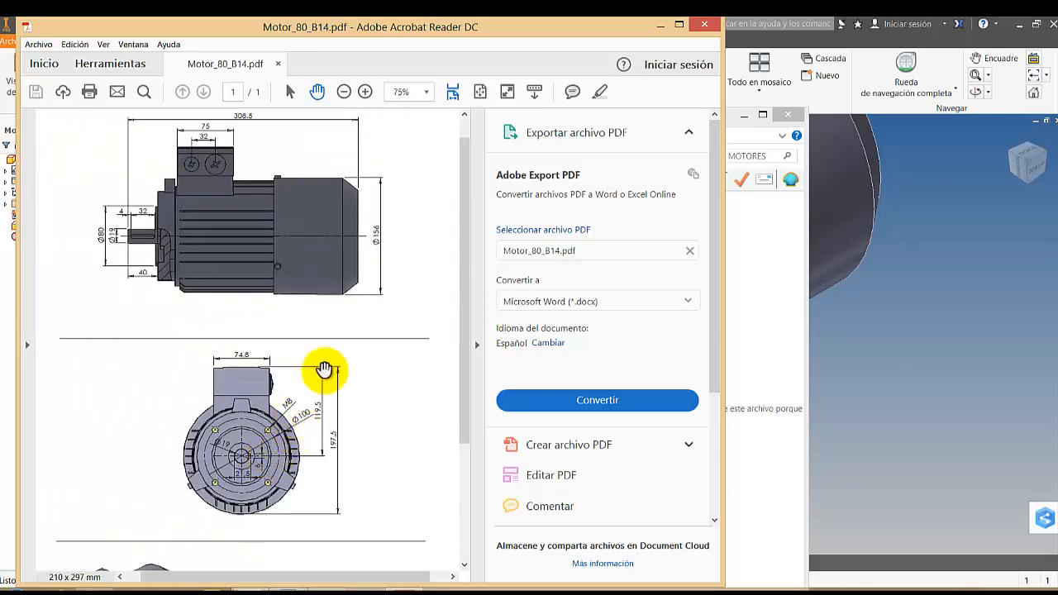
left_click(658, 25)
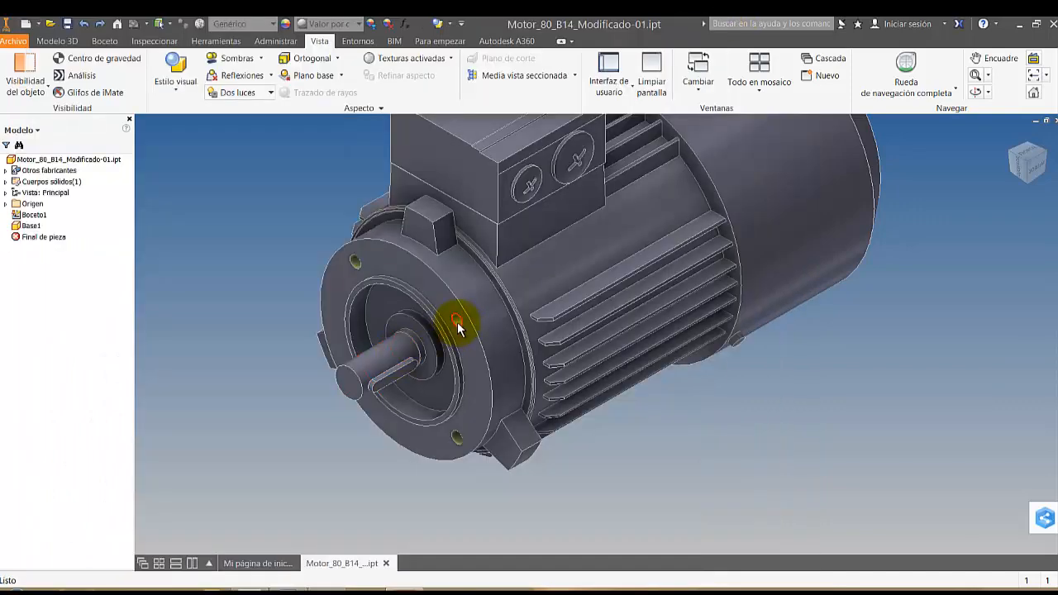
Measure the diameter of the flange mounting hole on the side nearest the cooling fins
right_click(255, 231)
left_click(229, 207)
scroll(447, 321, "up", 5)
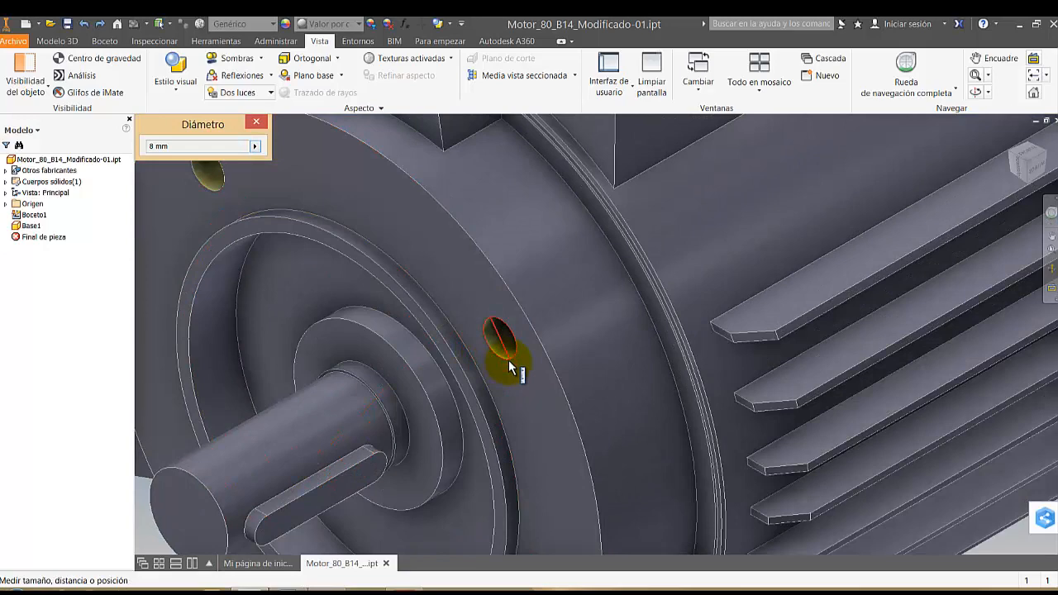
key("Escape")
Apply a half section view parallel to the shaft key's side face, offset 22.25 mm, to cut through the flange's mounting holes
scroll(580, 314, "down", 4)
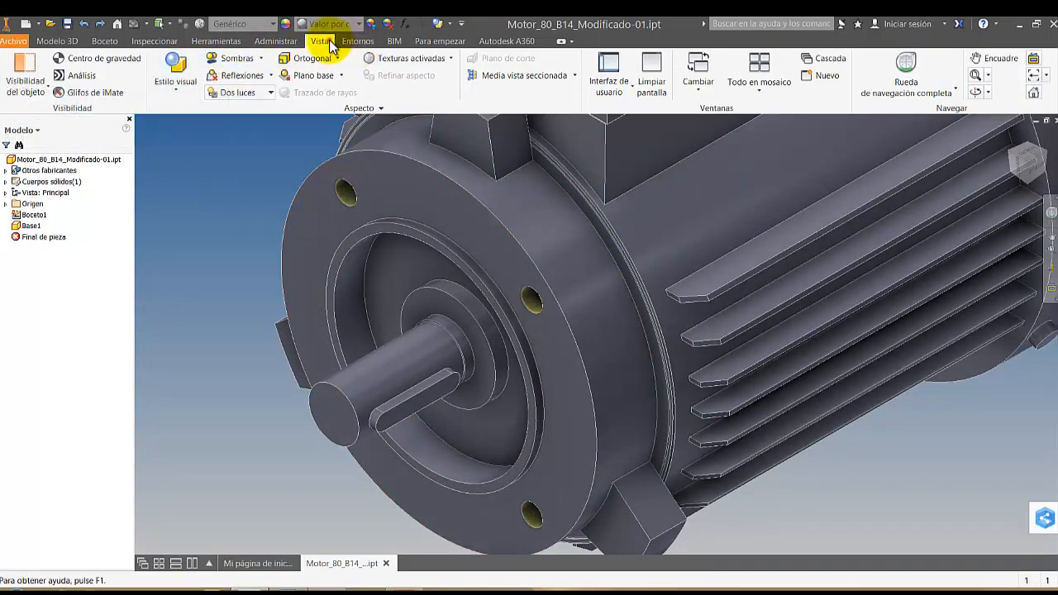
left_click(487, 74)
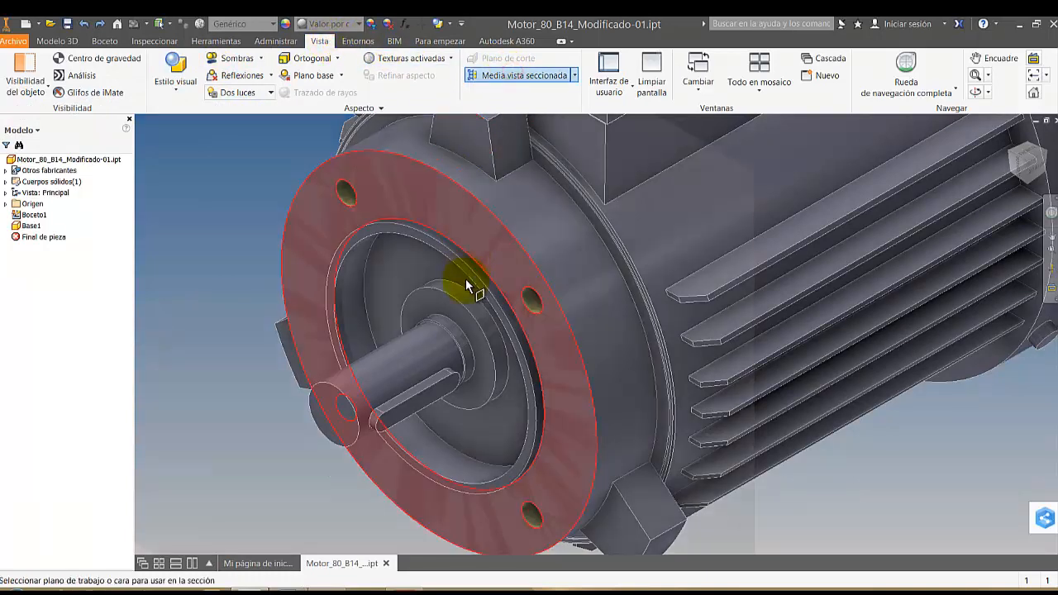
left_click(450, 388)
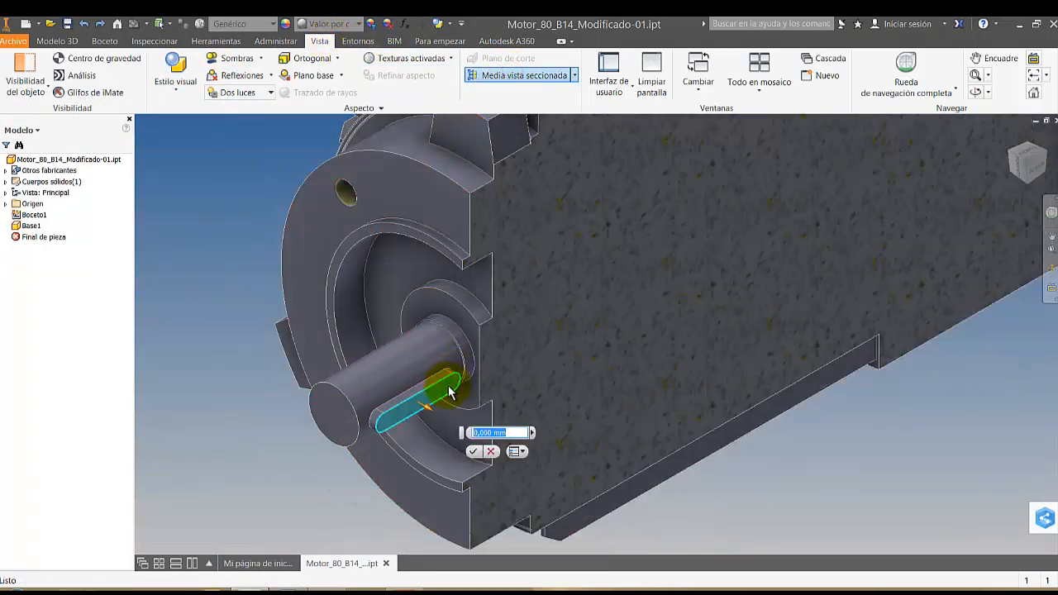
left_click_drag(464, 403, 508, 423)
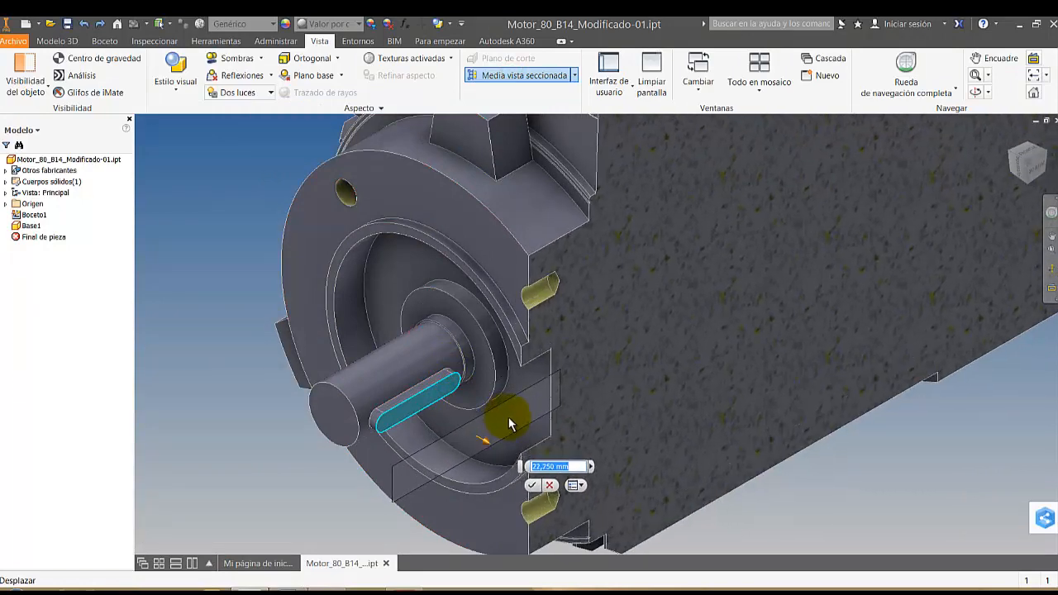
left_click(533, 487)
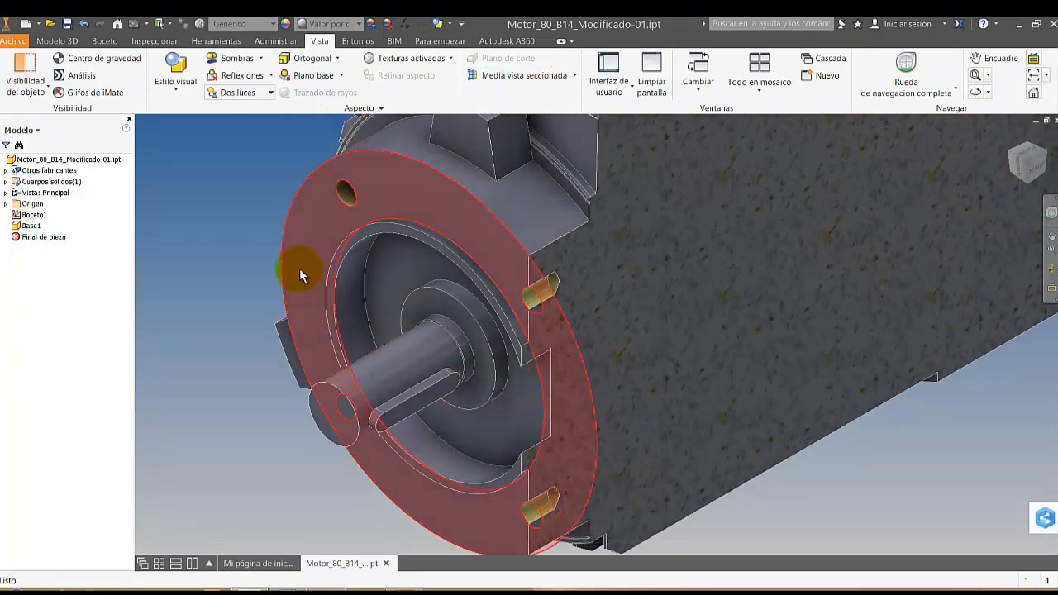
Measure the minimum distance from the flange's front face to the bottom edge of the sectioned upper mounting hole
right_click(218, 179)
left_click(189, 165)
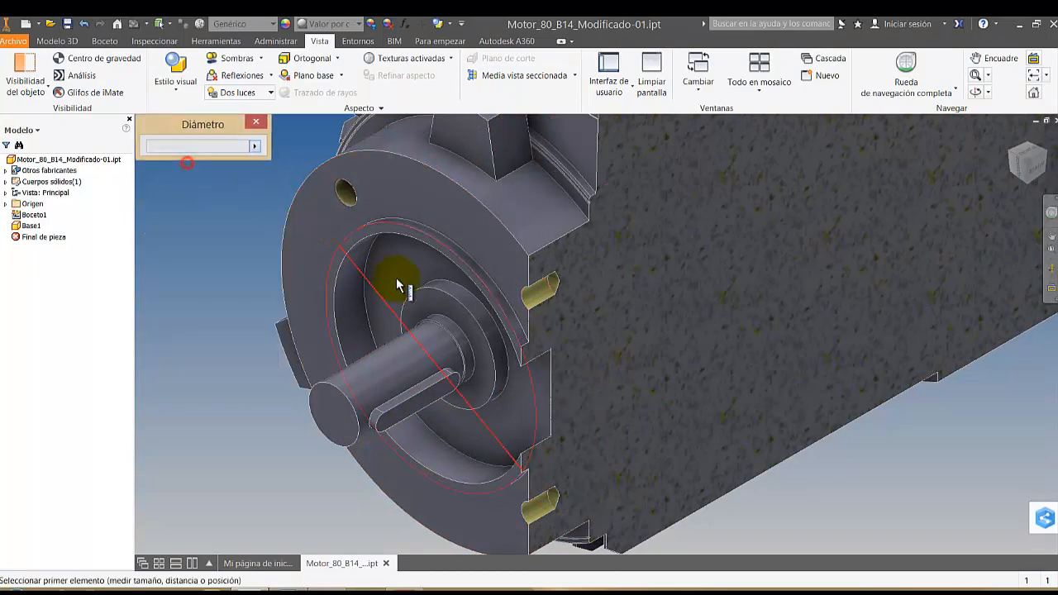
left_click(494, 257)
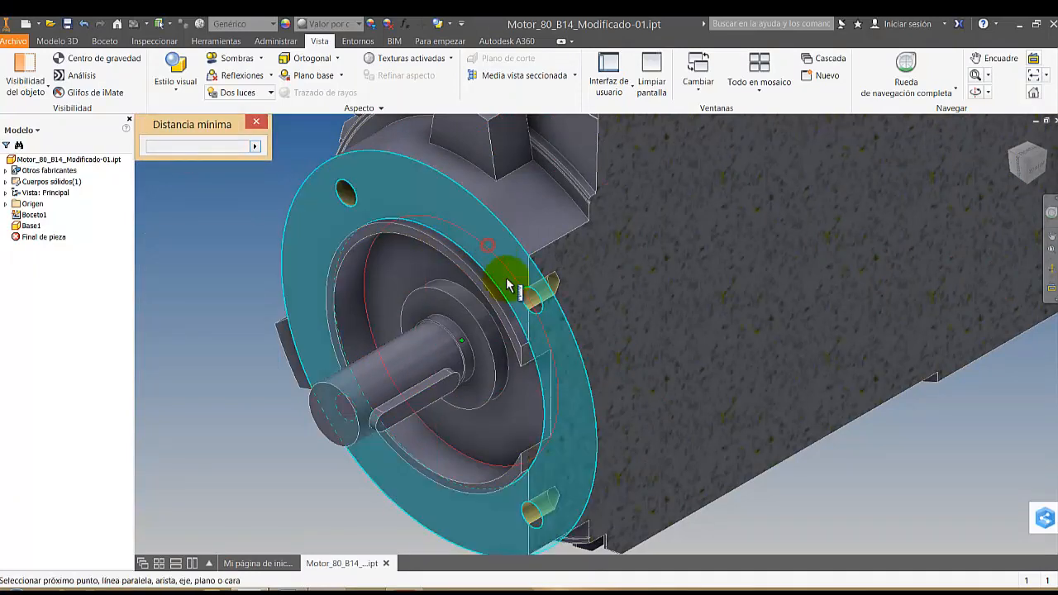
left_click(559, 287)
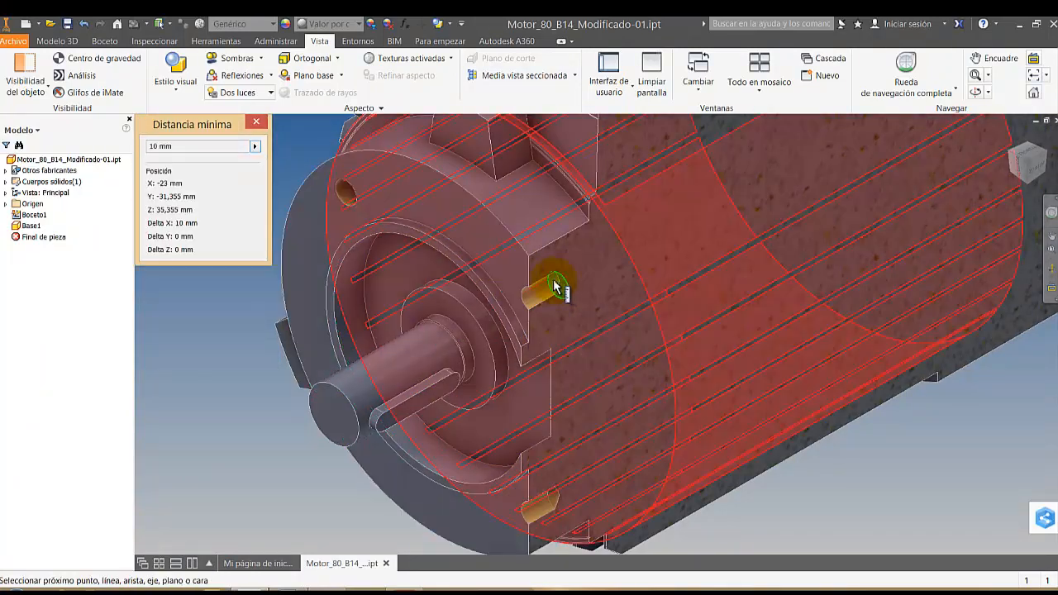
scroll(533, 357, "down", 3)
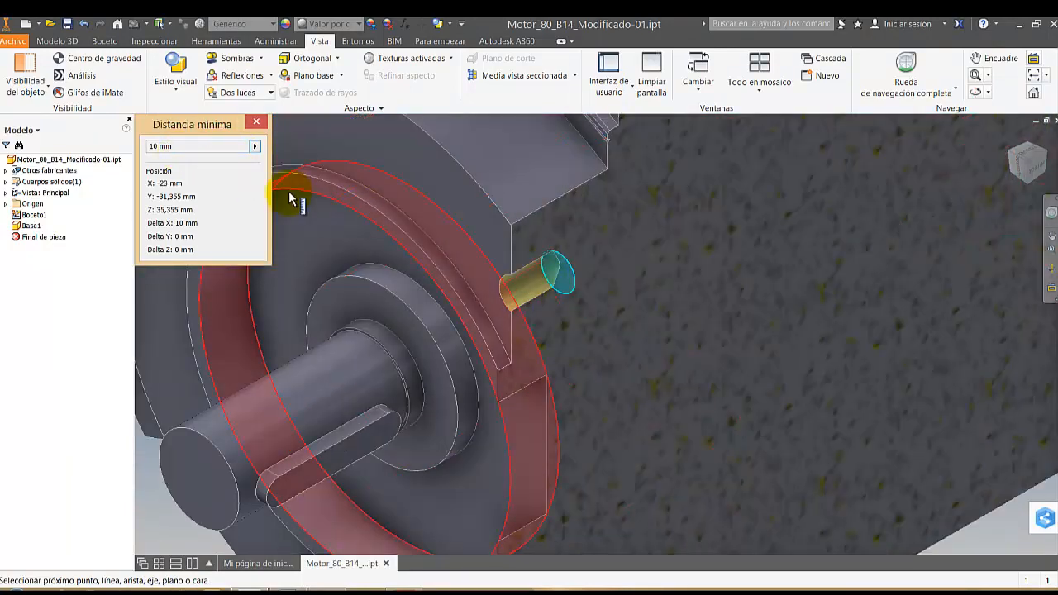
mouse_move(290, 199)
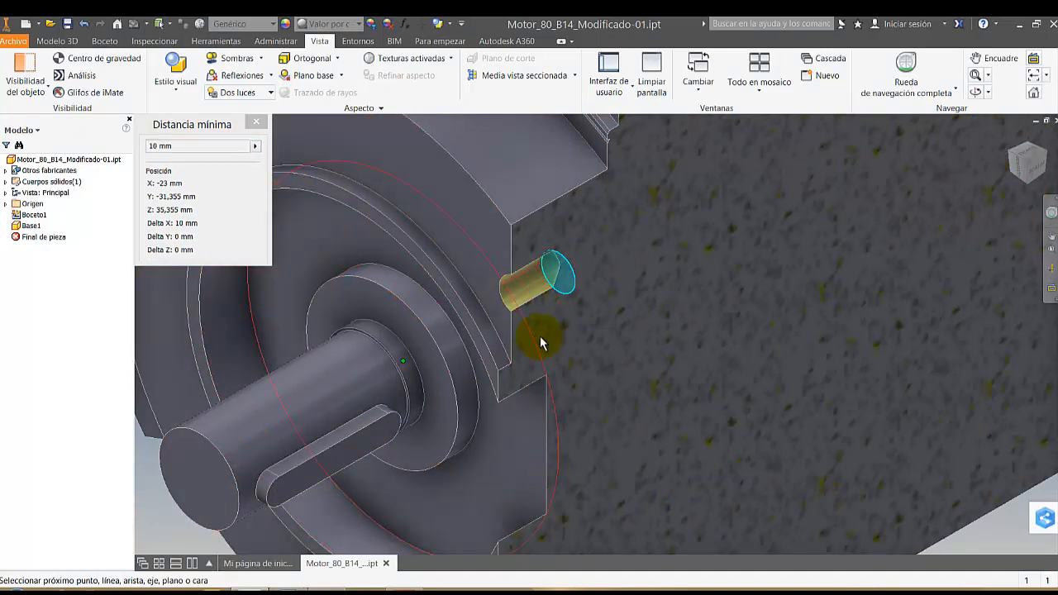
key("Escape")
Start a simple tapped hole with a Distance termination, using the ISO metric profile (Perfil métrico ISO) in size 8, M8x1.25
scroll(506, 339, "up", 3)
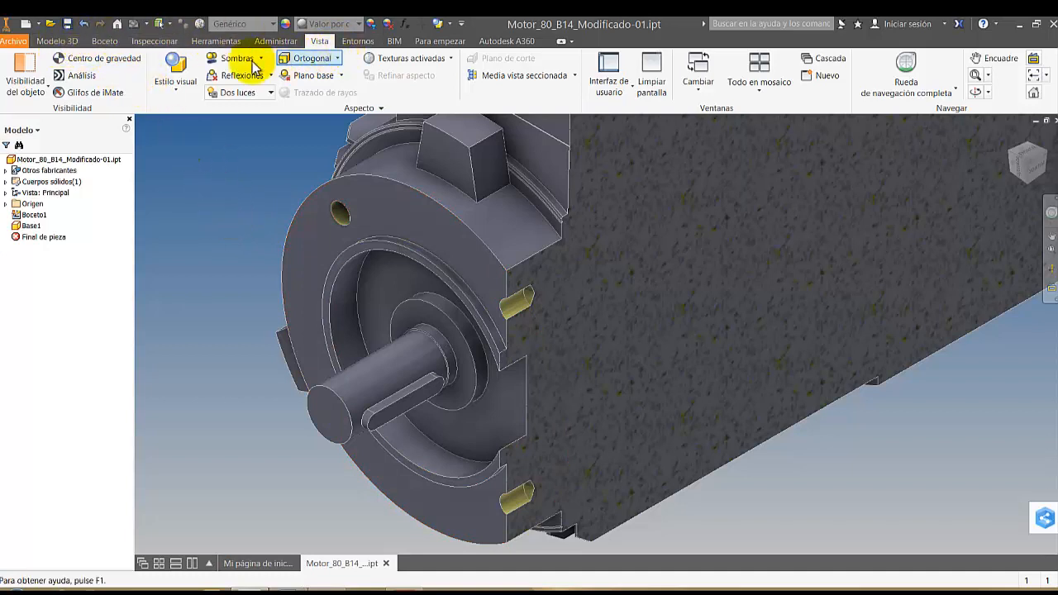
left_click(241, 196)
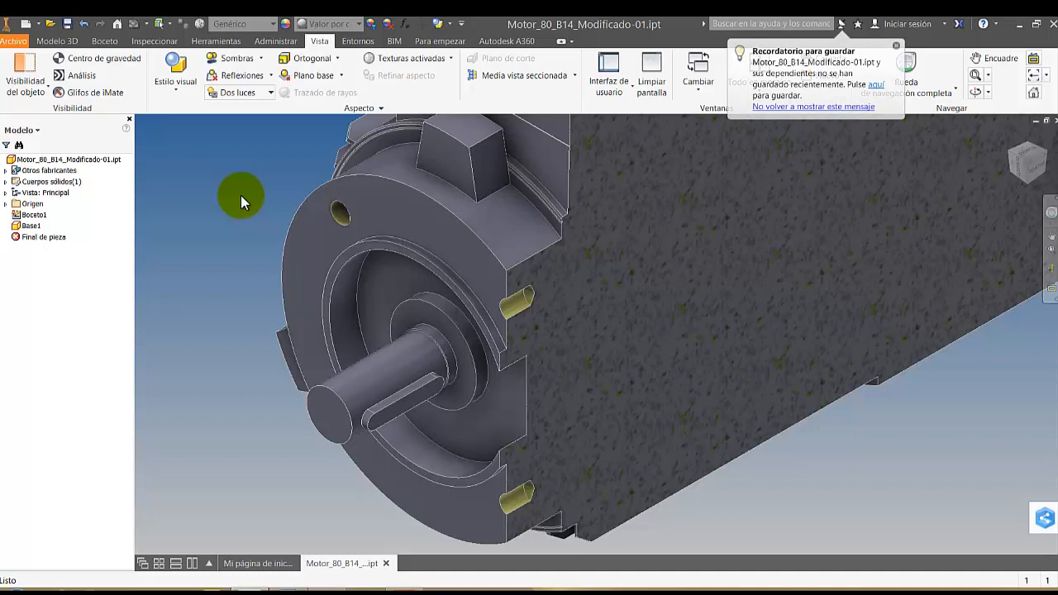
left_click(58, 41)
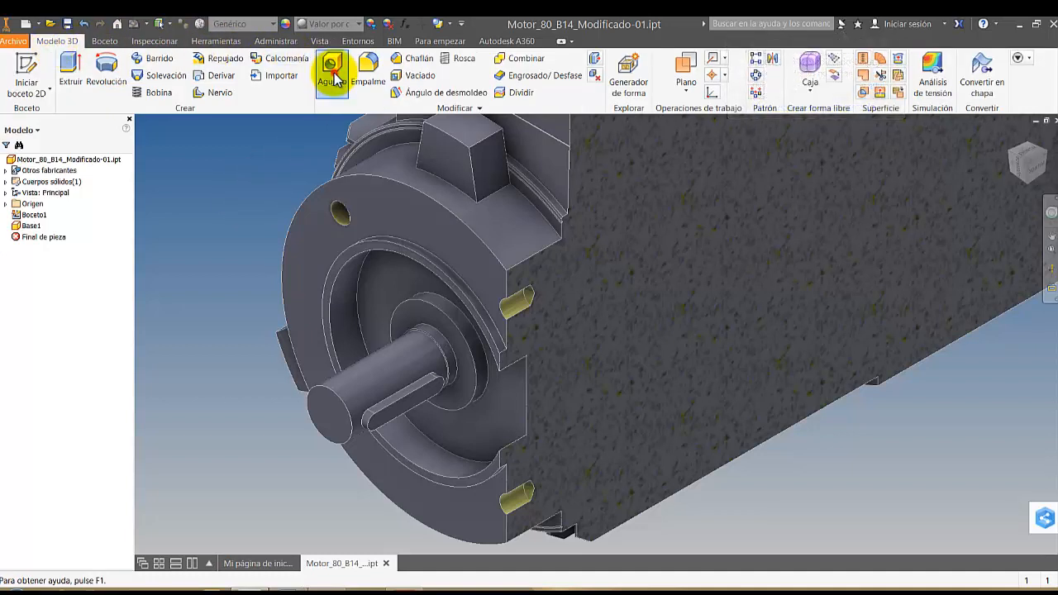
left_click(332, 72)
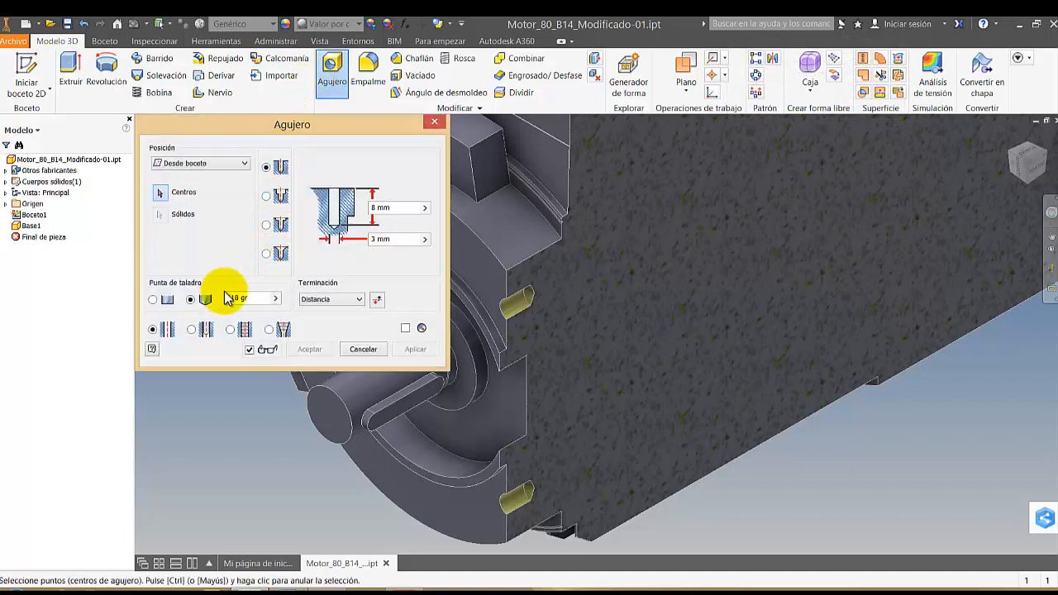
left_click(236, 329)
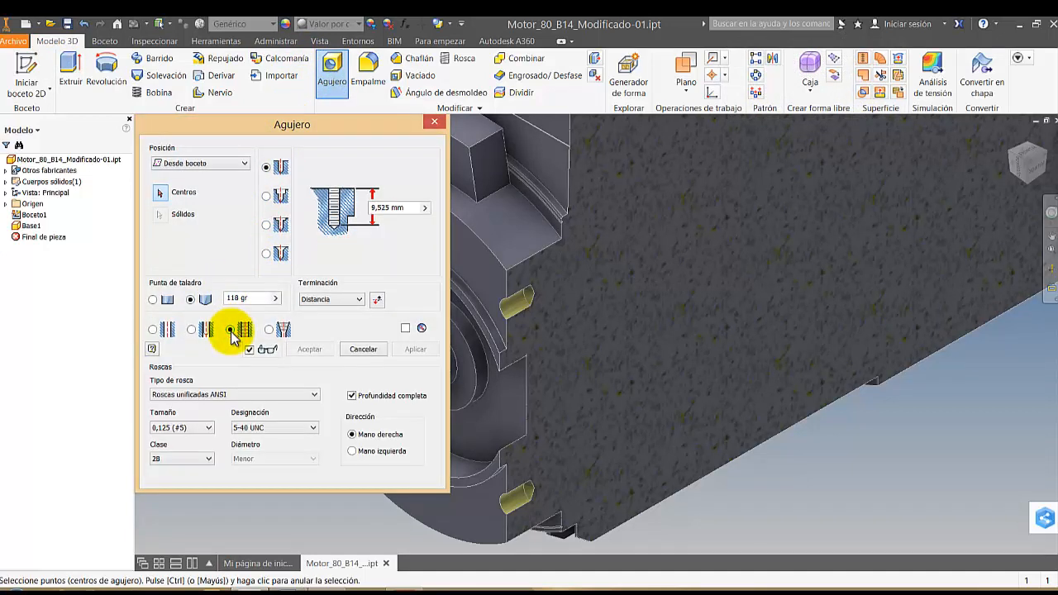
left_click(355, 301)
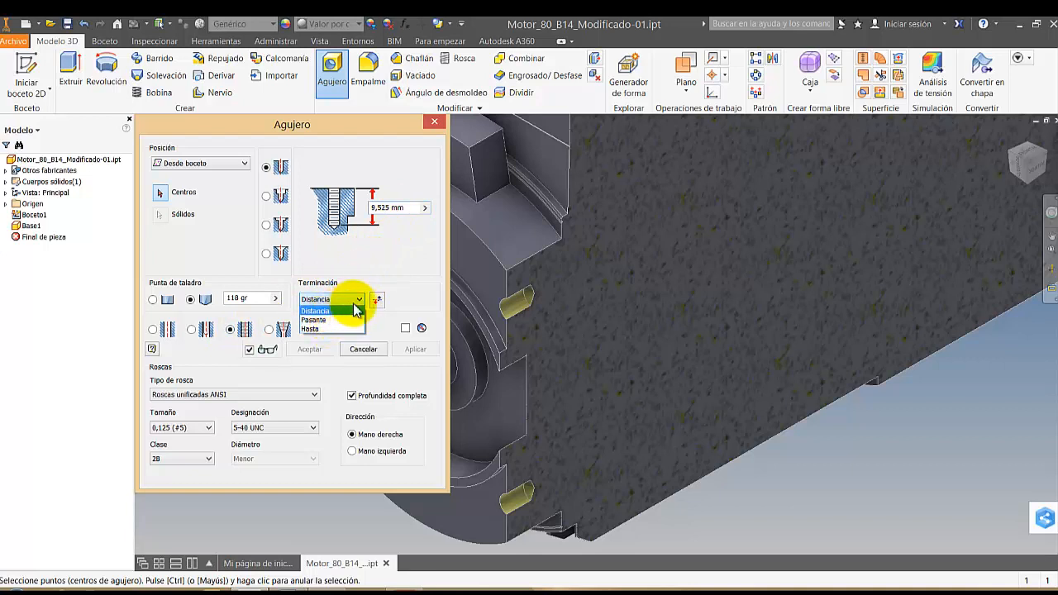
left_click(405, 210)
left_click(408, 206)
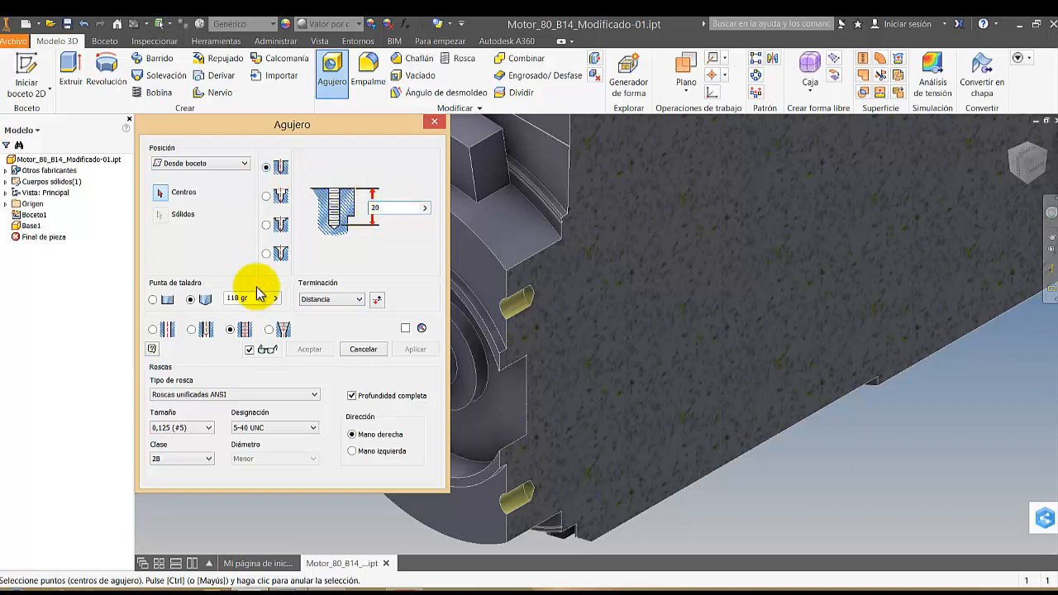
left_click(192, 397)
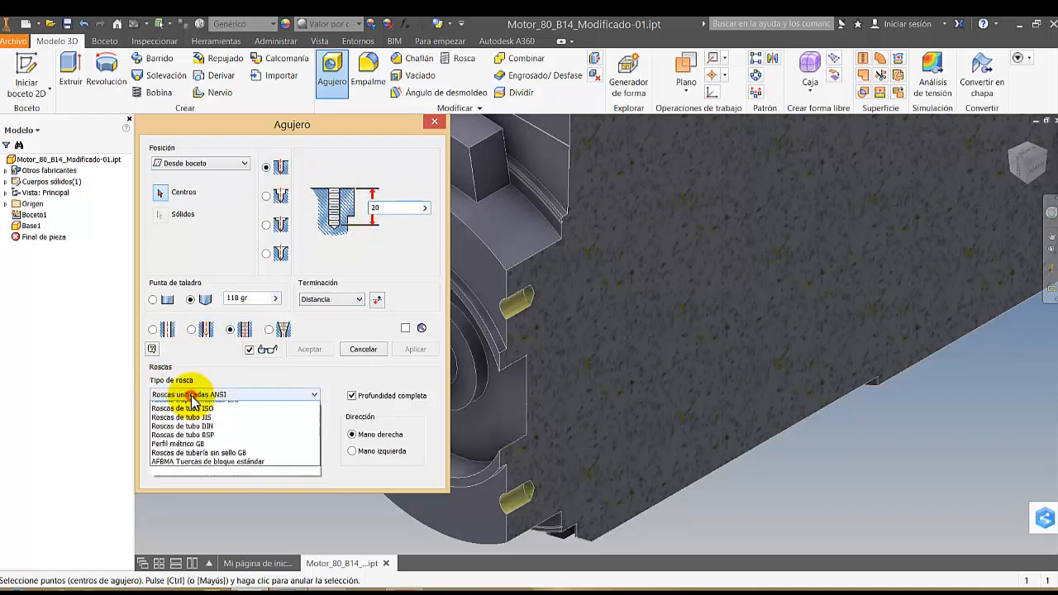
left_click(197, 426)
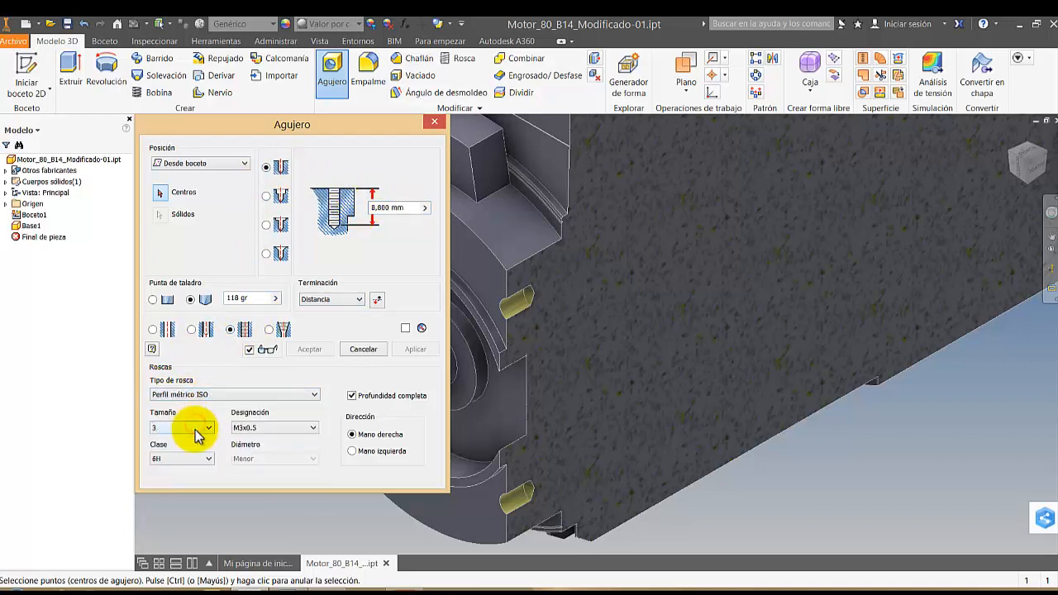
left_click(195, 428)
left_click(166, 237)
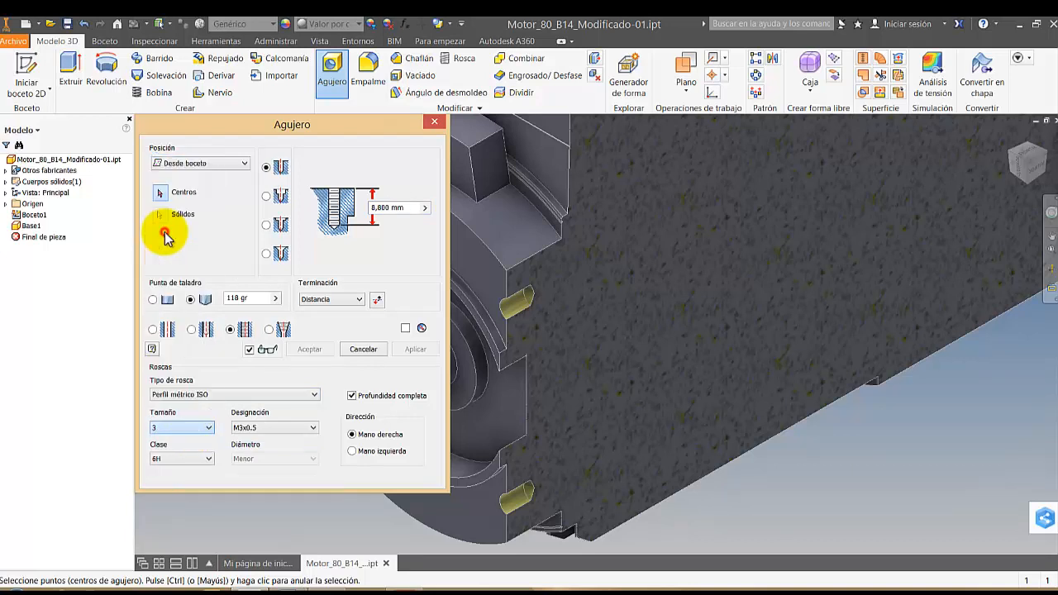
Place the tapped hole with linear positioning on the flange's front face, between the two upper mounting holes, and create it
left_click(199, 163)
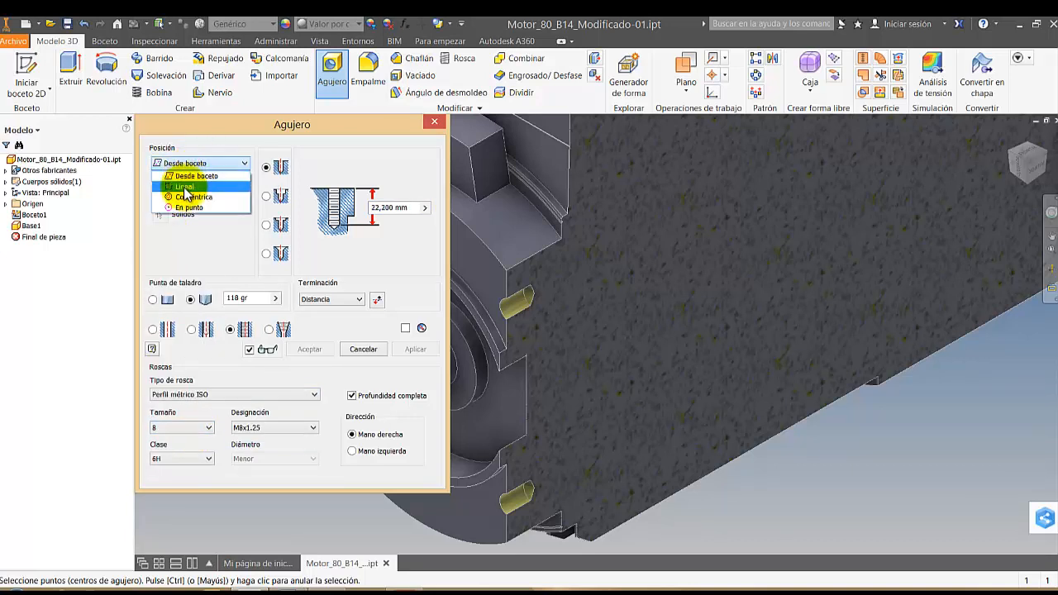
left_click(182, 185)
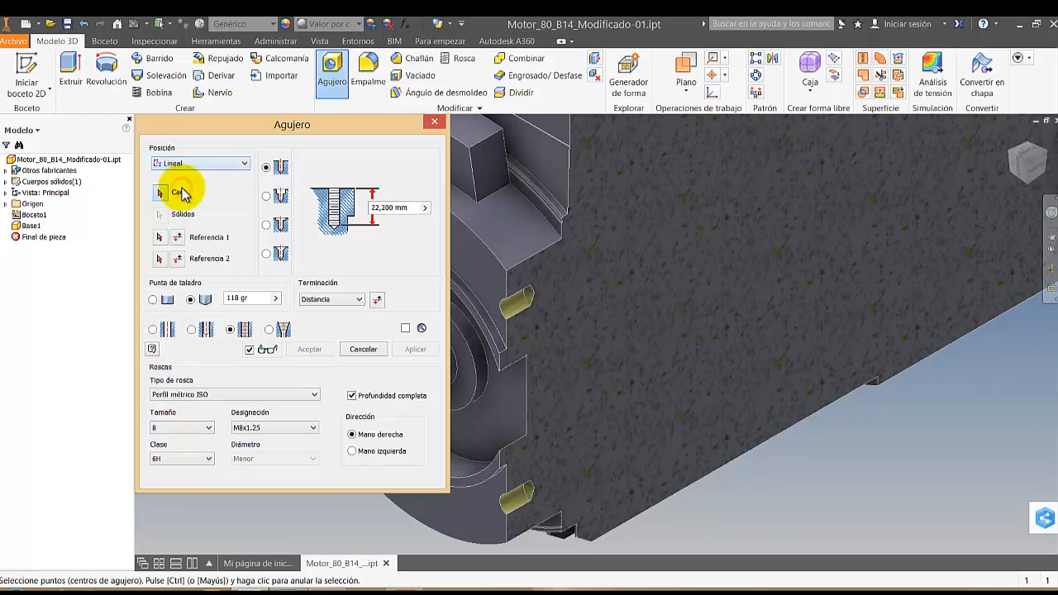
left_click(465, 273)
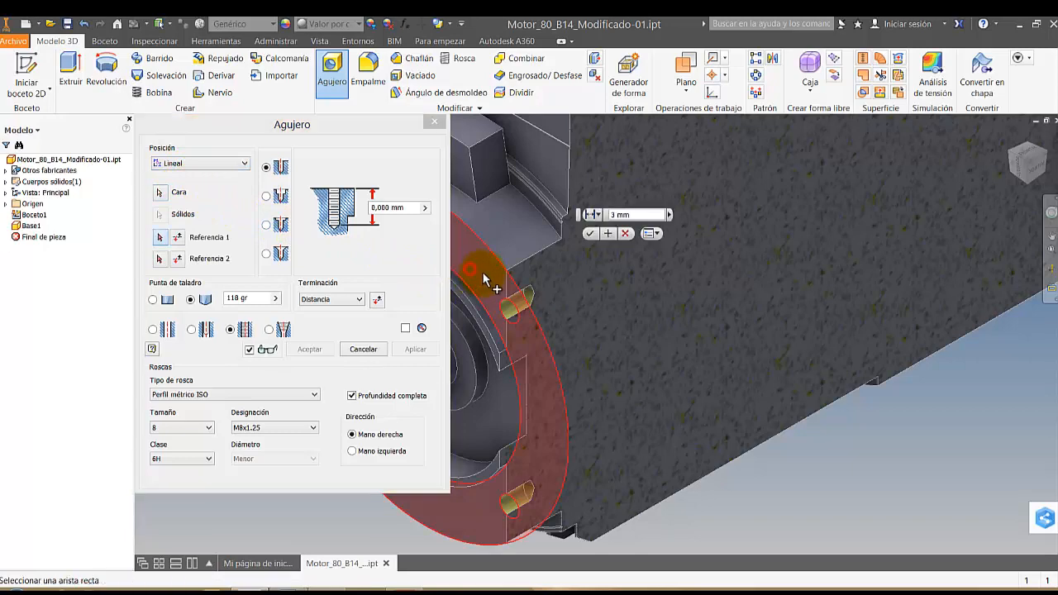
left_click(593, 234)
scroll(468, 275, "up", 5)
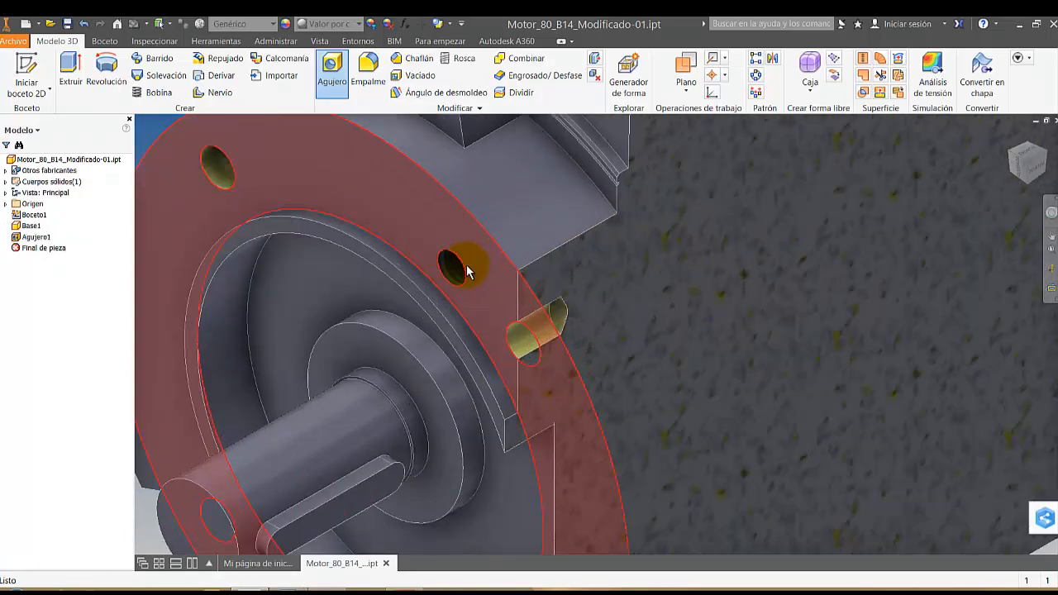
middle_click_drag(567, 325, 712, 366)
scroll(529, 314, "down", 4)
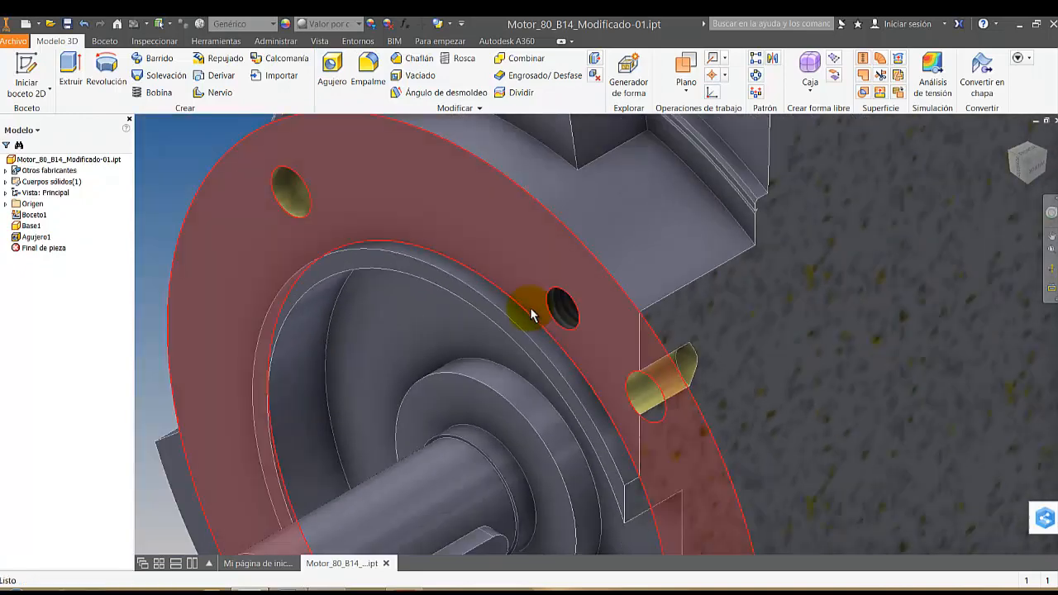
Measure the diameter of the new tapped hole on the flange's front face
right_click(232, 180)
left_click(208, 162)
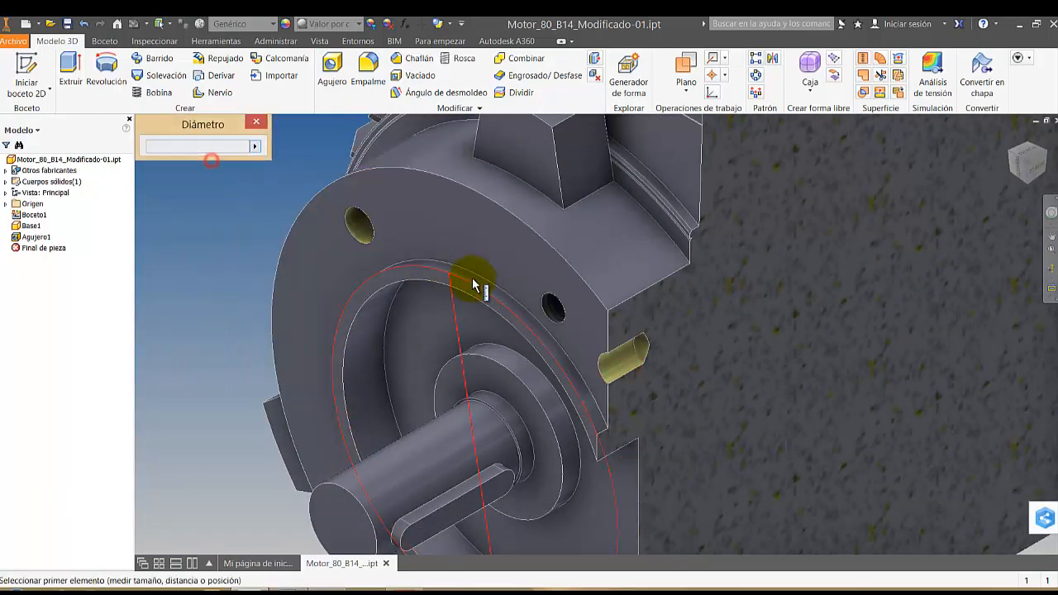
left_click(560, 324)
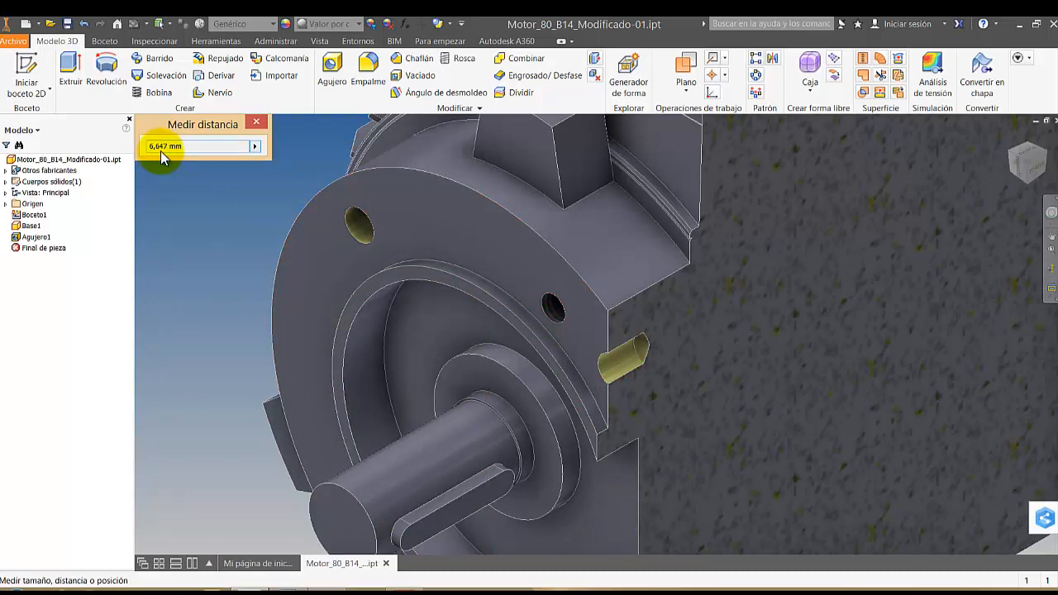
key("Escape")
scroll(538, 347, "down", 2)
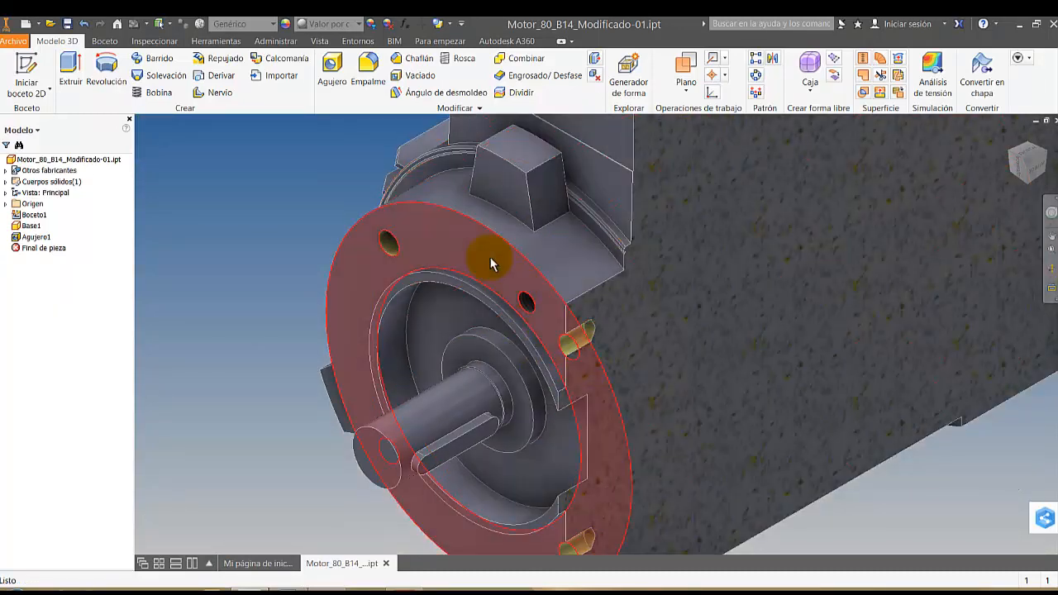
scroll(490, 264, "up", 3)
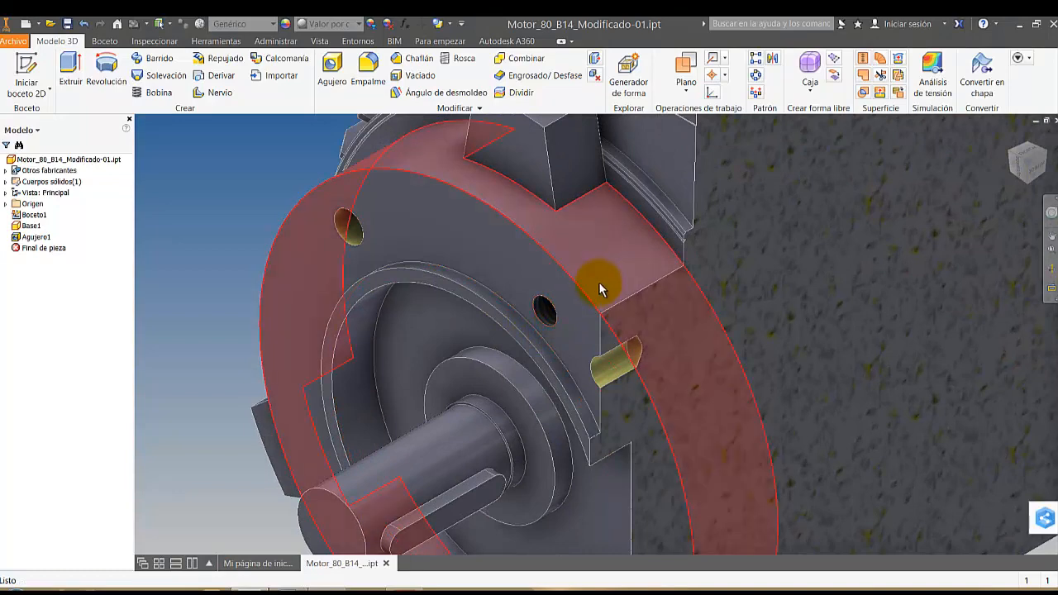
Try the Thread command on the upper sectioned mounting hole, check its thread specification, and cancel
left_click(459, 64)
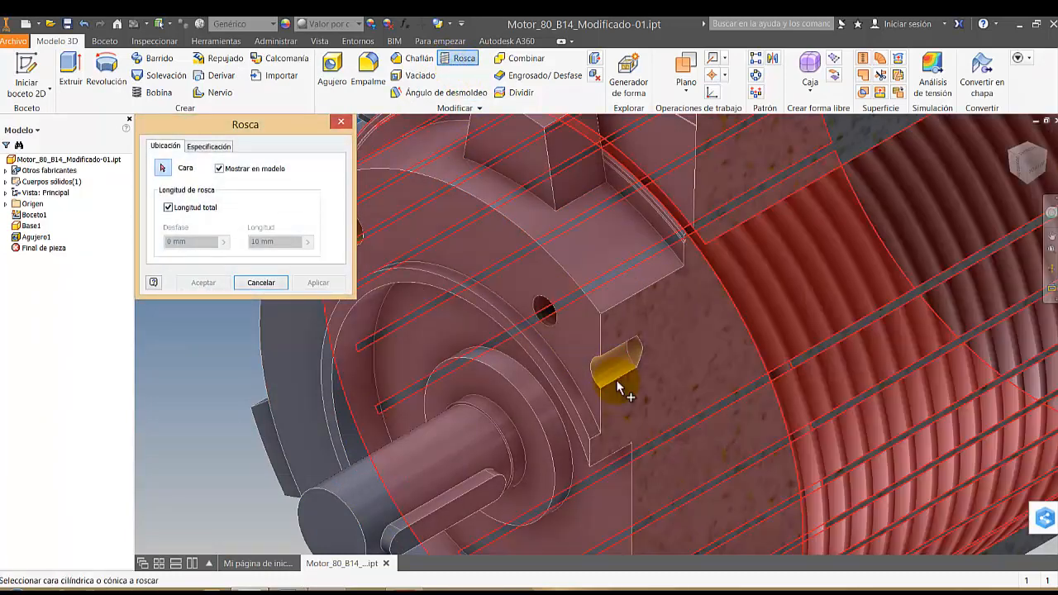
left_click(607, 384)
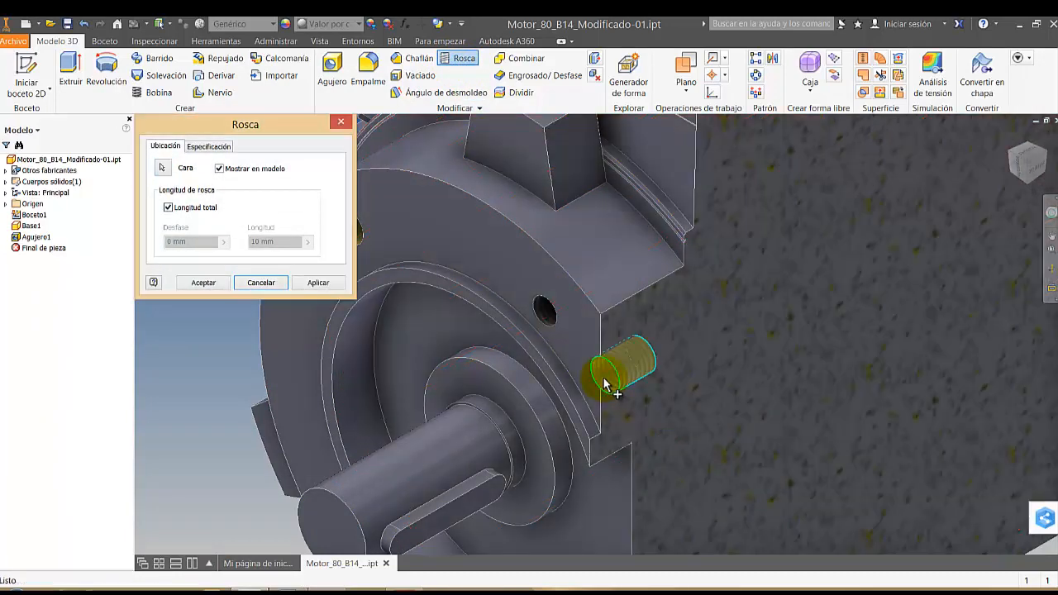
left_click(208, 146)
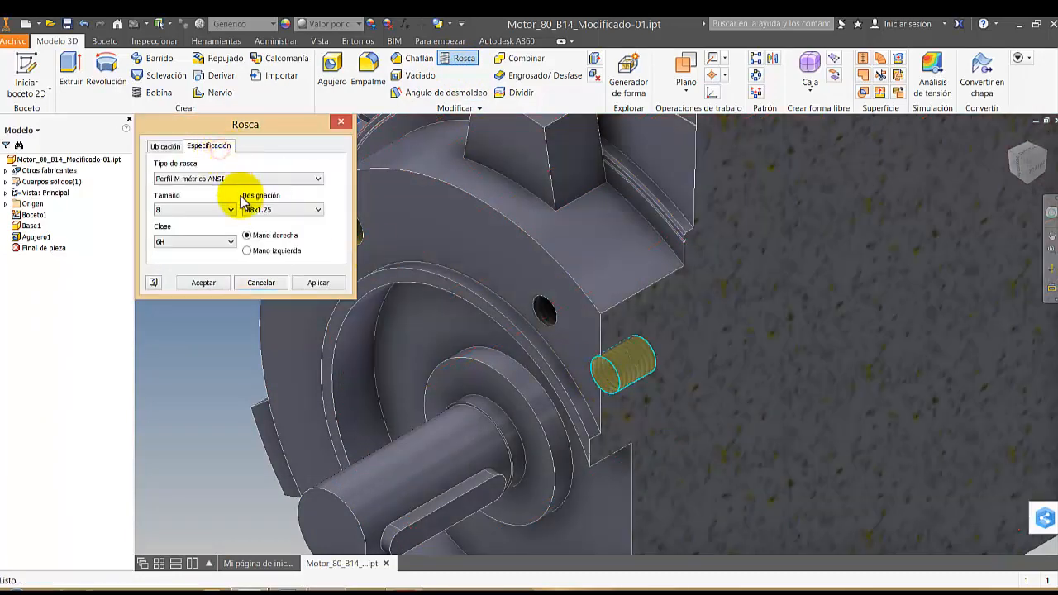
key("Escape")
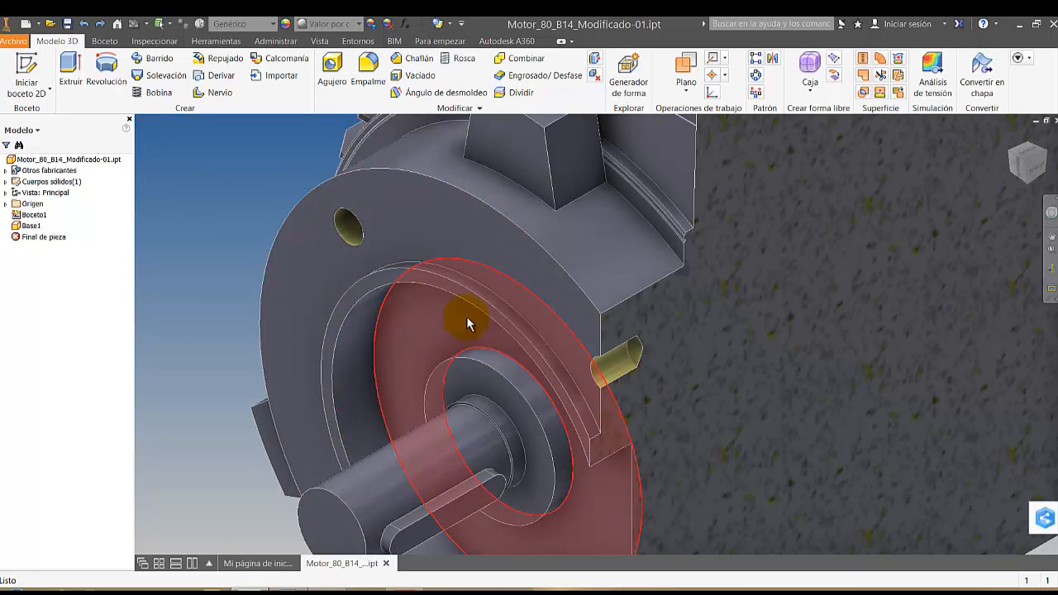
Start a 2D sketch on the flange's front face and project the face's outlines and mounting hole edges
scroll(373, 236, "up", 3)
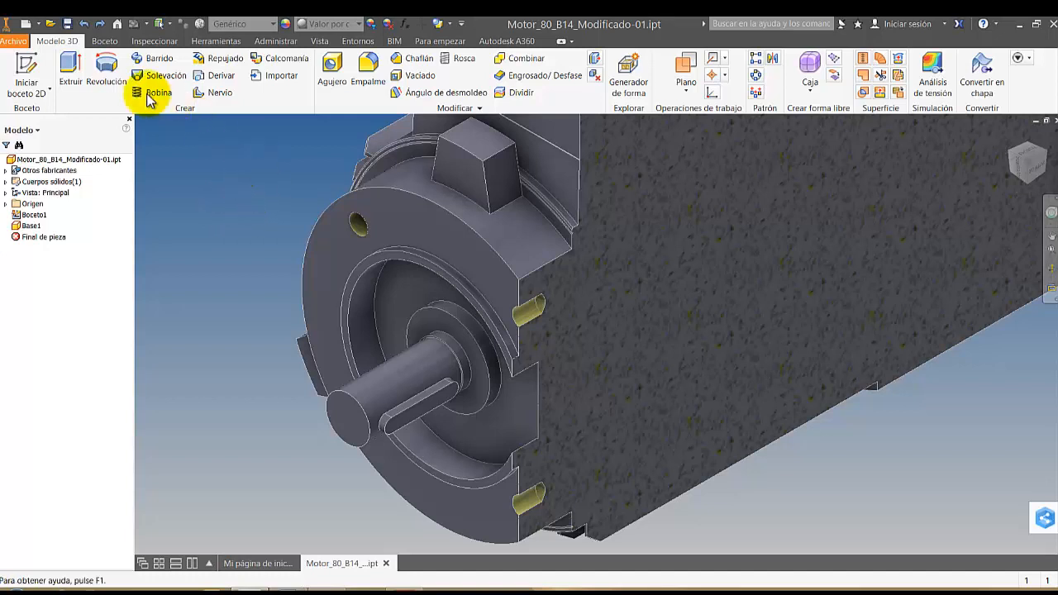
left_click(52, 73)
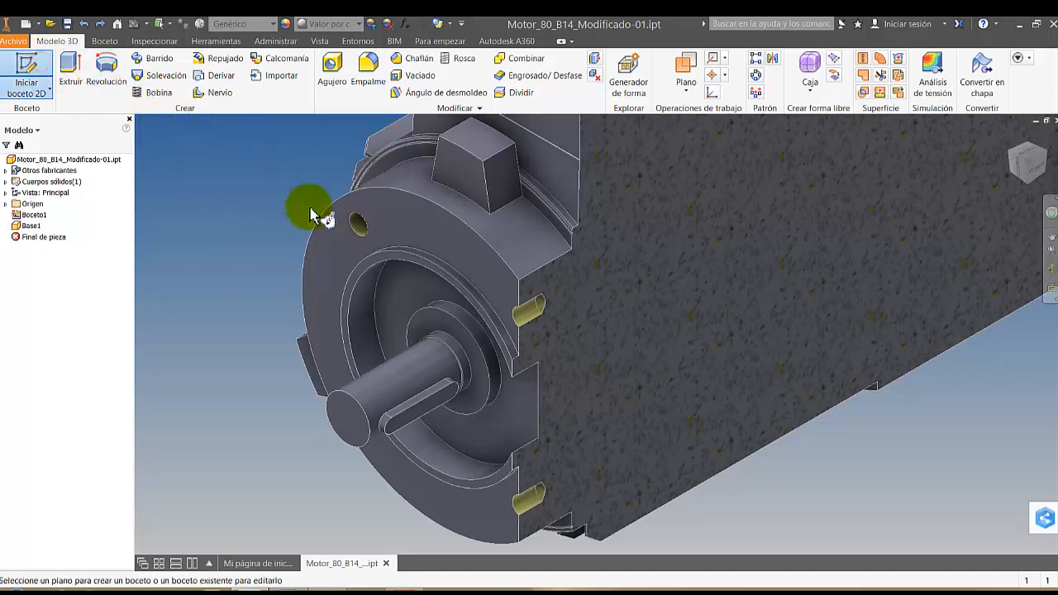
left_click(394, 227)
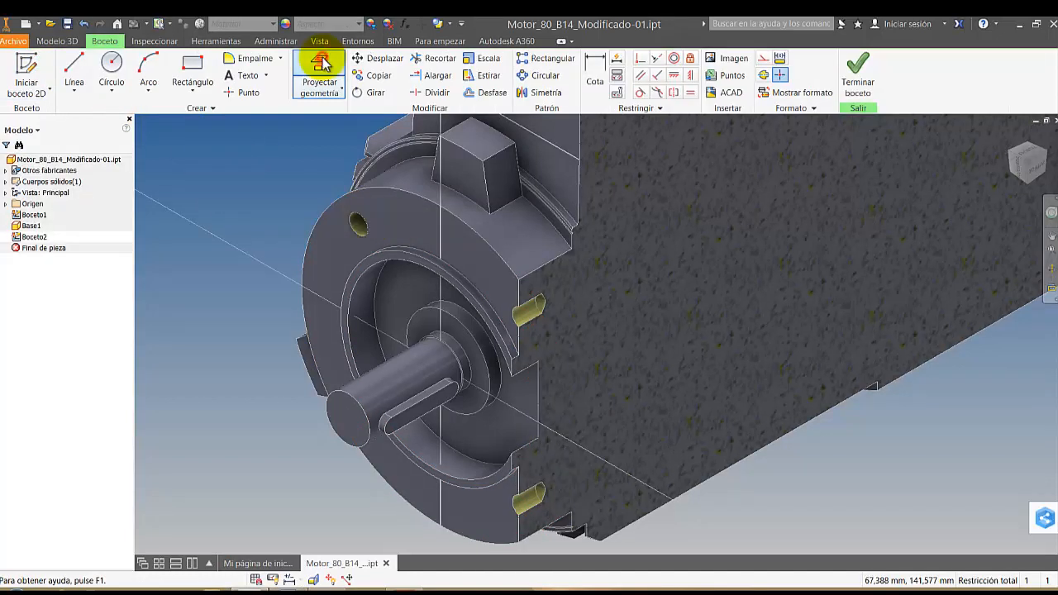
left_click(319, 73)
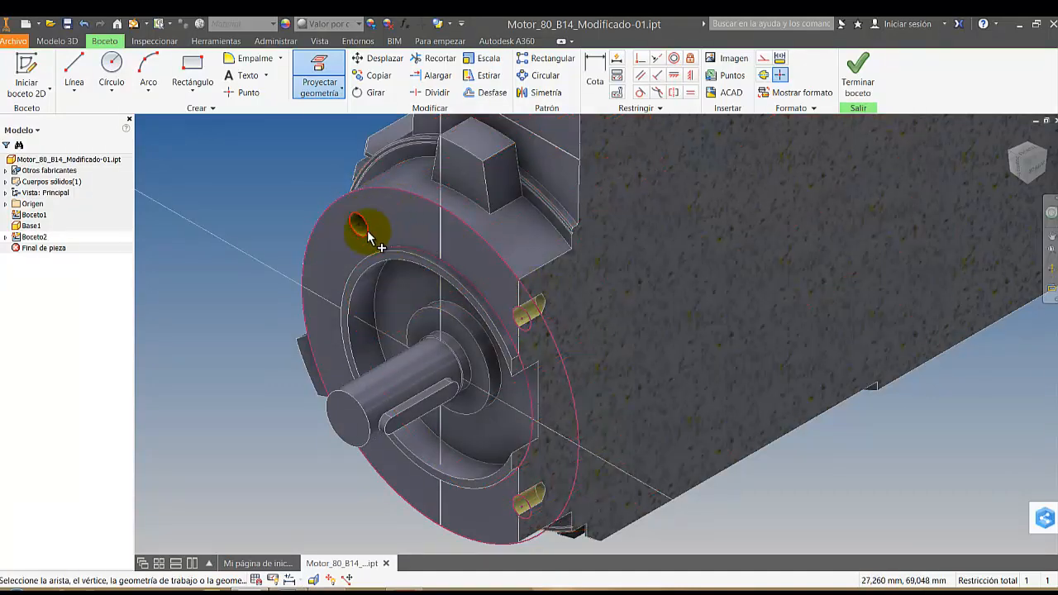
Sketch small circles, about 2.1 mm in diameter, centred in the flange's upper unsectioned mounting hole and upper sectioned mounting hole
left_click(113, 62)
scroll(358, 225, "up", 5)
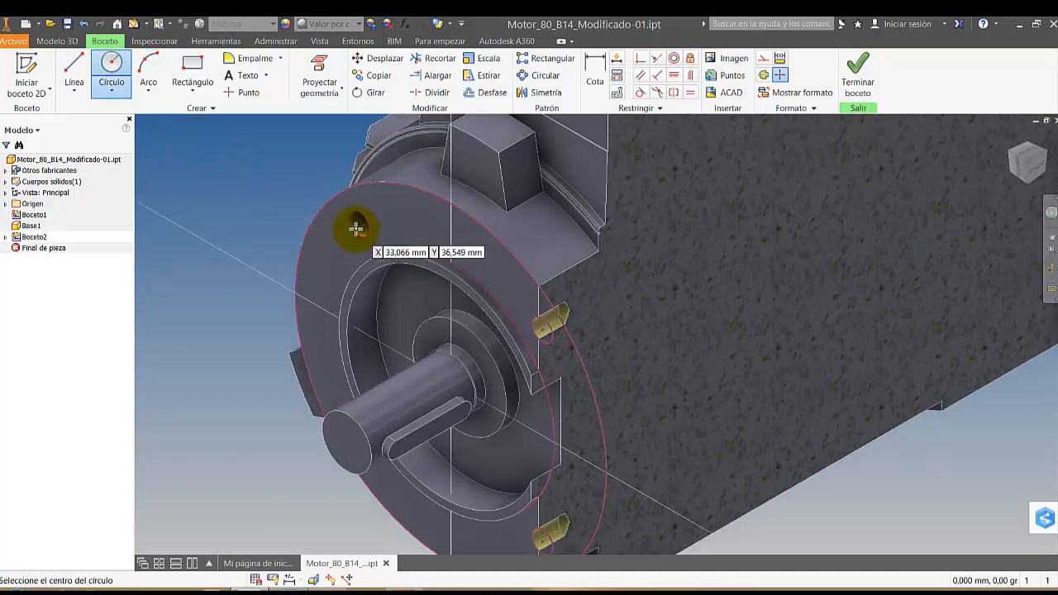
left_click(364, 218)
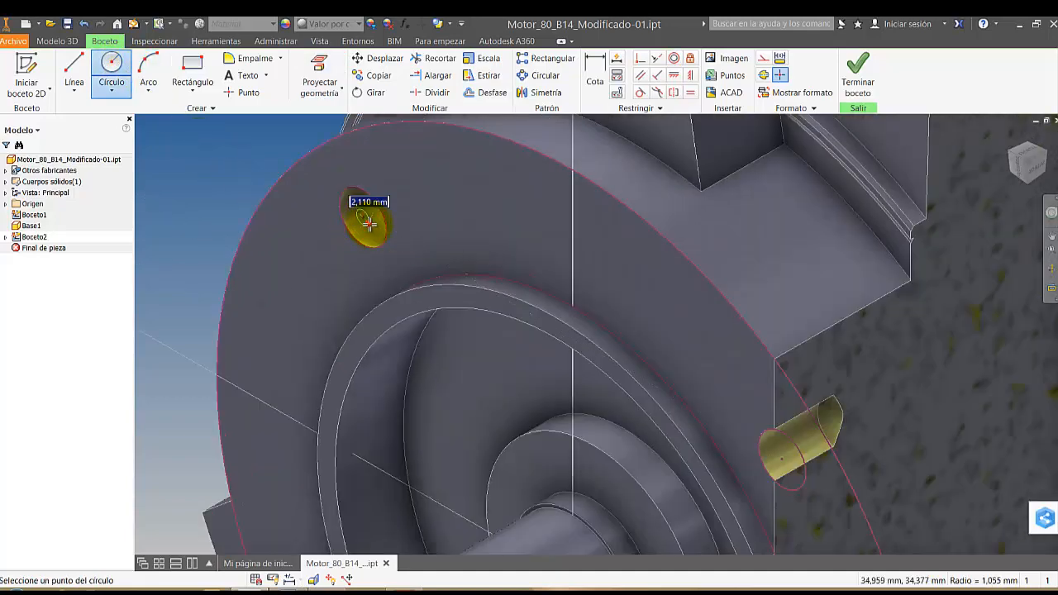
left_click(369, 223)
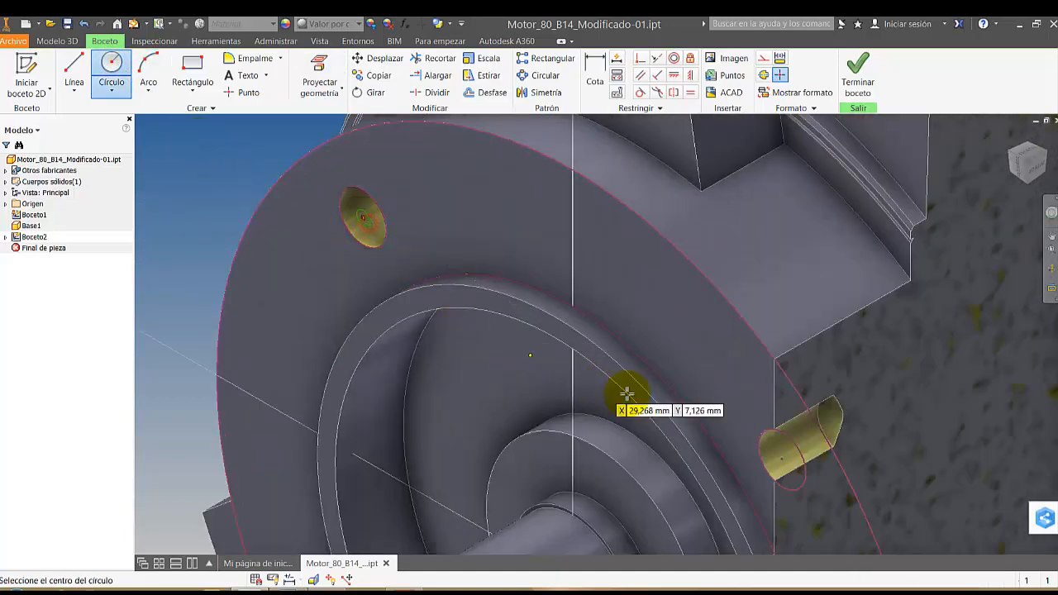
left_click(781, 456)
left_click(781, 452)
Sketch small concentric circles in the flange's two lower mounting holes, one sectioned and one on the opposite side
middle_click_drag(634, 404, 569, 246)
scroll(570, 246, "down", 3)
scroll(579, 275, "down", 4)
middle_click_drag(569, 283, 535, 229)
scroll(605, 426, "up", 4)
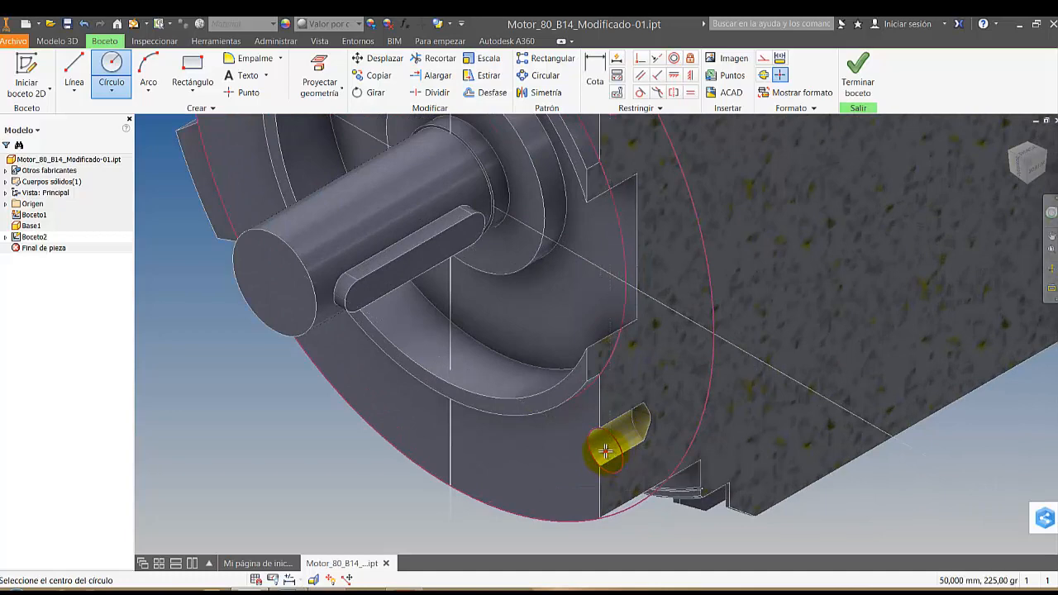
left_click(605, 446)
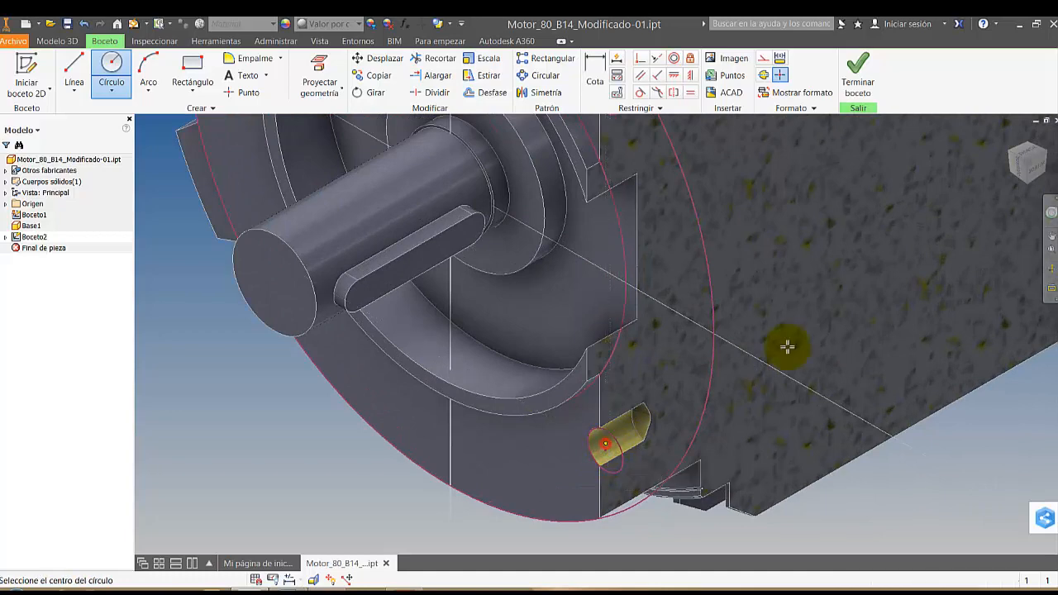
left_click(1010, 153)
scroll(650, 484, "up", 5)
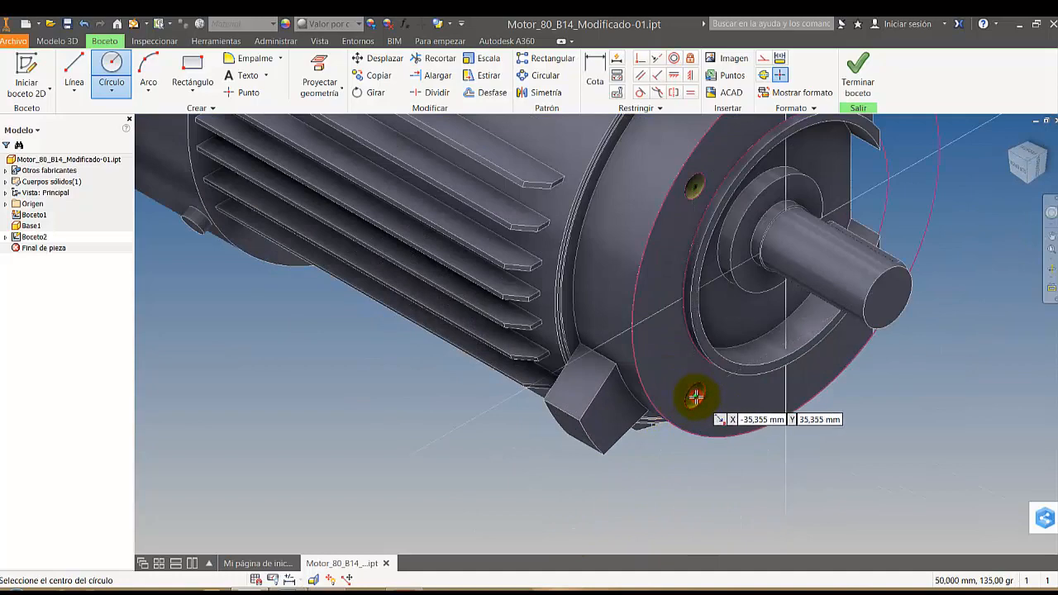
Start an Extrude and select the ring profiles around the small circles in the two unsectioned-side mounting holes
left_click(66, 41)
left_click(70, 66)
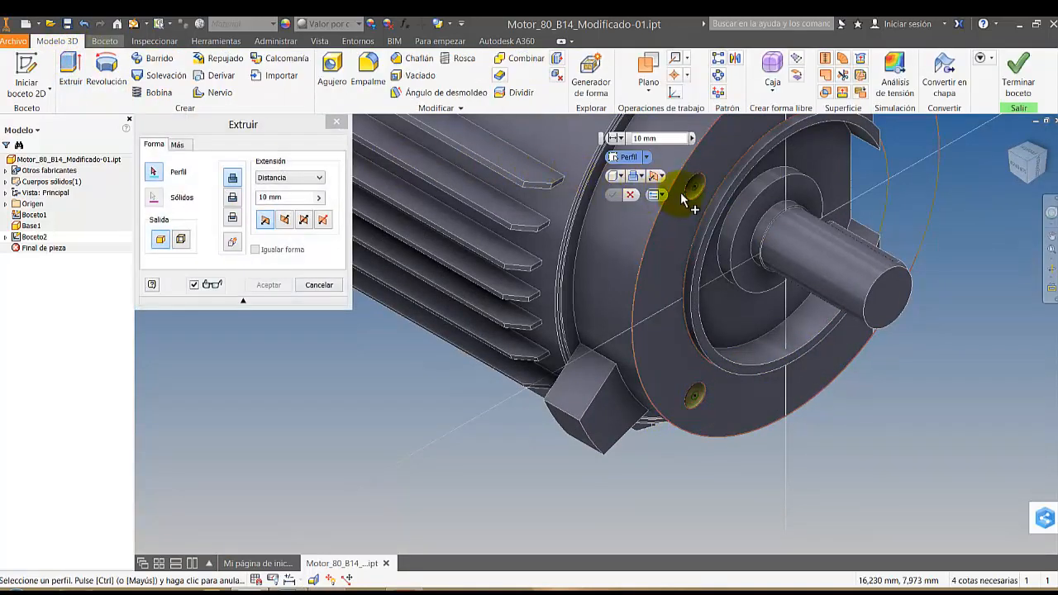
left_click(689, 192)
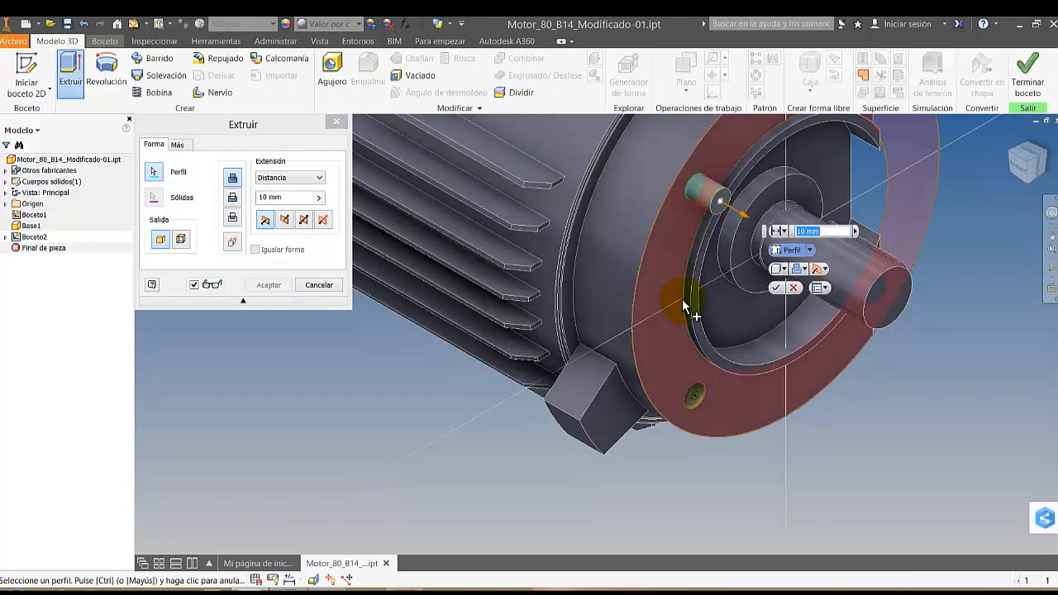
scroll(691, 404, "up", 5)
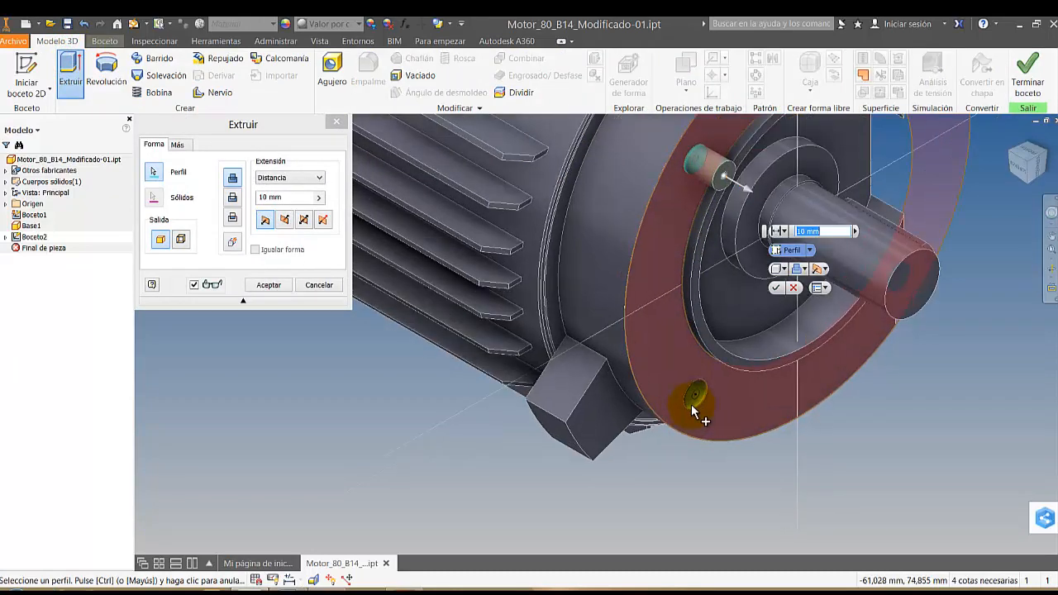
left_click(691, 401)
scroll(717, 401, "down", 5)
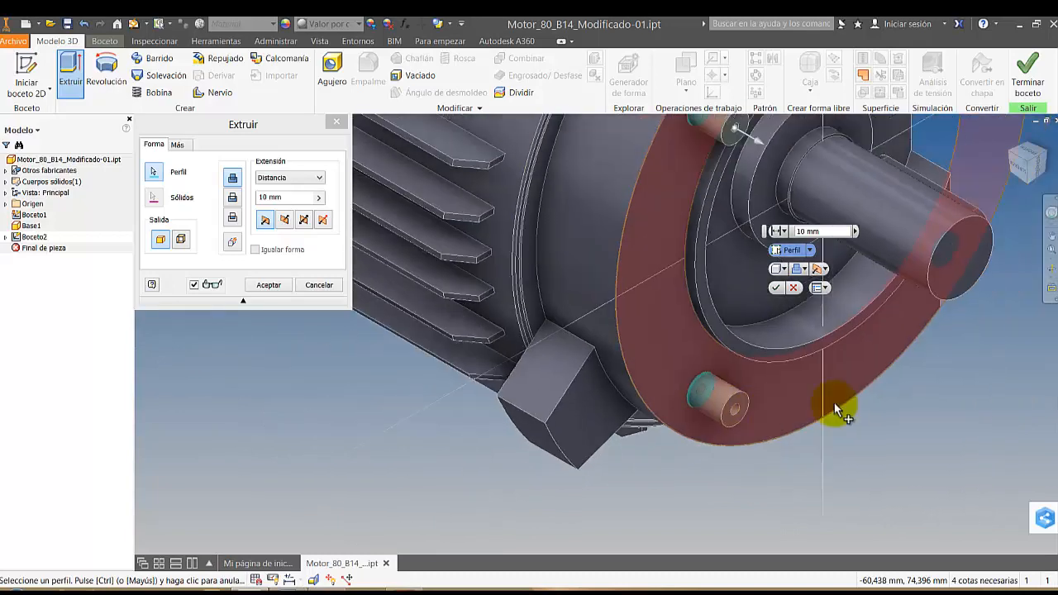
Add the ring profiles around the small circles in the upper and lower sectioned mounting holes to the extrusion
left_click(1048, 159)
right_click(1040, 155)
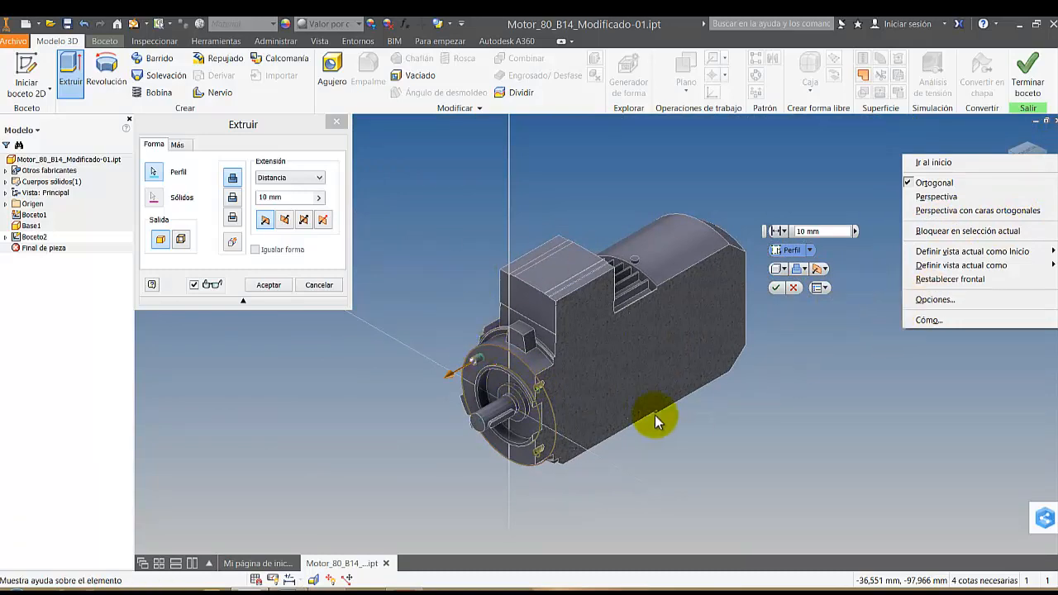
left_click(443, 290)
scroll(543, 397, "up", 5)
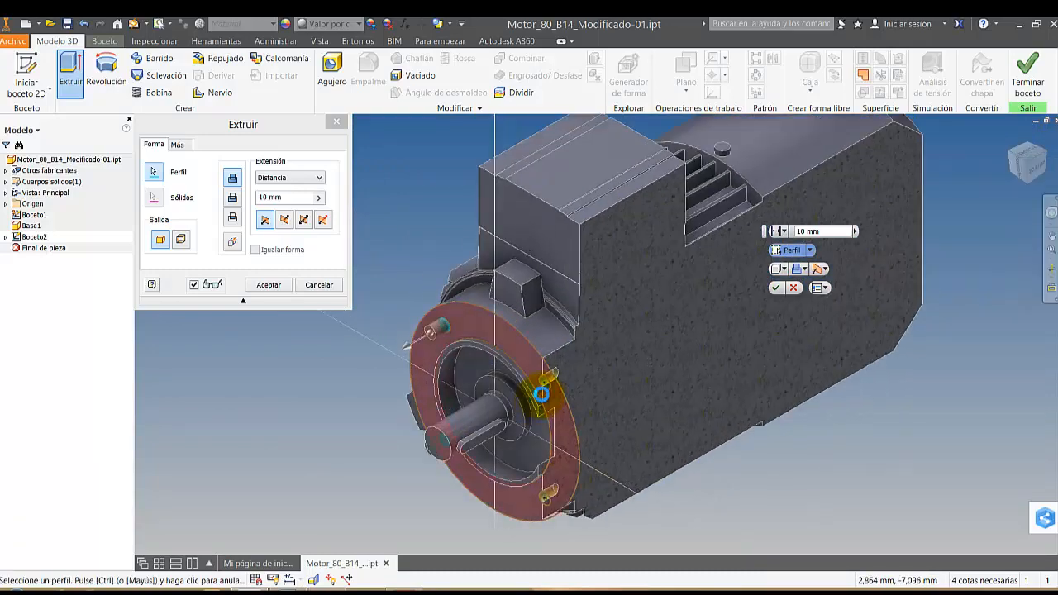
scroll(545, 389, "up", 2)
scroll(554, 384, "up", 2)
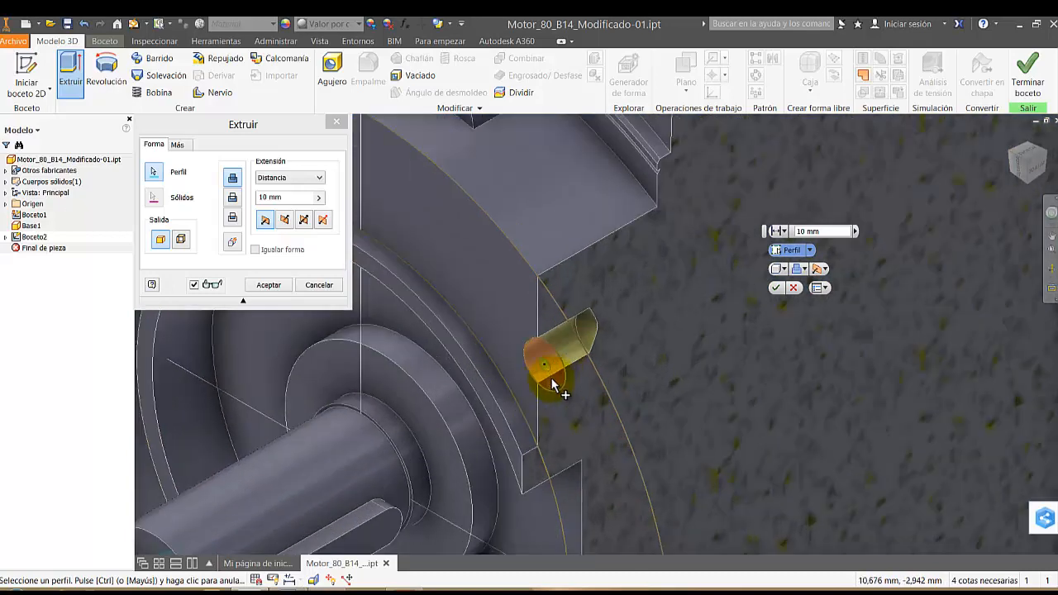
scroll(554, 384, "down", 5)
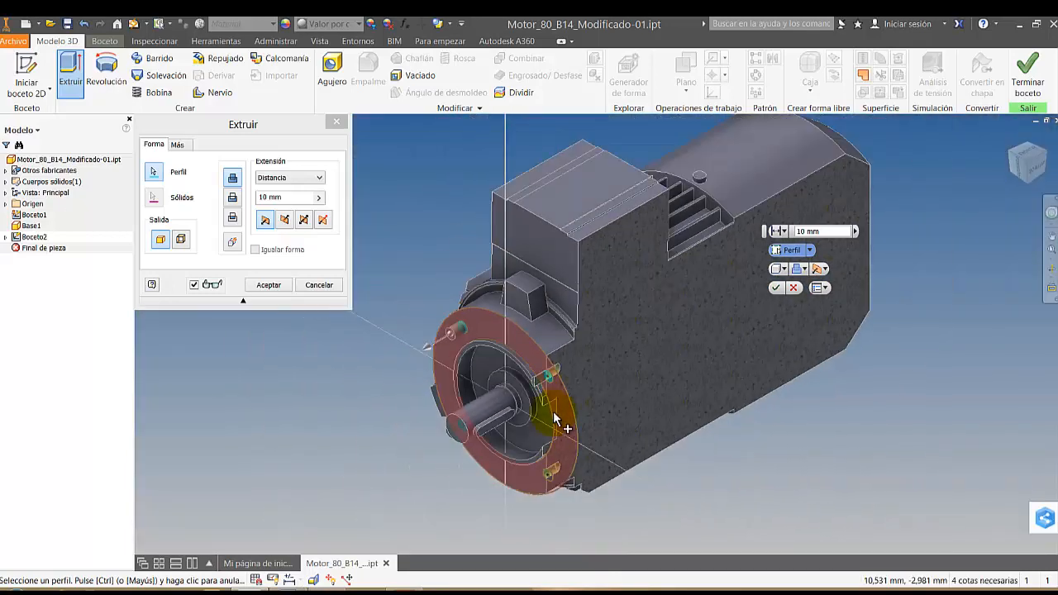
scroll(559, 478, "up", 4)
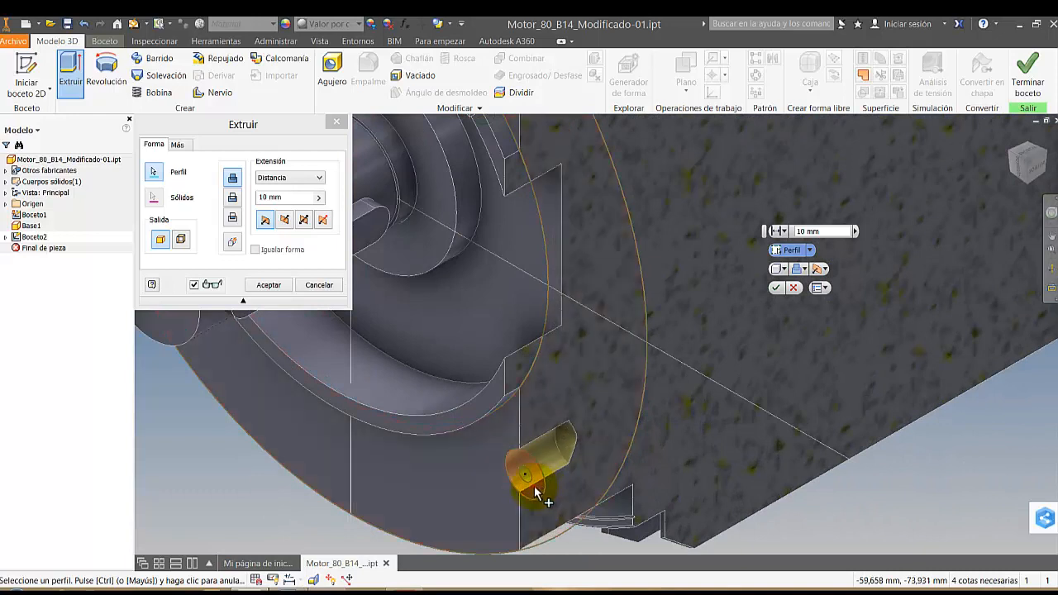
Extrude the selected ring profiles 20 mm in the reversed direction, into the flange
left_click(304, 222)
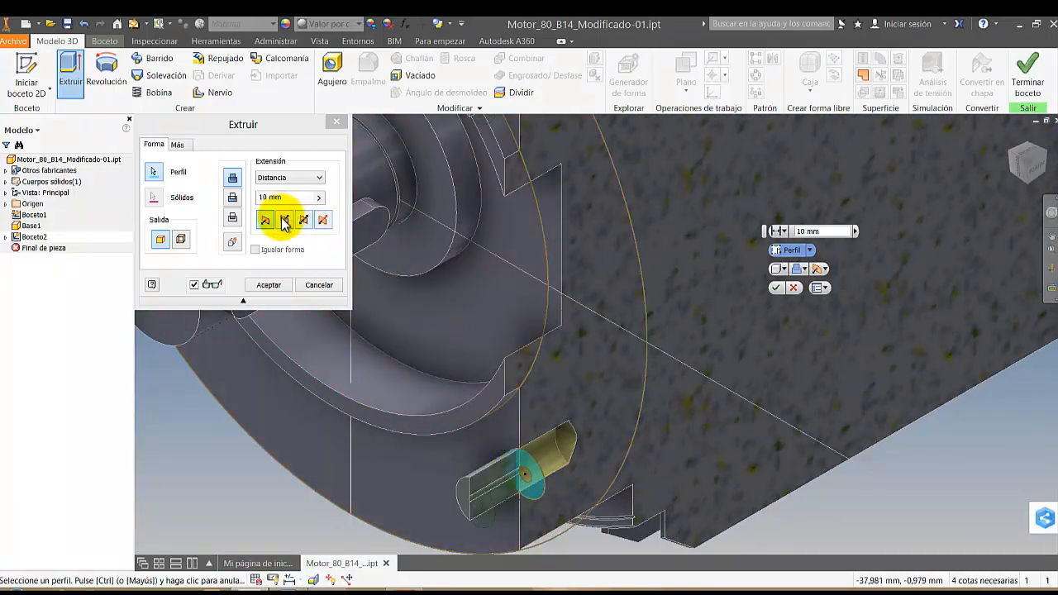
left_click(284, 221)
left_click(276, 198)
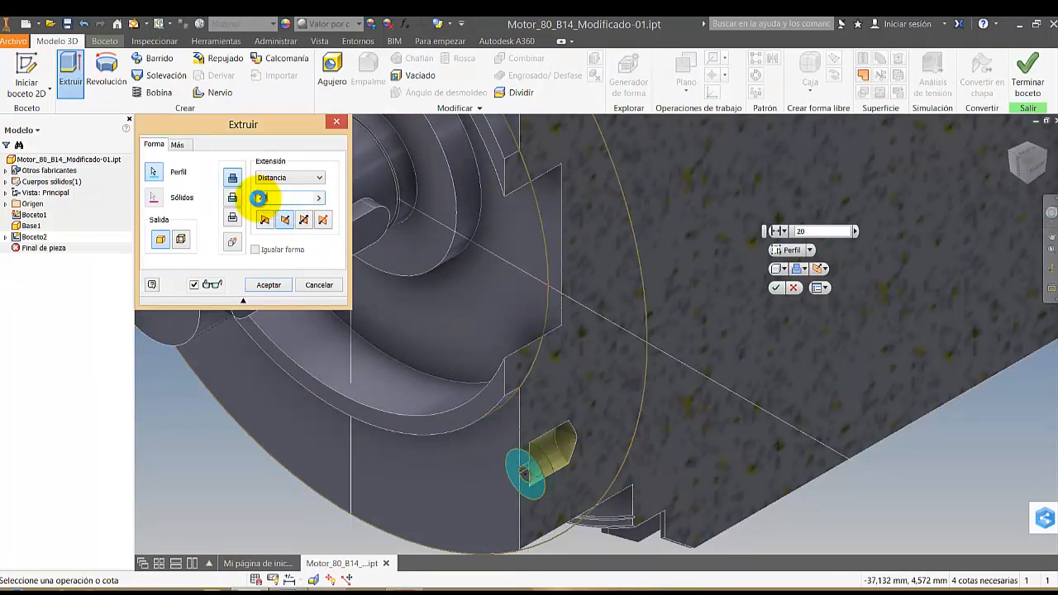
left_click(268, 285)
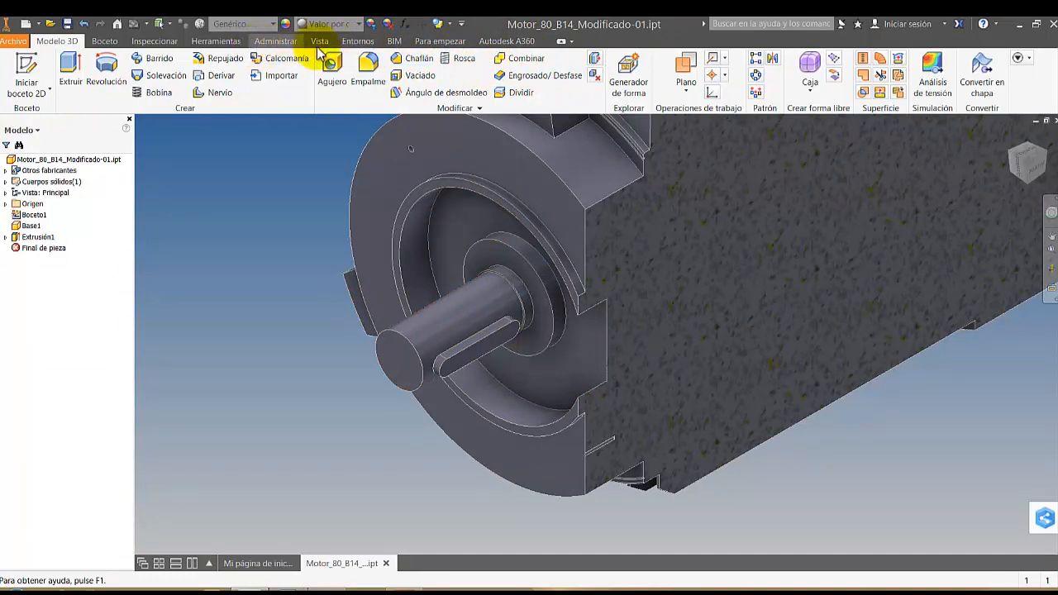
End the section view to display the whole motor
left_click(319, 41)
left_click(517, 75)
left_click(482, 180)
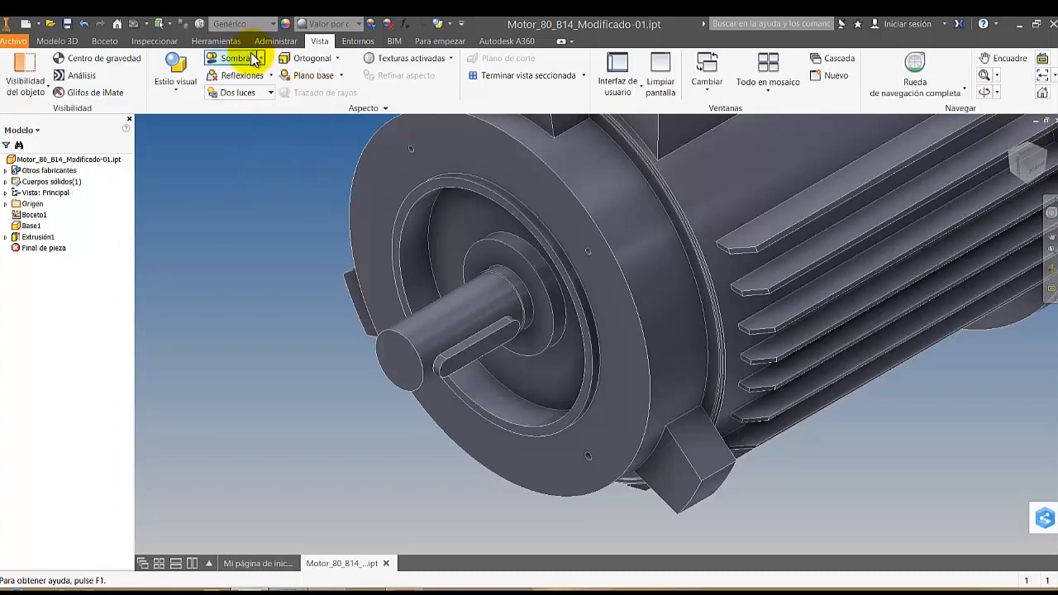
Configure a concentric countersunk M8x1.25 ISO metric tapped hole, 20 mm deep, with an 8 mm, 90-degree countersink
left_click(57, 40)
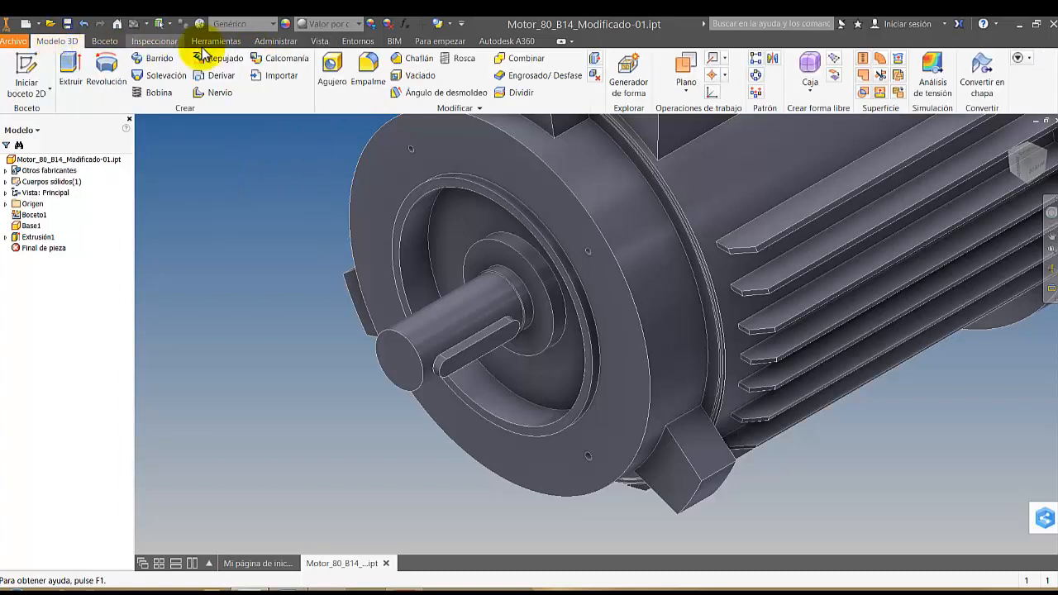
left_click(333, 72)
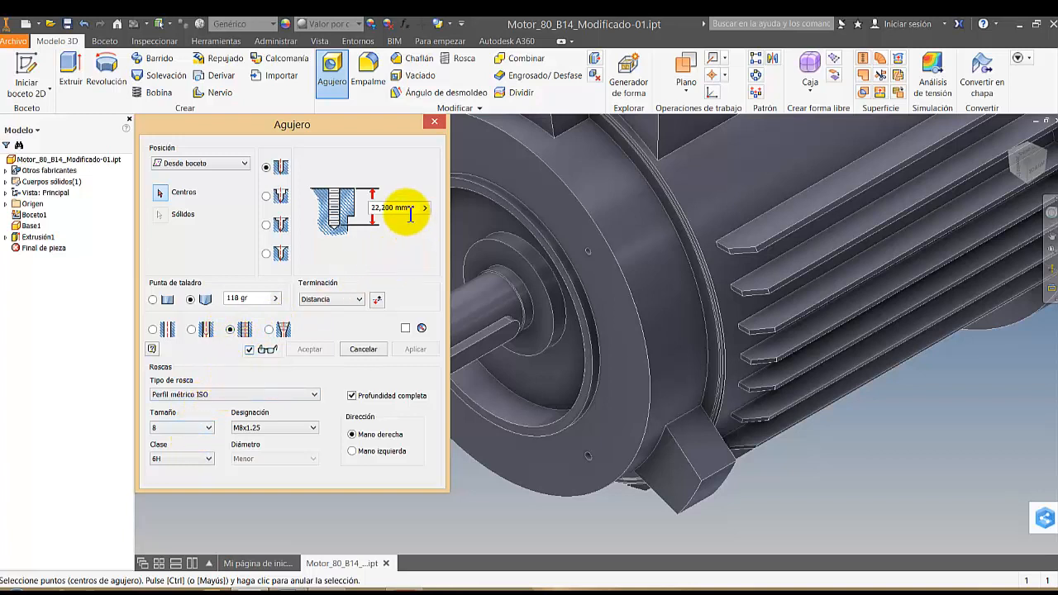
left_click_drag(409, 207, 369, 209)
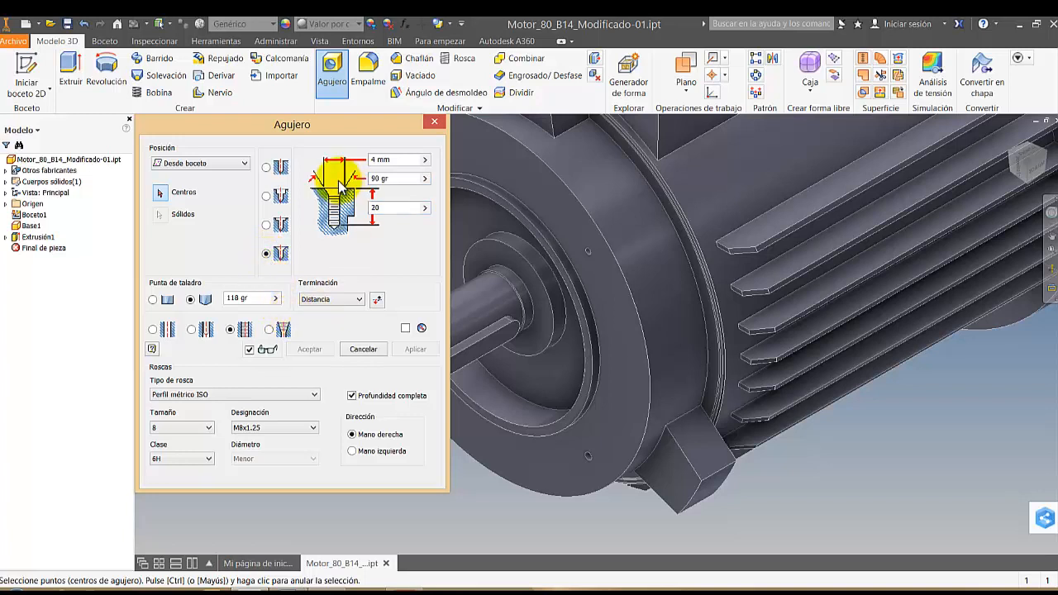
left_click_drag(400, 160, 362, 162)
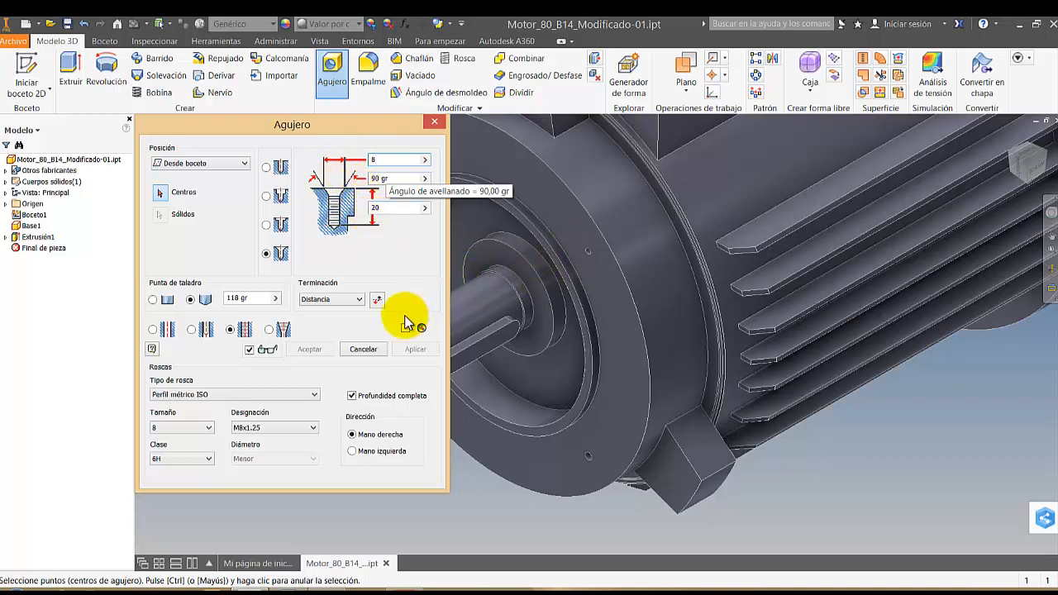
left_click(195, 164)
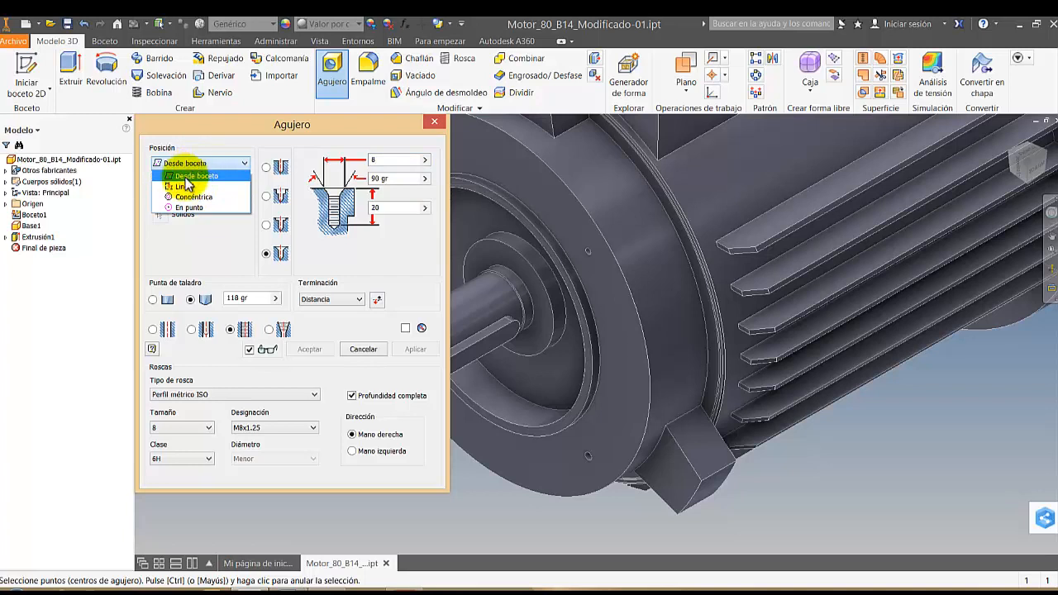
left_click(192, 197)
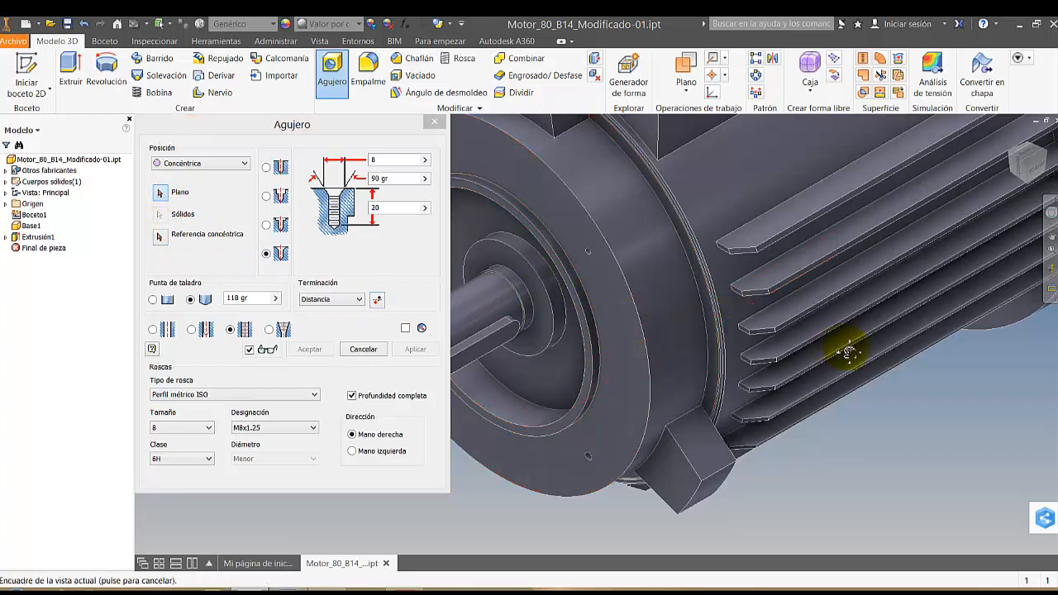
Place M8x1.25 tapped holes on the flange face, concentric with the upper and lower small holes on the formerly sectioned side
middle_click_drag(846, 349, 801, 340, "shift")
left_click(747, 307)
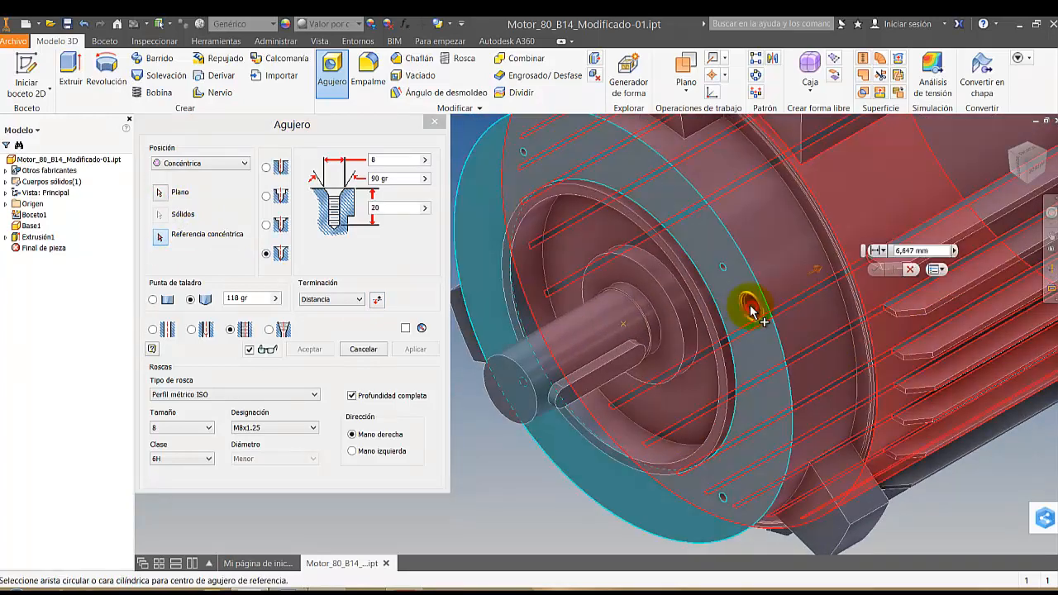
left_click(723, 275)
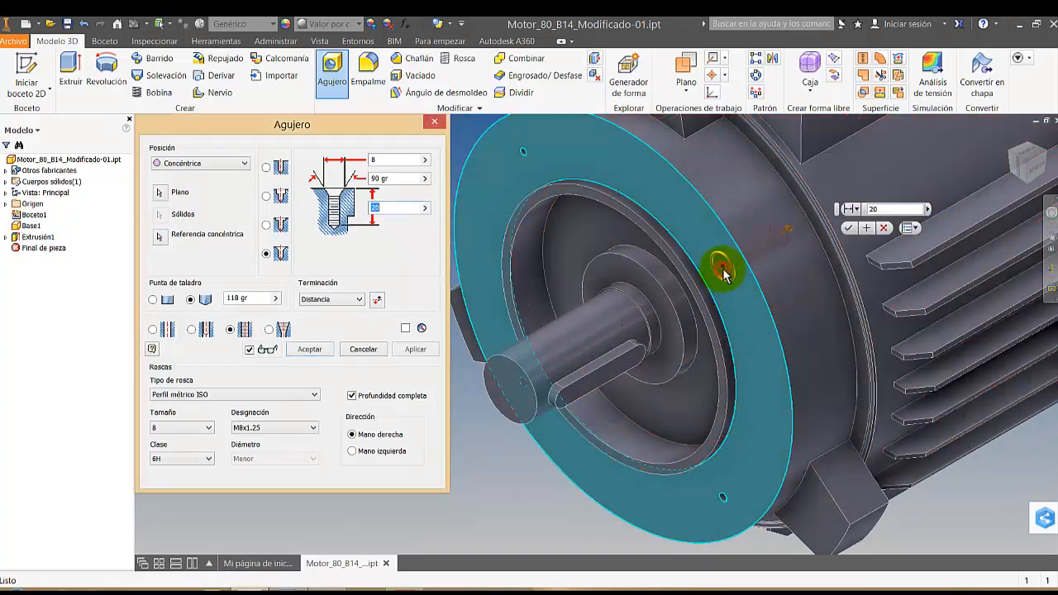
left_click(429, 349)
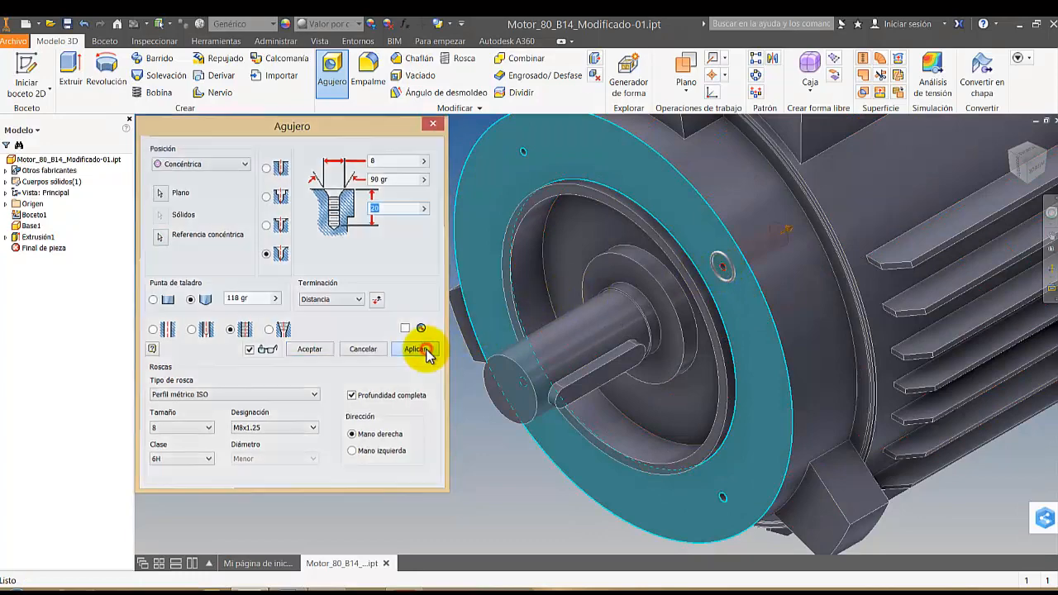
left_click(755, 486)
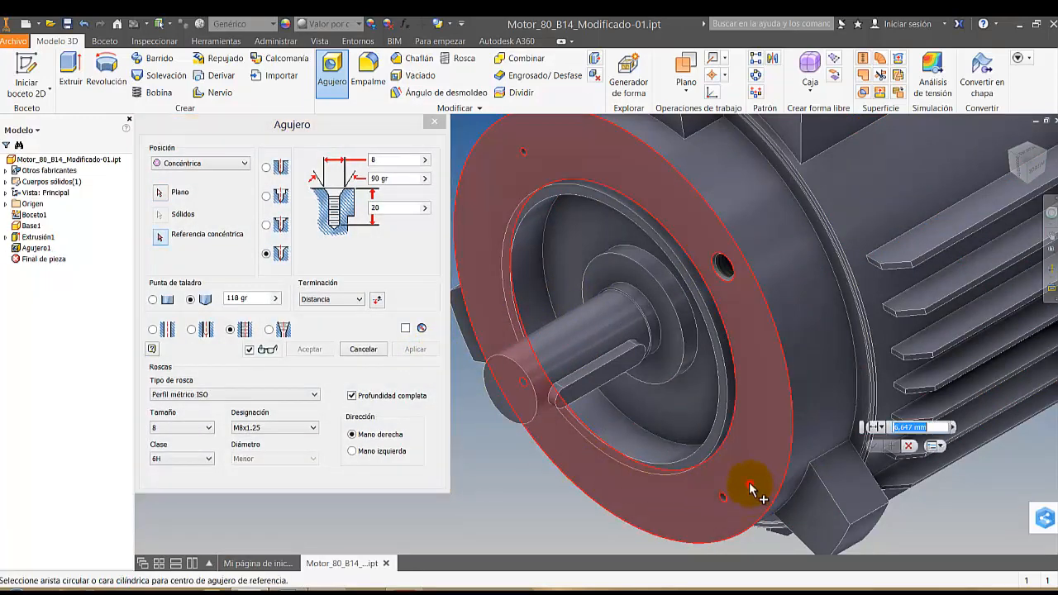
left_click(724, 499)
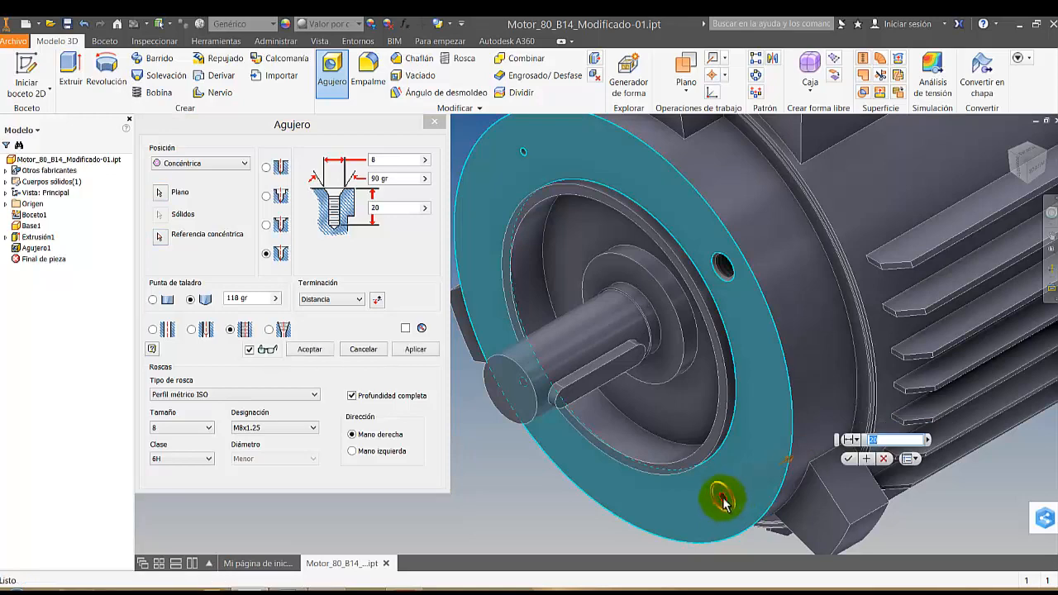
left_click(417, 350)
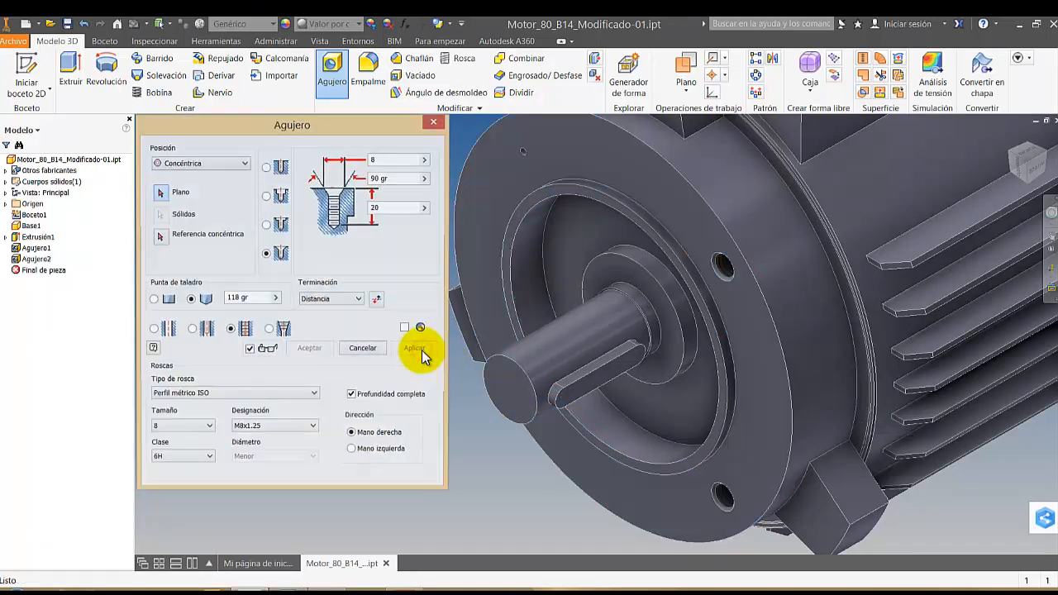
Place M8x1.25 tapped holes concentric with the flange's two remaining small holes, upper and lower, and finish the Hole command
left_click(561, 160)
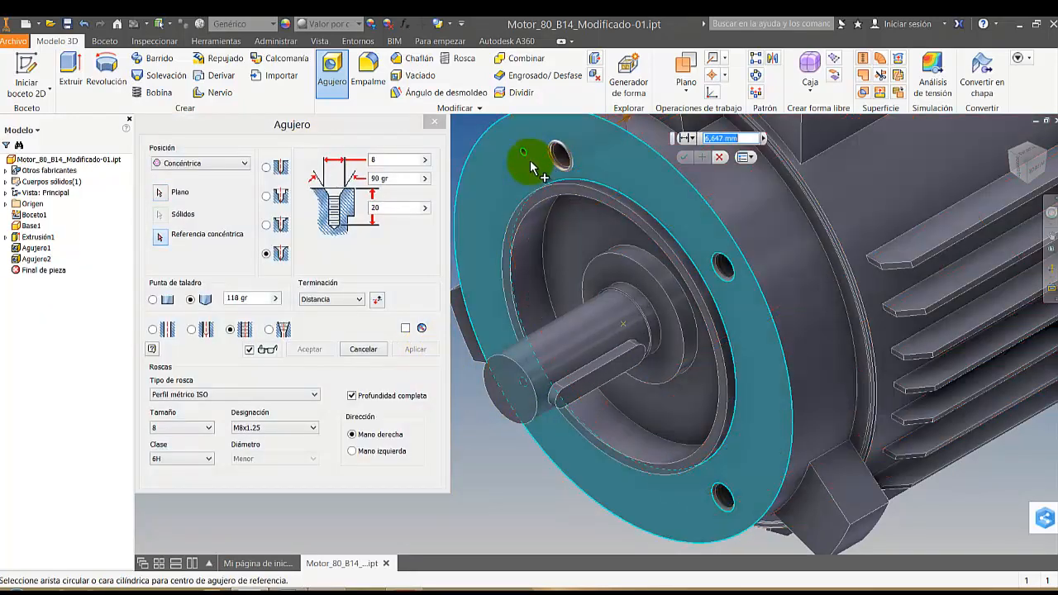
left_click(530, 157)
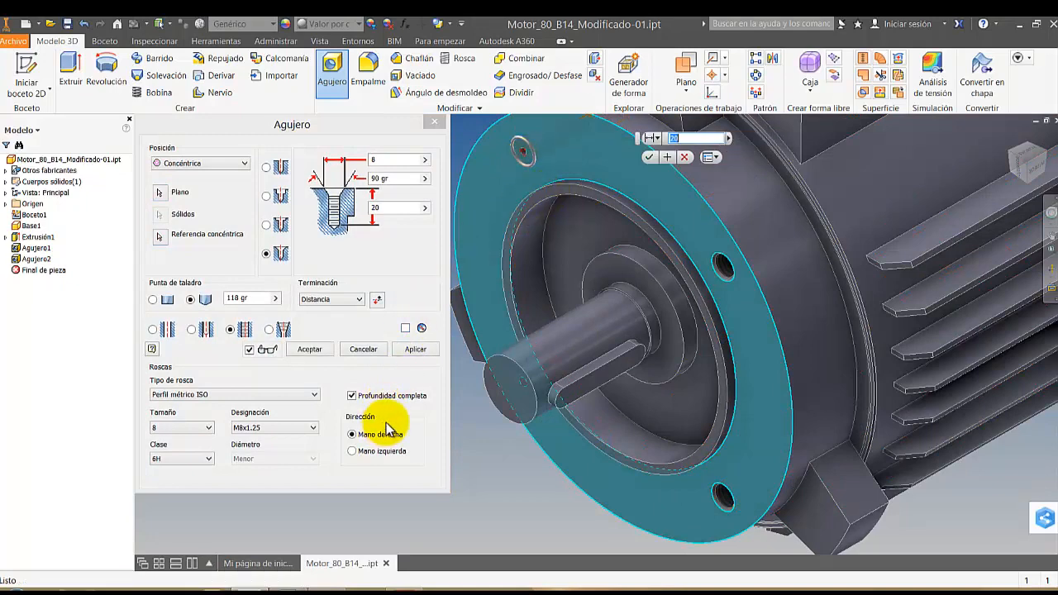
left_click(416, 350)
left_click(1015, 157)
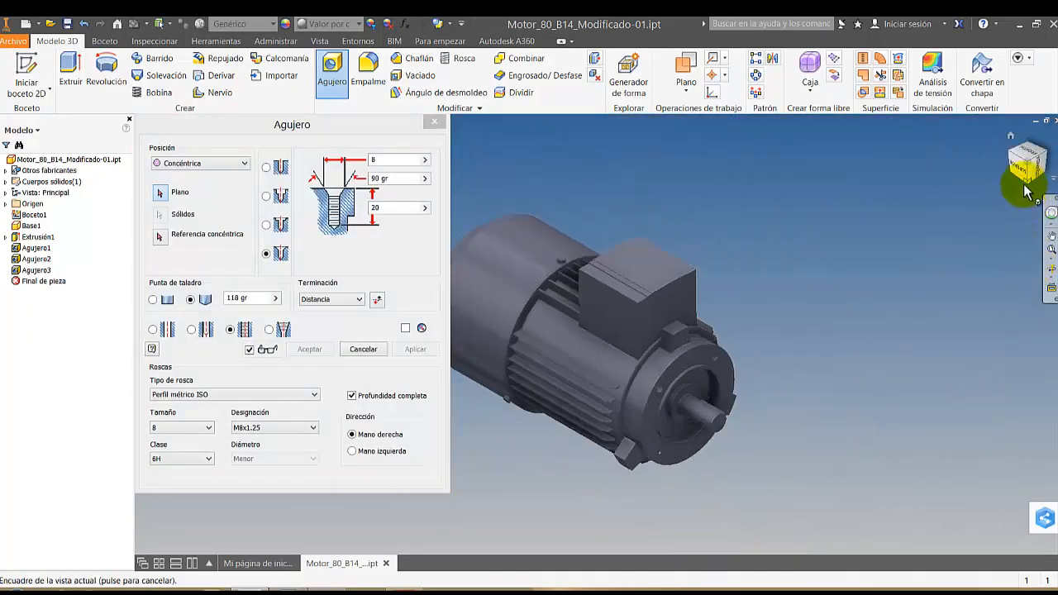
left_click(1027, 187)
scroll(684, 316, "up", 5)
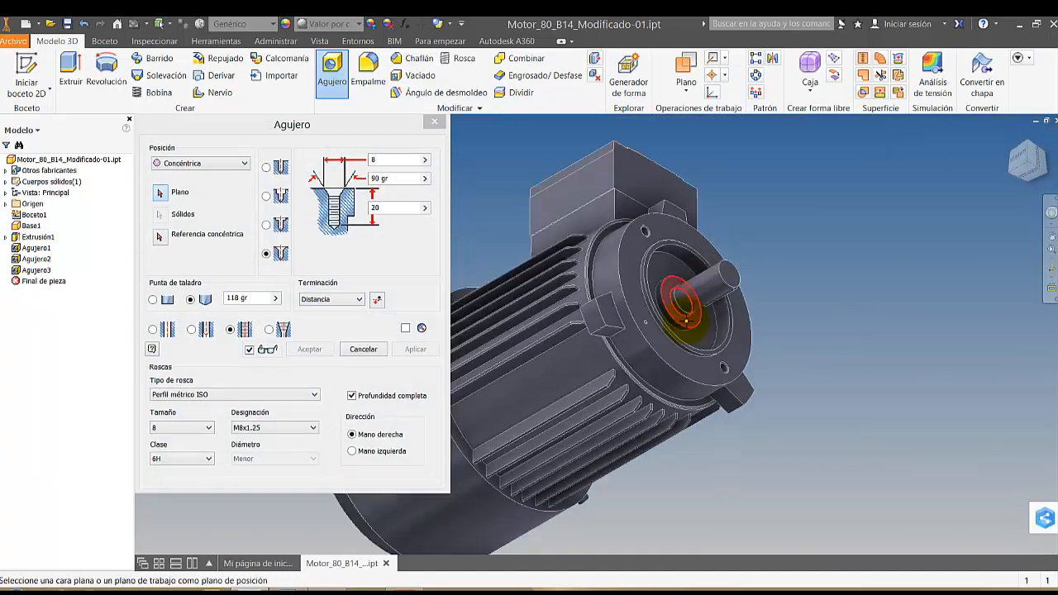
left_click(626, 347)
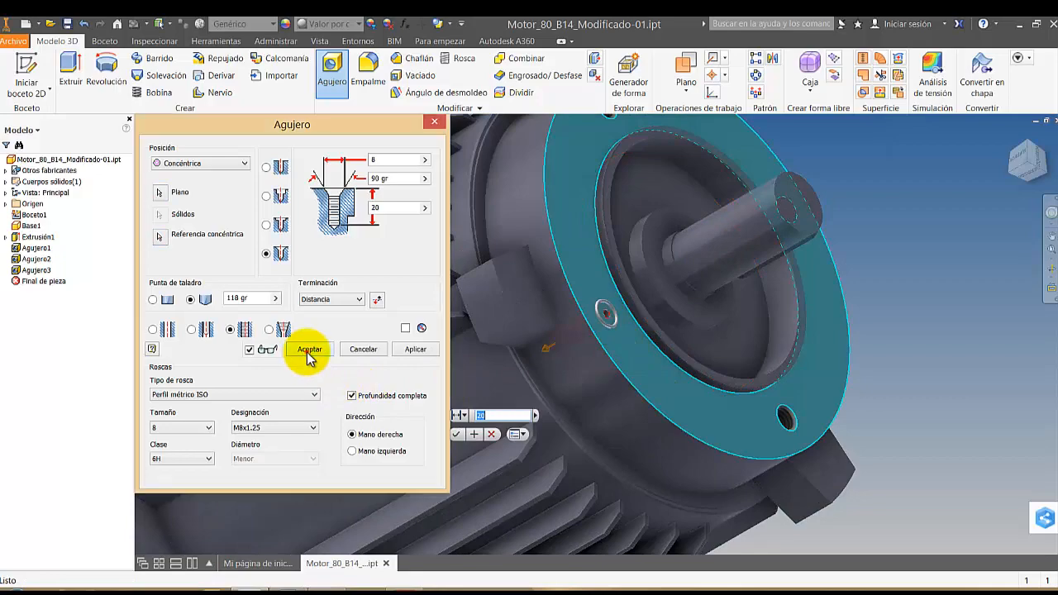
left_click(308, 349)
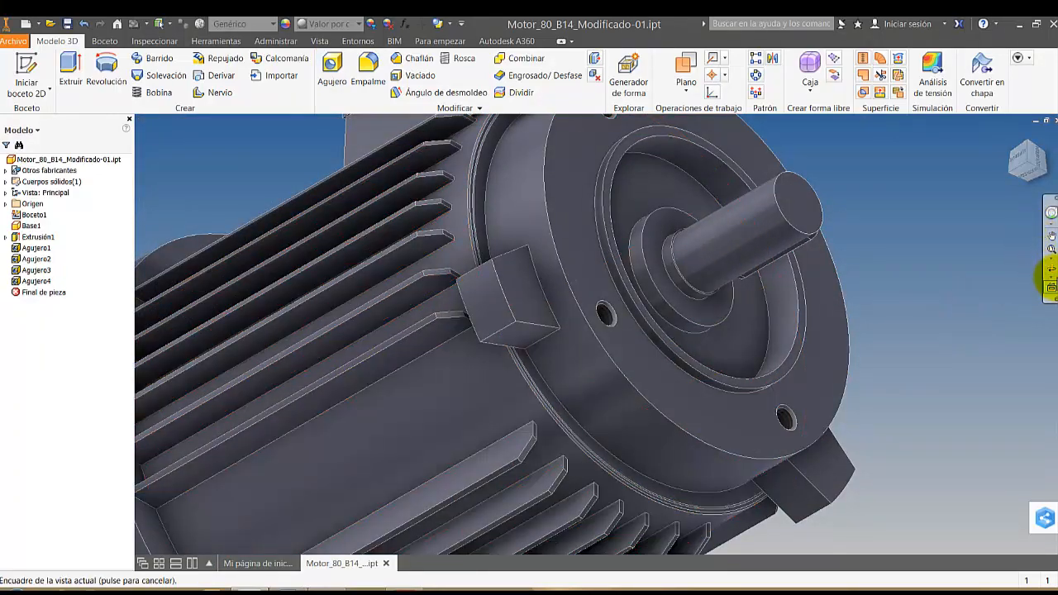
Display a half section view of the motor, cutting through the tapped holes in the flange
left_click(1048, 271)
left_click_drag(749, 314, 579, 261)
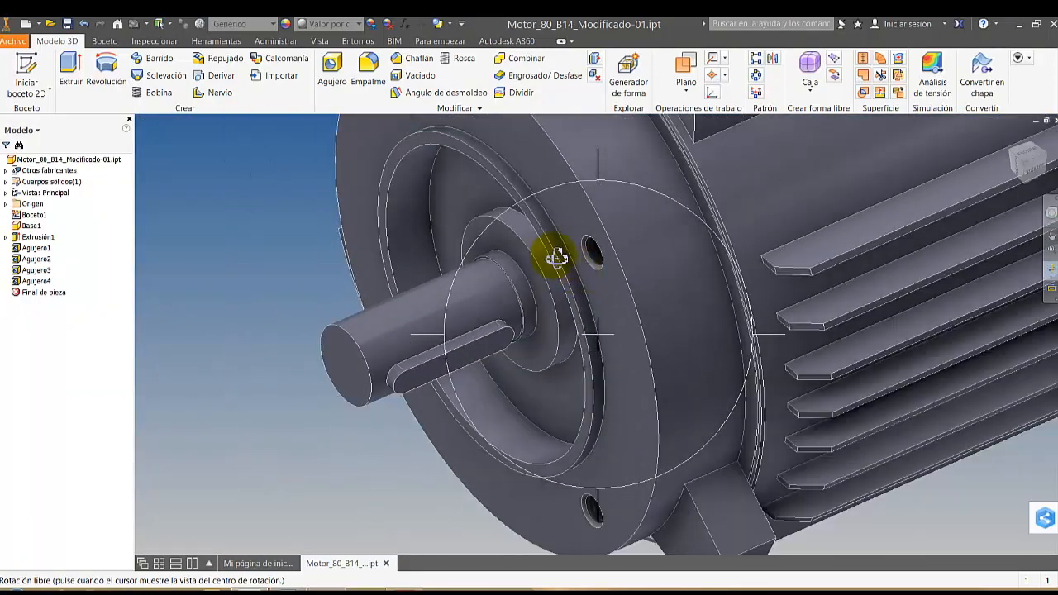
key("Escape")
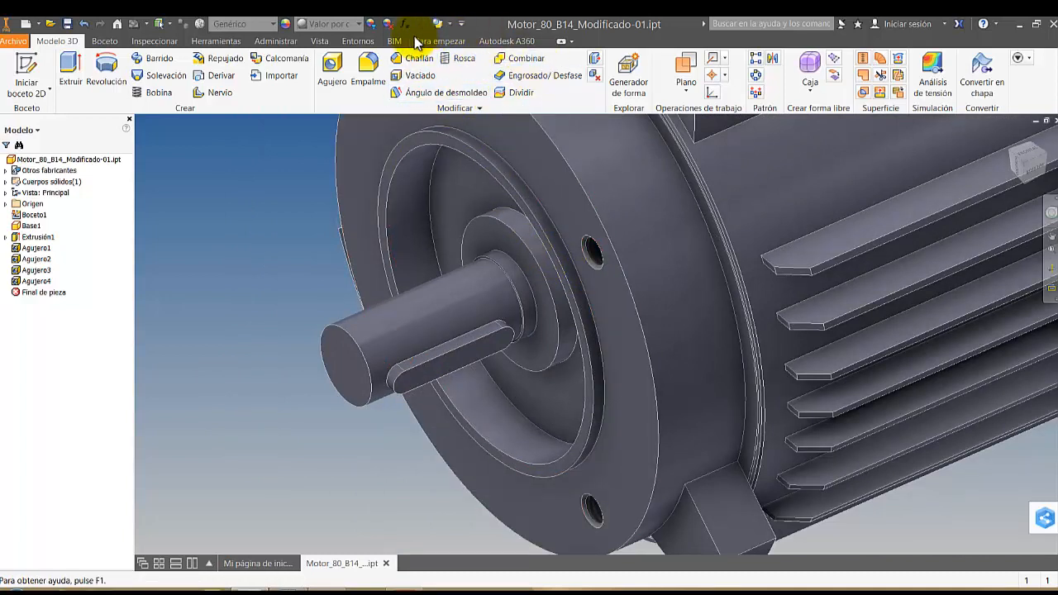
left_click(319, 41)
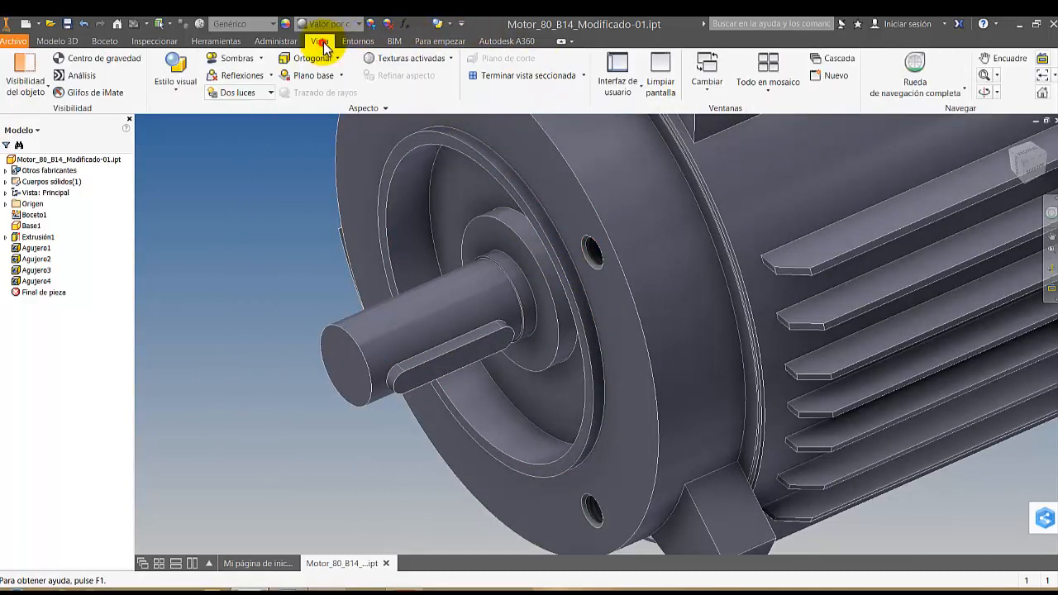
left_click(585, 78)
left_click(489, 127)
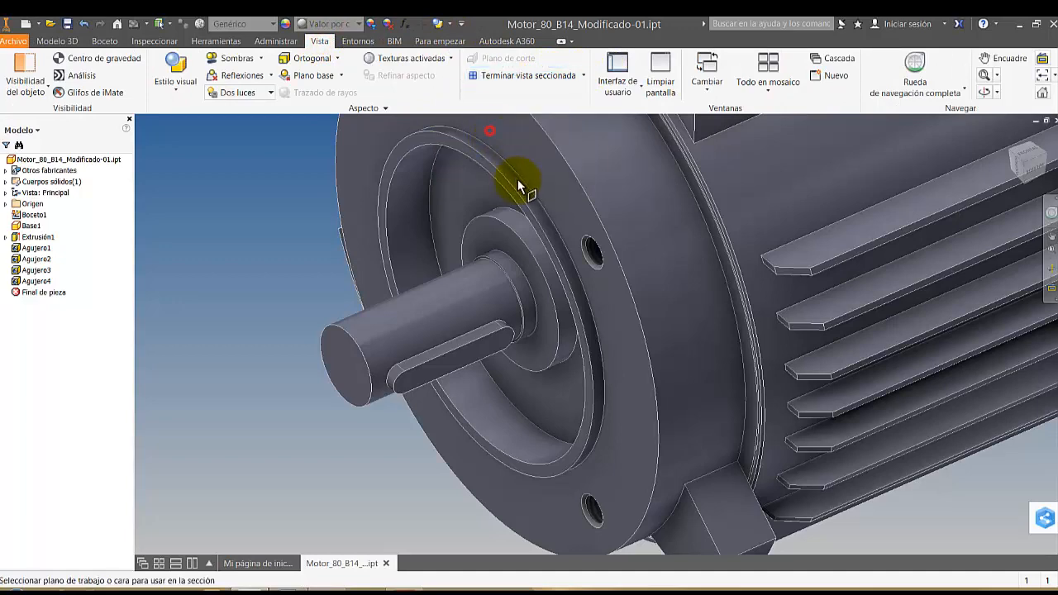
left_click(483, 351)
left_click_drag(483, 352, 588, 483)
left_click(570, 473)
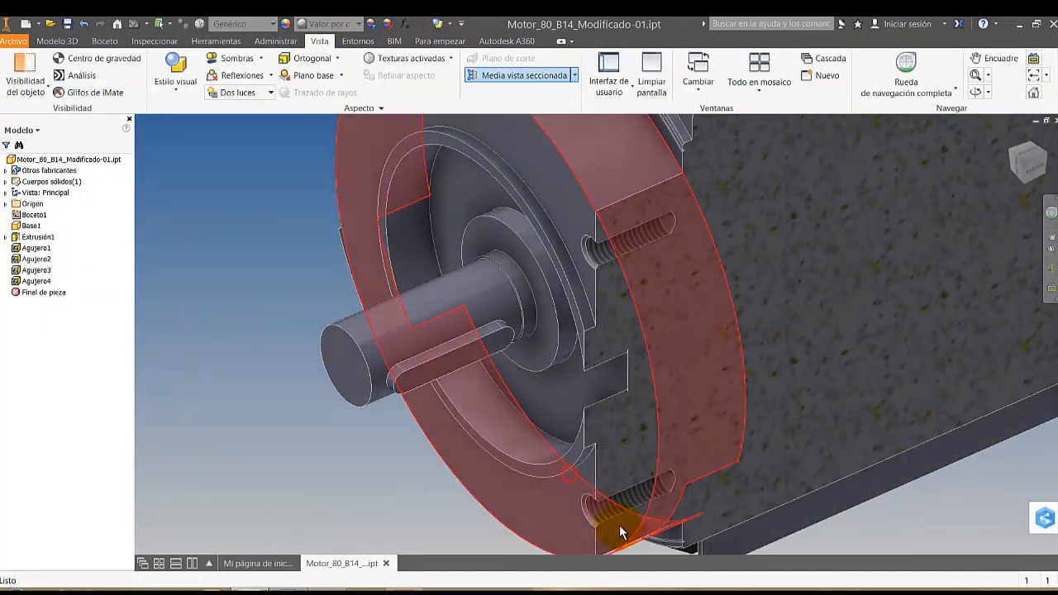
Examine the threads and countersinks of the sectioned flange holes up close, and end the section view
scroll(613, 521, "up", 8)
scroll(614, 520, "up", 2)
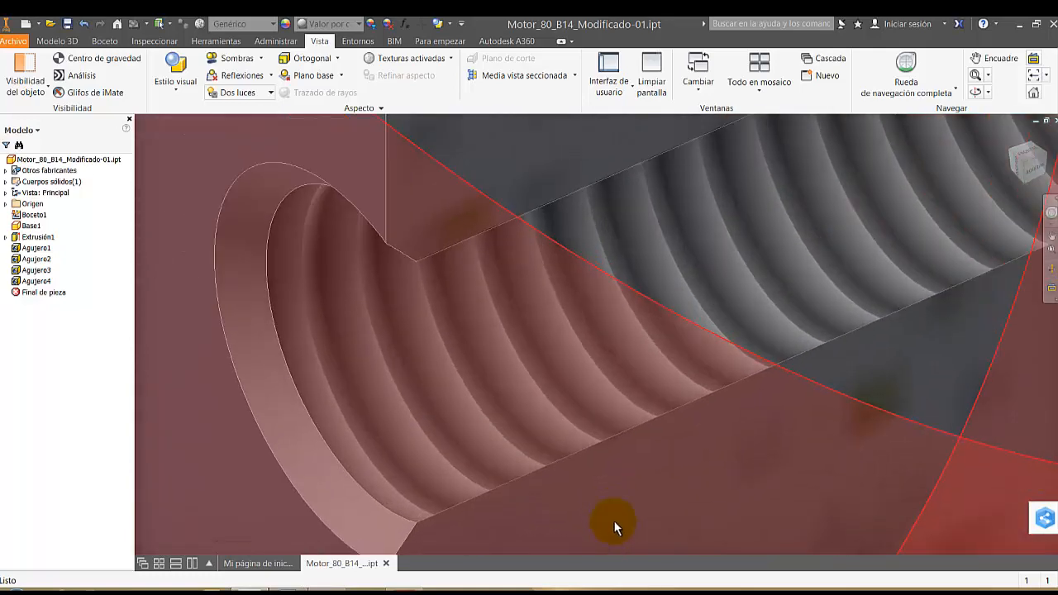
scroll(616, 463, "down", 3)
scroll(614, 426, "up", 5)
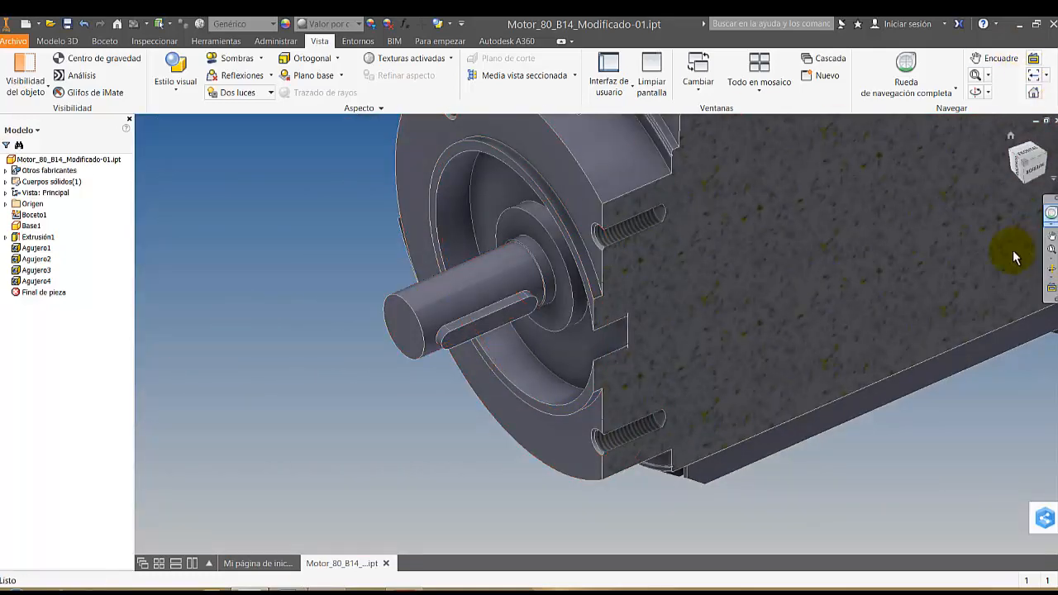
middle_click_drag(1032, 354, 993, 384)
scroll(994, 384, "up", 3)
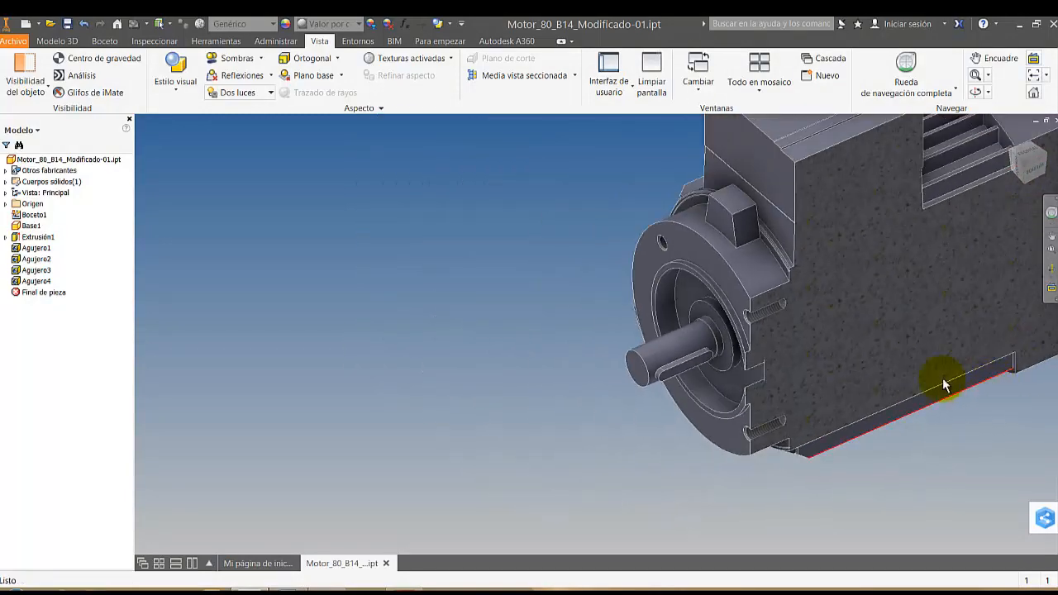
left_click(518, 183)
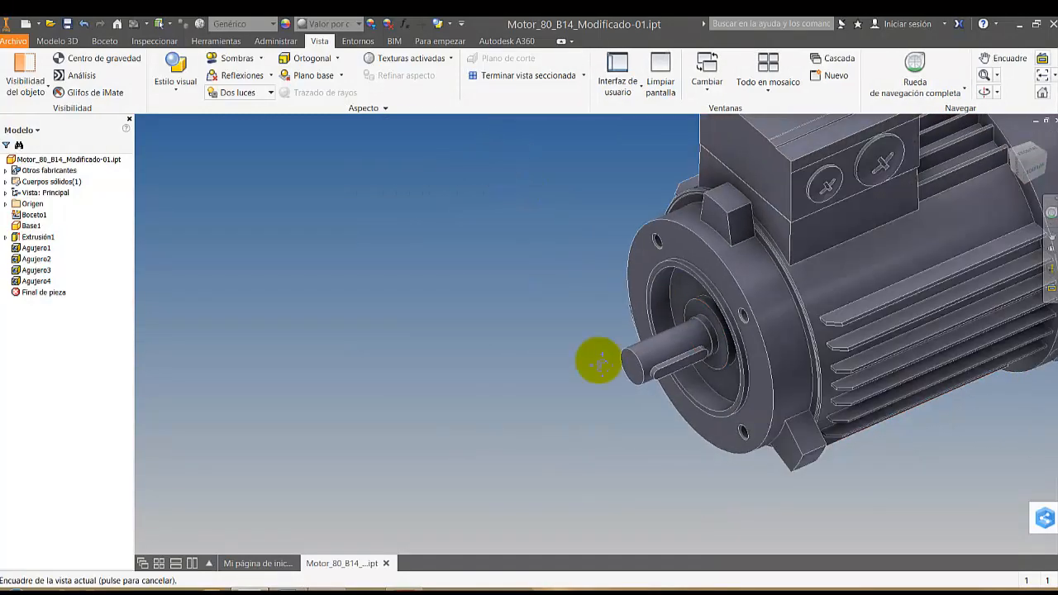
Chamfer the circular edge at the free end of the motor shaft with a distance of 1 mm
middle_click_drag(600, 359, 447, 321)
scroll(499, 357, "down", 3)
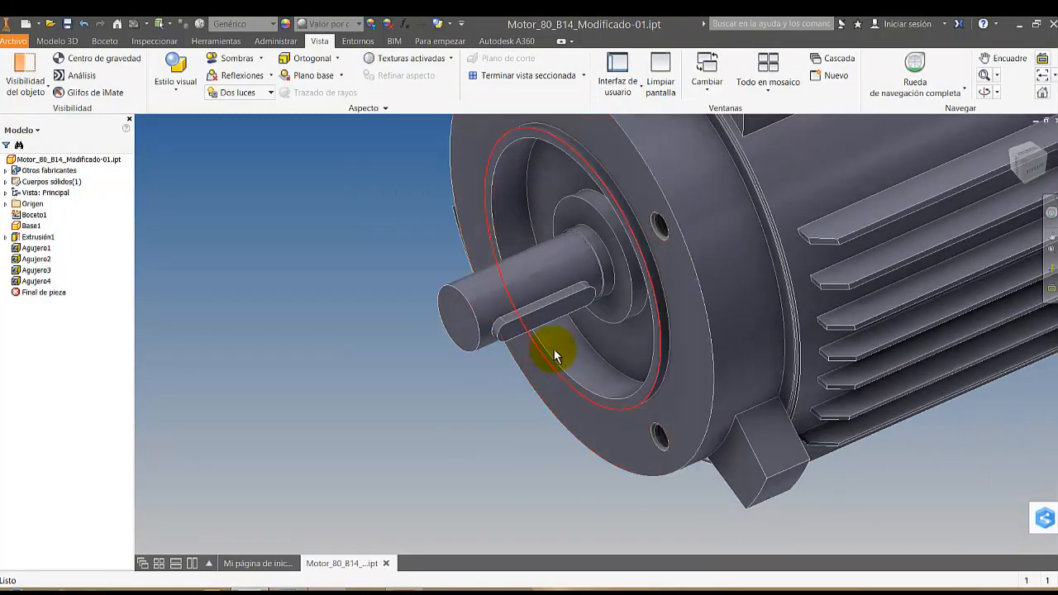
scroll(554, 350, "up", 3)
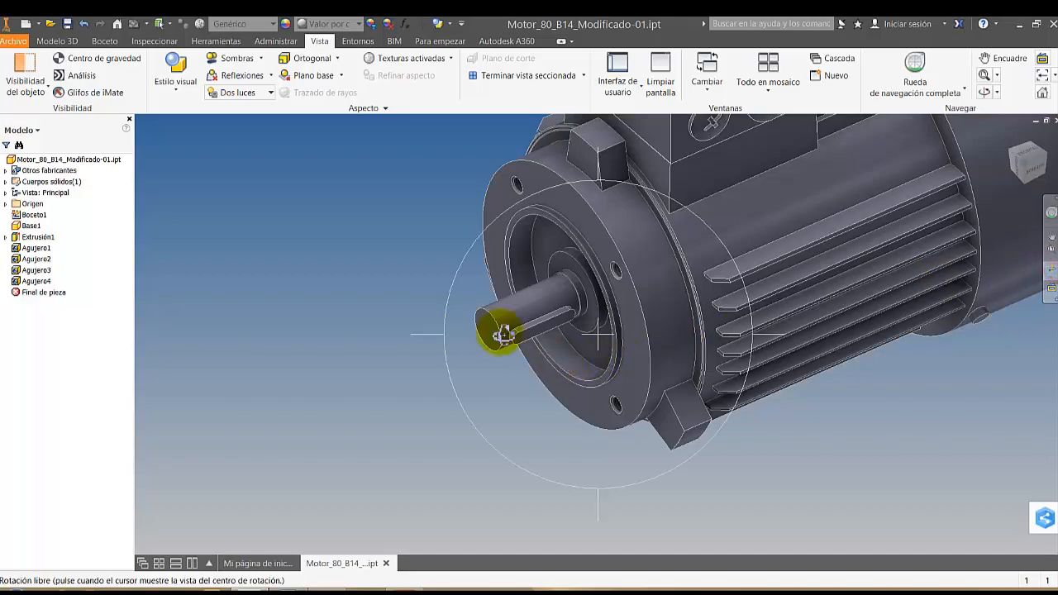
scroll(492, 329, "down", 4)
left_click_drag(519, 337, 504, 307)
scroll(504, 307, "down", 4)
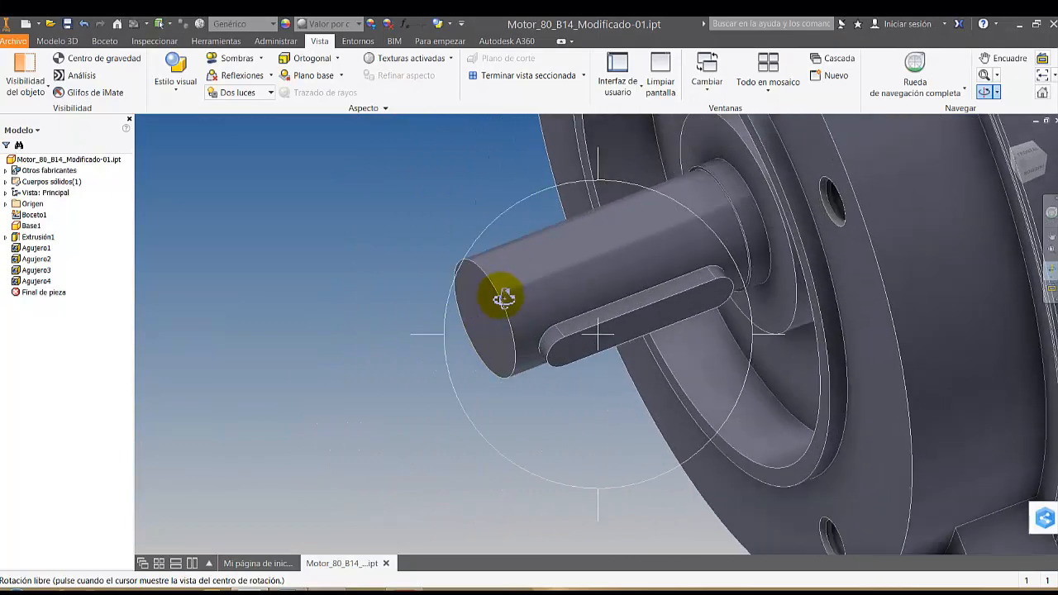
key("Escape")
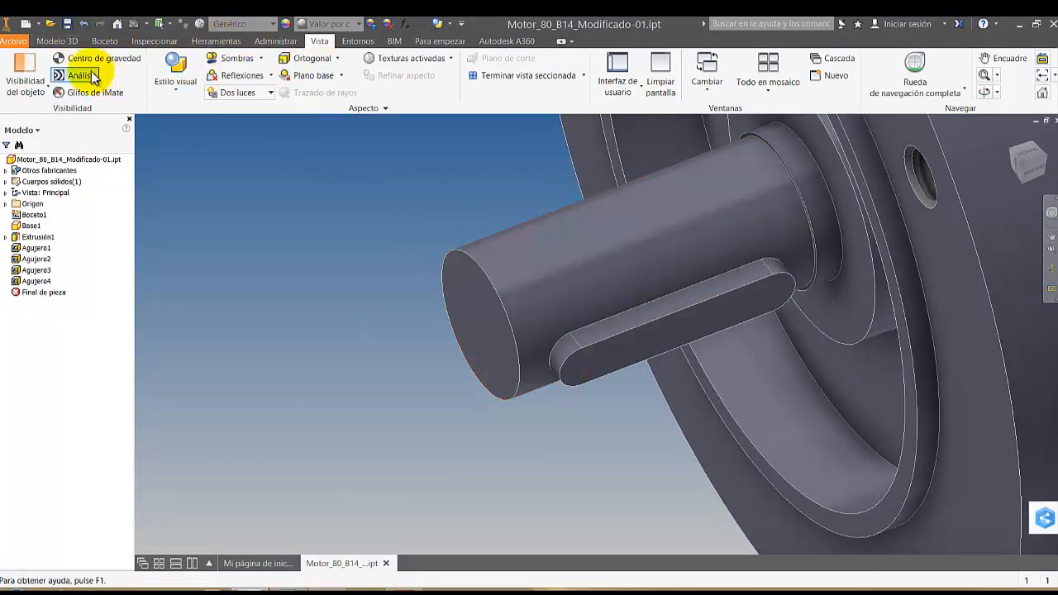
left_click(53, 41)
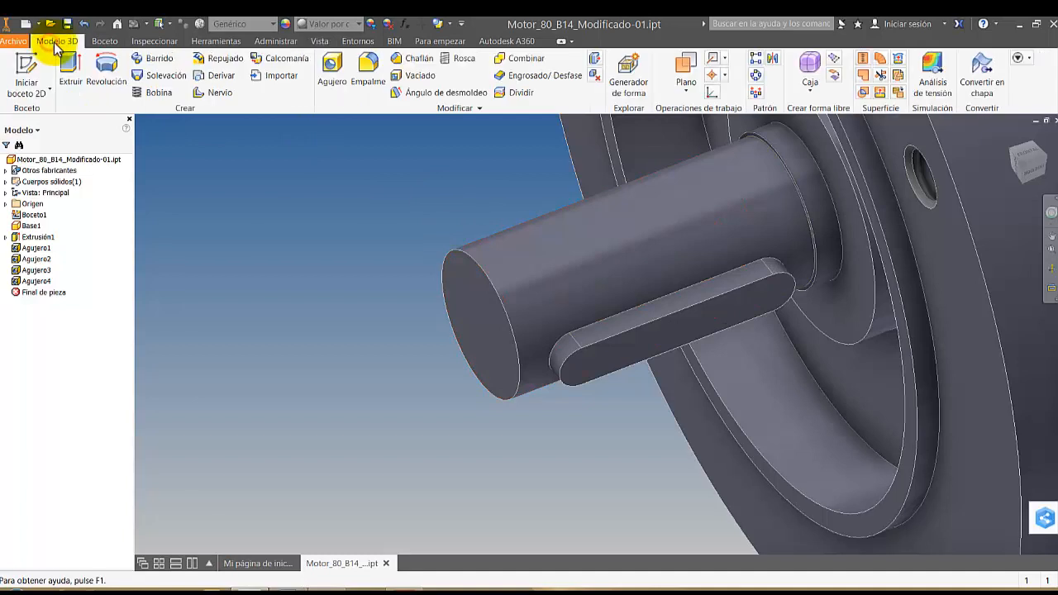
left_click(419, 59)
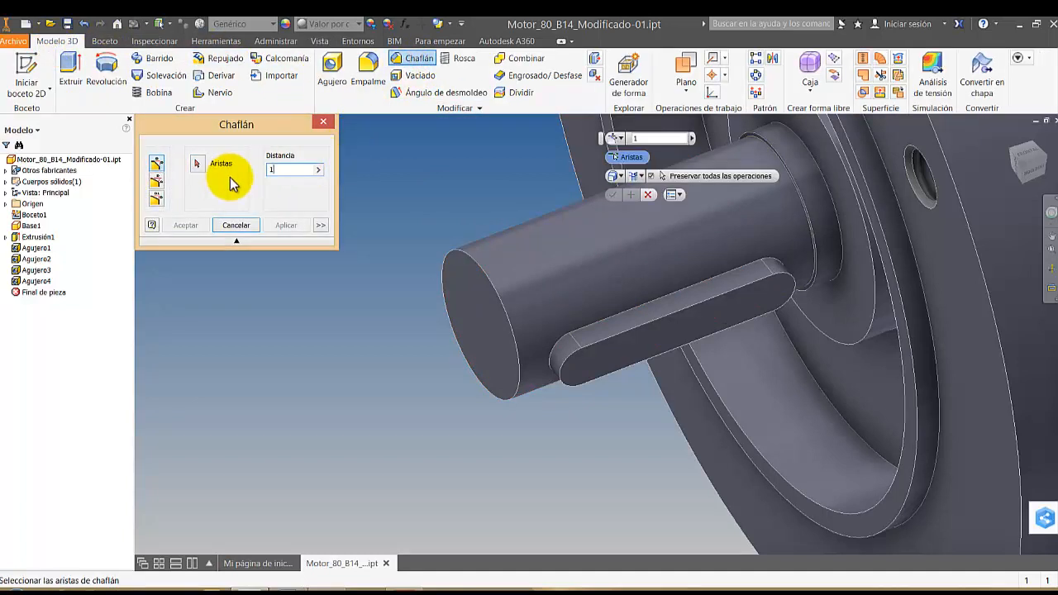
left_click(460, 300)
left_click(296, 226)
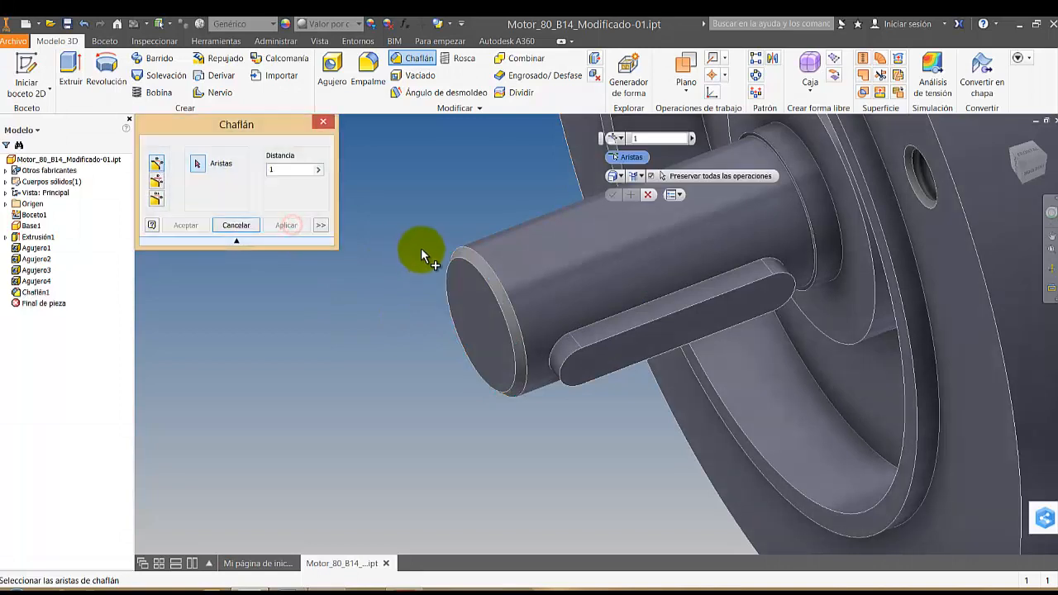
Start a 2D sketch on the outer flat face of the shaft key and project the face's outline
scroll(439, 221, "down", 5)
scroll(439, 222, "down", 1)
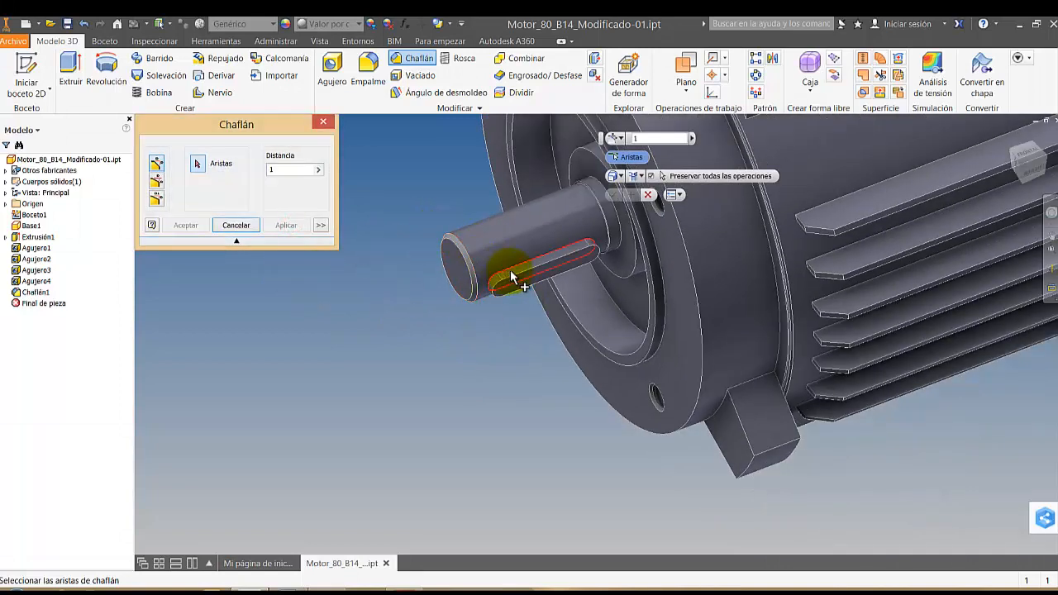
left_click(540, 276)
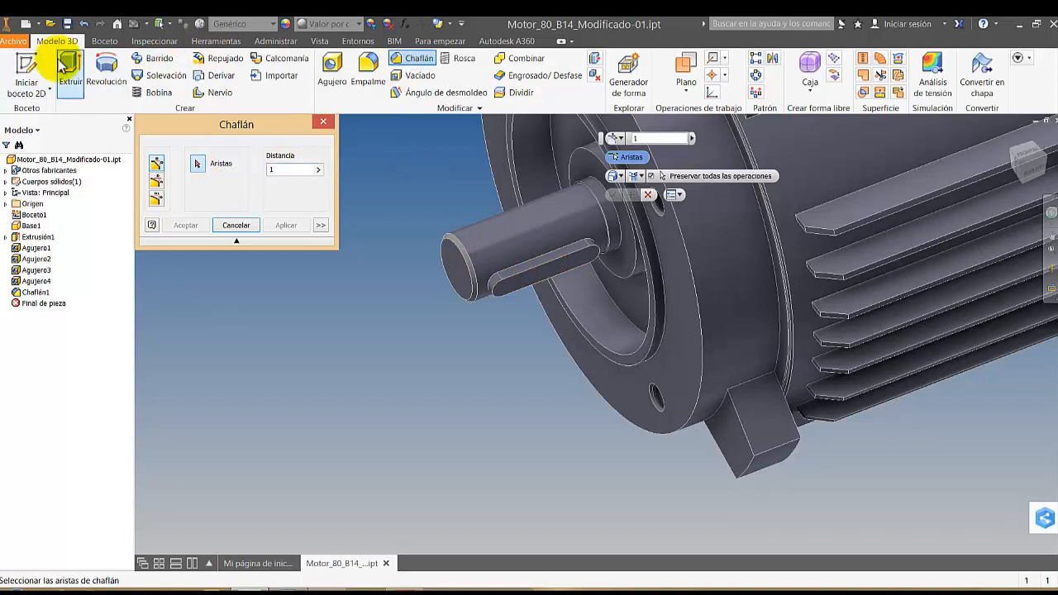
left_click(32, 68)
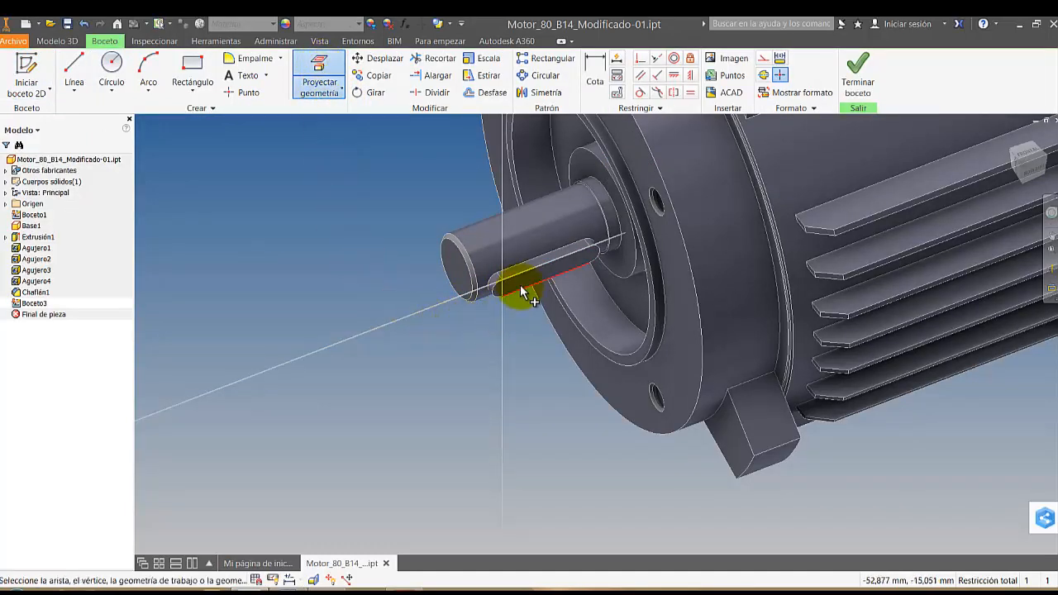
scroll(523, 287, "up", 5)
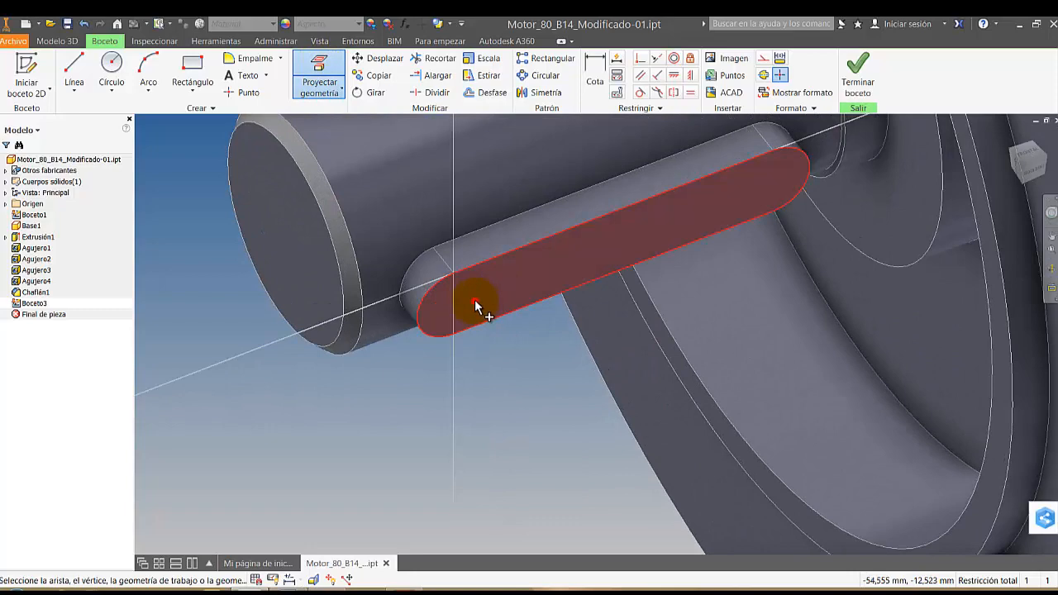
left_click(64, 41)
left_click(70, 67)
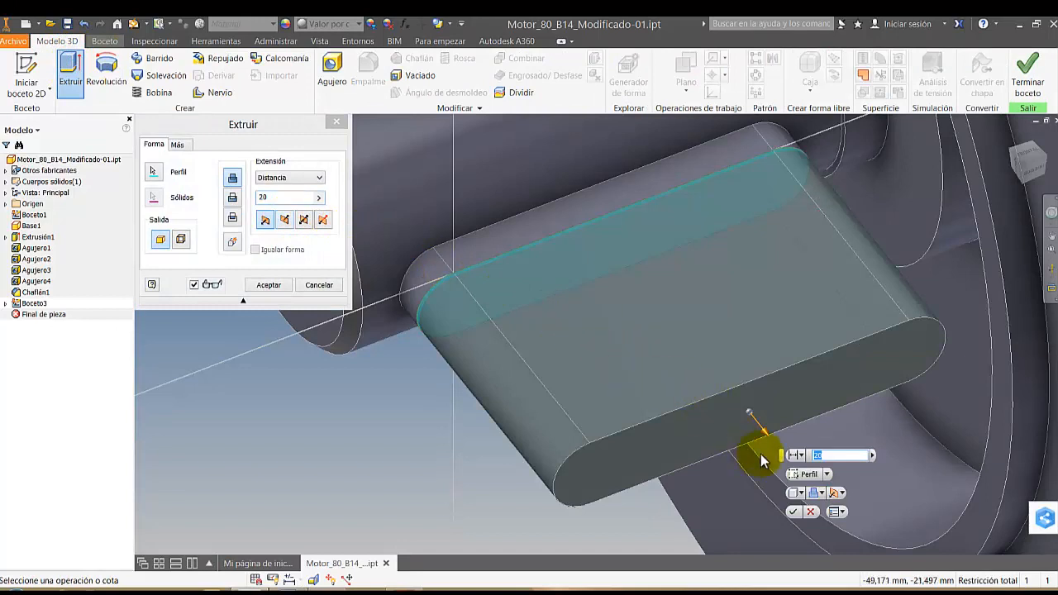
left_click_drag(765, 438, 556, 341)
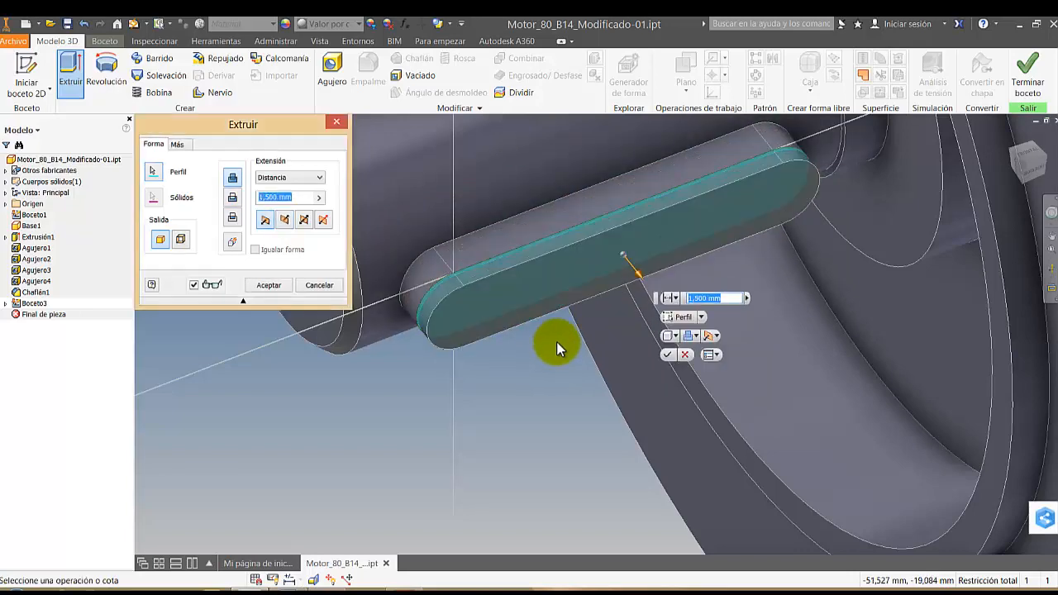
key("Return")
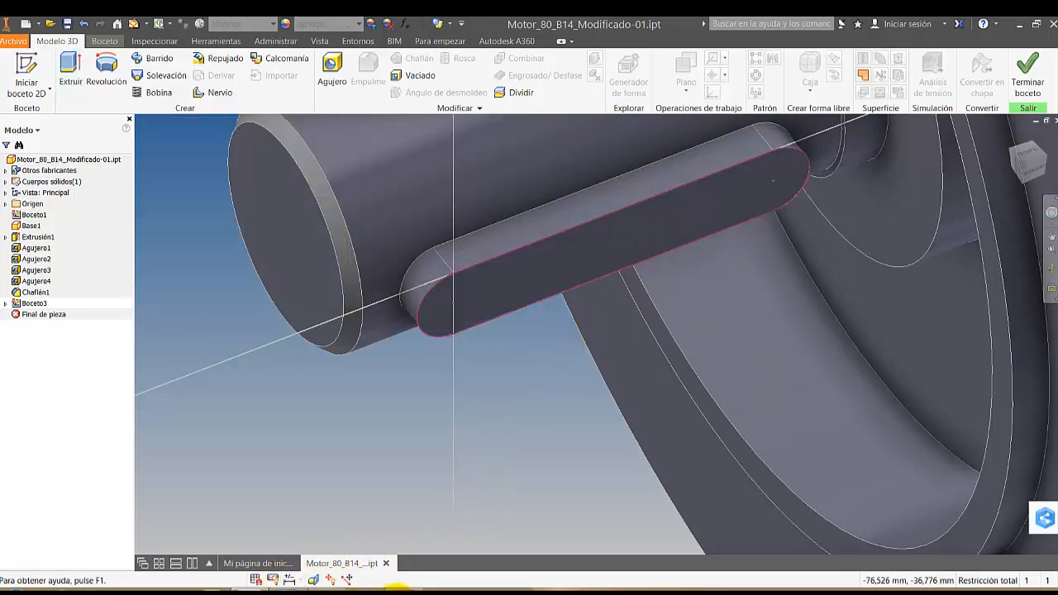
Check the shaft and key dimensions in Motor_80_B14.pdf and the matching key size in the image Tabla chavetas 1929.jpg
left_click(405, 589)
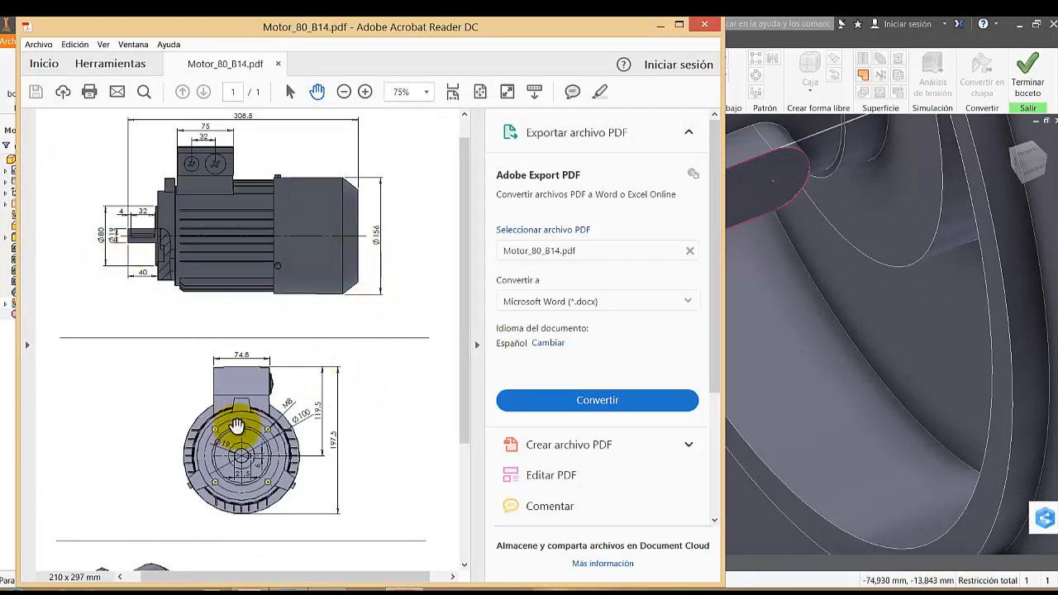
scroll(257, 466, "up", 5, "ctrl")
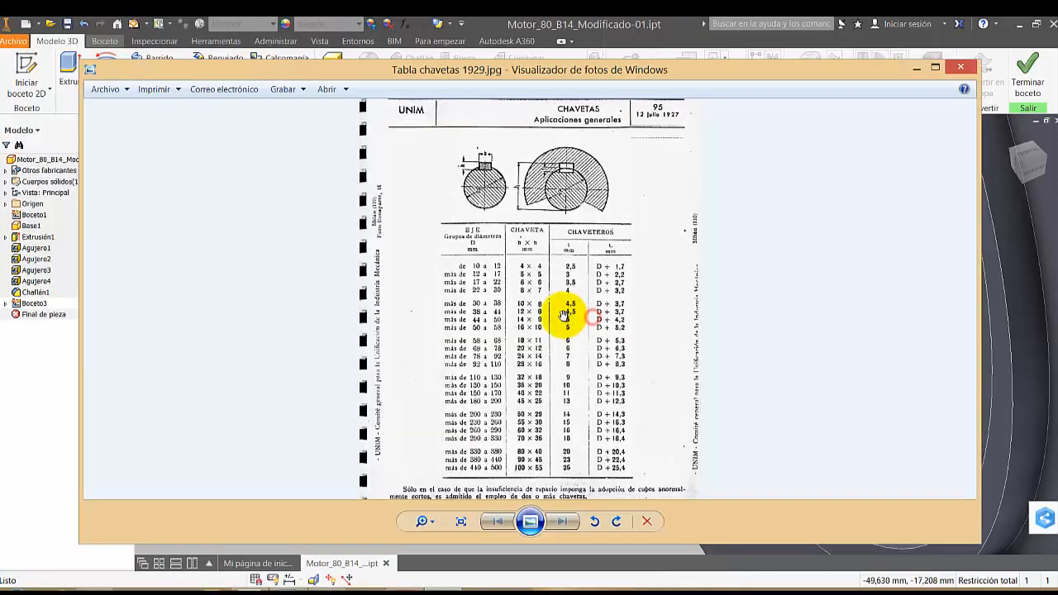
scroll(567, 307, "up", 3)
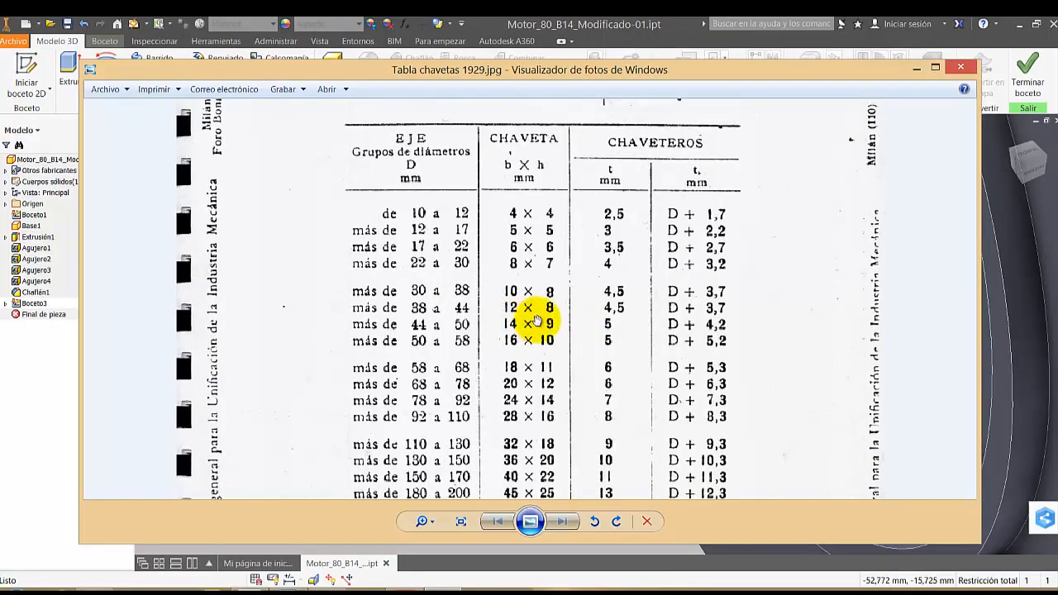
scroll(537, 321, "up", 2)
scroll(537, 321, "down", 2)
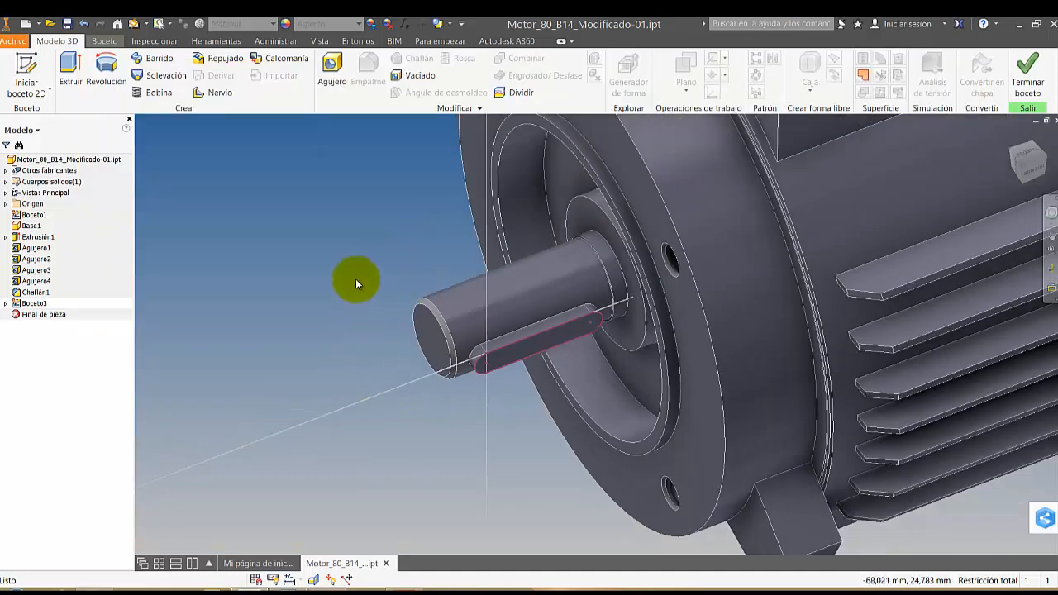
right_click(347, 276)
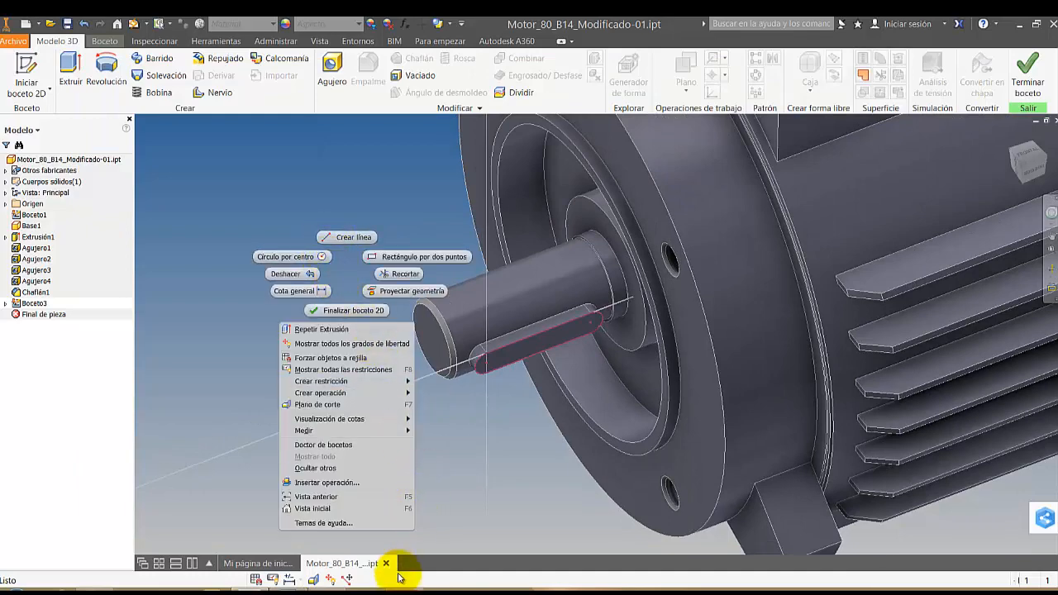
left_click(398, 578)
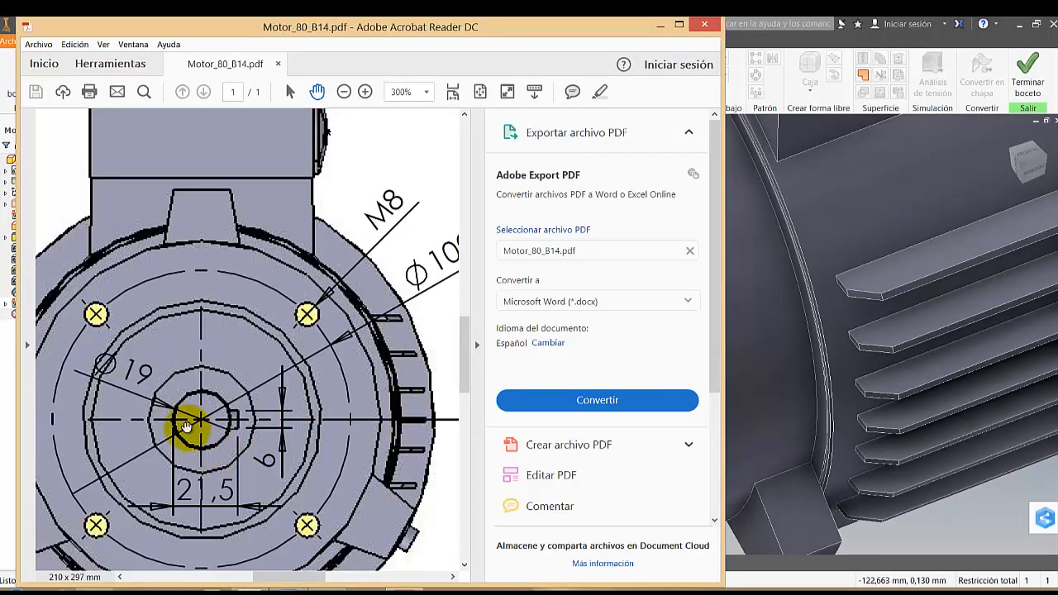
left_click(661, 24)
Finish the key-face sketch and measure the diameter of the motor shaft
right_click(331, 239)
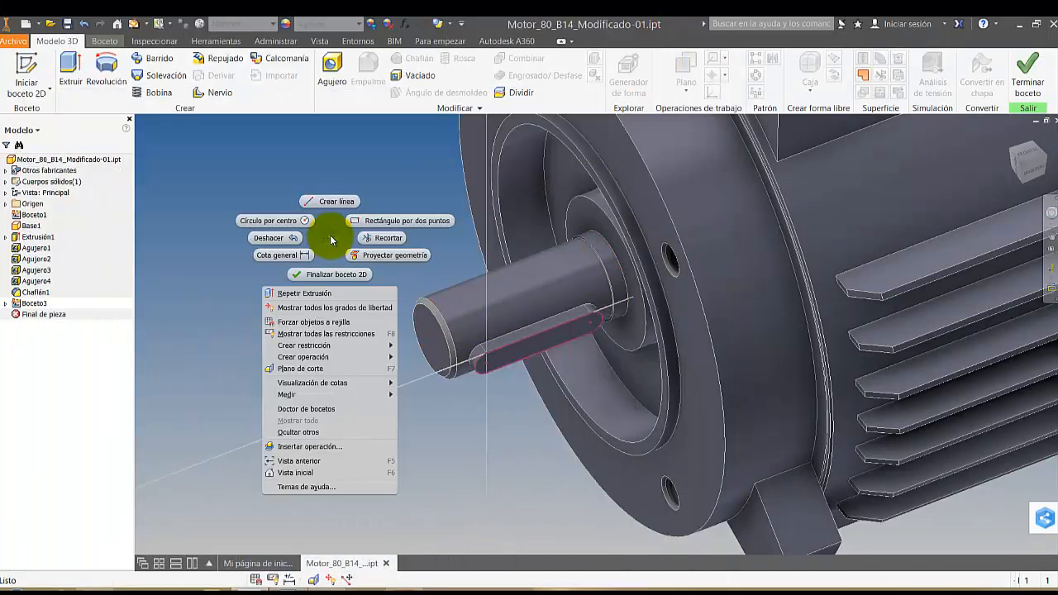
left_click(255, 198)
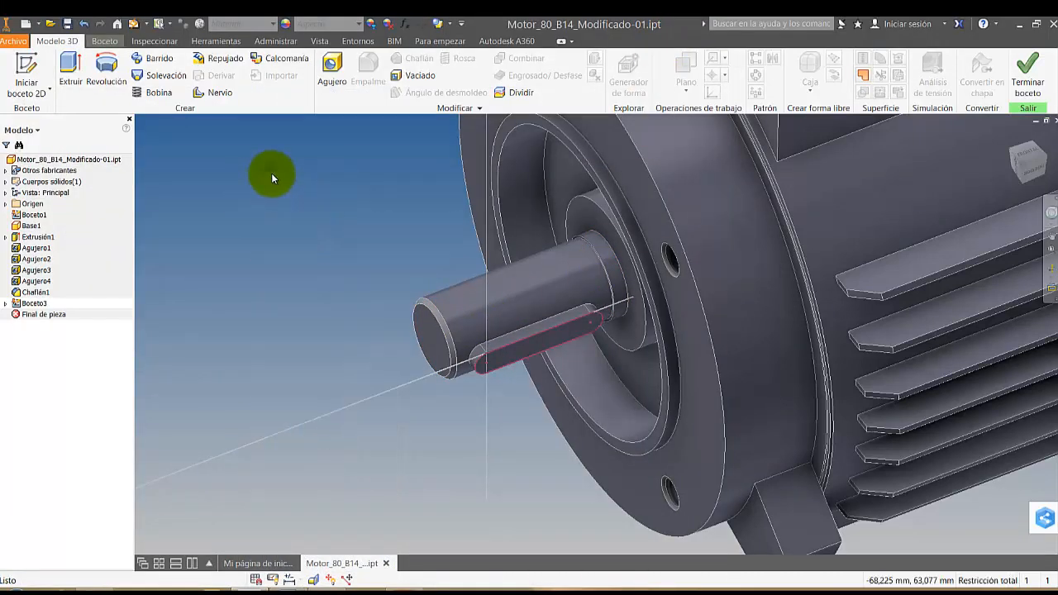
right_click(272, 174)
left_click(484, 255)
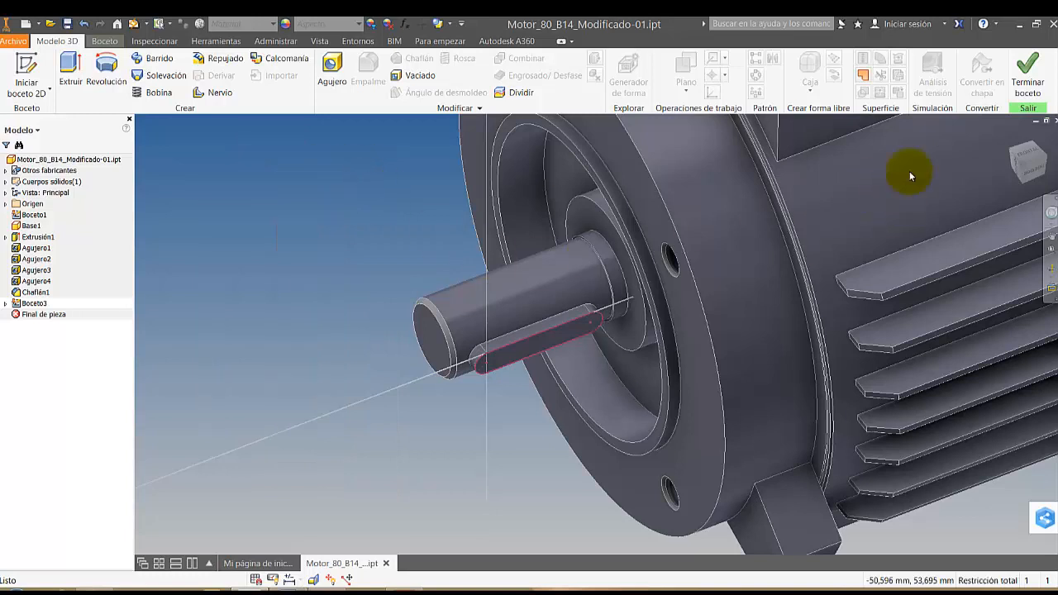
left_click(1027, 83)
right_click(296, 266)
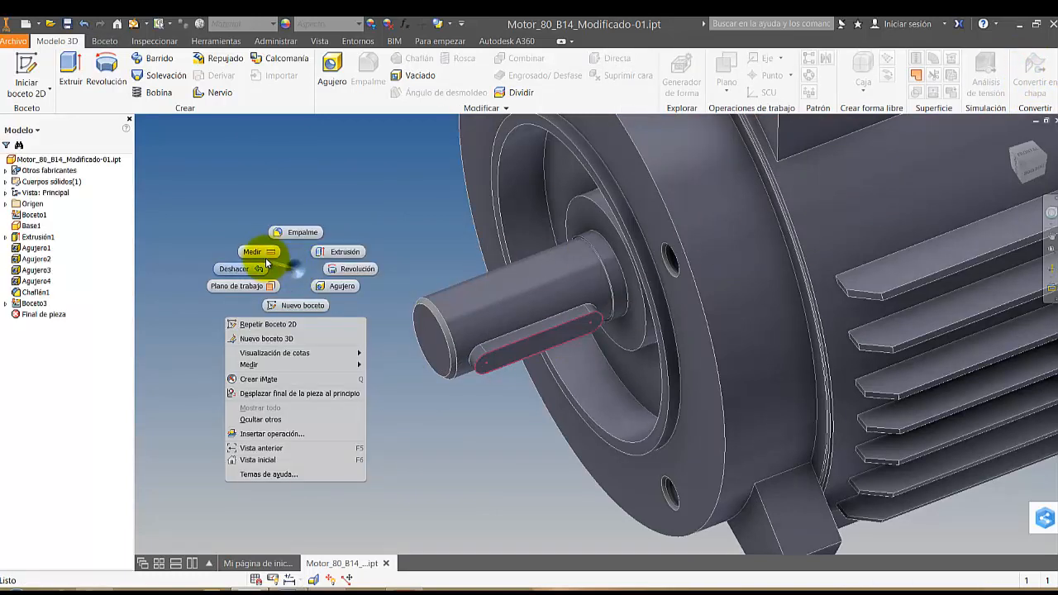
left_click(263, 253)
left_click(449, 322)
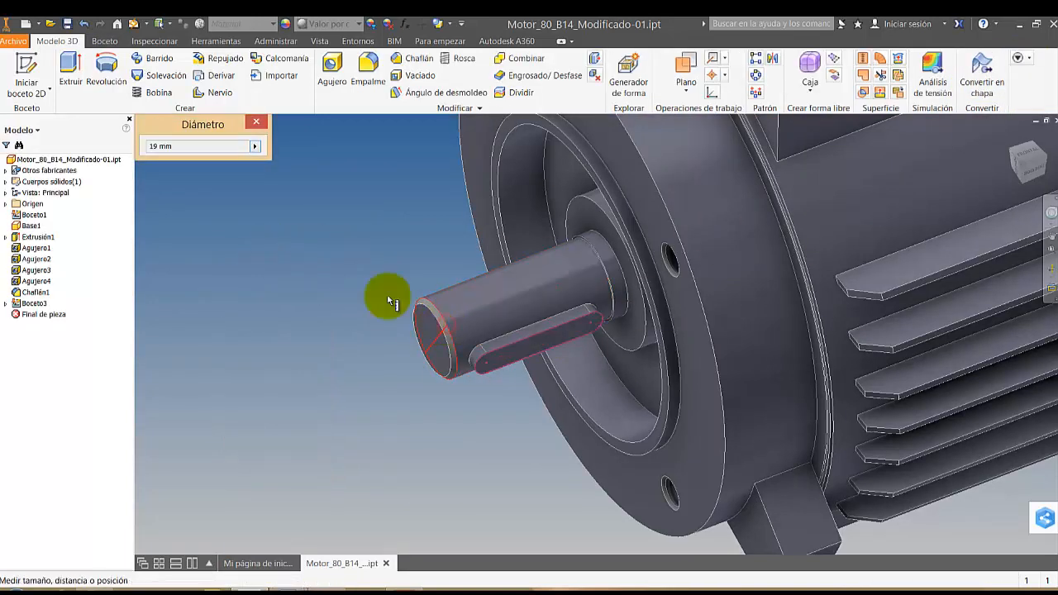
key("Escape")
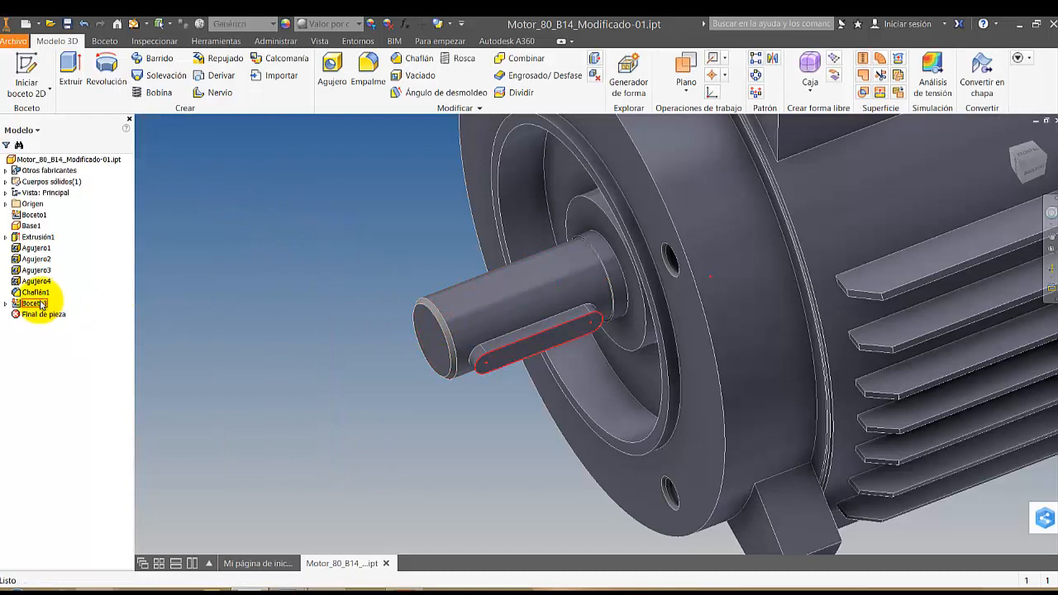
Reopen the key-face sketch and extrude its outline 6 mm inward as a cut, removing the key and forming a keyway in the shaft
double_click(42, 304)
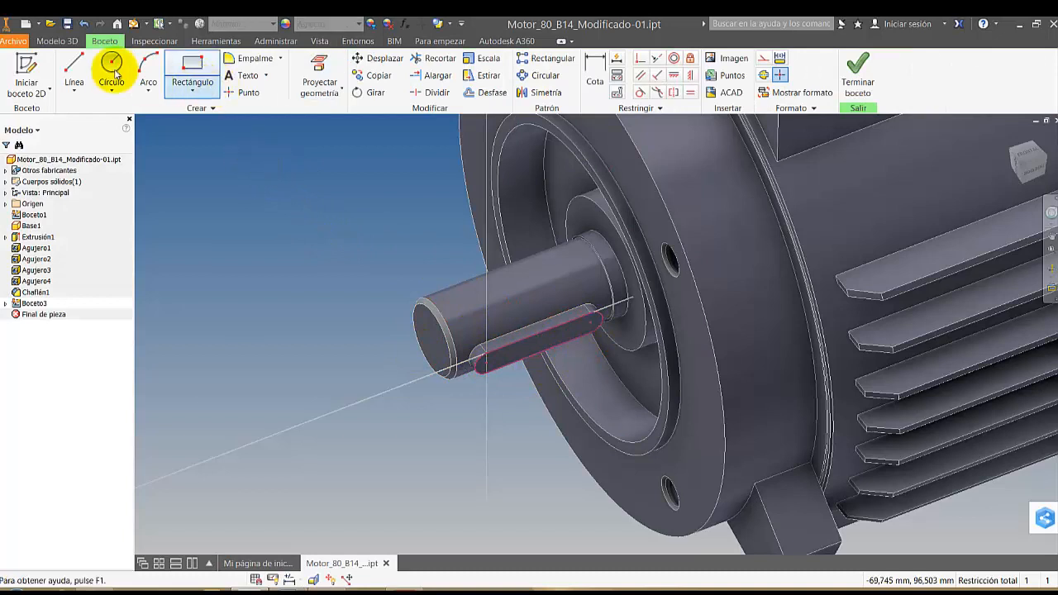
left_click(61, 41)
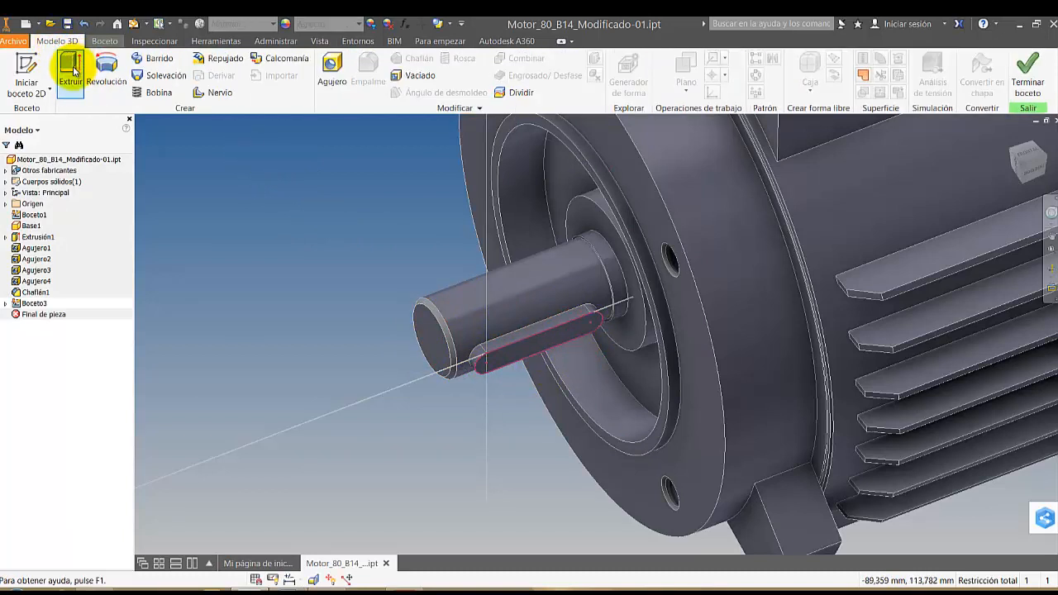
left_click(71, 73)
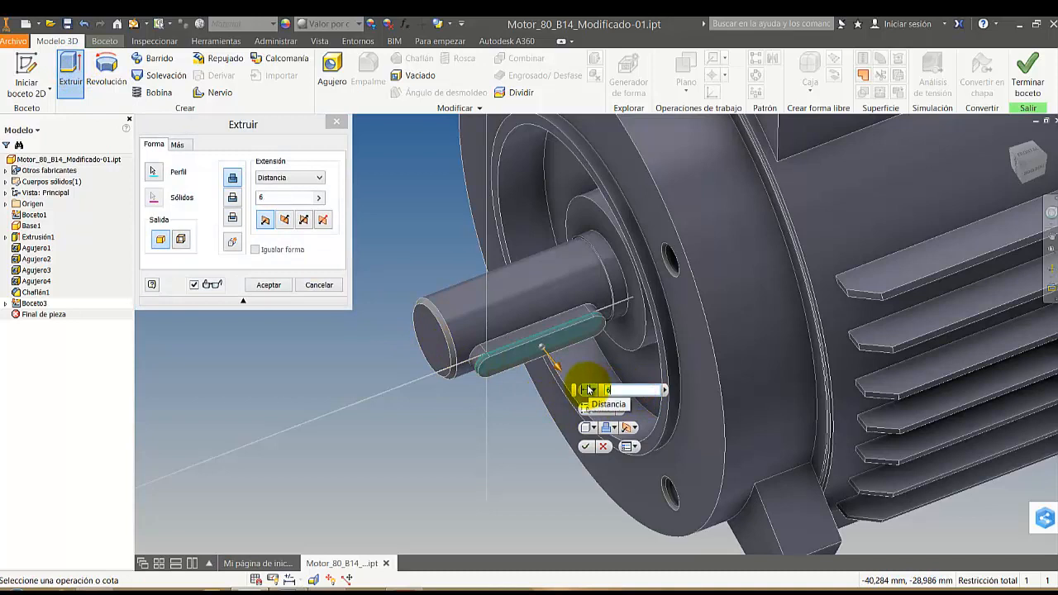
left_click(286, 221)
left_click(585, 448)
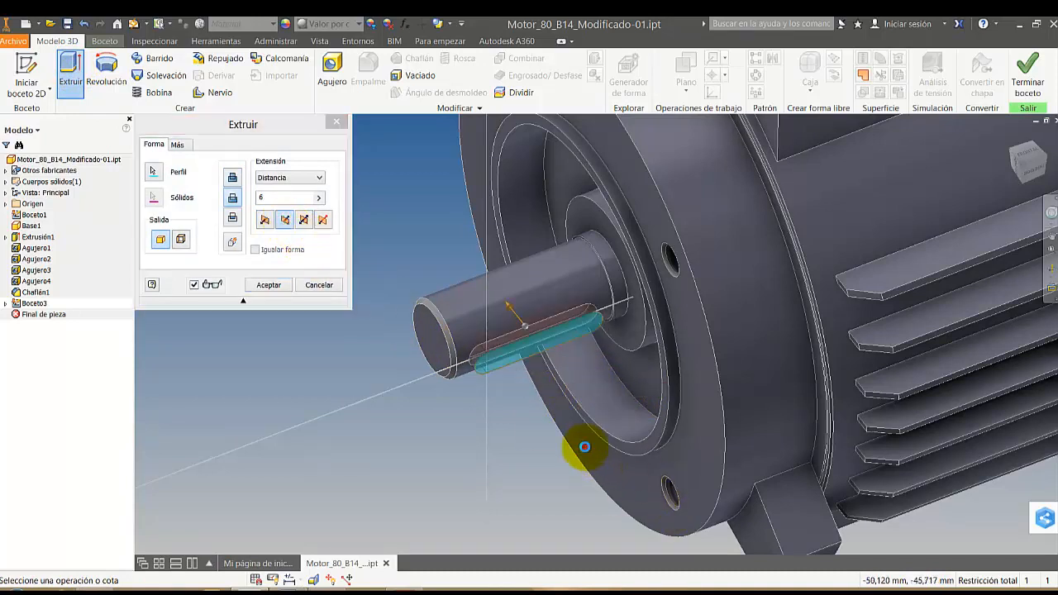
Examine the keyway in the motor shaft from several angles and distances
scroll(522, 453, "up", 2)
middle_click_drag(666, 375, 662, 395)
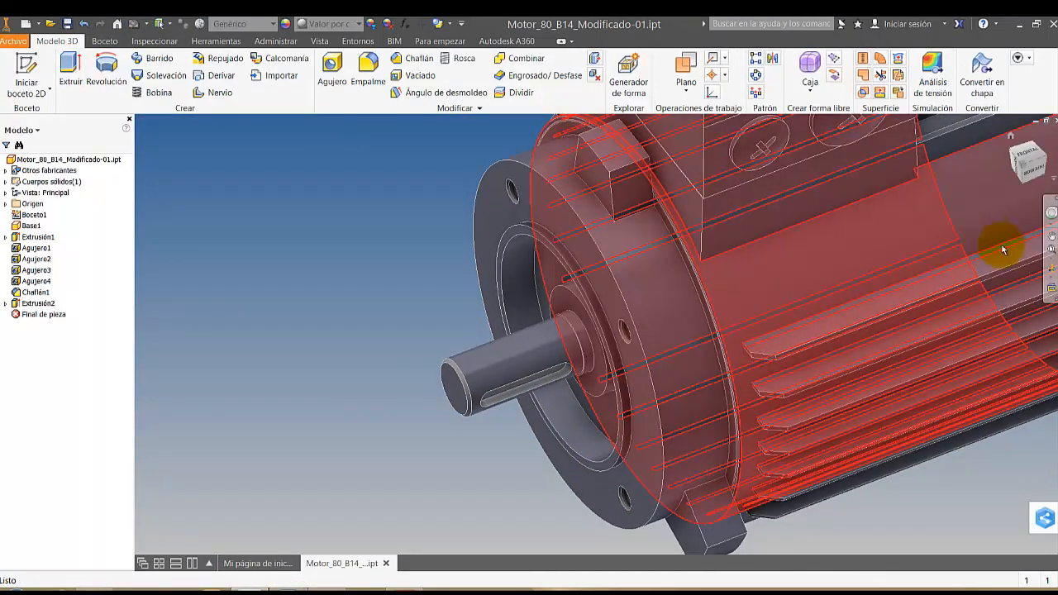
left_click(1051, 270)
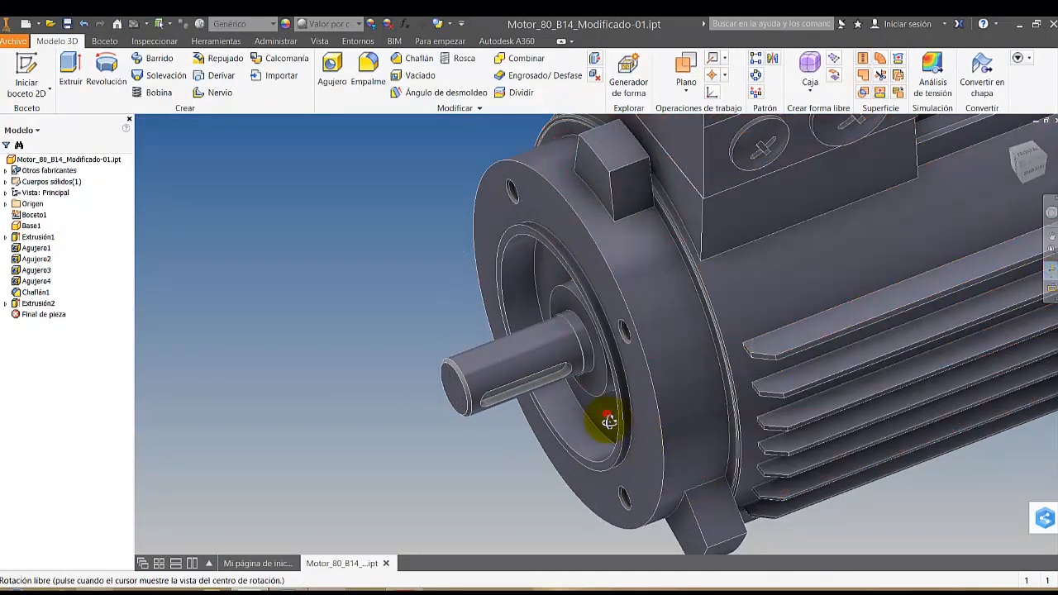
mouse_move(605, 421)
left_mouse_down()
mouse_move(595, 402)
mouse_move(614, 366)
mouse_move(742, 378)
mouse_move(768, 349)
mouse_move(613, 402)
left_mouse_up()
middle_click_drag(614, 402, 617, 406, "shift")
scroll(554, 323, "up", 3)
middle_click_drag(545, 318, 556, 353)
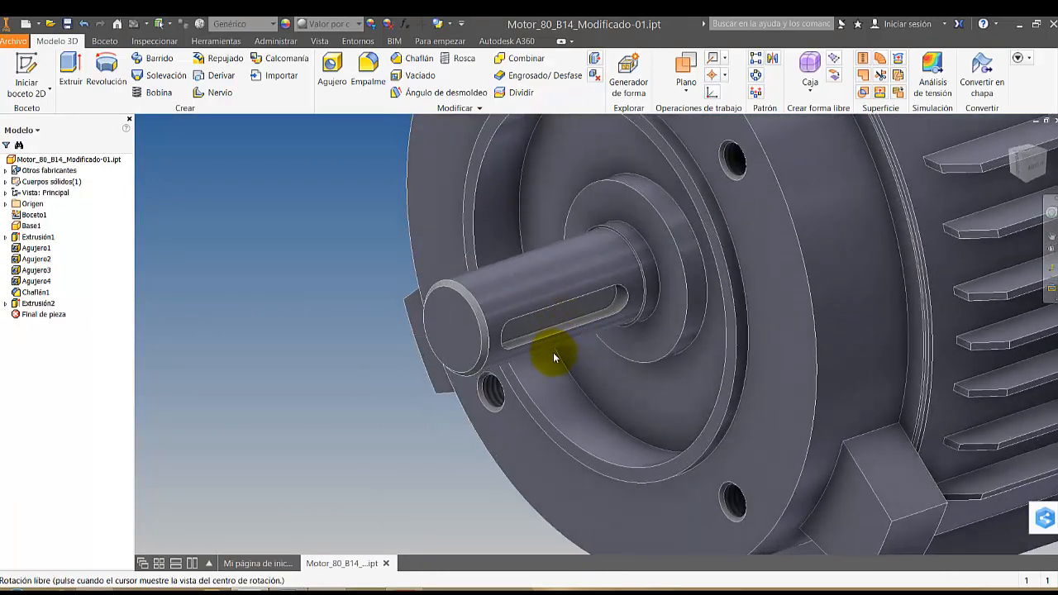
scroll(553, 356, "down", 3)
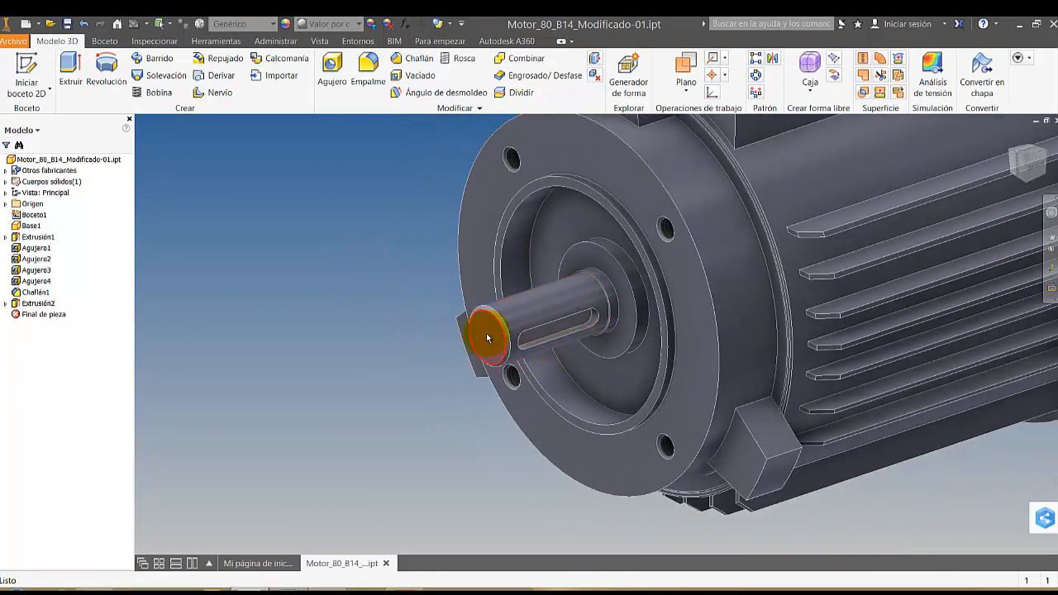
Apply the Cromo - Pulido appearance to the shaft's end face, cylindrical surfaces, keyway faces and the collar at its base
left_click(486, 333)
scroll(465, 299, "up", 2)
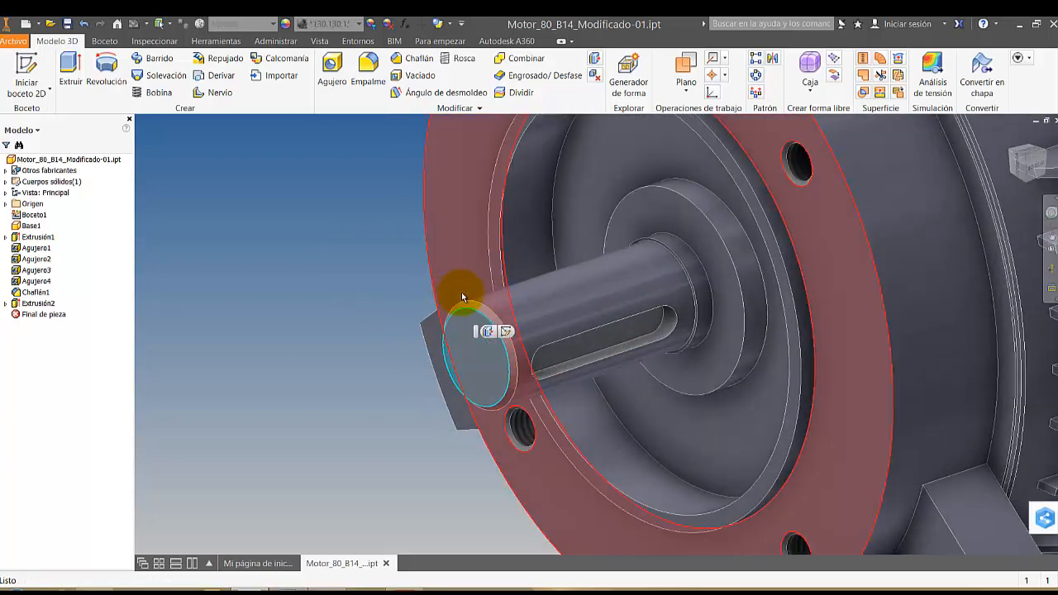
left_click(543, 307, "ctrl")
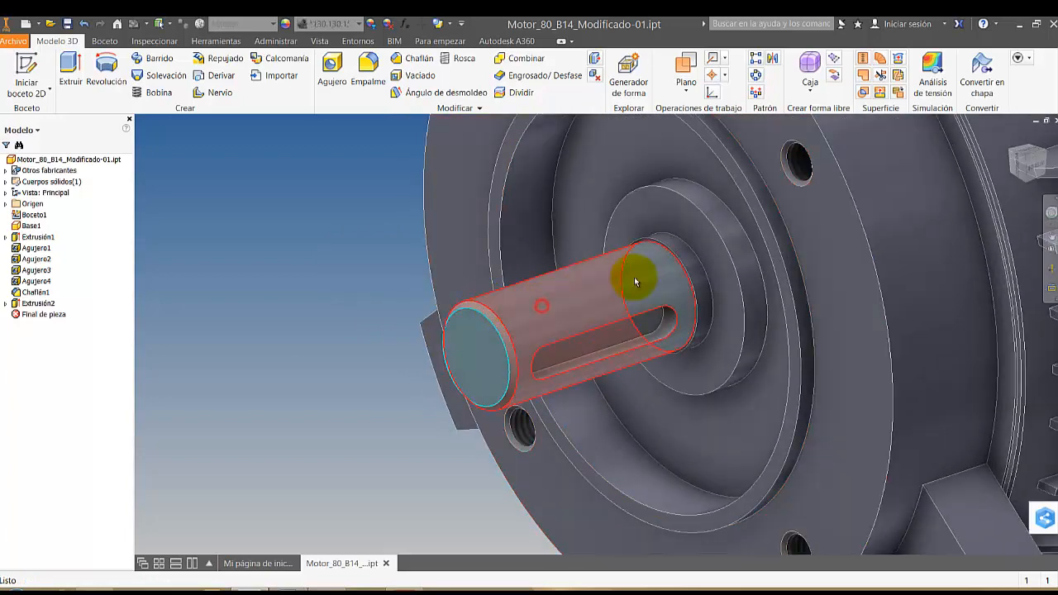
left_click(646, 329, "ctrl")
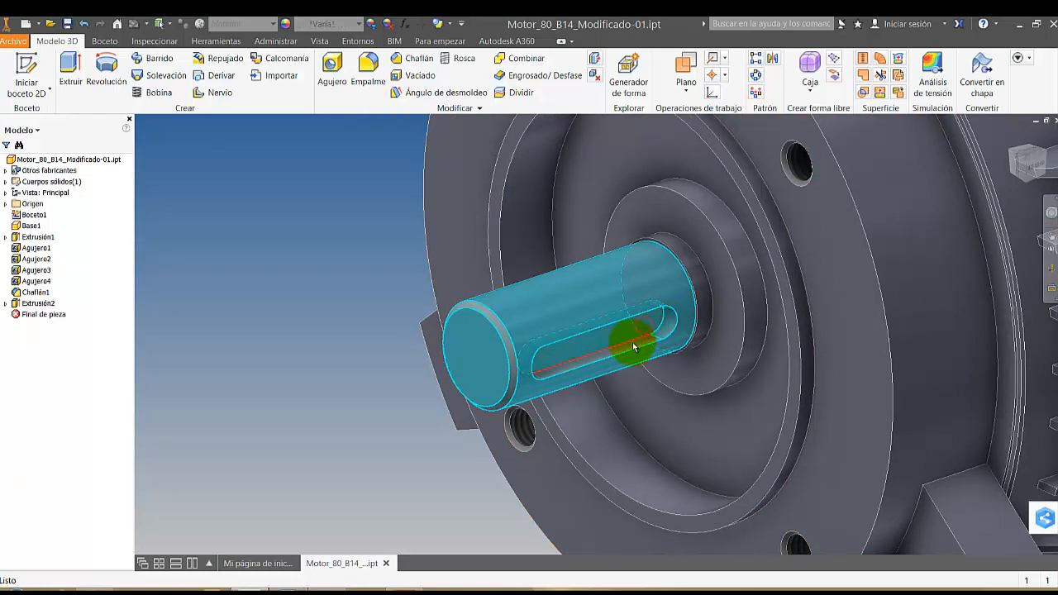
left_click(725, 289, "ctrl")
left_click(702, 293, "ctrl")
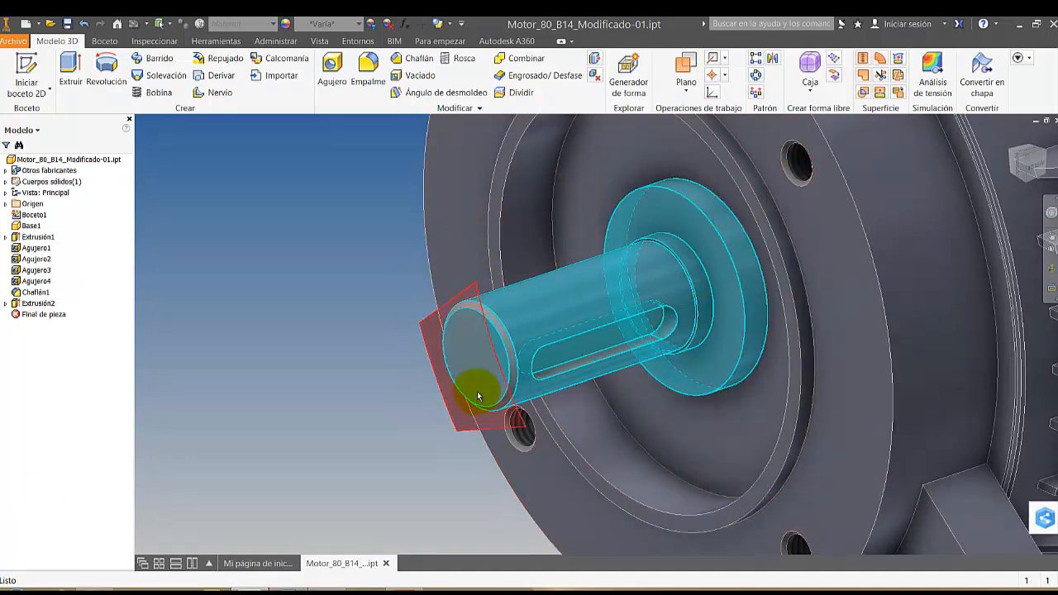
scroll(496, 331, "down", 3)
left_click(503, 334, "ctrl")
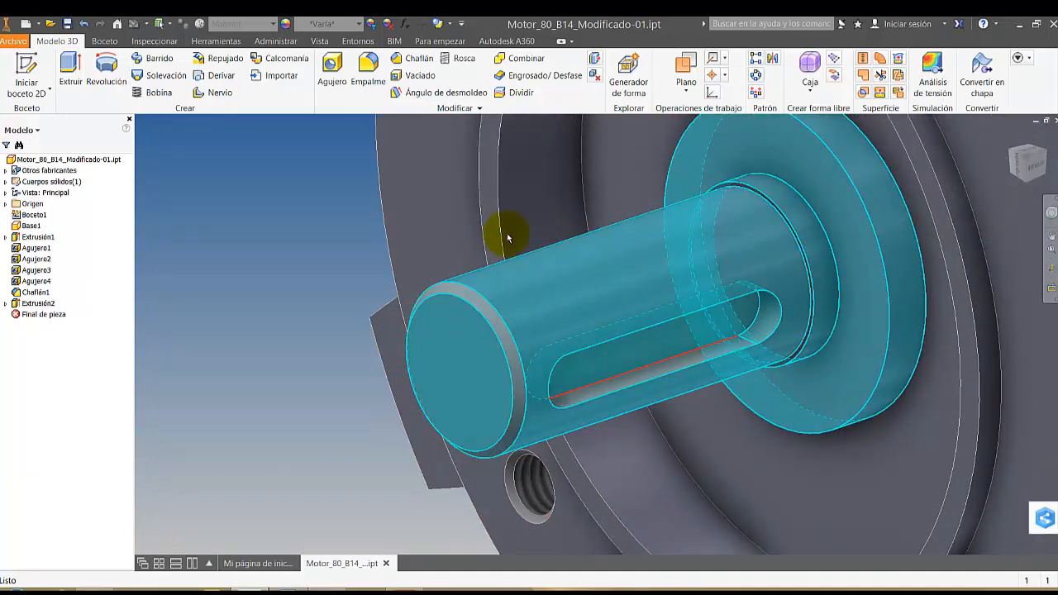
left_click(335, 25)
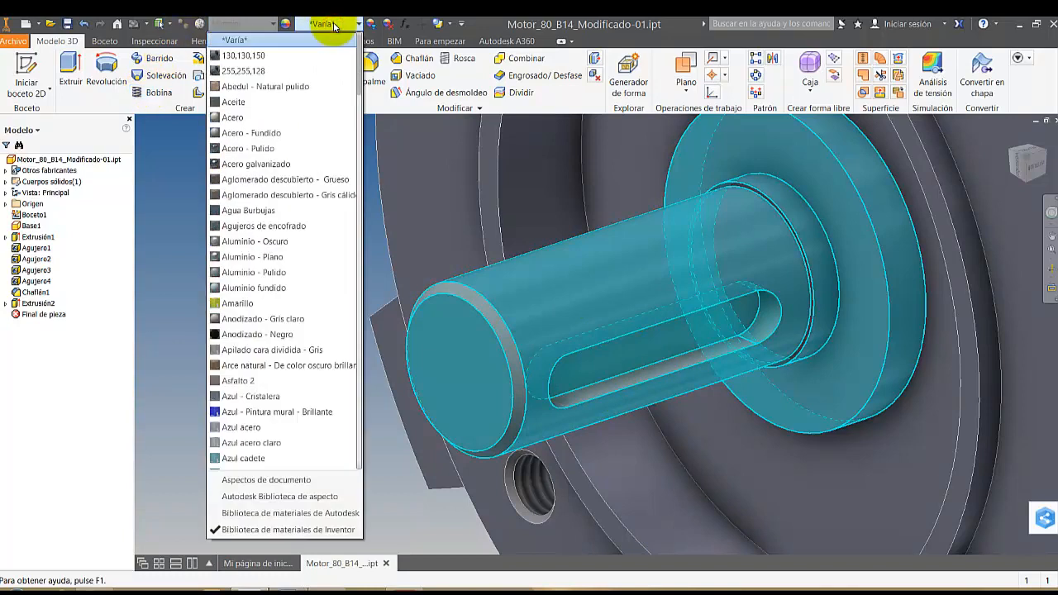
scroll(273, 331, "down", 10)
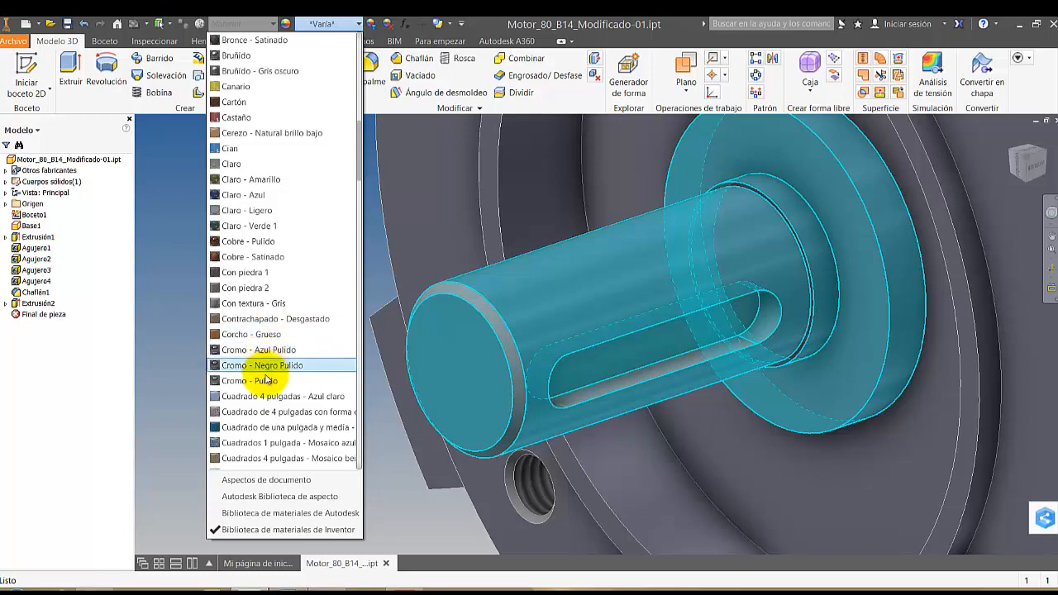
left_click(265, 378)
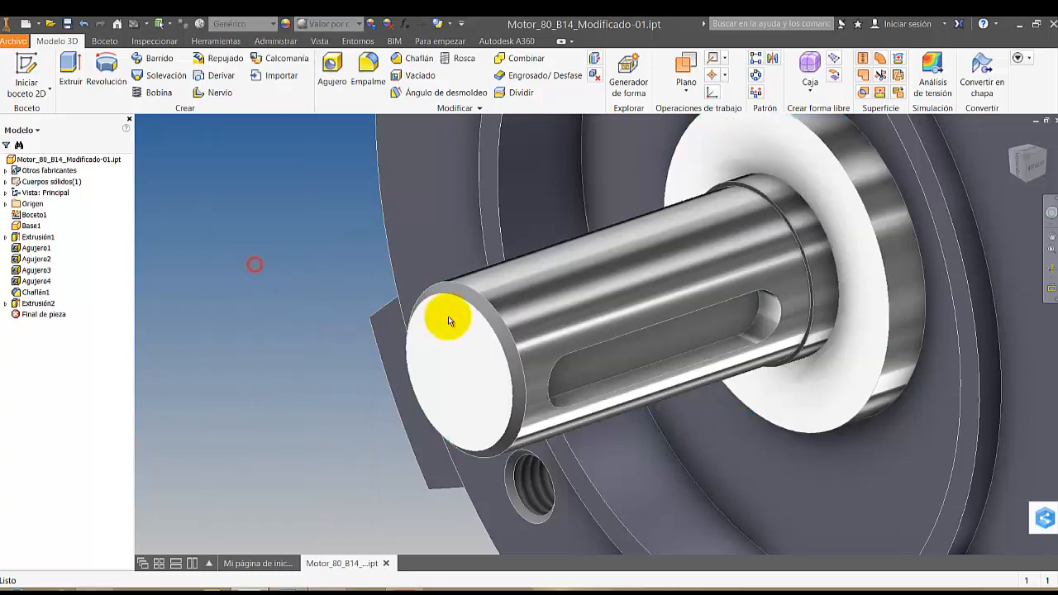
Inspect the chrome shaft and the whole motor from different angles and distances
scroll(451, 321, "down", 2)
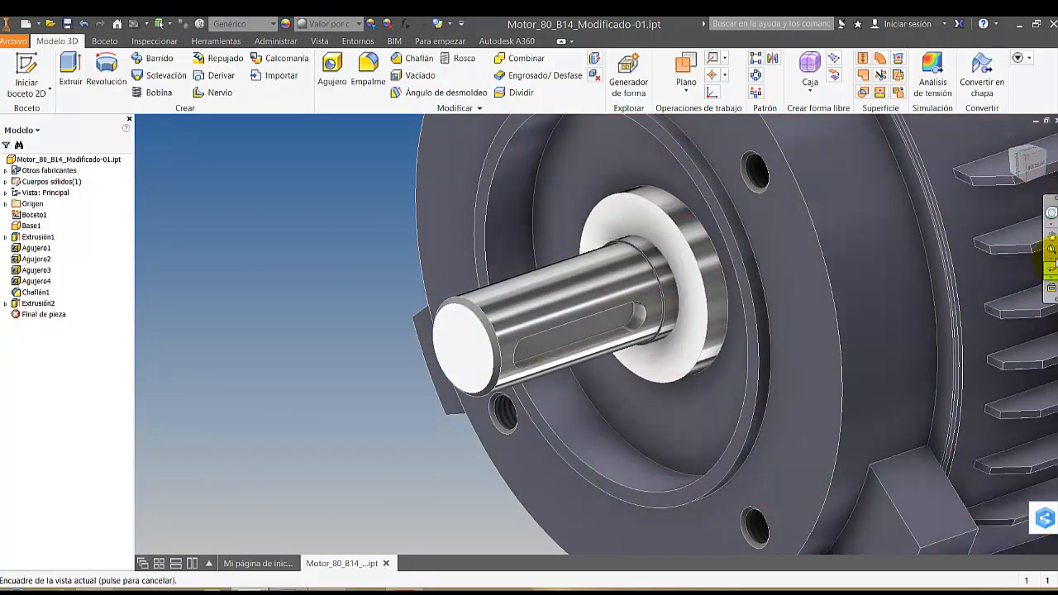
left_click(1048, 271)
left_click_drag(637, 303, 338, 247)
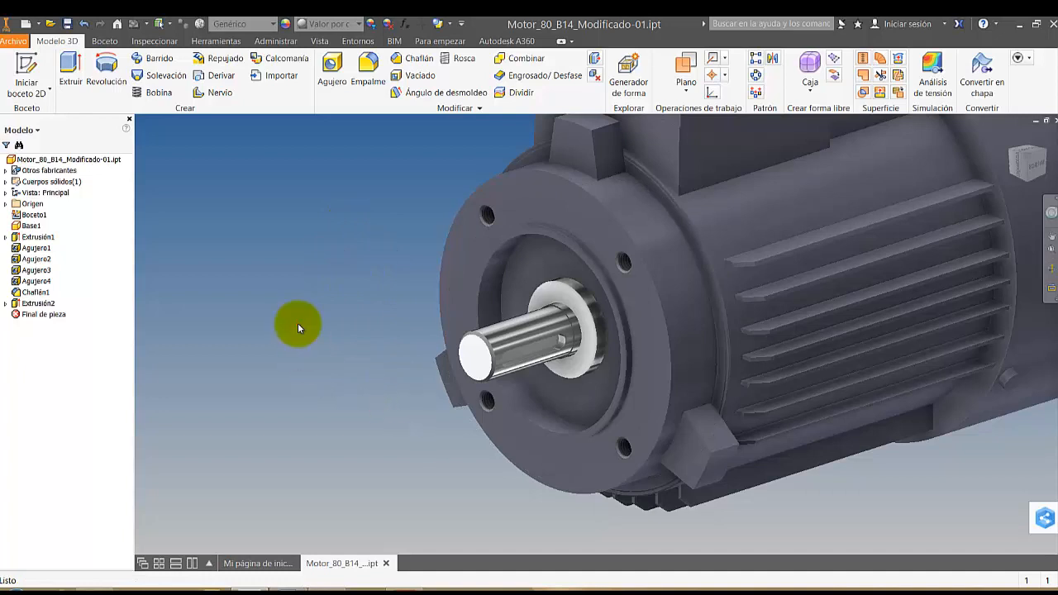
scroll(617, 316, "down", 2)
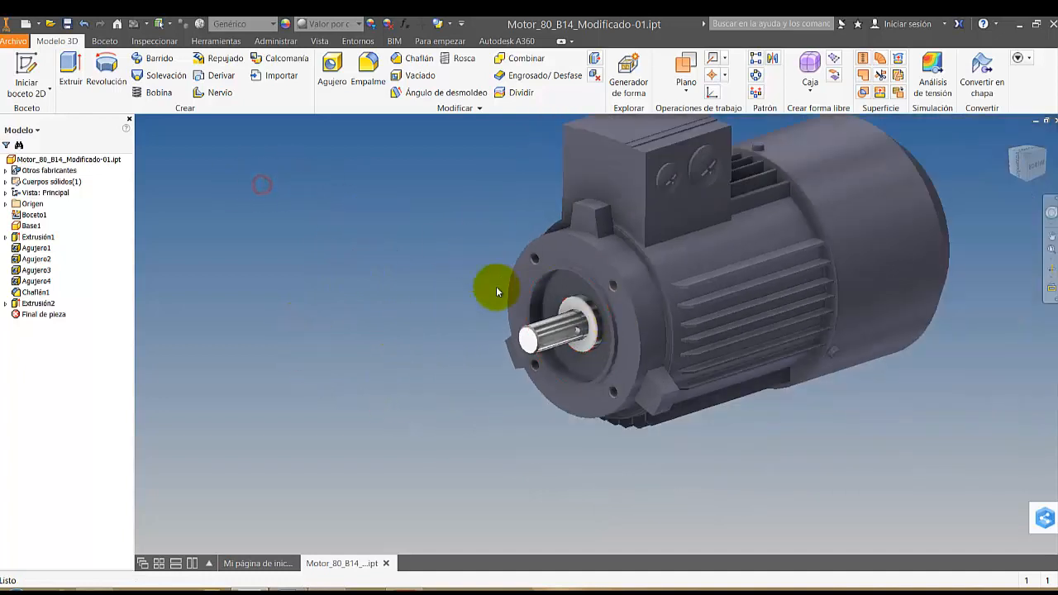
scroll(867, 336, "up", 1)
middle_click_drag(867, 375, 779, 466)
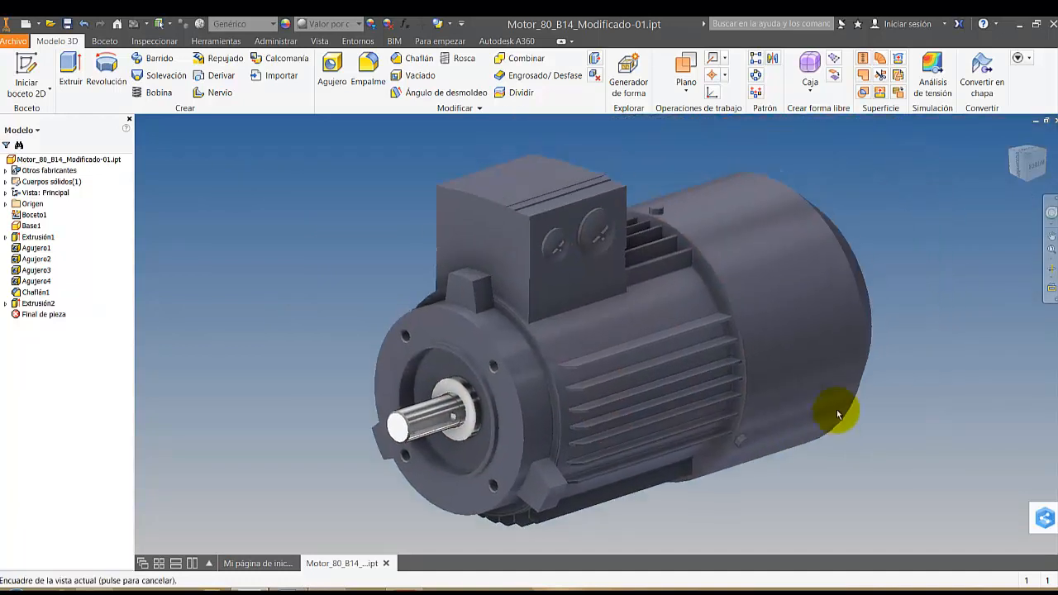
scroll(953, 308, "down", 1)
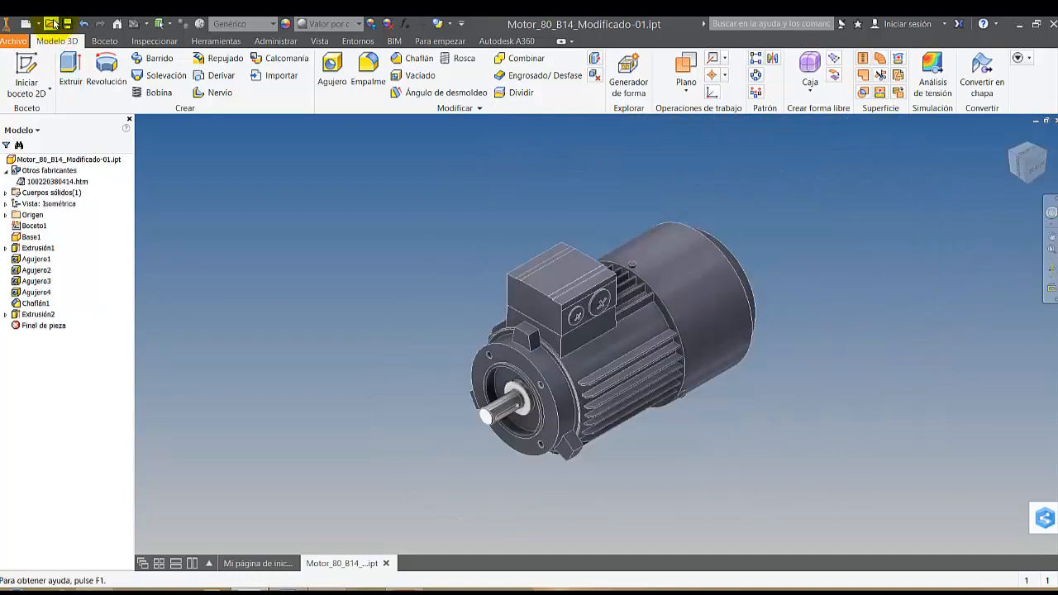
Save a copy as Motor_80_B14_Modificado-01.ipt in the MOTORES folder of Biblioteca1, and close the original part with its changes saved
left_click(15, 40)
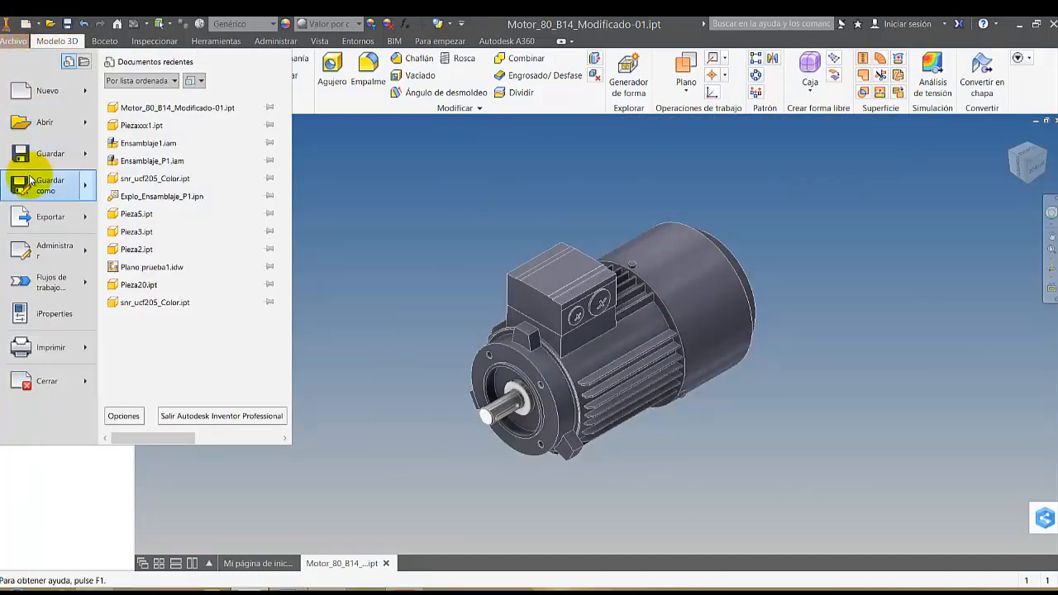
mouse_move(31, 181)
left_click(207, 163)
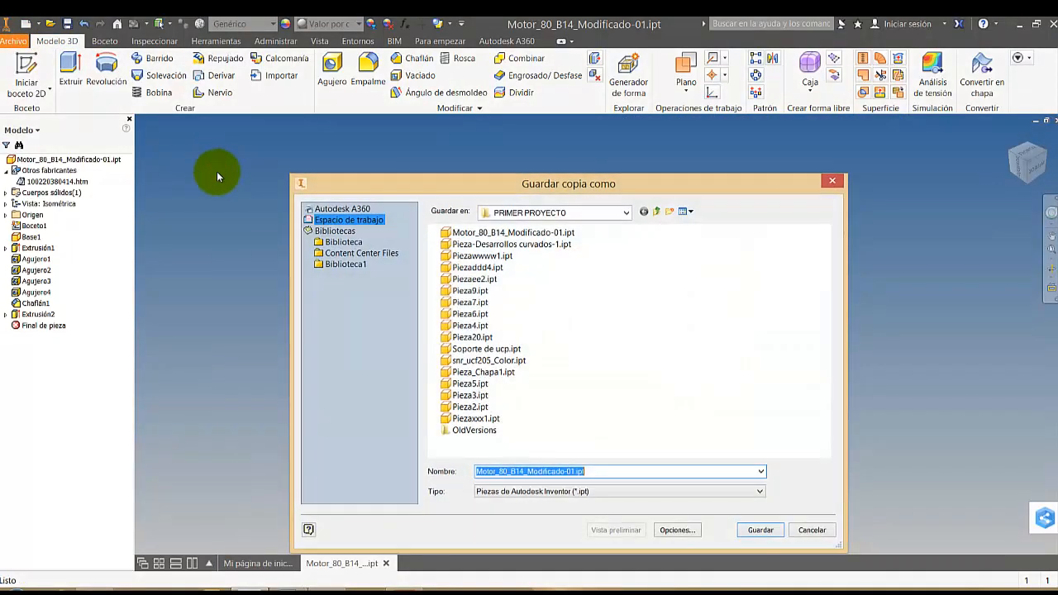
left_click(351, 264)
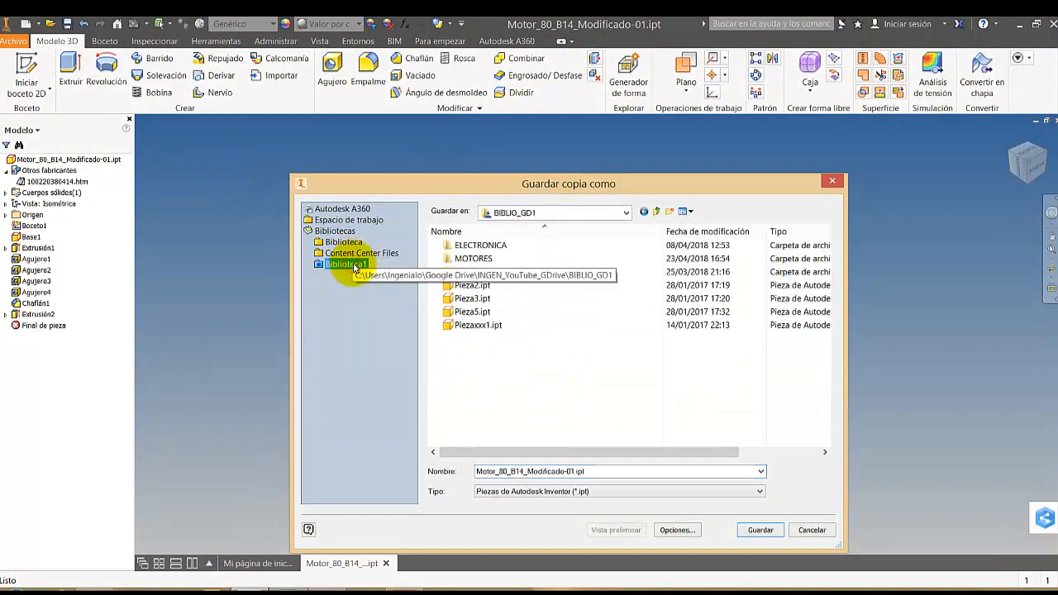
left_click(486, 259)
double_click(473, 258)
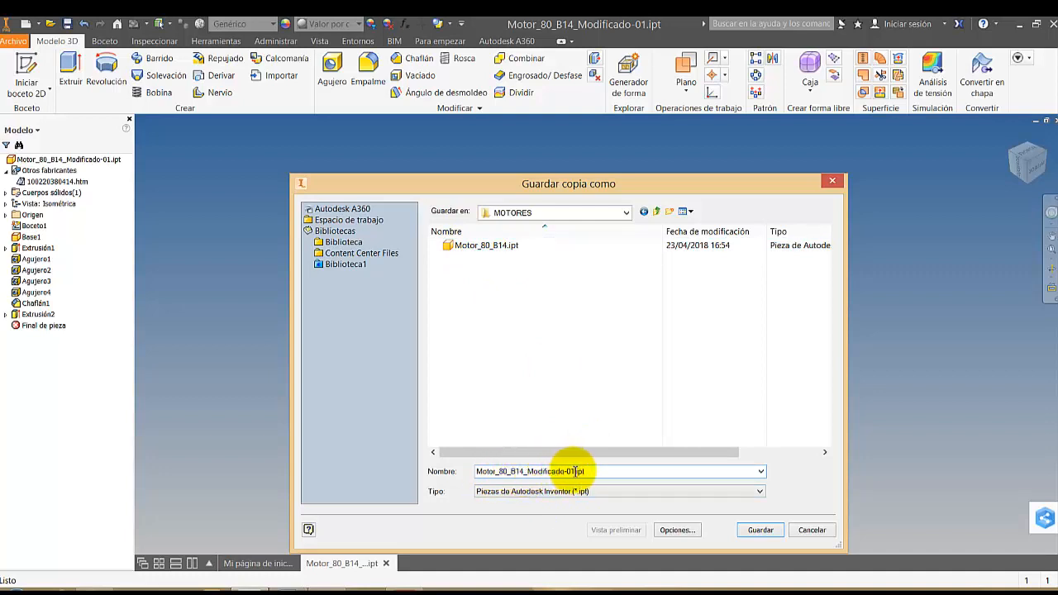
left_click(761, 530)
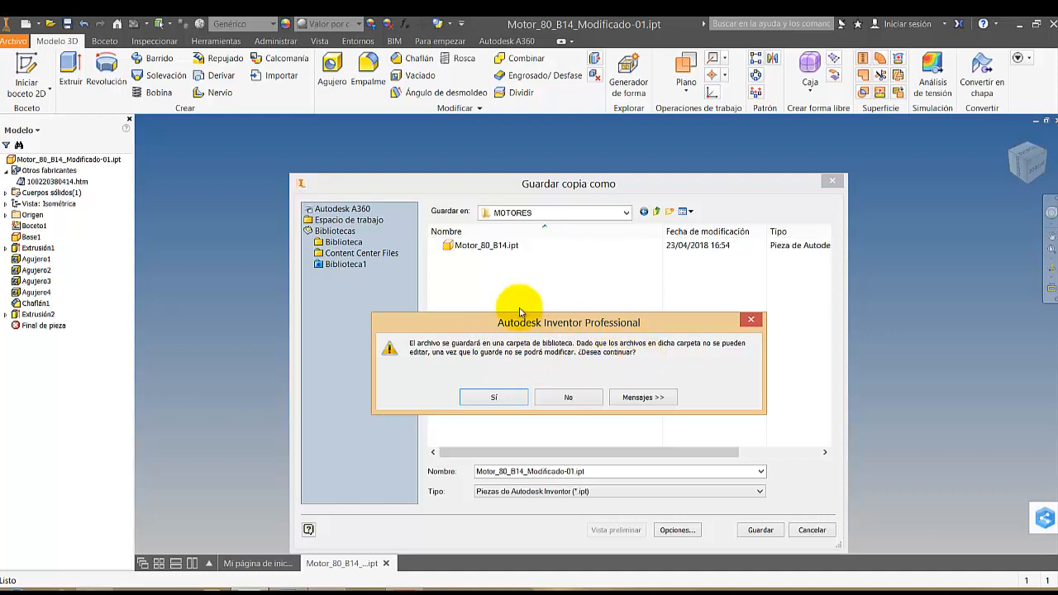
left_click(496, 398)
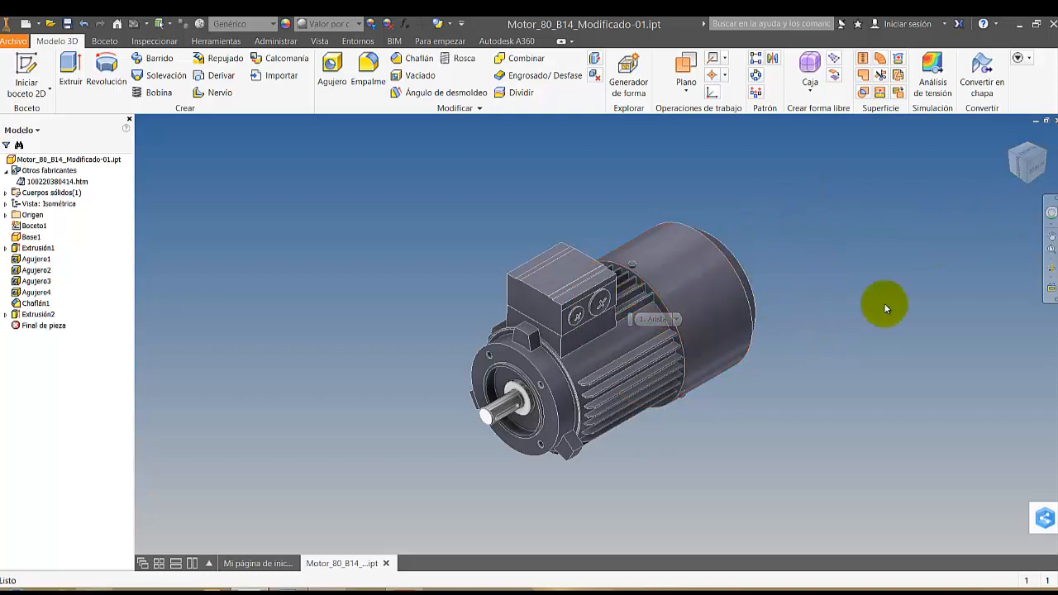
left_click(1054, 121)
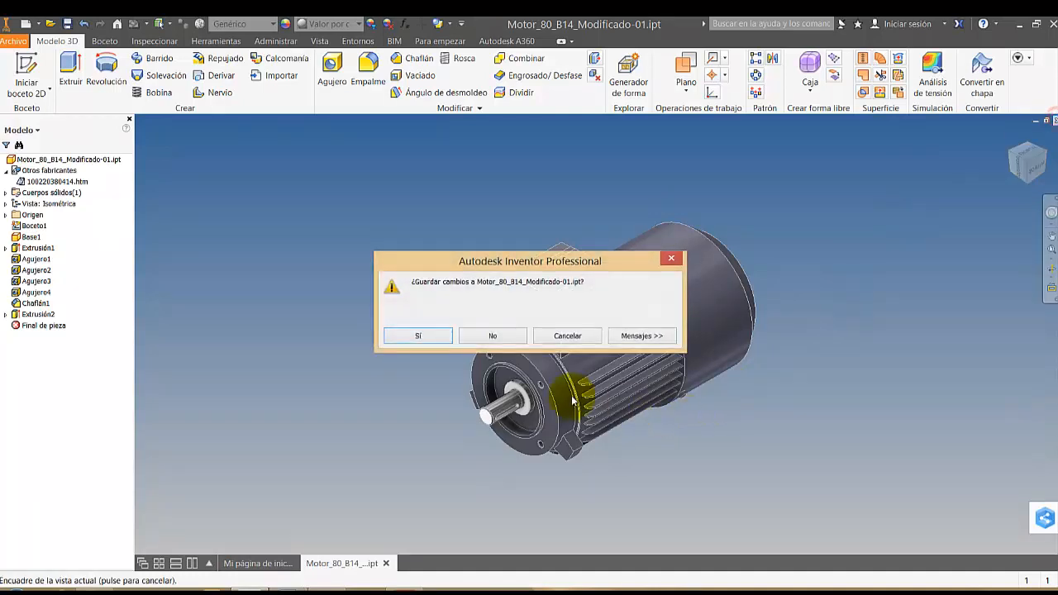
left_click(440, 338)
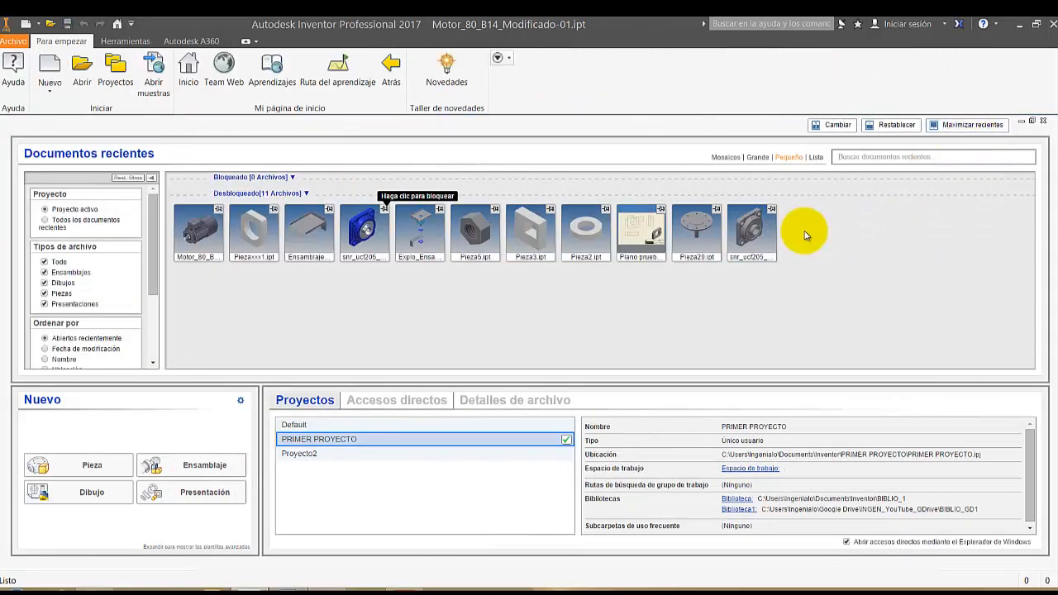
Check for Motor_80_B14_Modificado-01.ipt in the project workspace and in the MOTORES folder of Biblioteca1
left_click(83, 69)
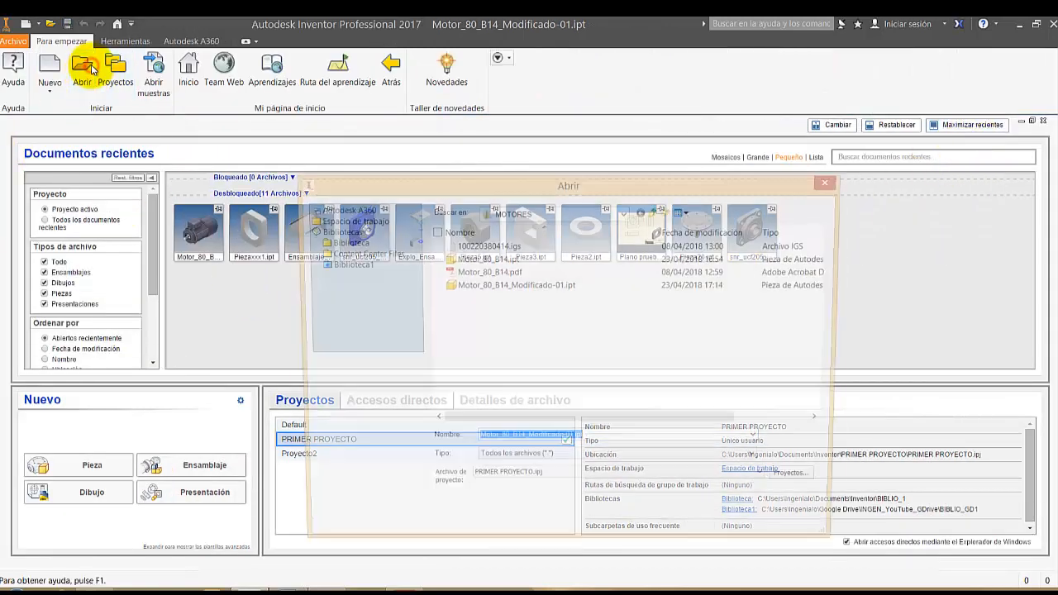
left_click(351, 220)
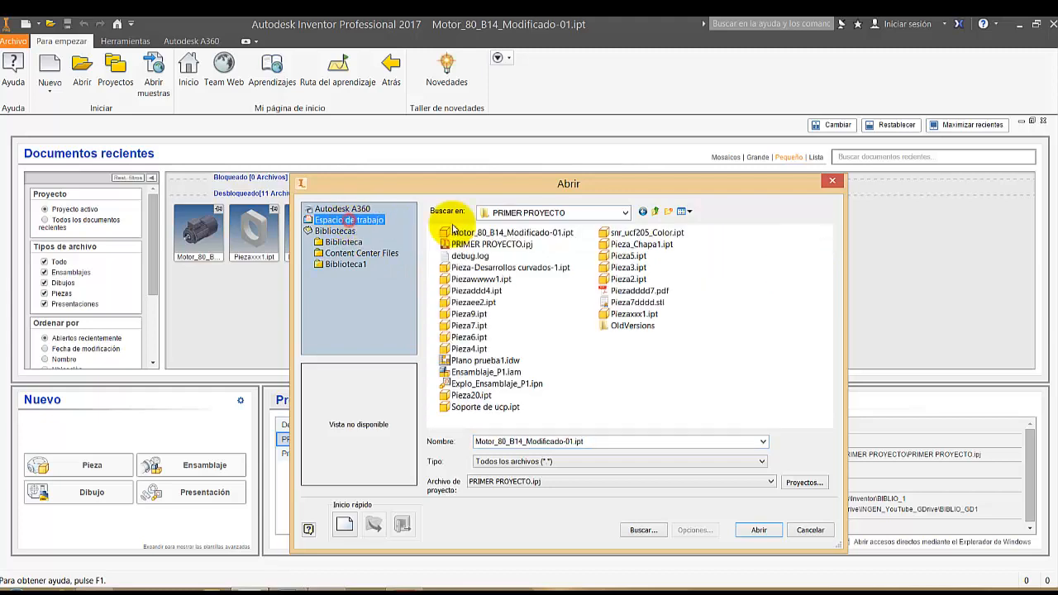
left_click(522, 234)
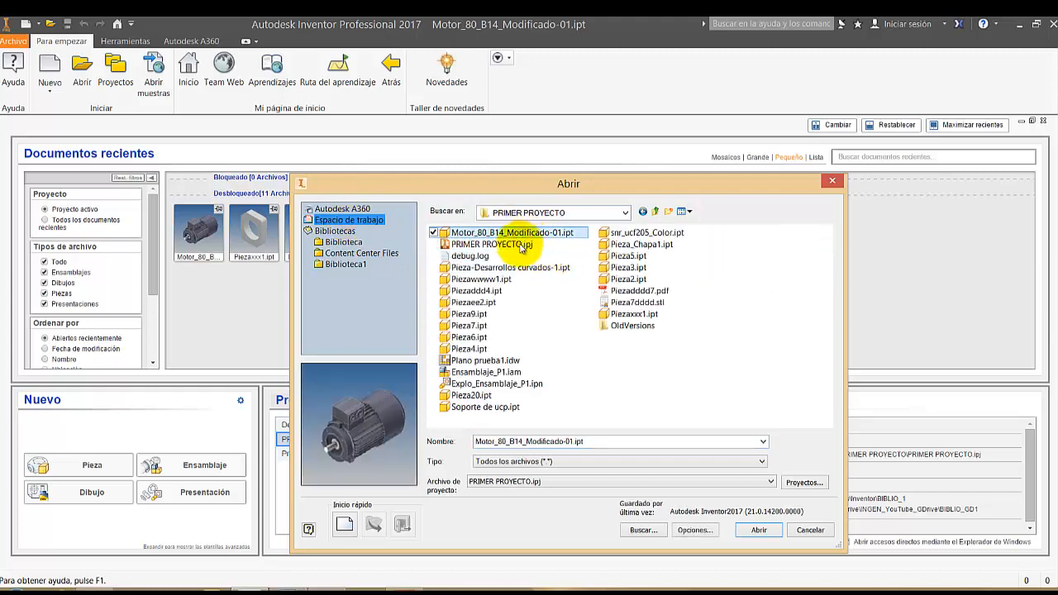
key("Escape")
left_click(80, 73)
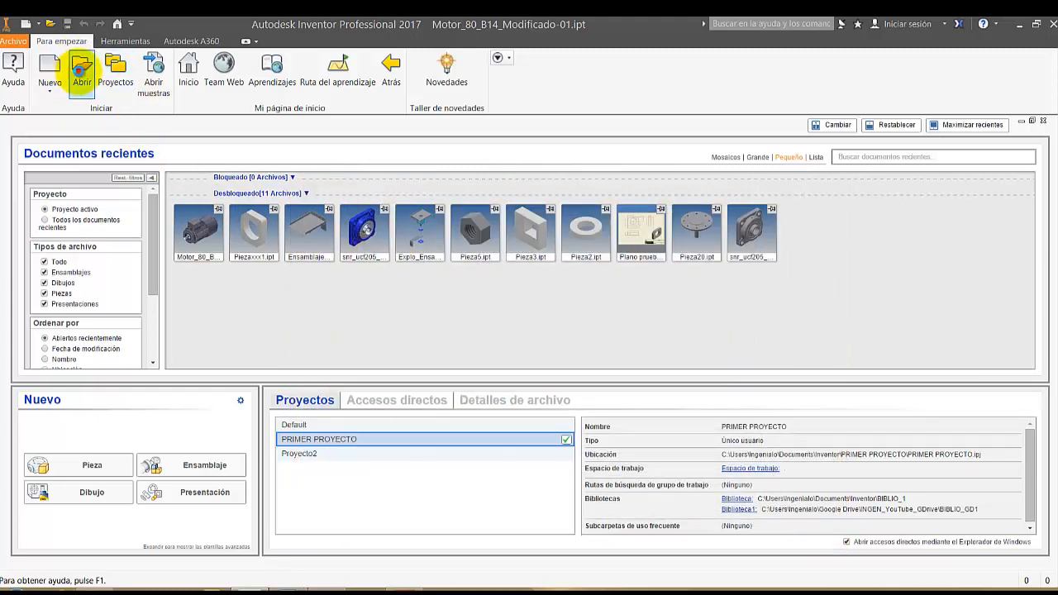
left_click(347, 263)
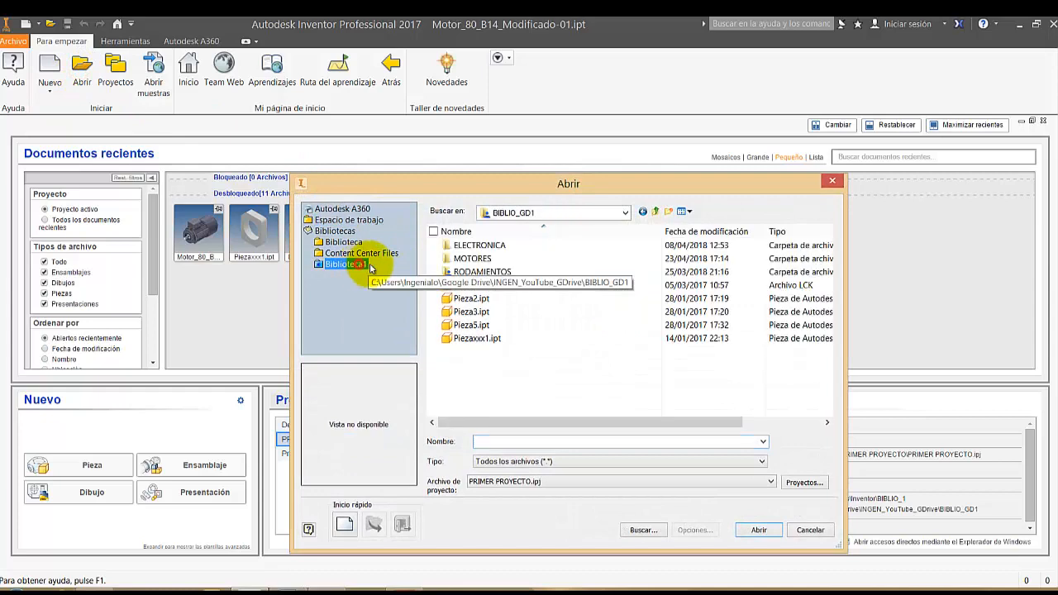
double_click(482, 258)
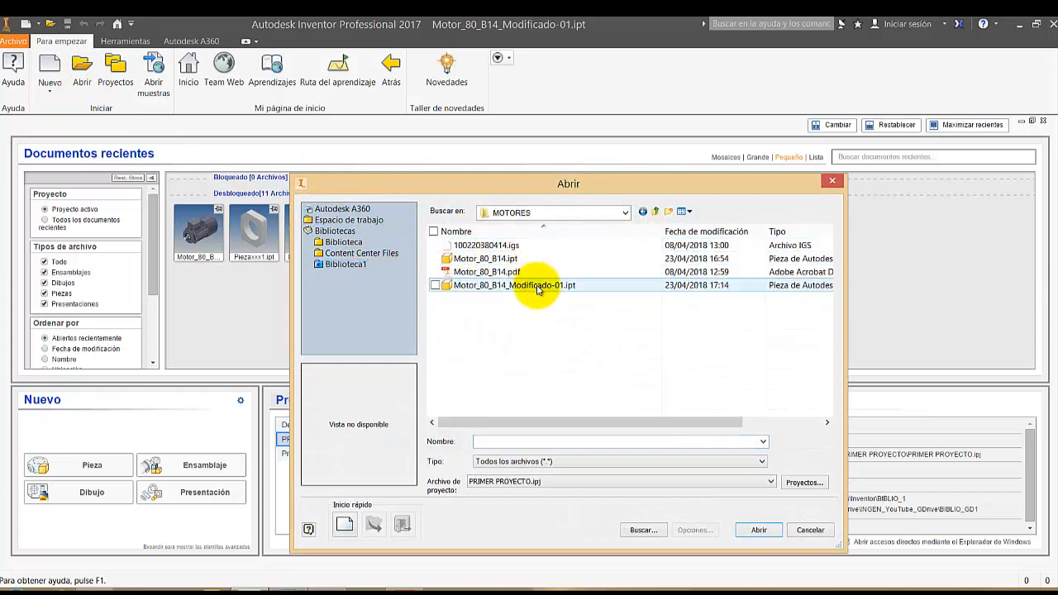
Delete Motor_80_B14_Modificado-01.ipt from the PRIMER PROYECTO workspace
double_click(535, 286)
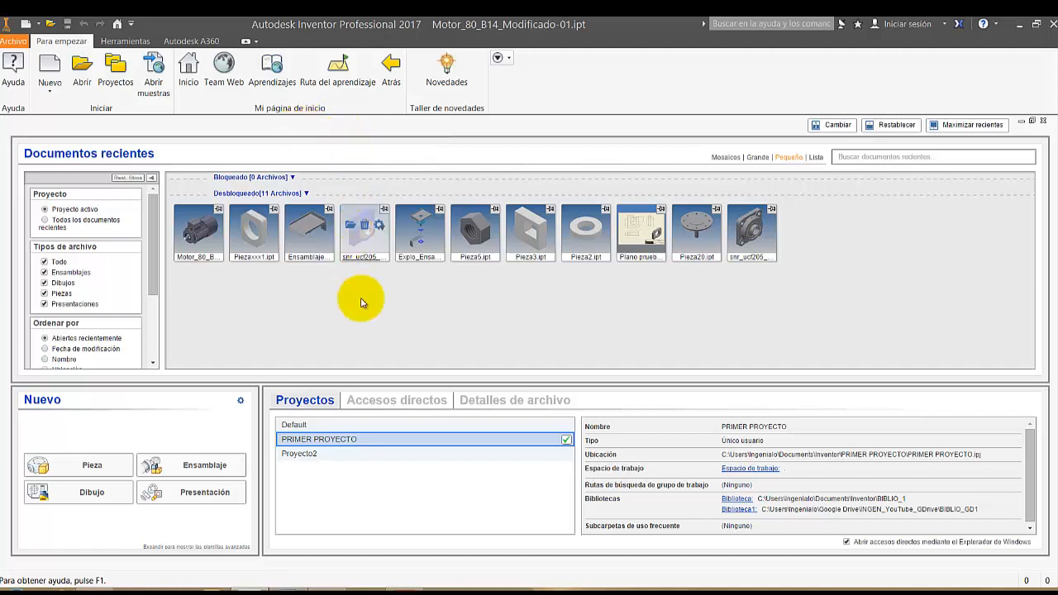
left_click(81, 67)
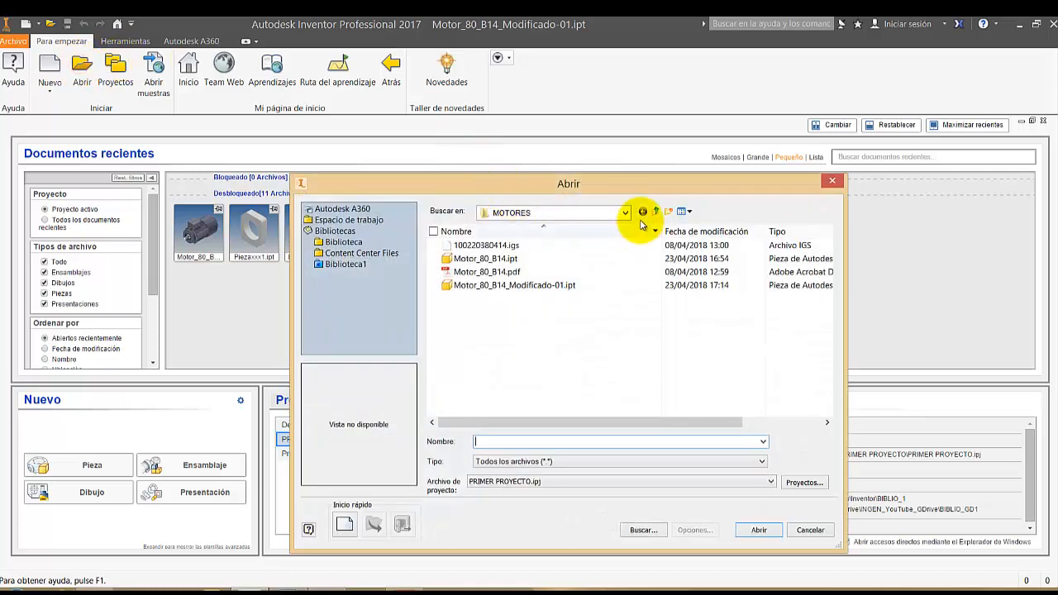
left_click(370, 224)
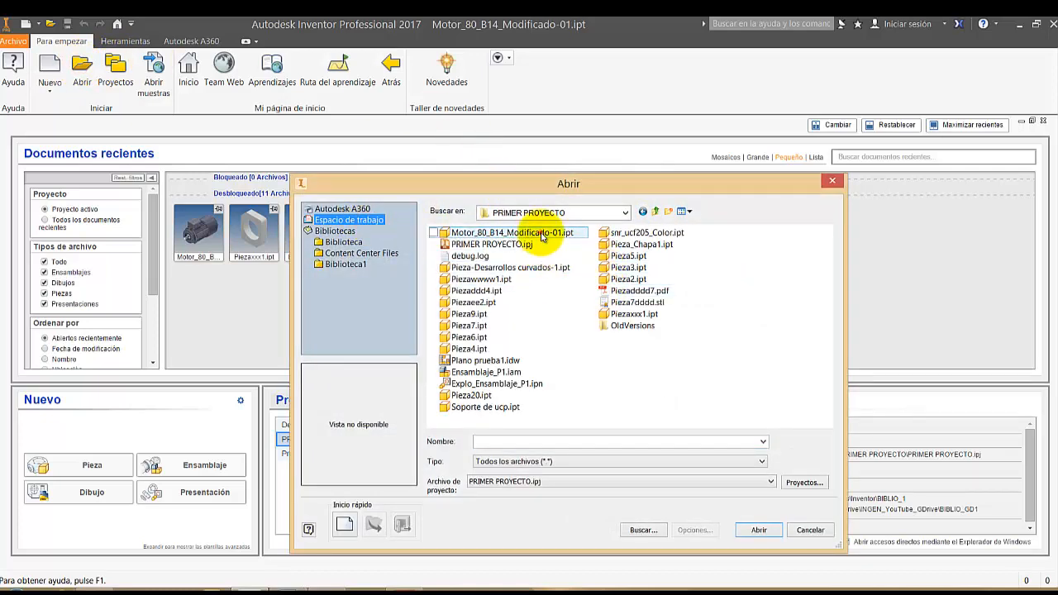
right_click(541, 237)
left_click(348, 538)
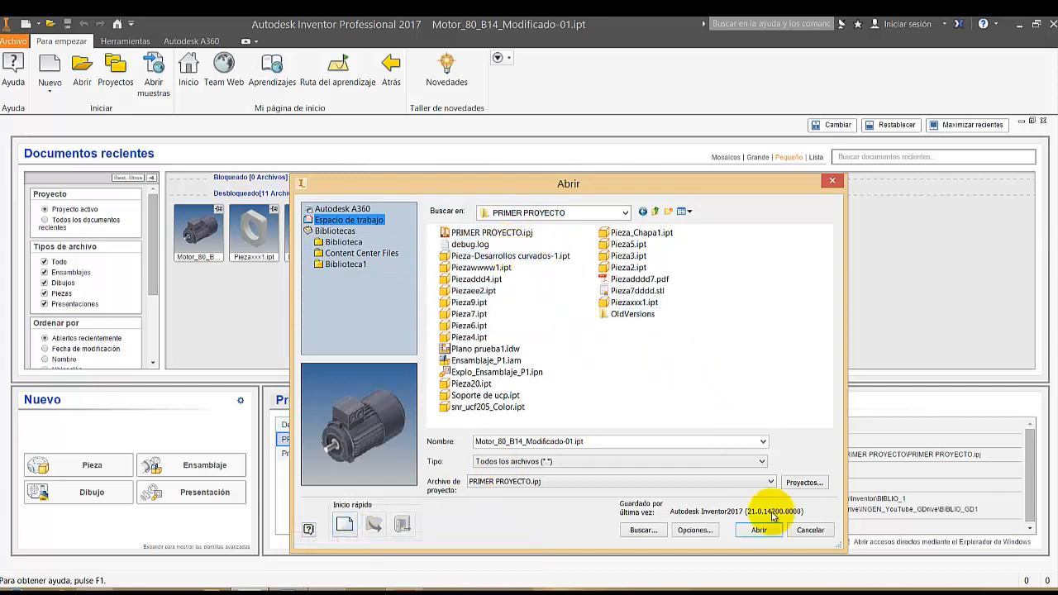
left_click(812, 531)
left_click(444, 282)
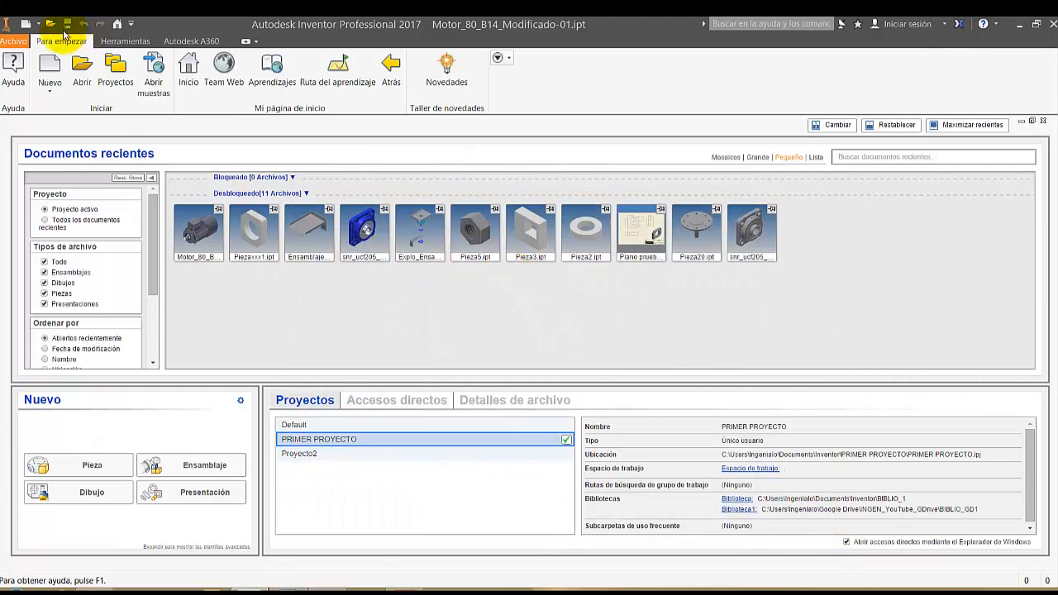
Create a new assembly from the Normal.iam template
left_click(48, 70)
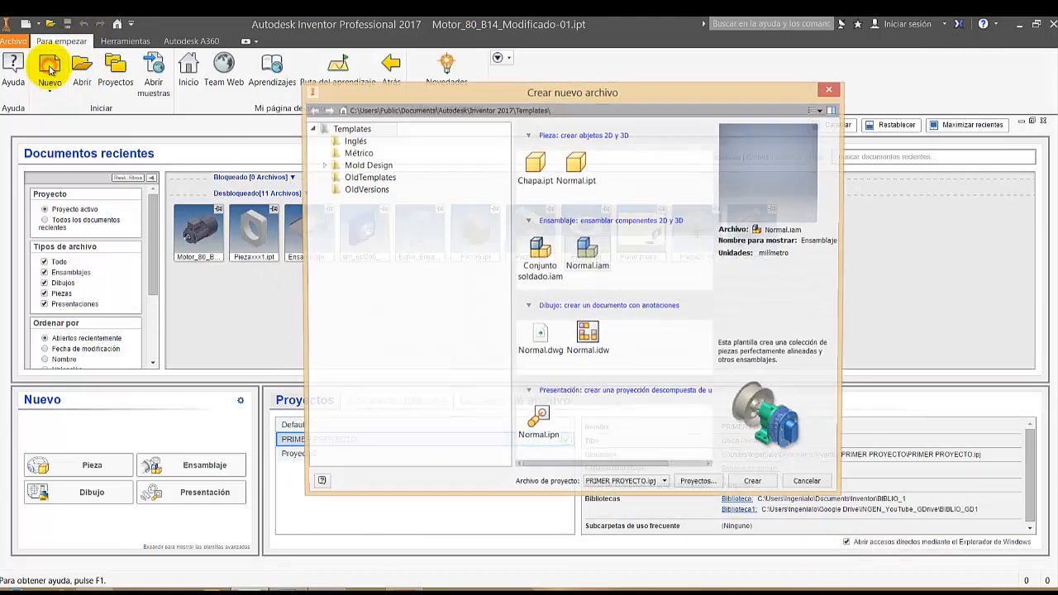
left_click(583, 249)
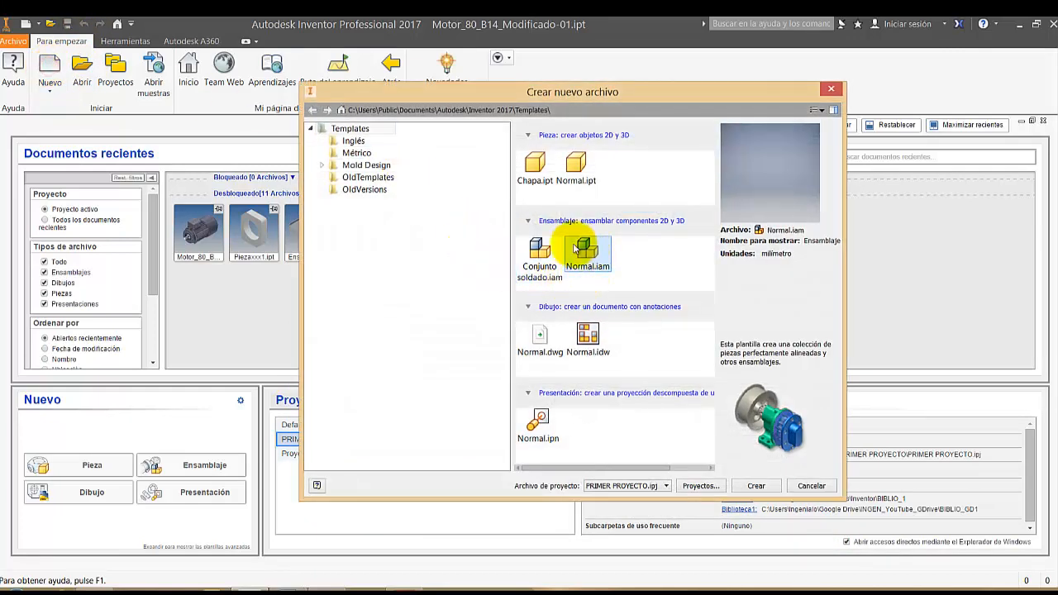
double_click(588, 255)
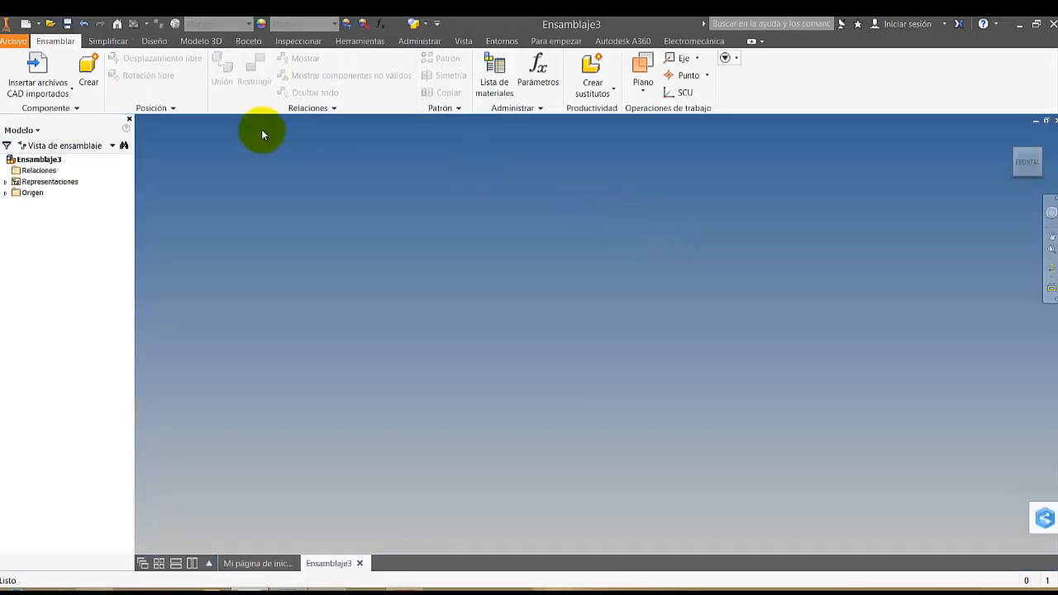
Insert one Motor_80_B14_Modificado-01.ipt from the MOTORES library folder into the assembly
left_click(48, 94)
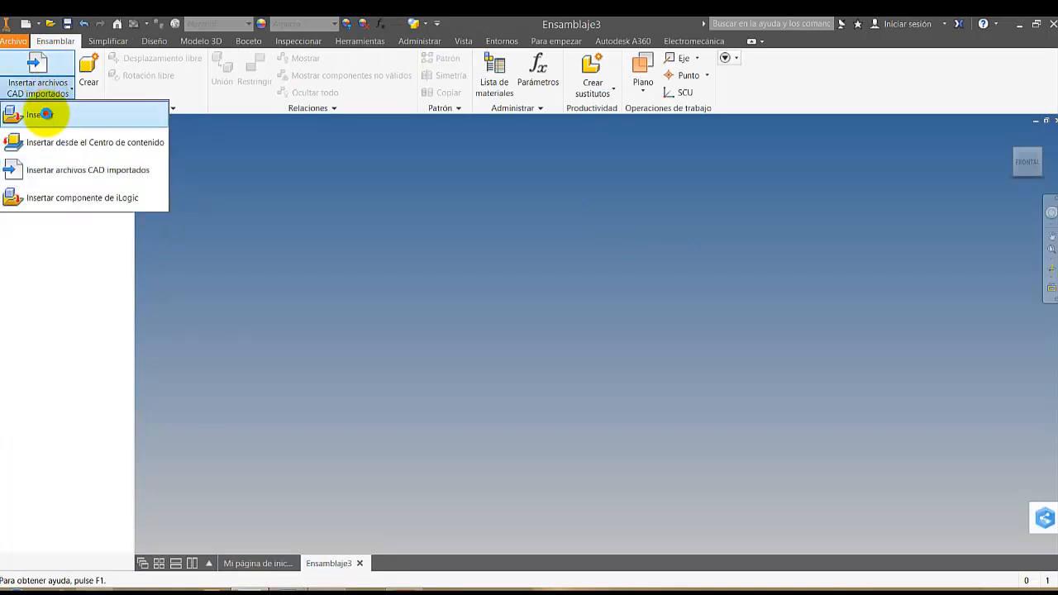
left_click(41, 114)
left_click(382, 266)
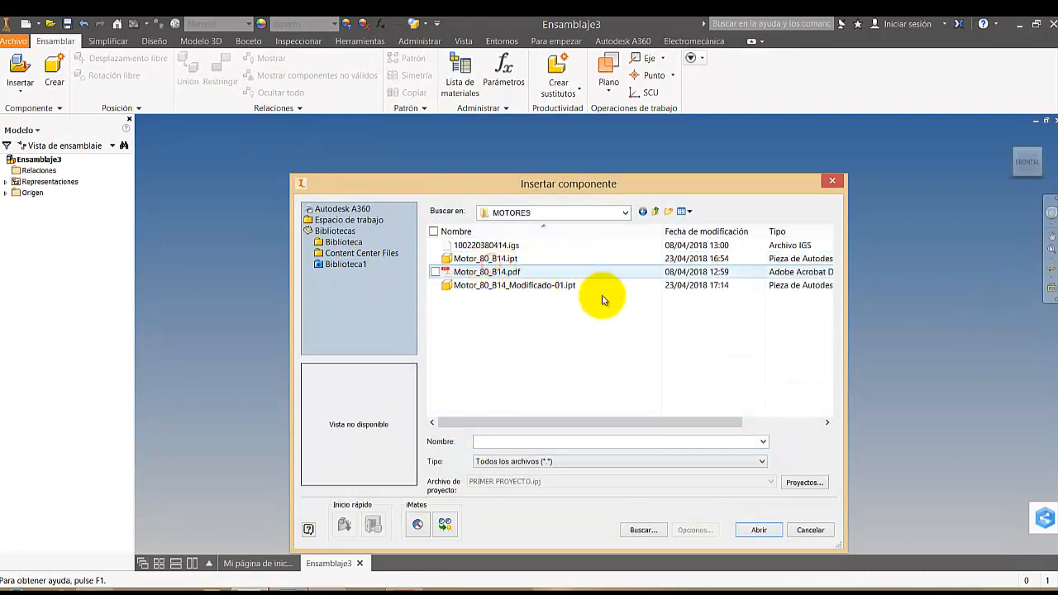
double_click(498, 286)
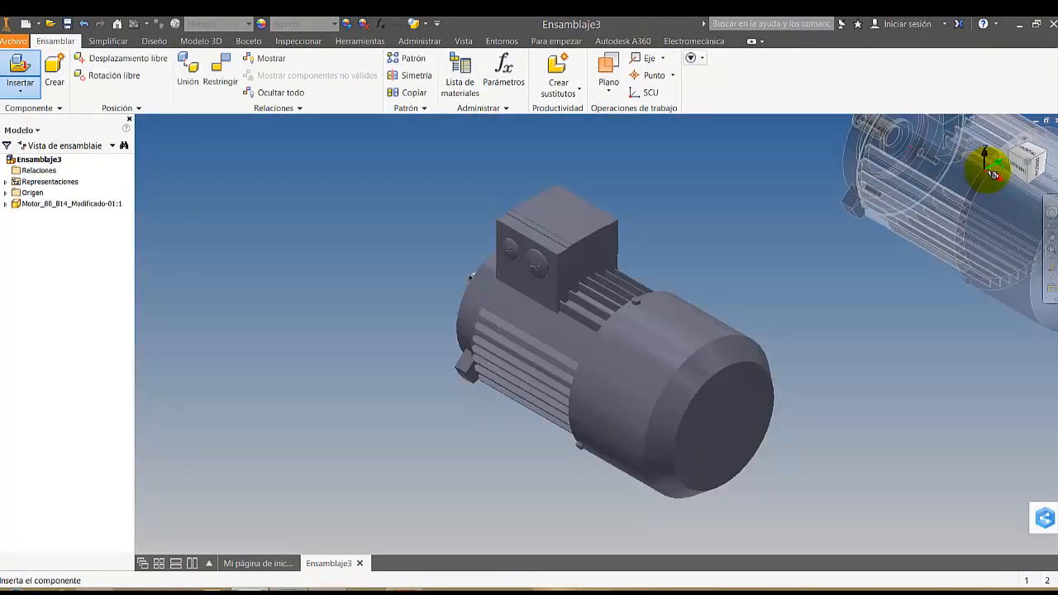
key("Escape")
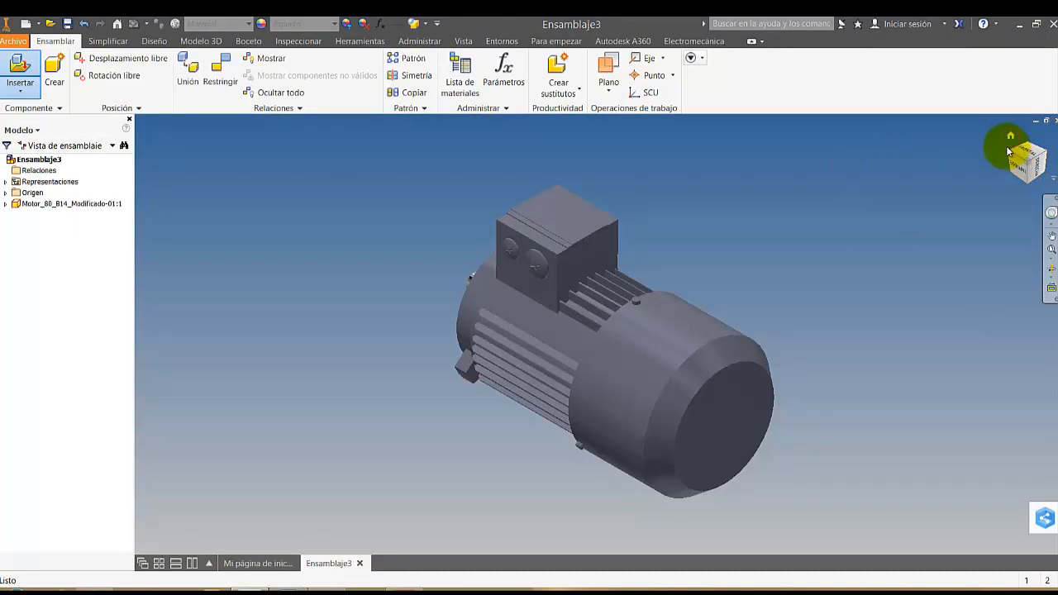
Orient the motor isometrically with its shaft end facing forward and define this as the home view
left_click_drag(1010, 155, 1017, 165)
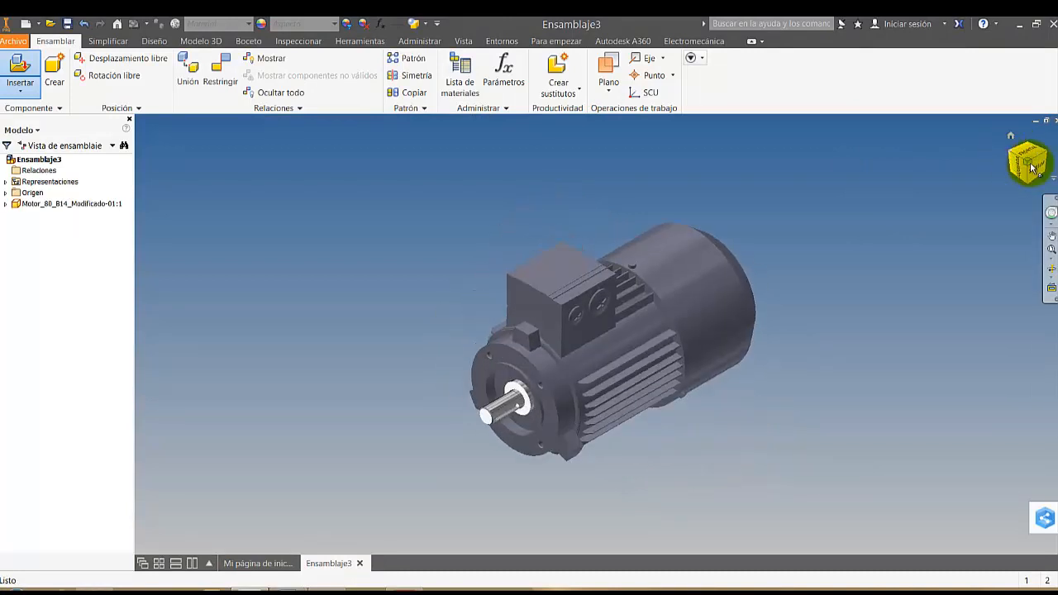
right_click(1030, 168)
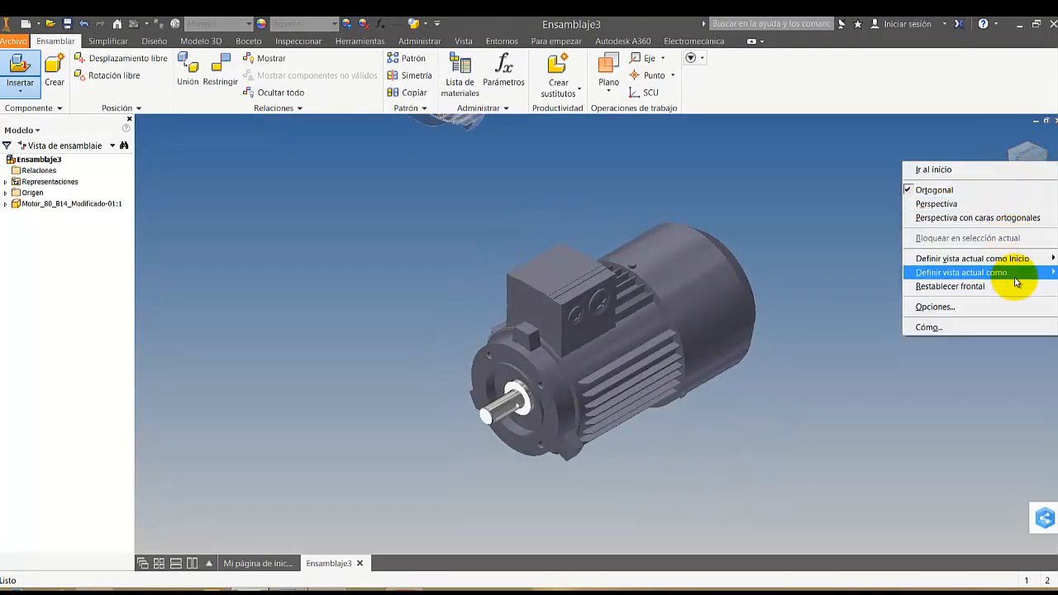
mouse_move(937, 272)
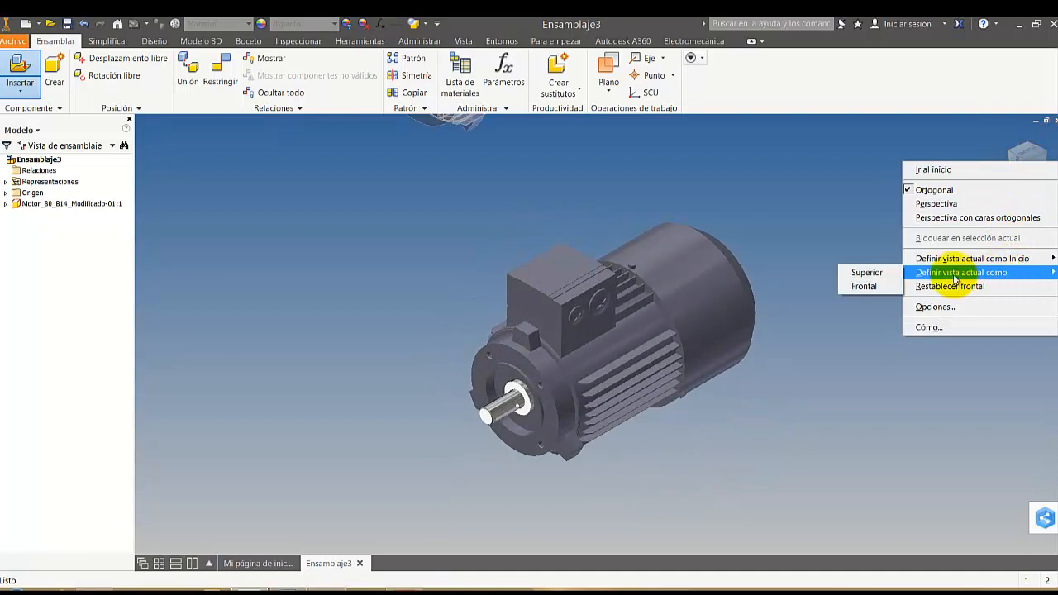
mouse_move(909, 258)
left_click(877, 274)
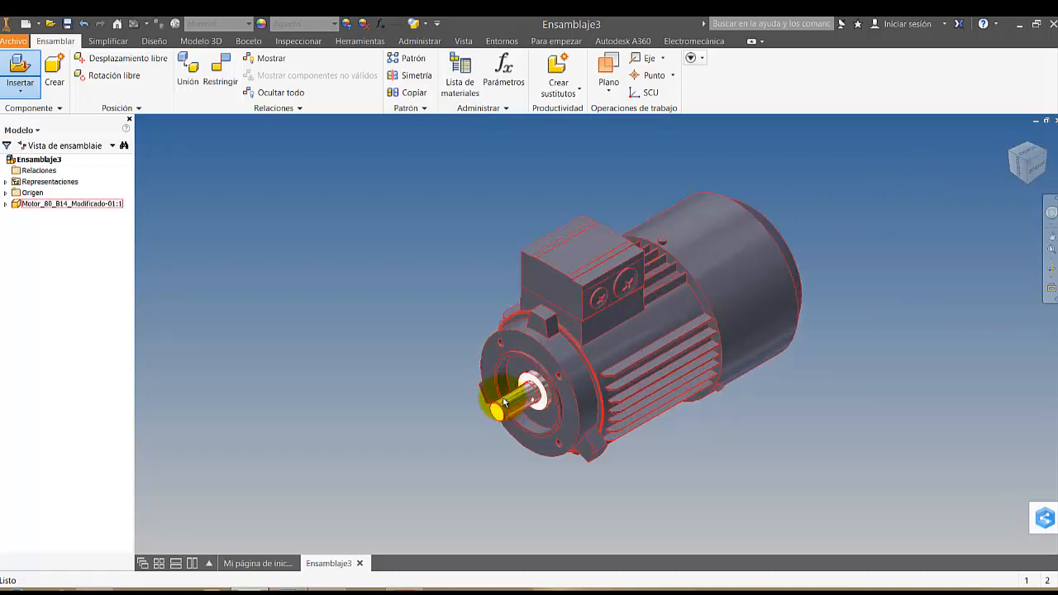
Set the visual style to Sombreado con aristas and view the motor's flange and shaft up close
scroll(496, 411, "up", 5)
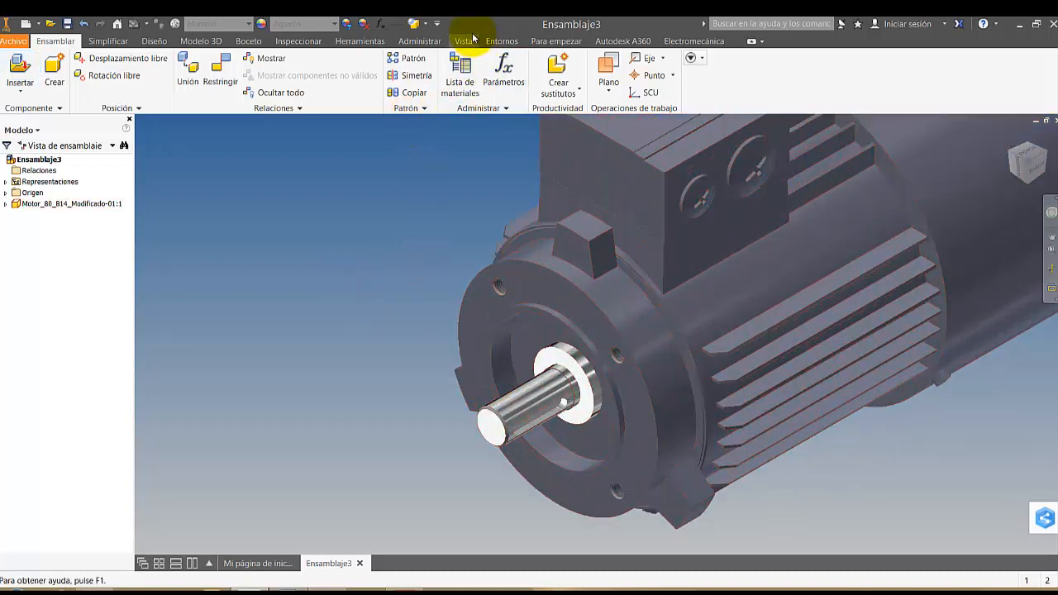
left_click(425, 30)
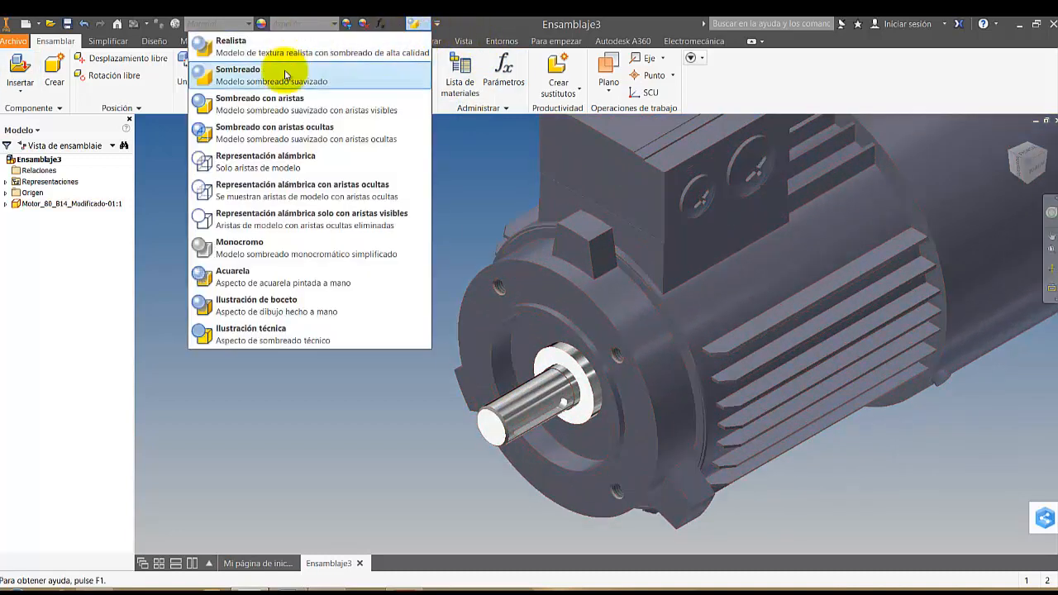
left_click(277, 104)
scroll(507, 228, "down", 5)
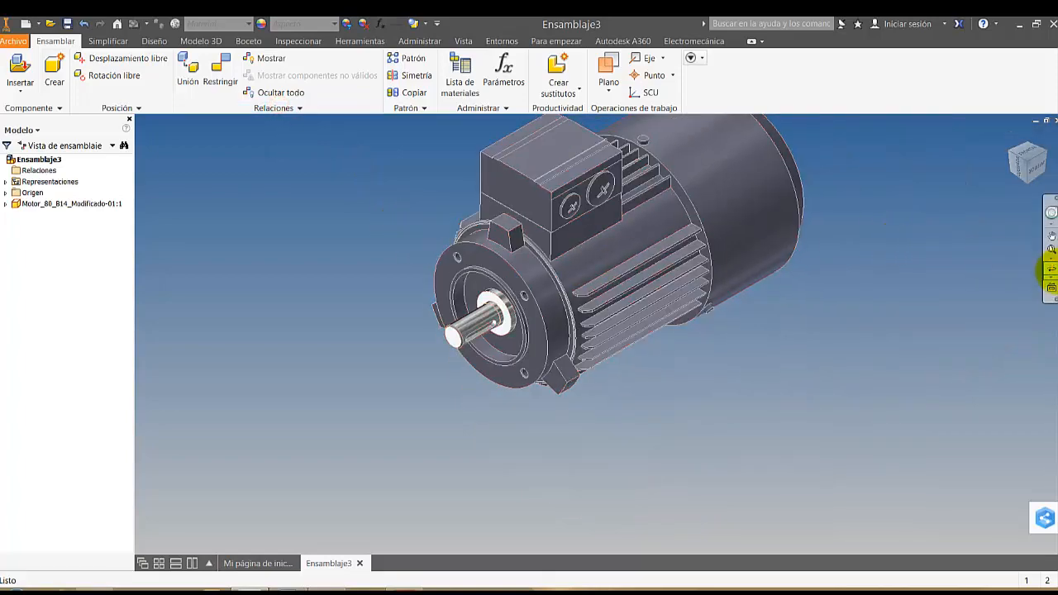
left_click(1051, 267)
left_click_drag(703, 304, 628, 332)
scroll(543, 320, "up", 3)
key("Escape")
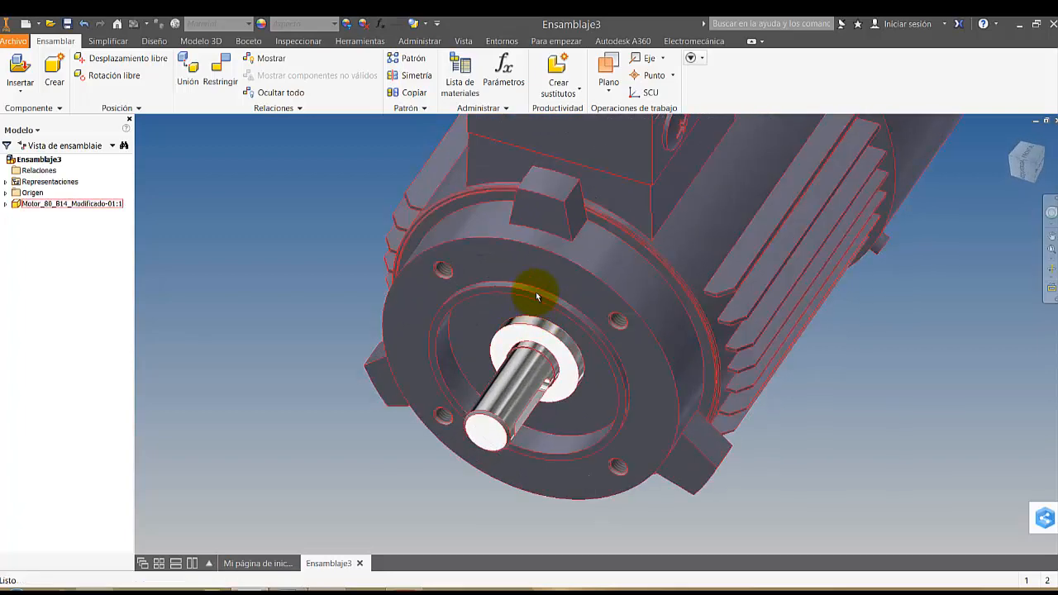
Try to start a 2D sketch on the library motor's front flange face, and return to the assembly
double_click(478, 265)
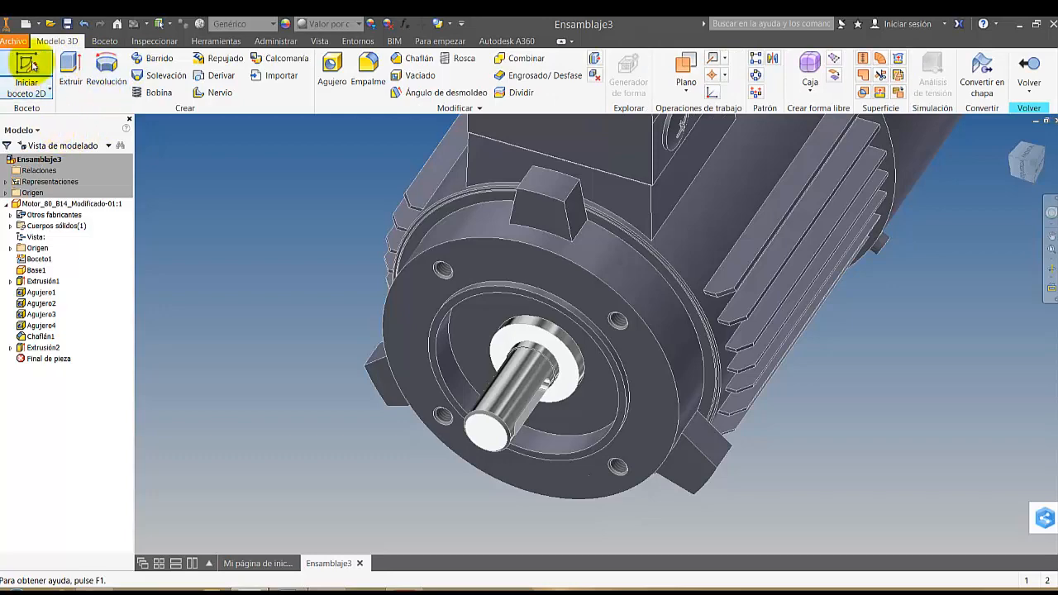
left_click(32, 66)
left_click(504, 261)
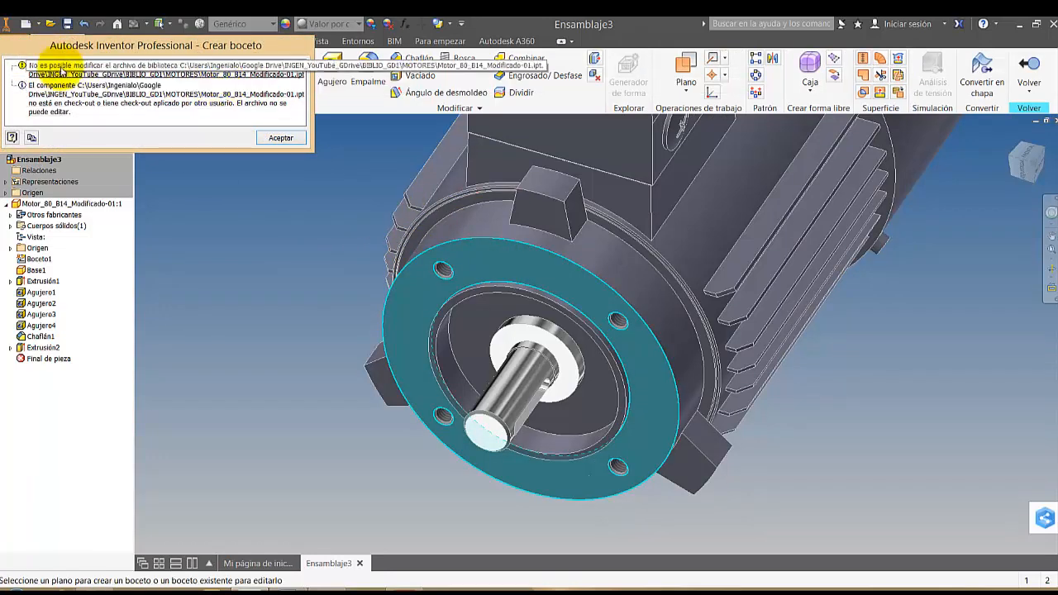
left_click(281, 137)
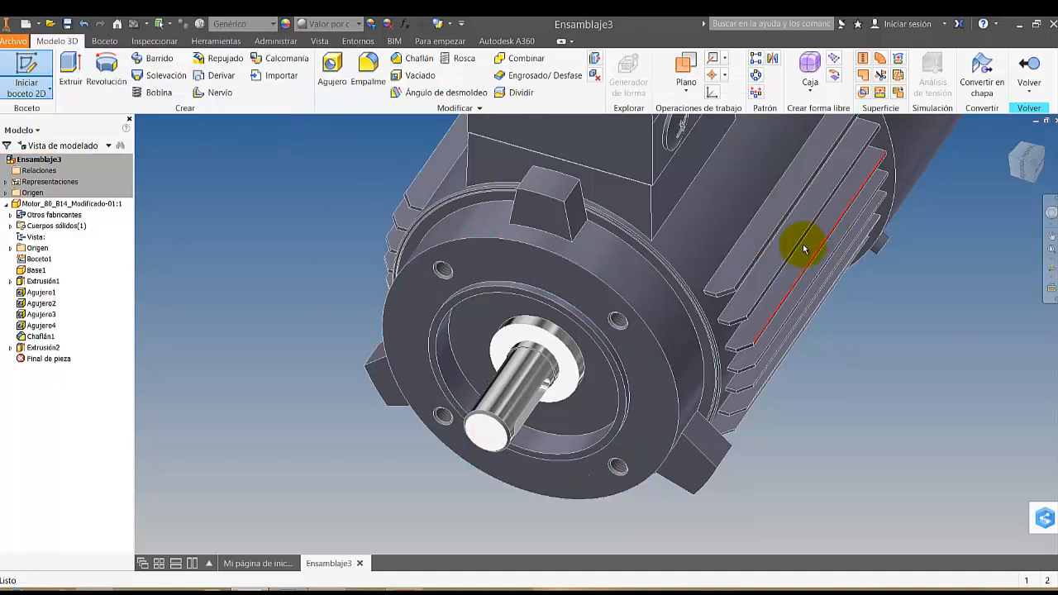
left_click(1030, 73)
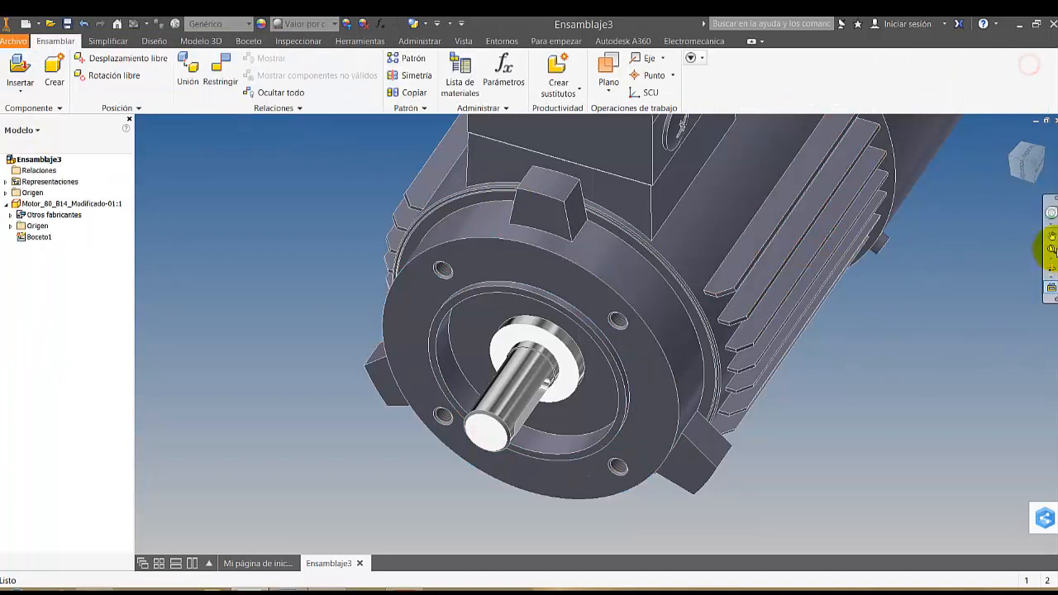
Inspect the motor from different angles and close the assembly without saving it
left_click(1051, 267)
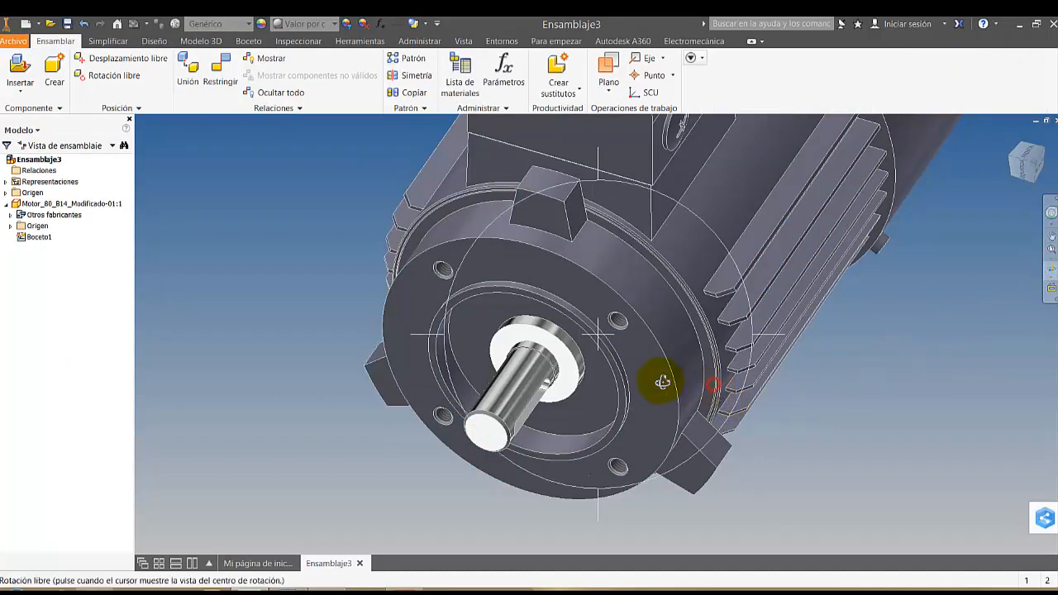
left_click_drag(663, 382, 626, 366)
scroll(633, 354, "up", 3)
middle_click_drag(668, 363, 687, 391)
scroll(687, 392, "down", 1)
key("Escape")
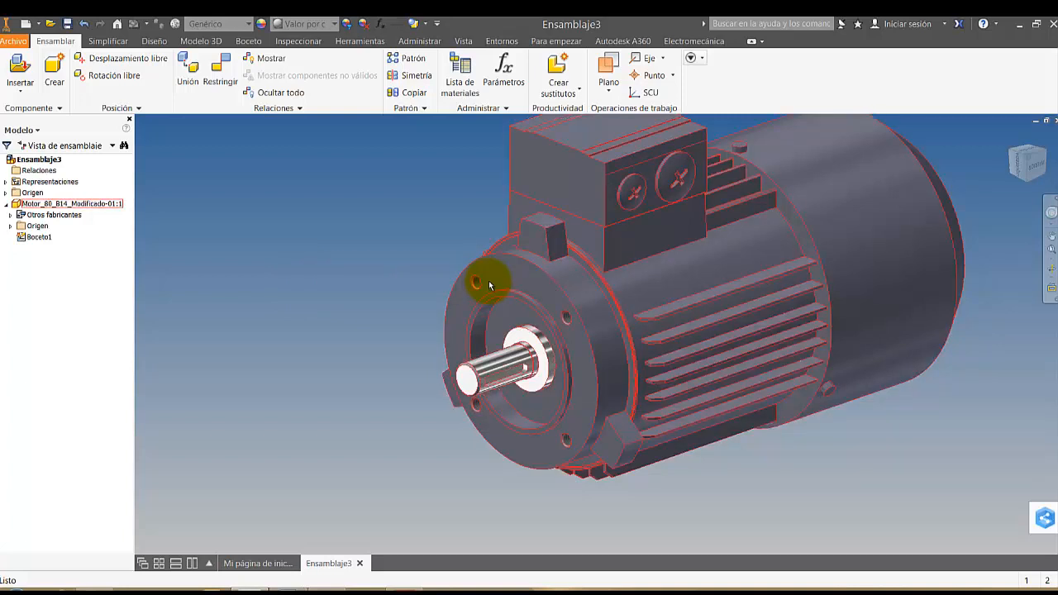
left_click(1054, 121)
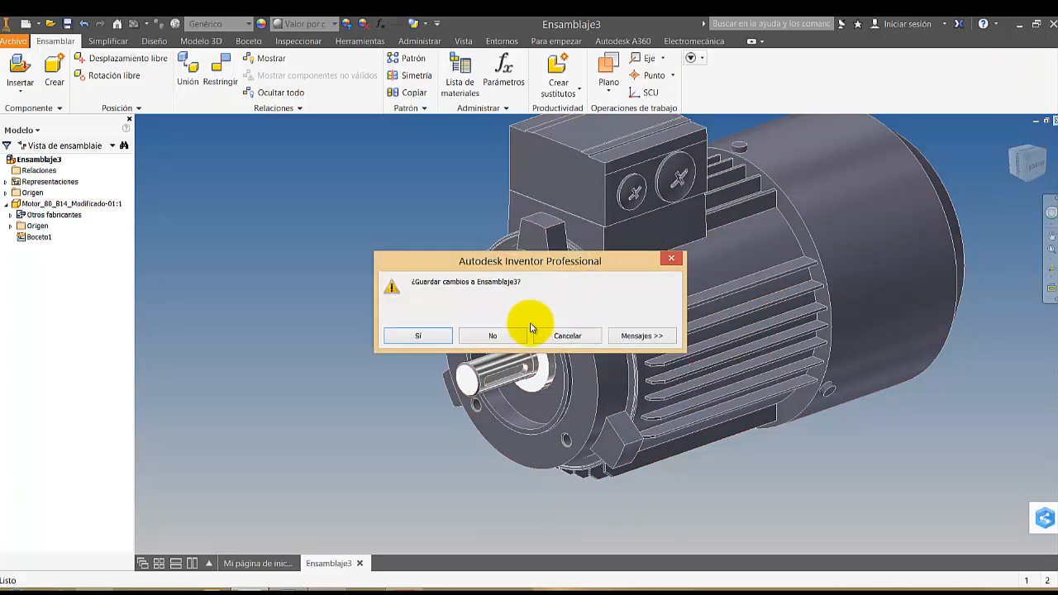
left_click(493, 336)
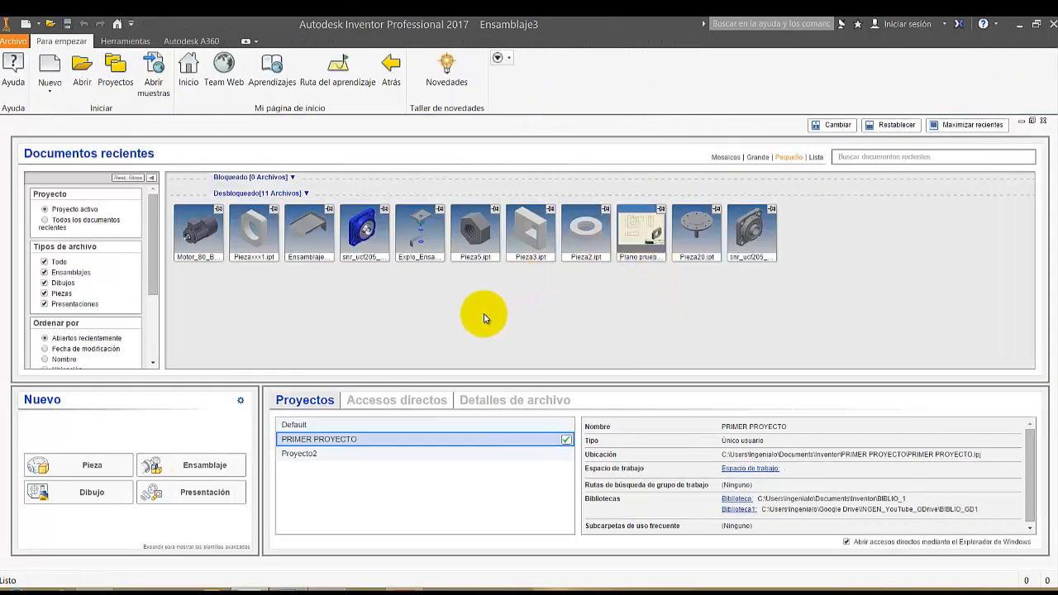
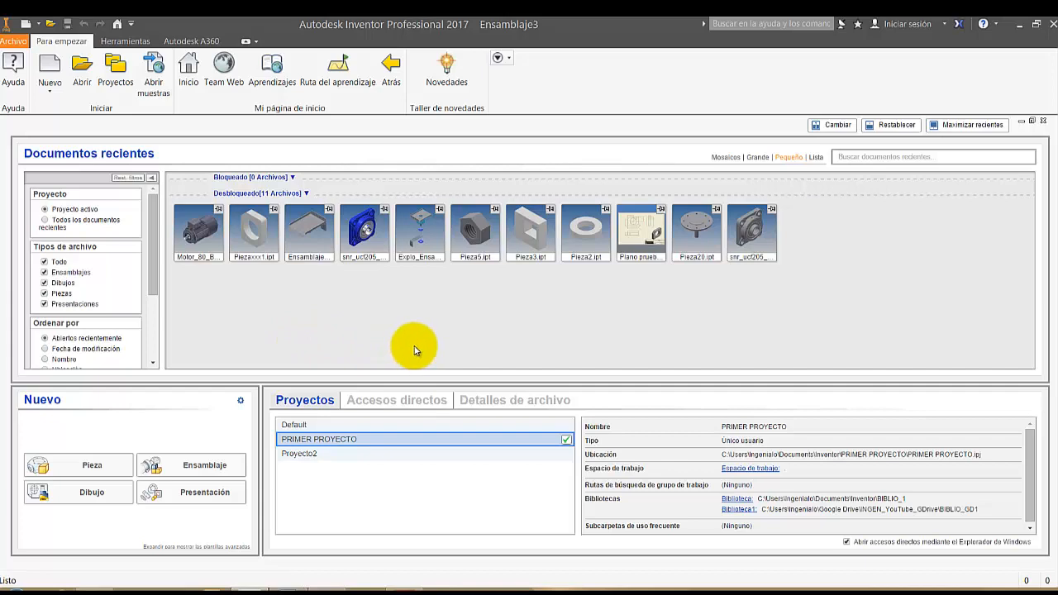
Create a new assembly containing an in-place Normal.ipt part named Ejemplo de motor escalado, and finish its initial sketch empty
left_click(45, 63)
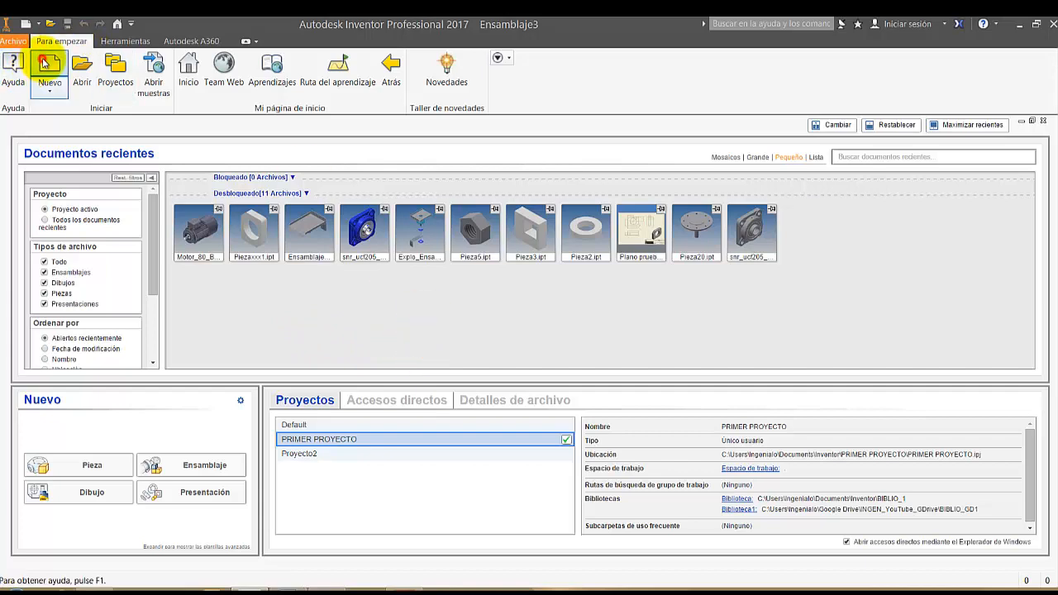
double_click(590, 239)
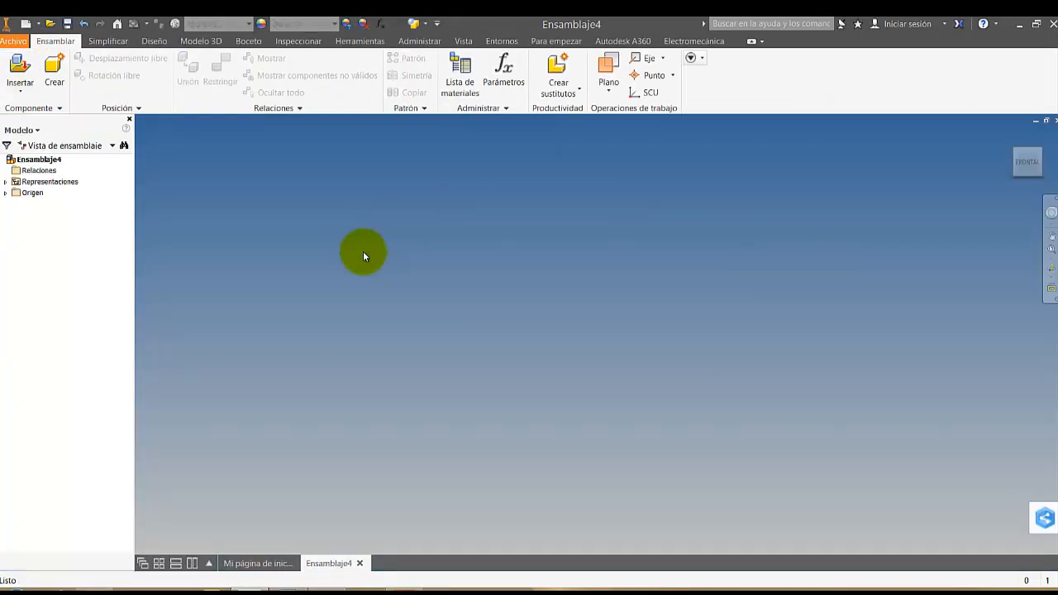
left_click(54, 73)
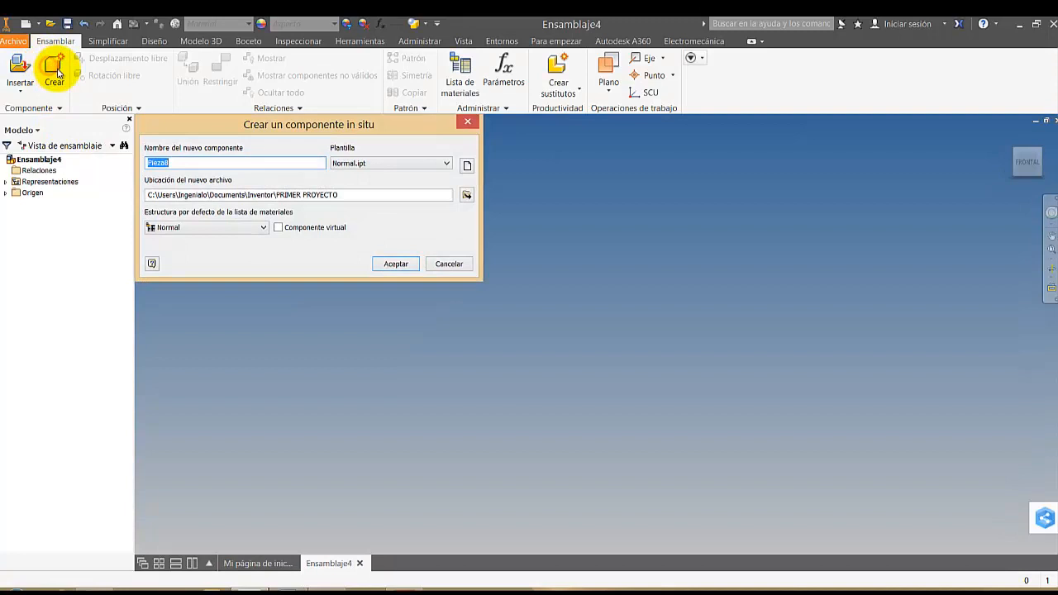
double_click(183, 161)
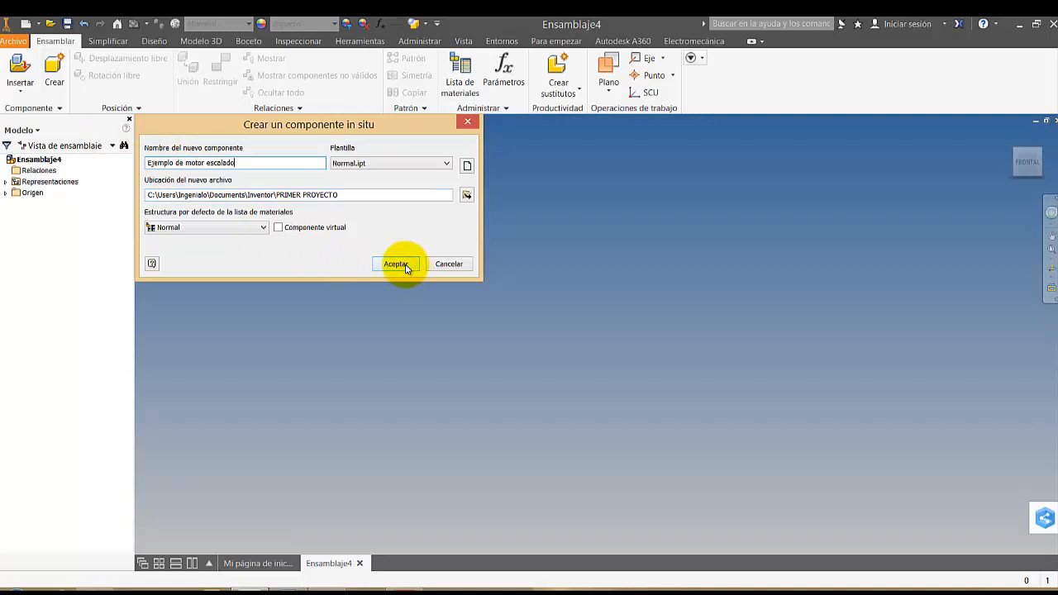
left_click(405, 265)
left_click(547, 323)
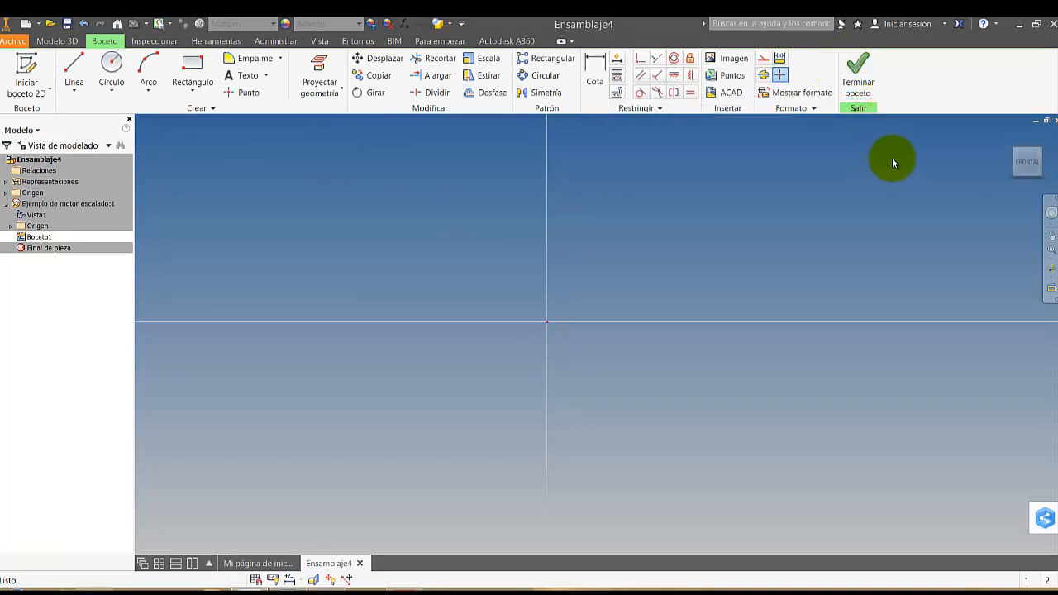
left_click(864, 77)
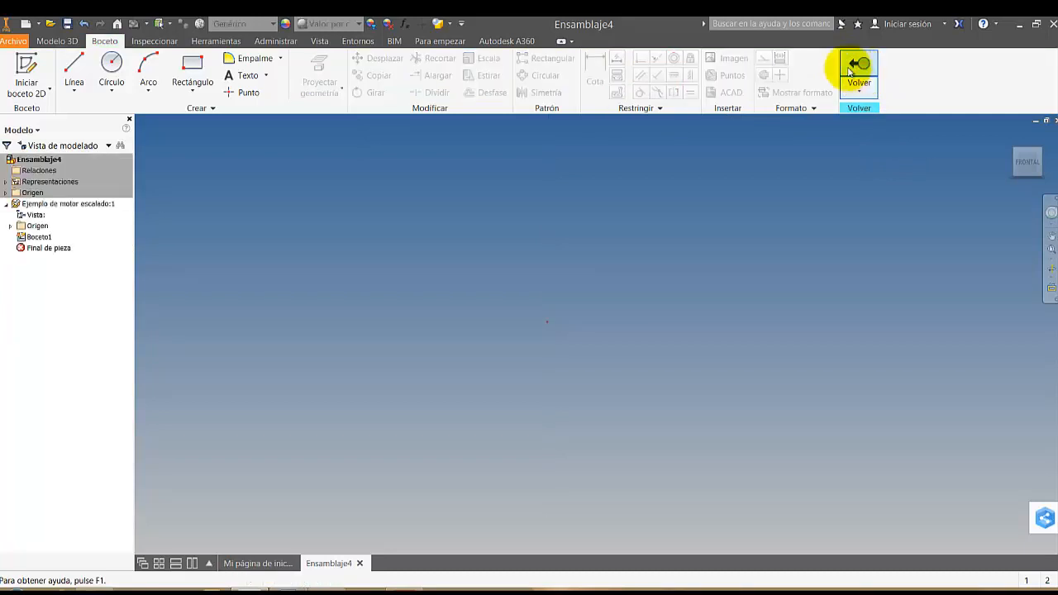
left_click(71, 42)
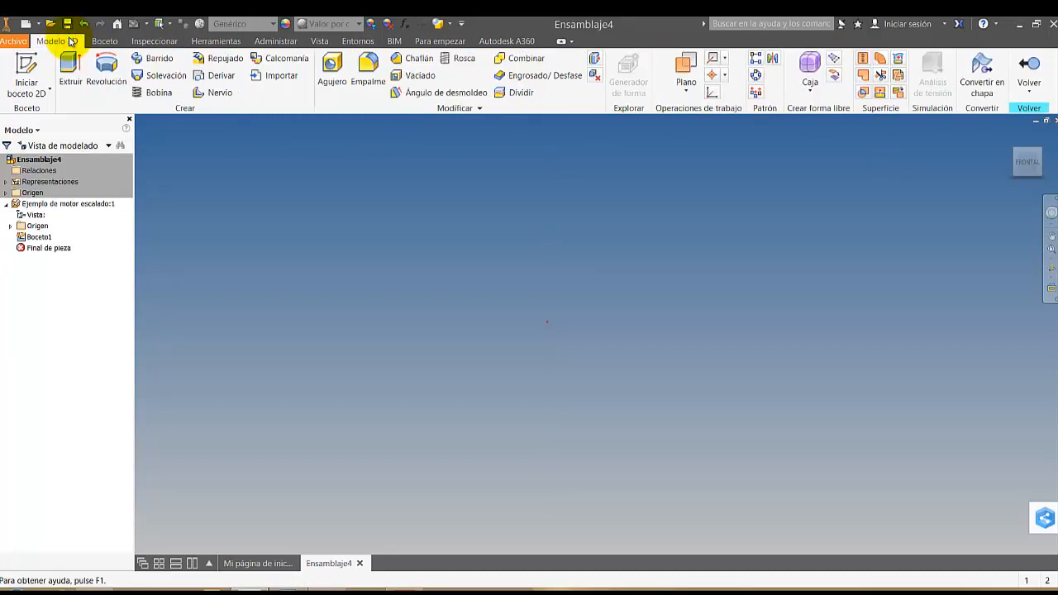
left_click(216, 79)
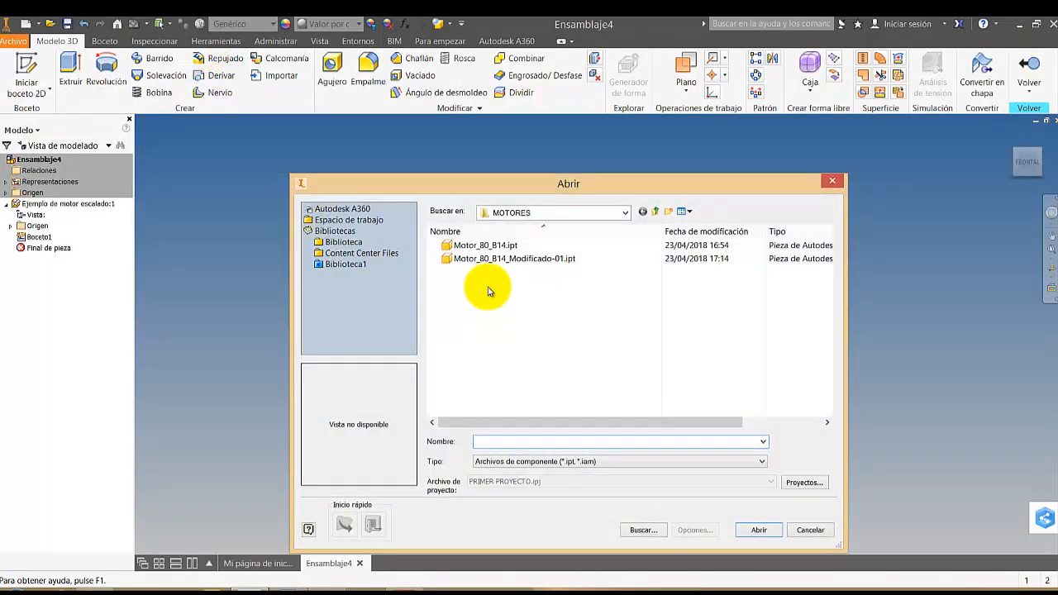
double_click(483, 260)
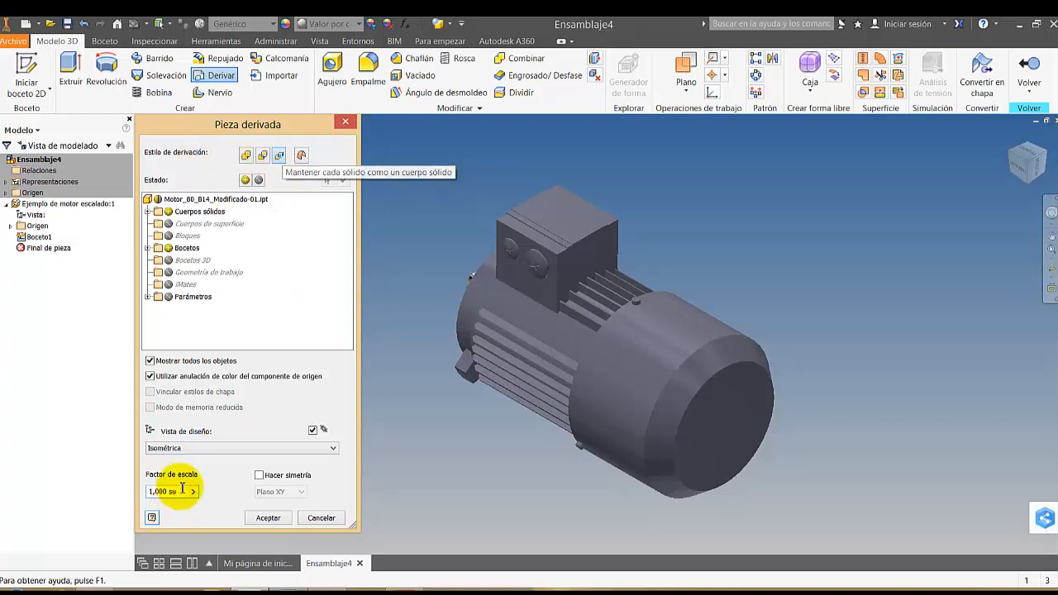
left_click_drag(183, 492, 123, 491)
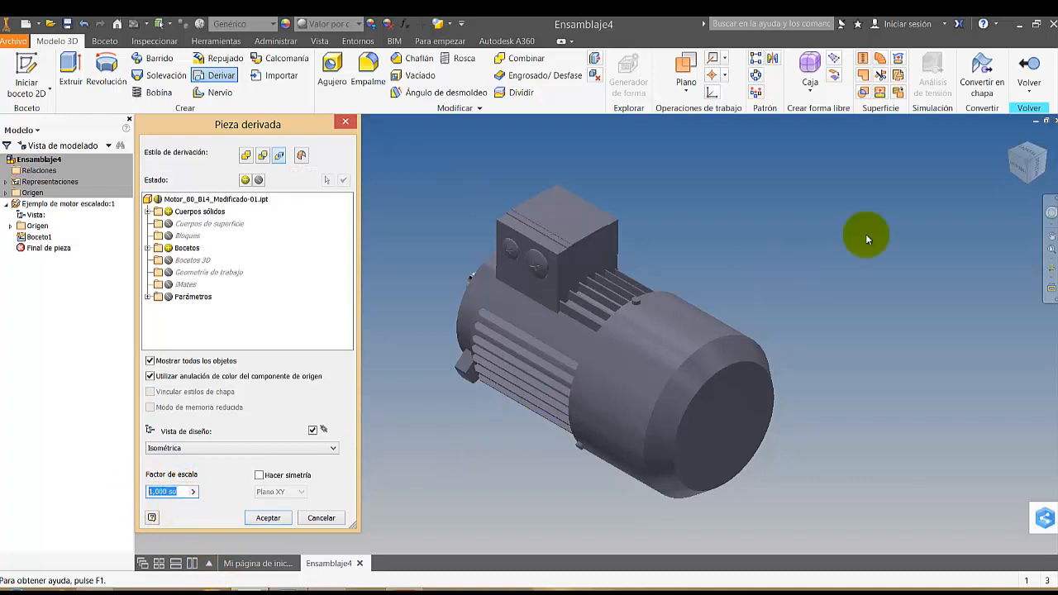
left_click(411, 293)
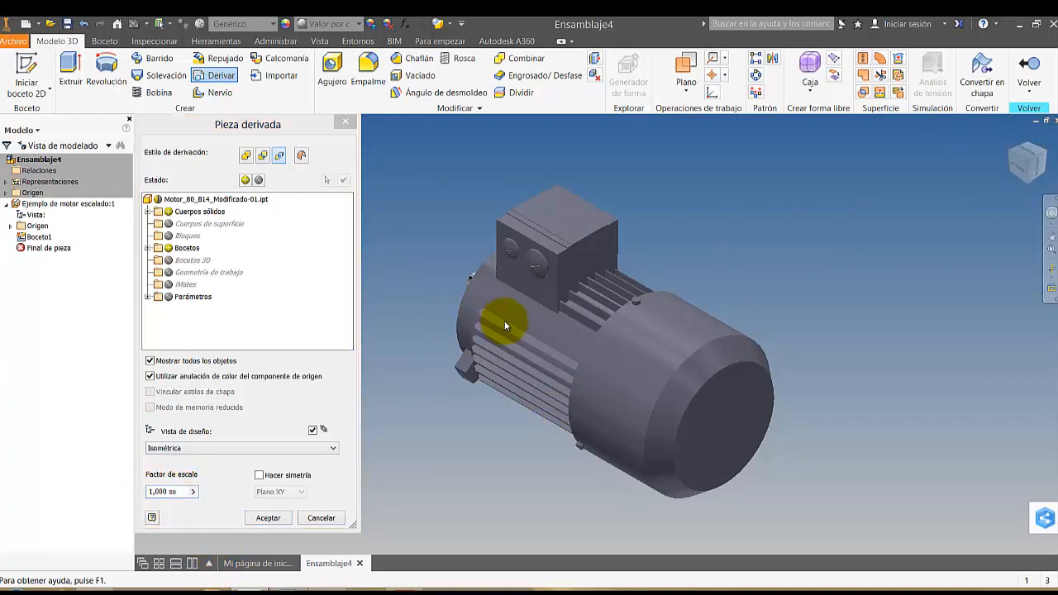
key("Escape")
left_click(1009, 149)
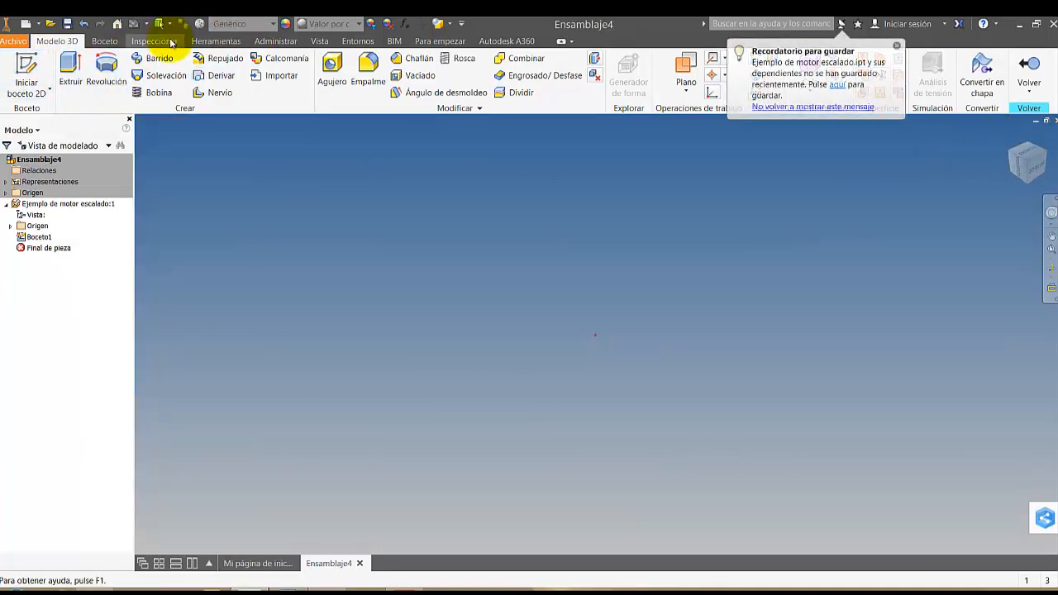
Derive Motor_80_B14_Modificado-01.ipt from the MOTORES library folder, previewing it at scale factors 1,4 and 1,6 from the shaft end
left_click(216, 75)
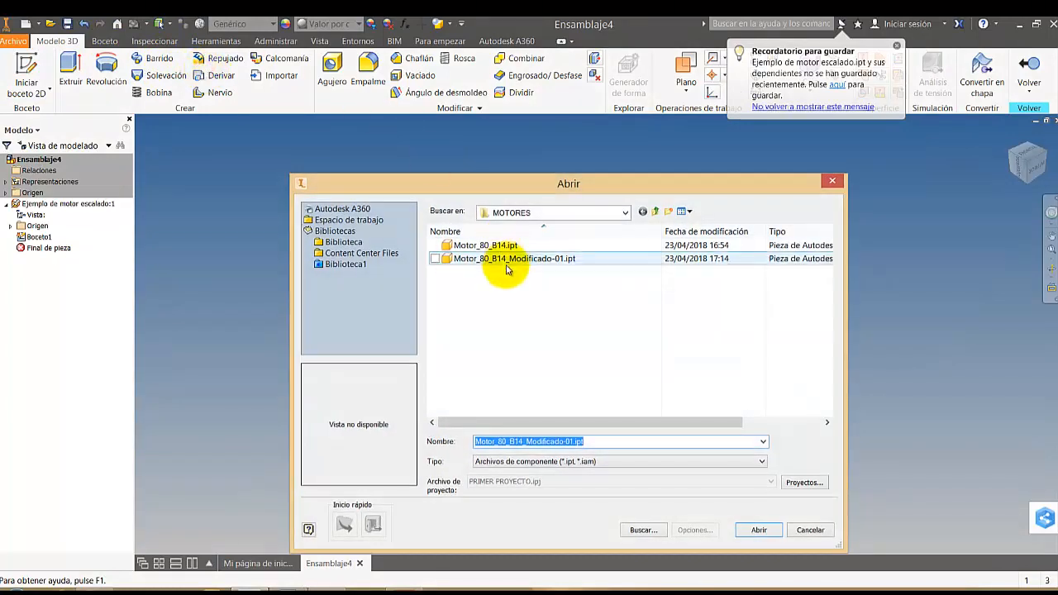
double_click(501, 261)
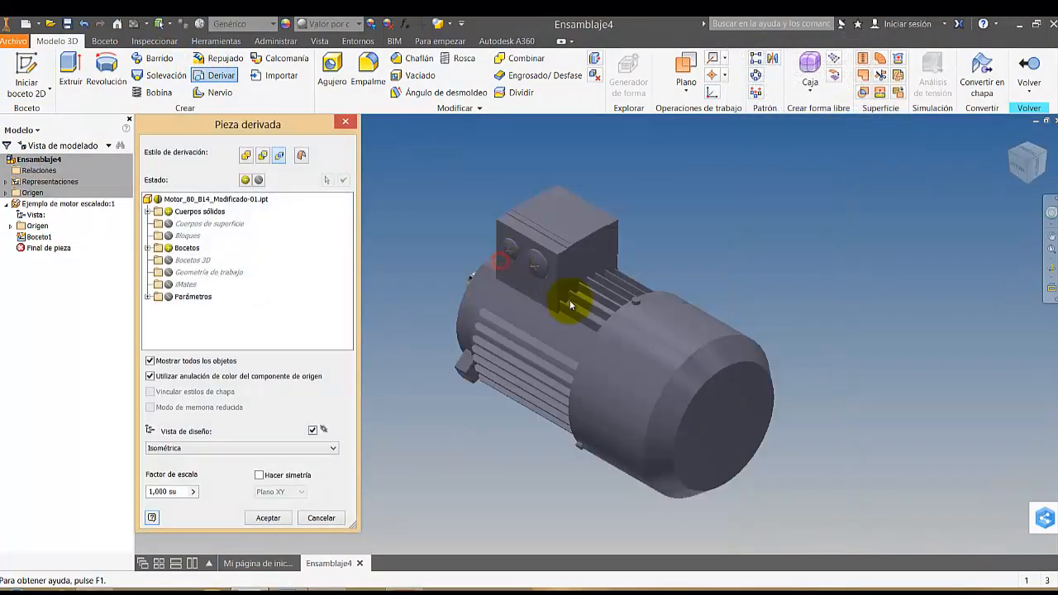
left_click_drag(176, 489, 149, 491)
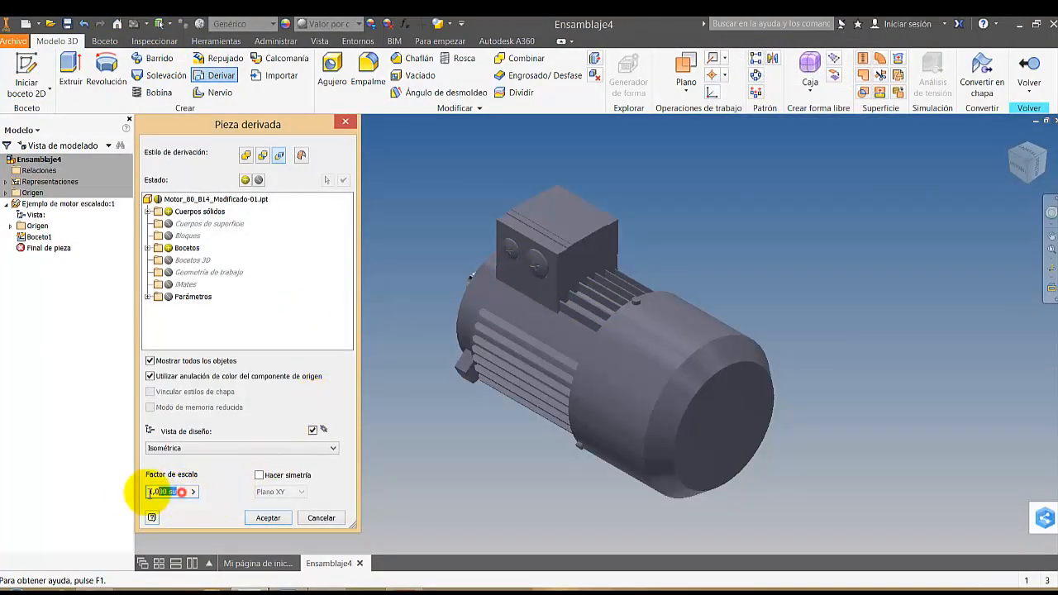
type("1,")
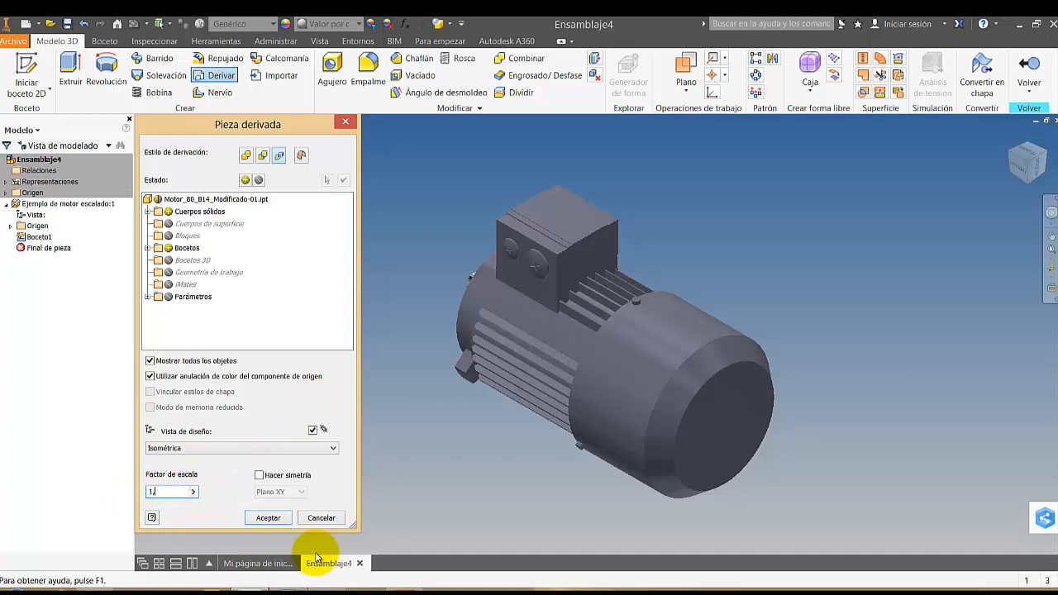
type("4")
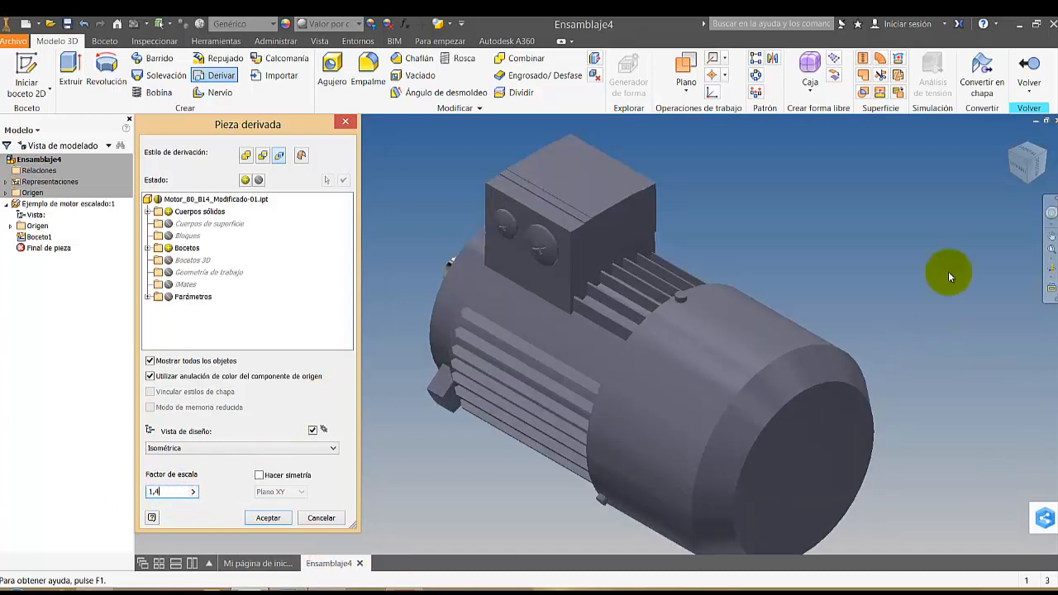
left_click(1008, 151)
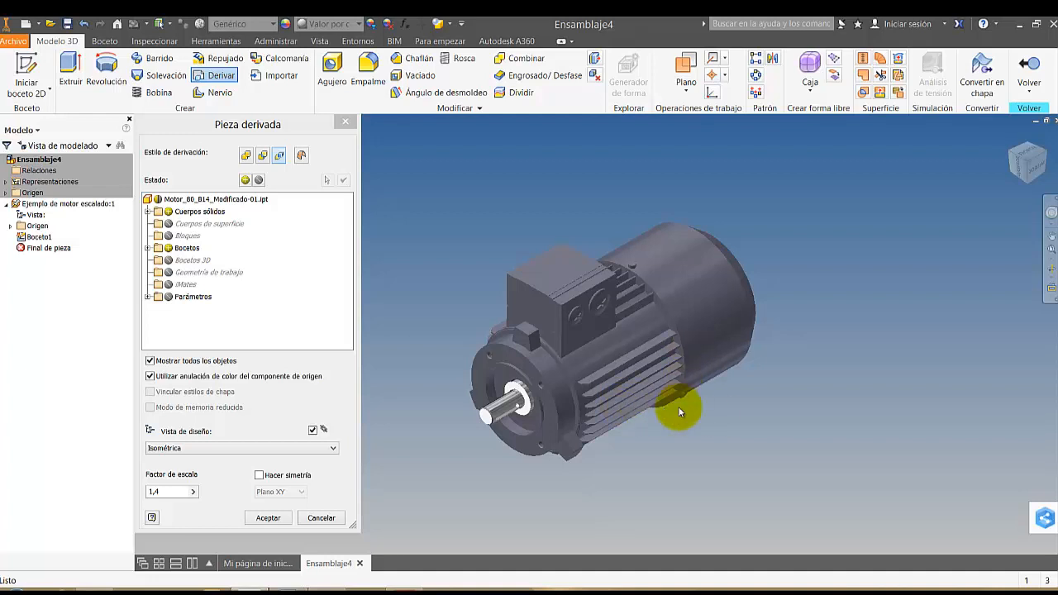
left_click(160, 493)
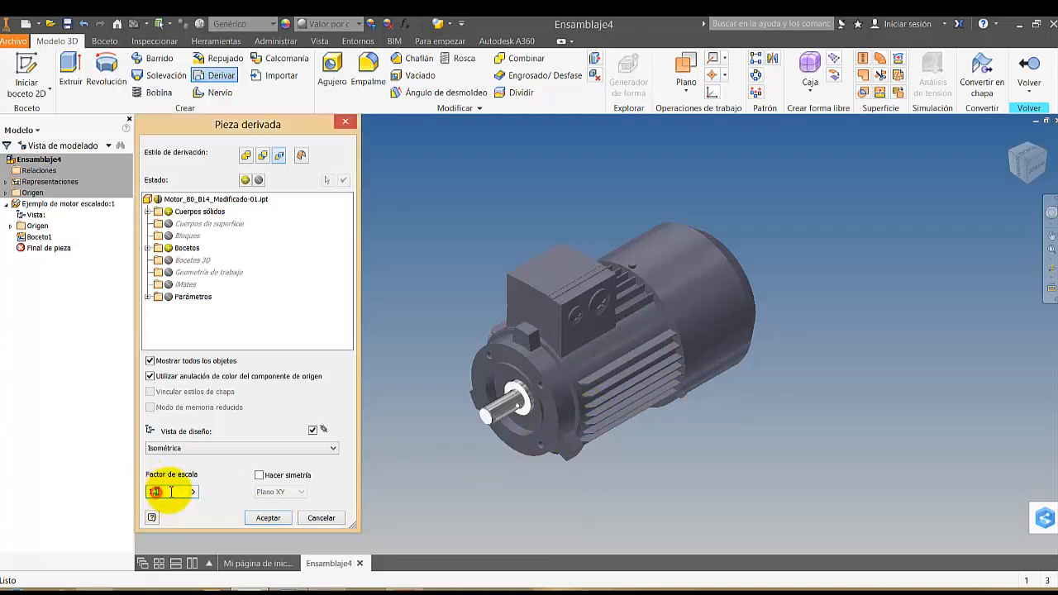
type("6")
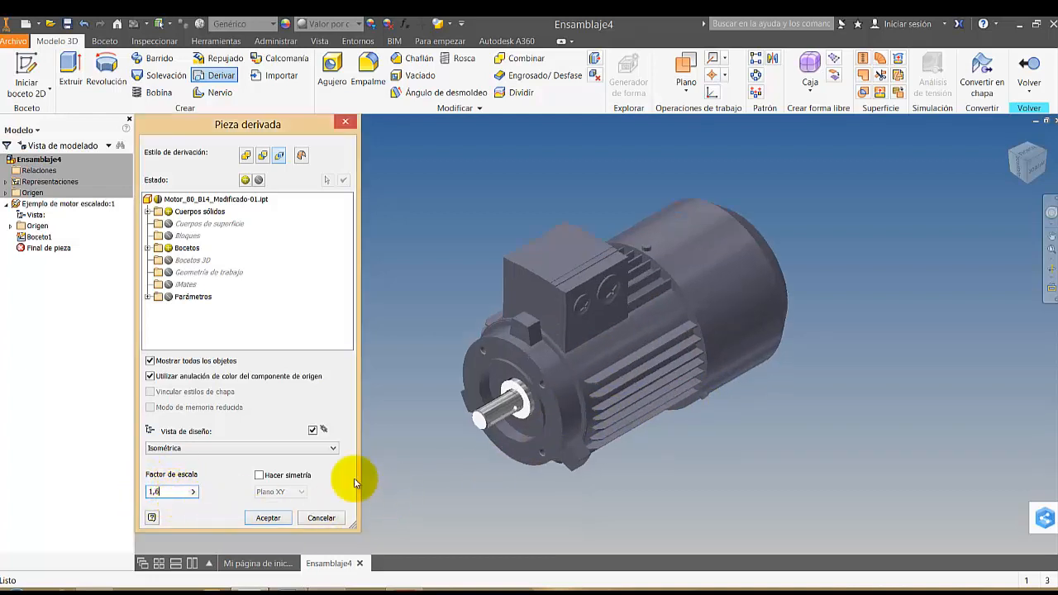
Set the derived motor's scale factor to 20 and accept the derivation together with the required base component change
double_click(175, 493)
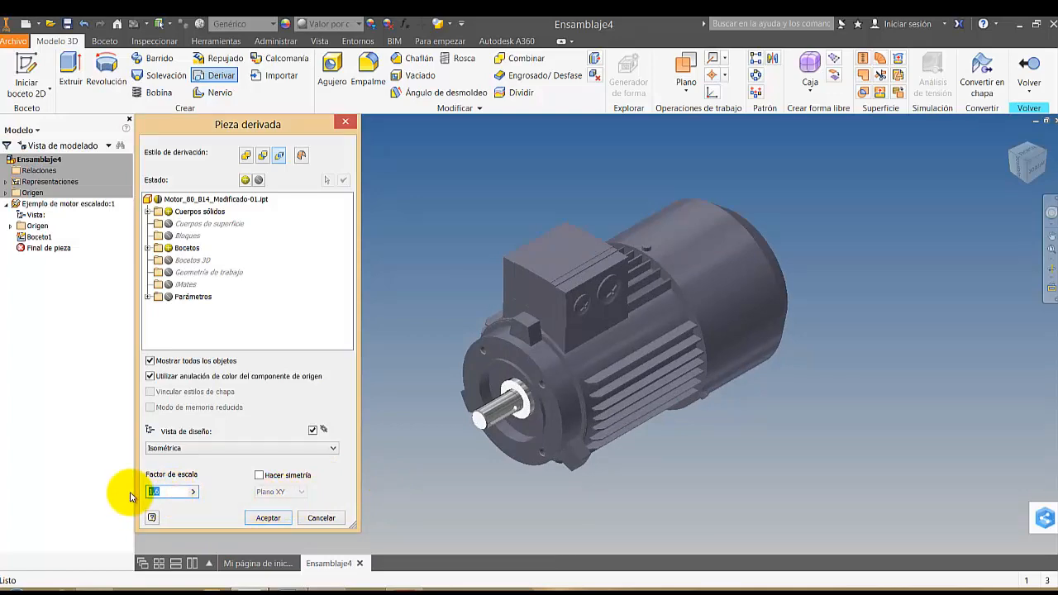
type("20")
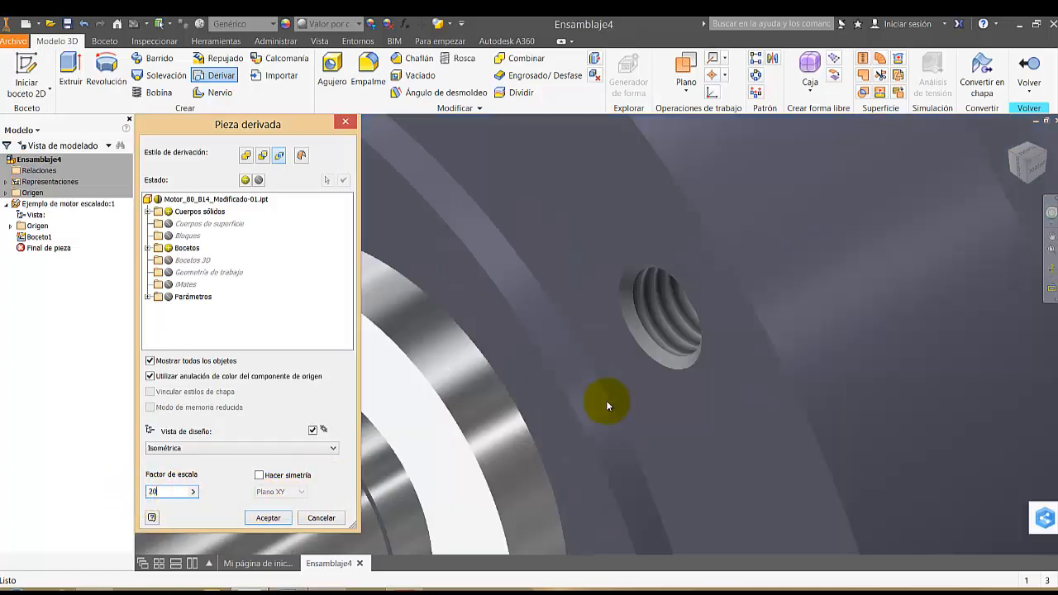
scroll(768, 374, "down", 10)
middle_click_drag(773, 376, 703, 398)
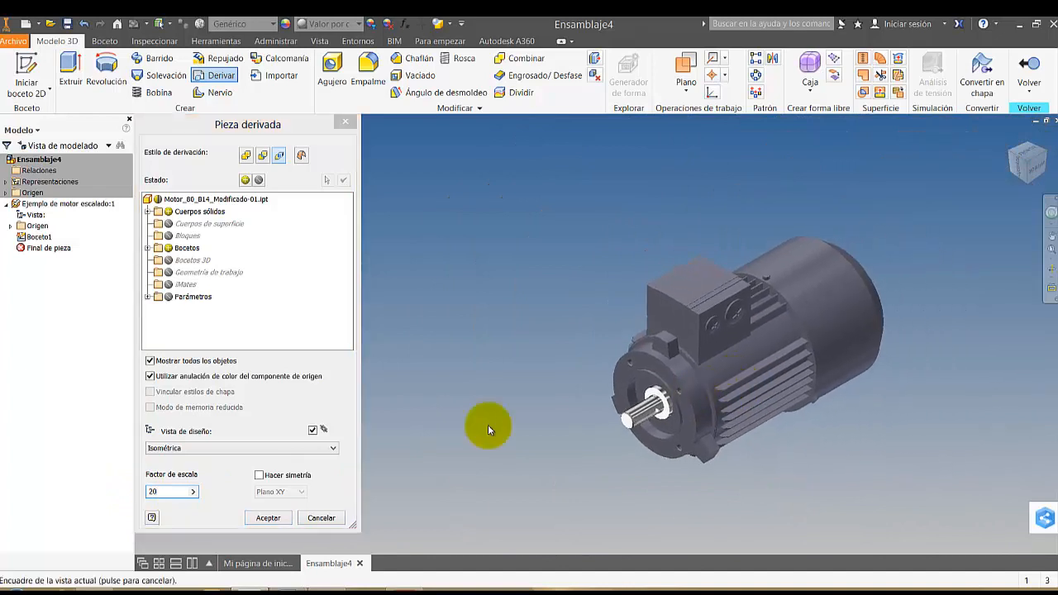
left_click(268, 518)
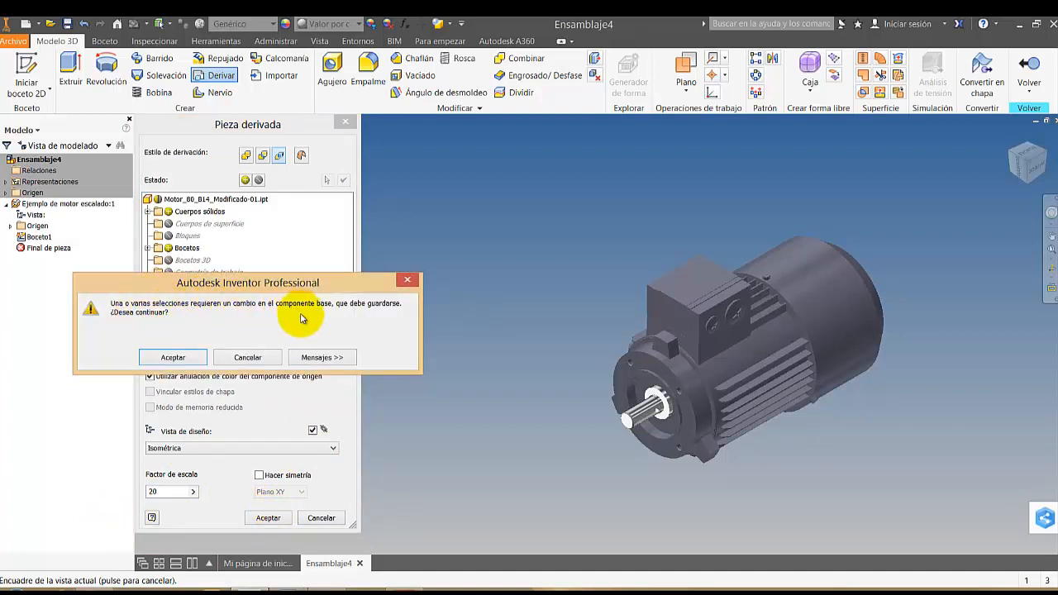
left_click(179, 357)
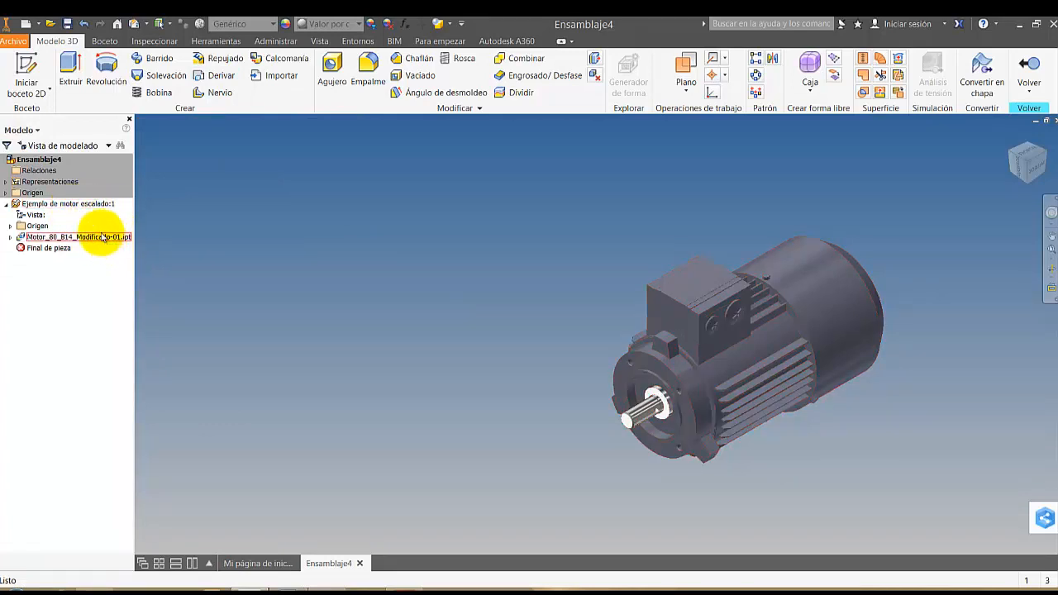
Open Ejemplo de motor escalado in its own window and view the scaled motor isometrically with its shaft end facing forward
left_click(72, 204)
right_click(72, 206)
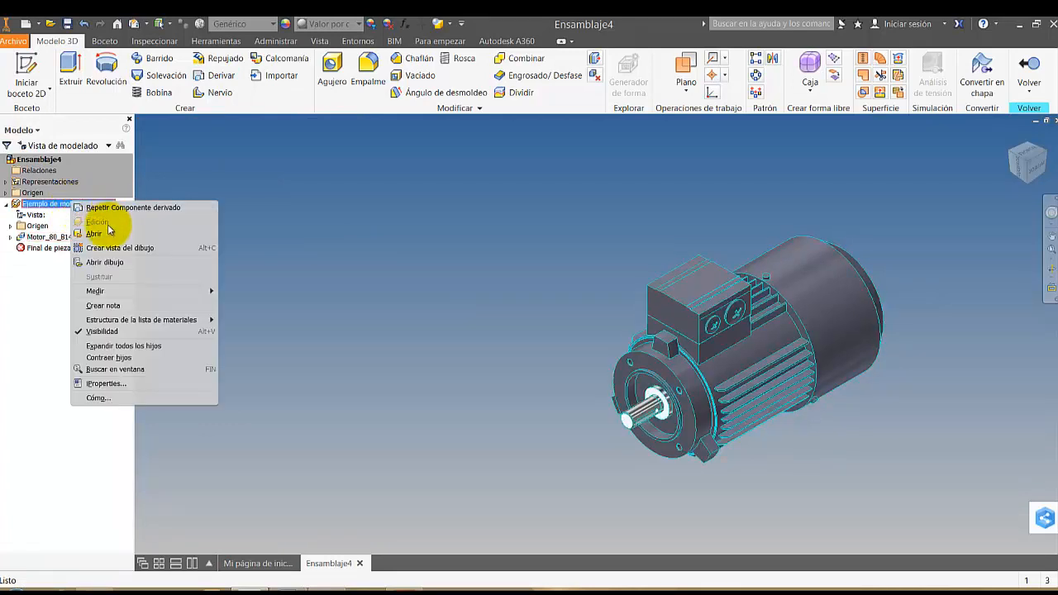
left_click(78, 213)
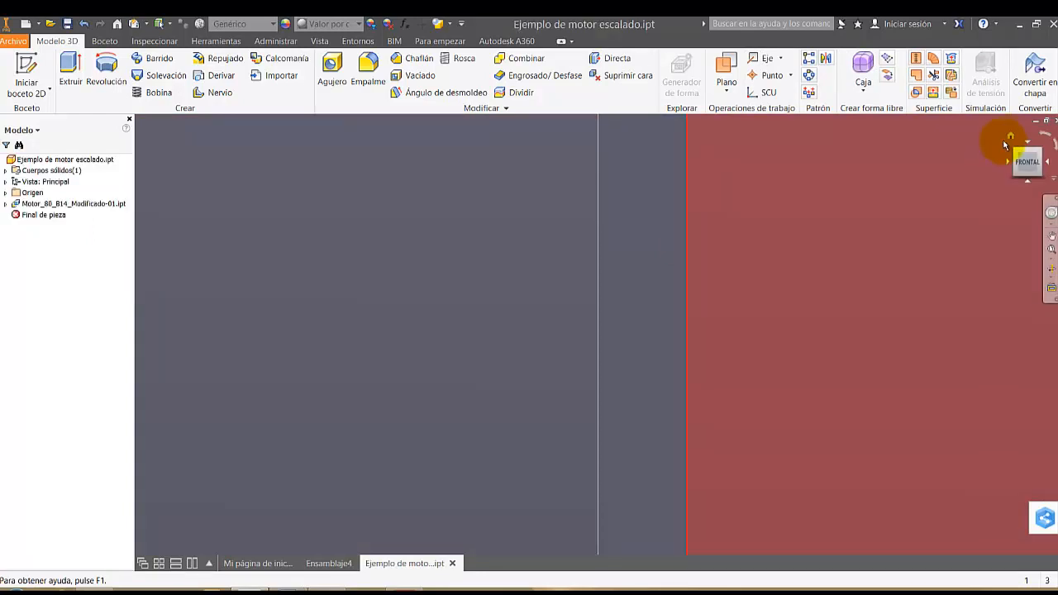
left_click(1009, 137)
left_click(1004, 149)
left_click(1000, 153)
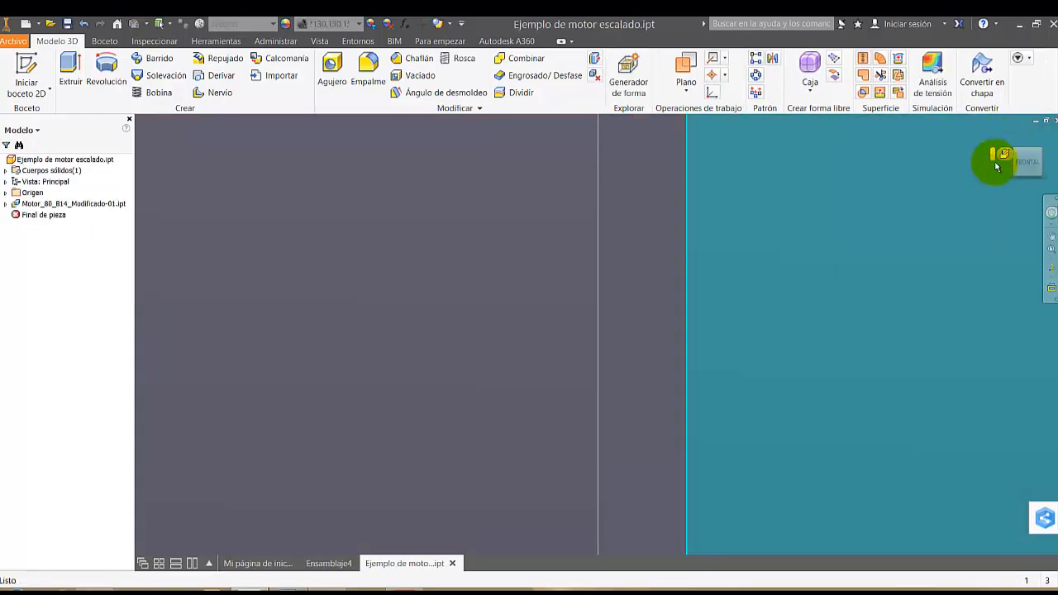
left_click(997, 164)
left_click(1013, 141)
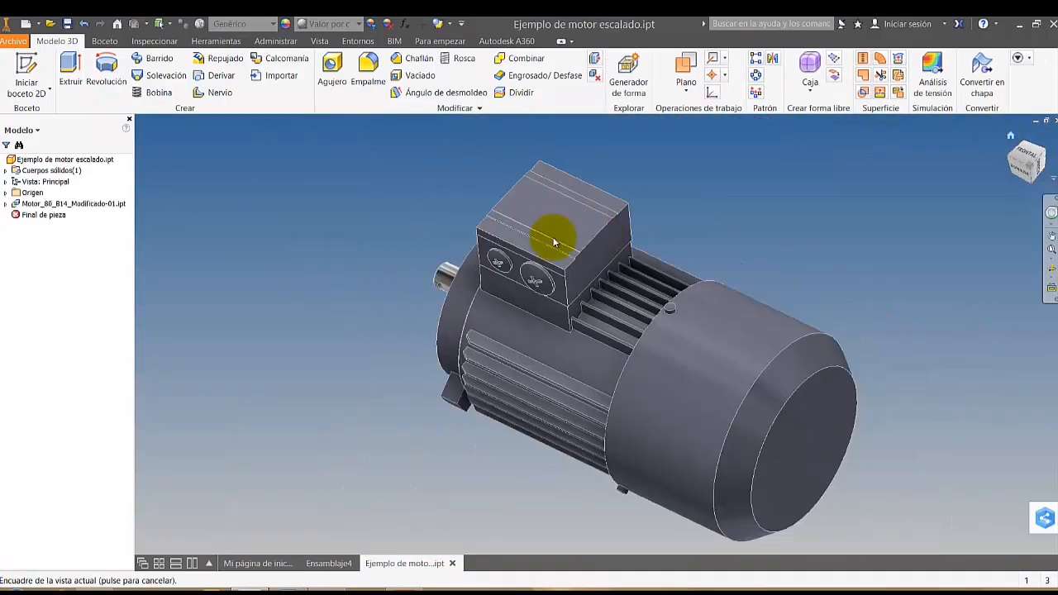
left_click(1018, 150)
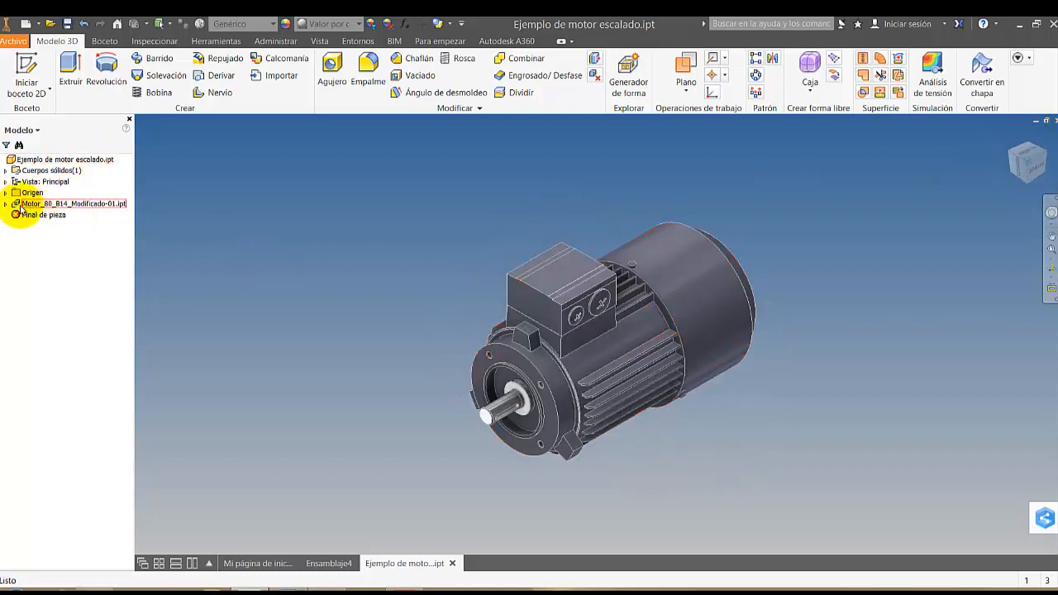
Measure the shaft-end diameter in the base part Motor_80_B14_Modificado-01.ipt and close that part without saving
double_click(91, 206)
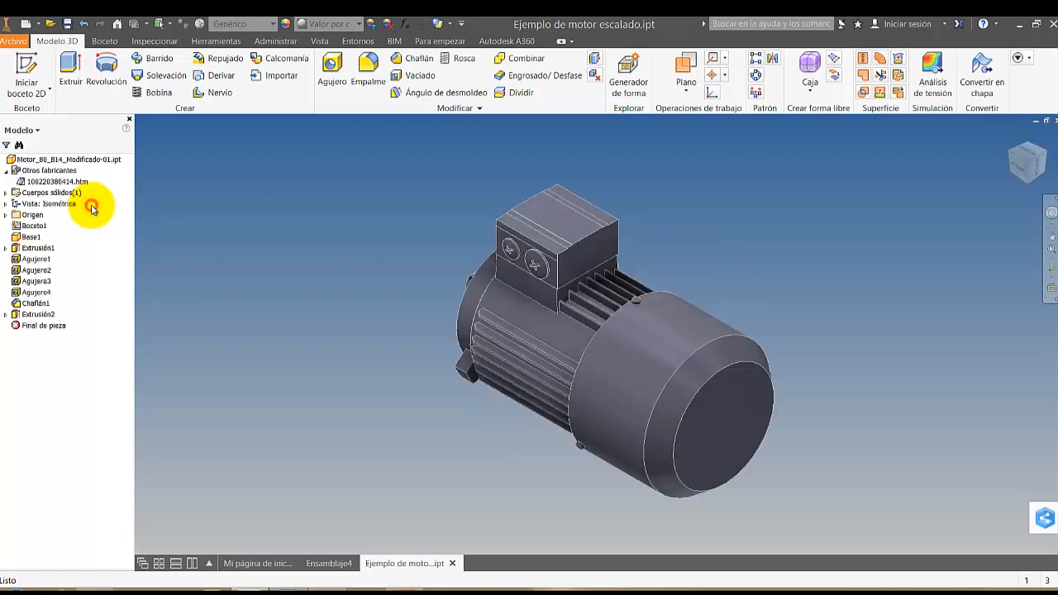
left_click(1007, 157)
scroll(319, 342, "down", 4)
right_click(314, 328)
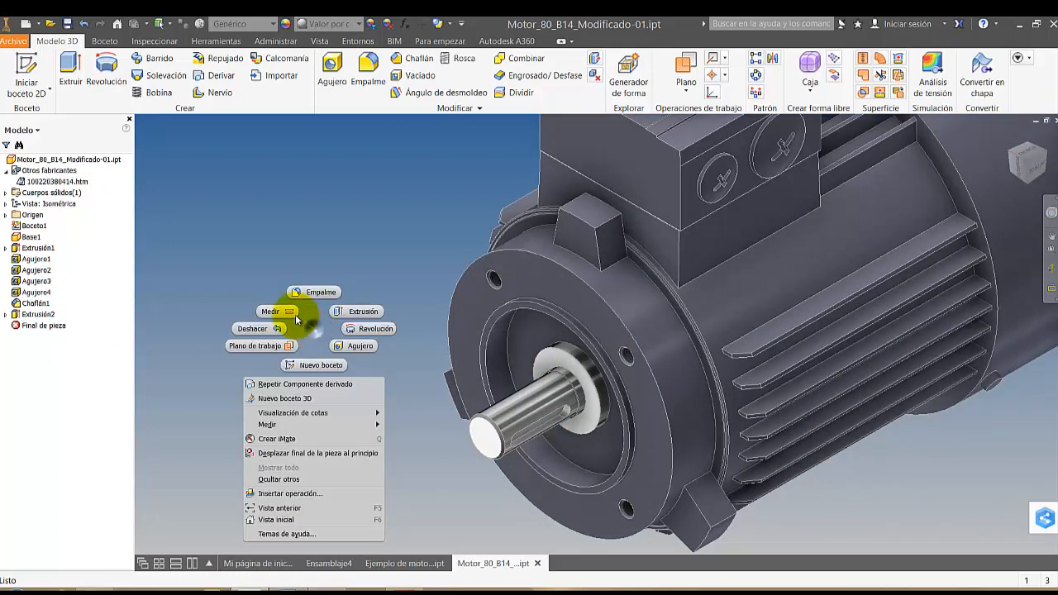
left_click(285, 313)
left_click(503, 428)
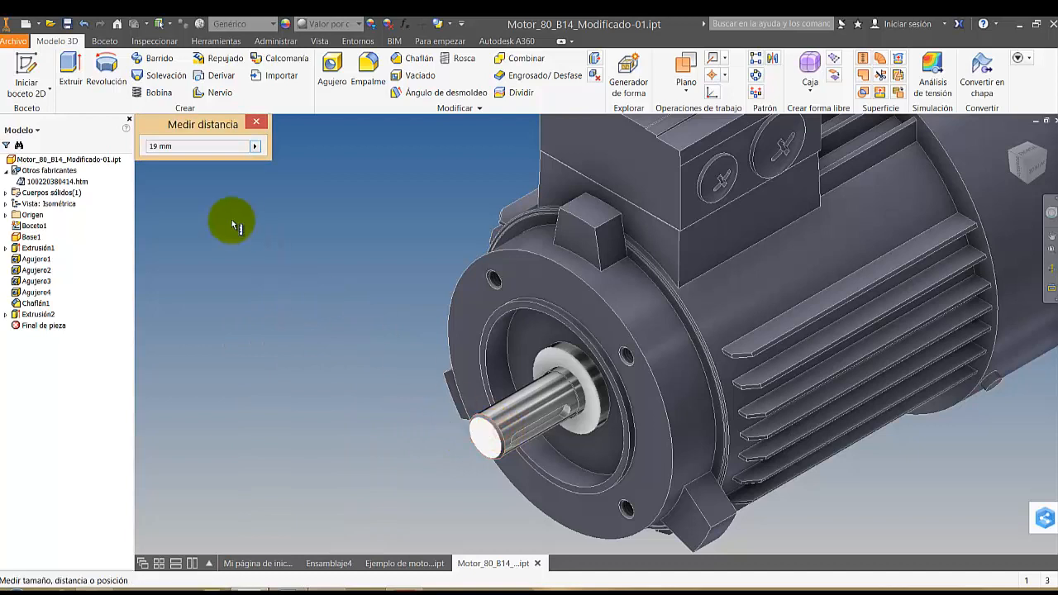
key("Escape")
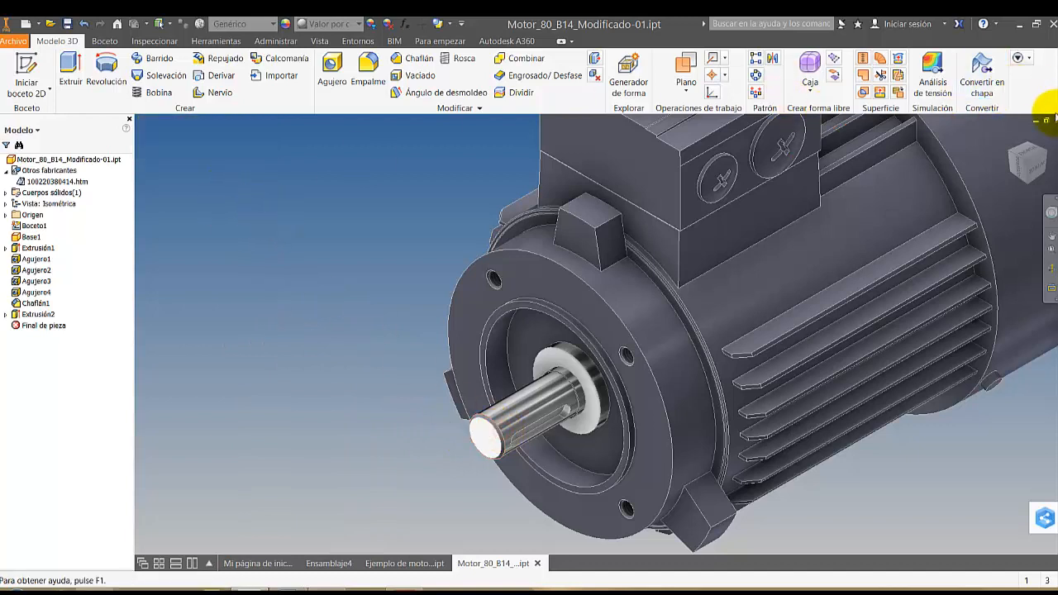
left_click(1046, 120)
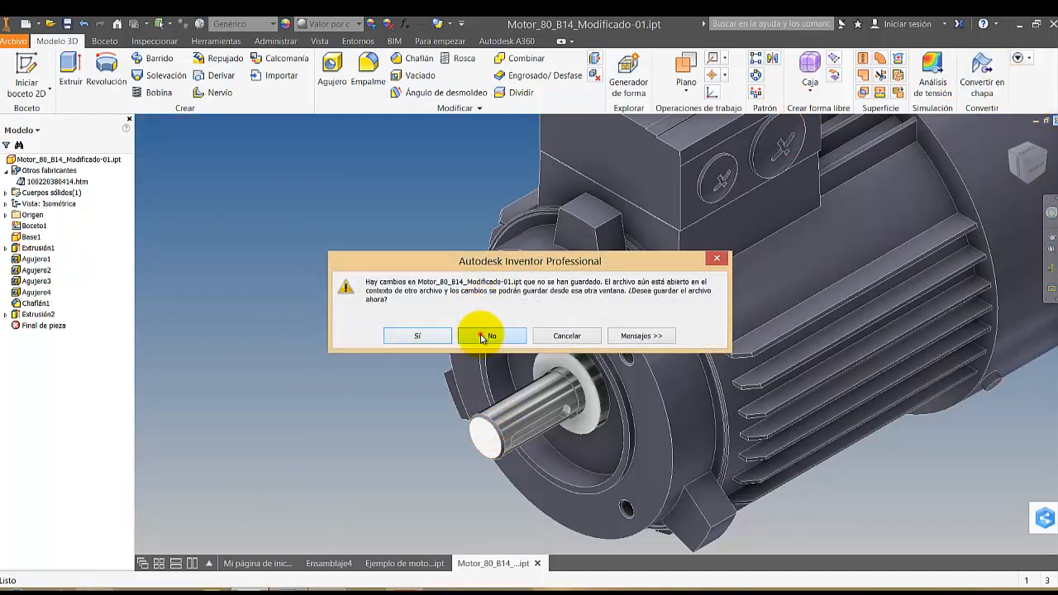
left_click(482, 338)
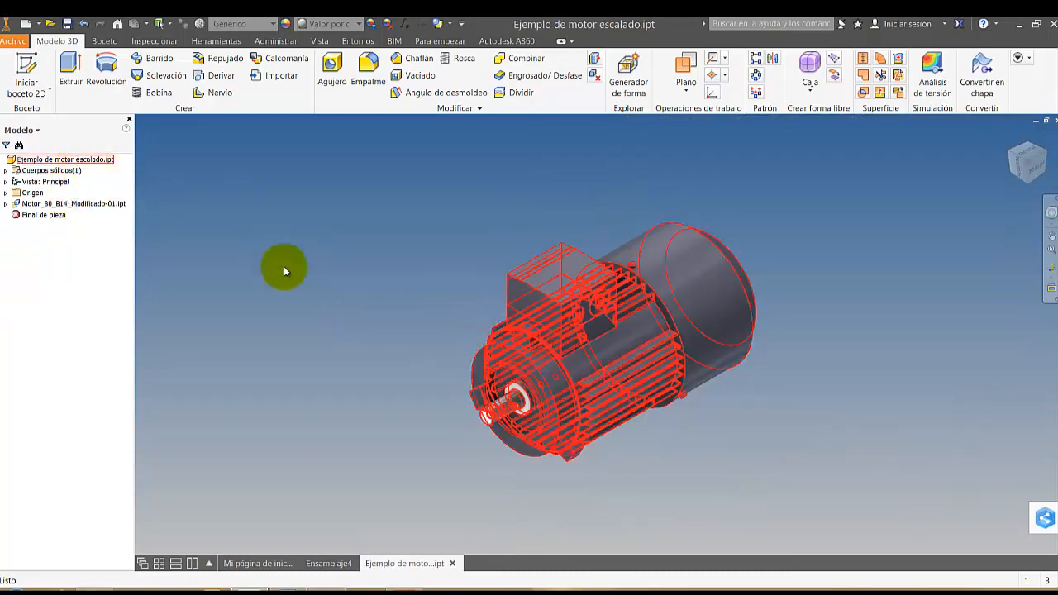
Measure the diameter of the shaft end on the scaled motor and return to a view of the whole motor
scroll(420, 430, "down", 3)
left_click(295, 328)
right_click(328, 320)
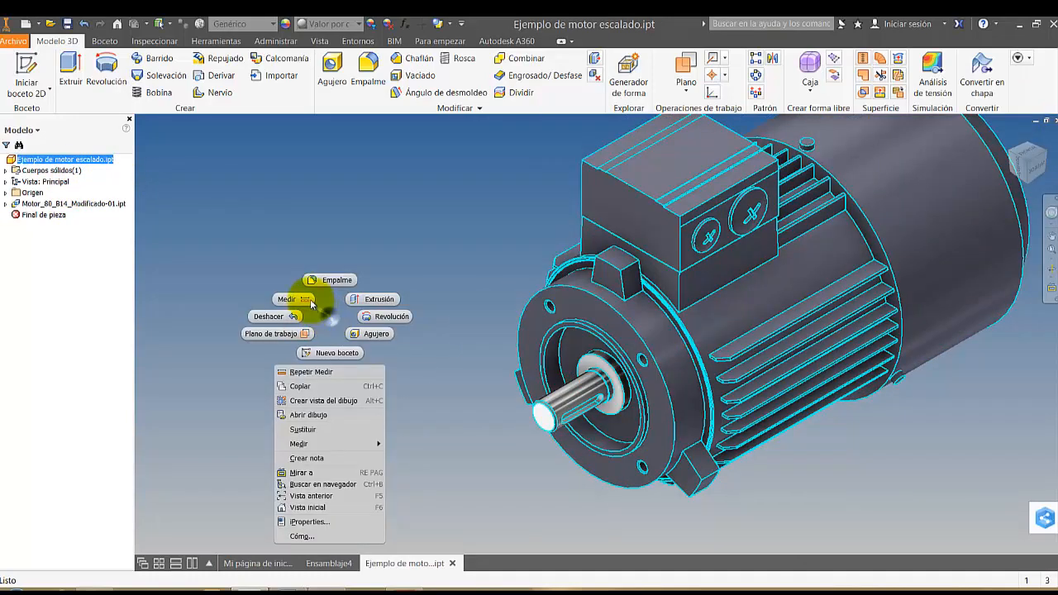
left_click(305, 296)
scroll(554, 396, "down", 4)
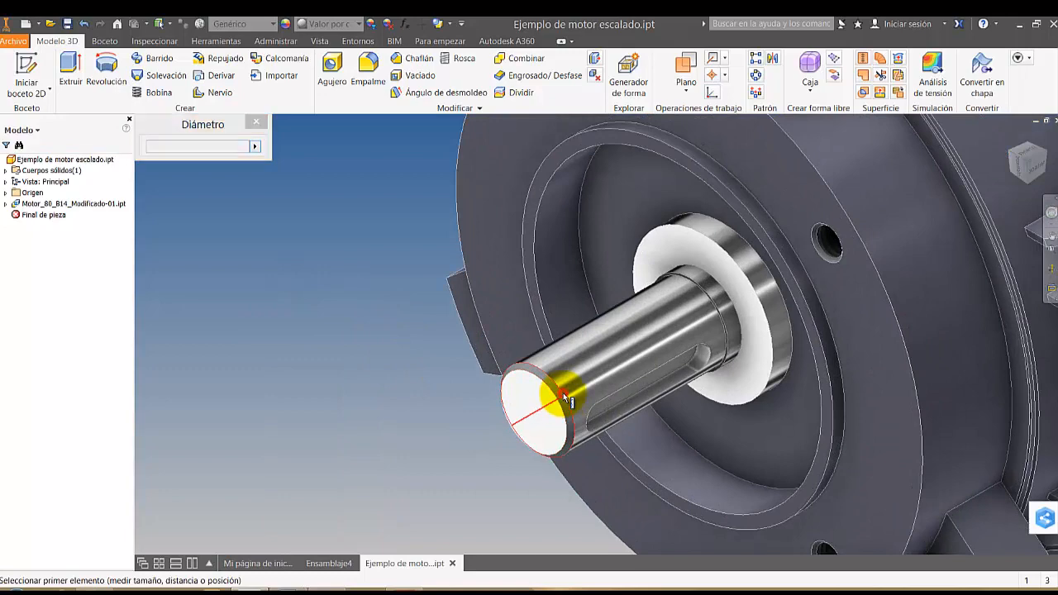
left_click(563, 393)
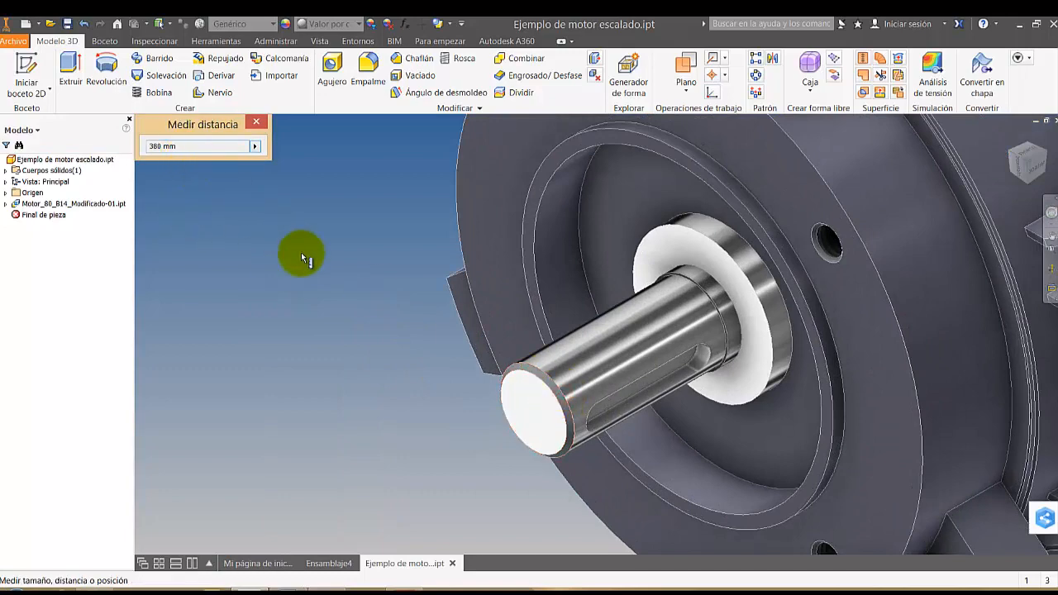
key("Escape")
left_click(223, 228)
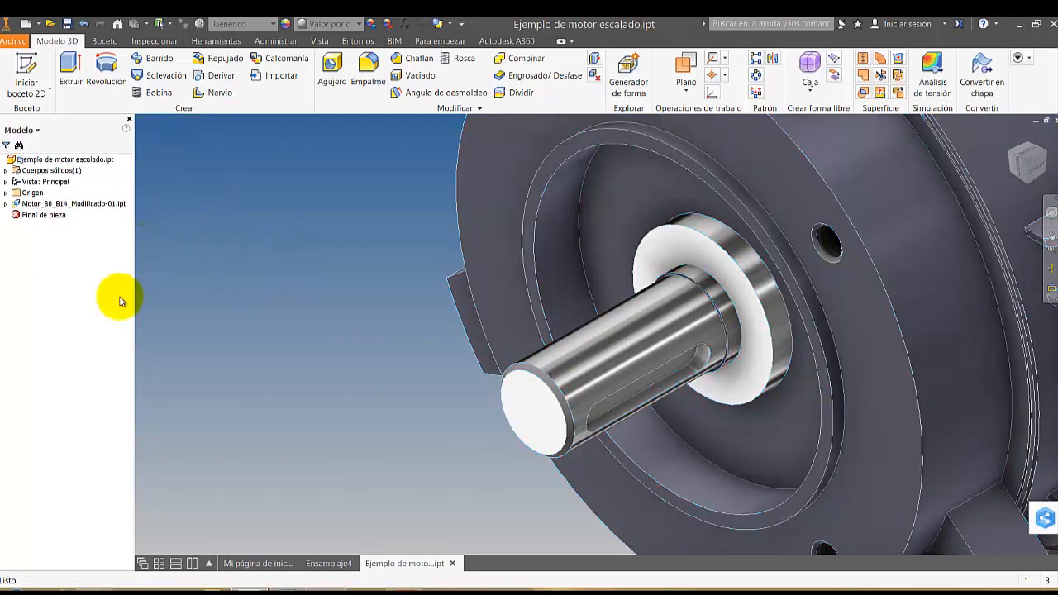
scroll(172, 296, "up", 3)
scroll(250, 295, "up", 4)
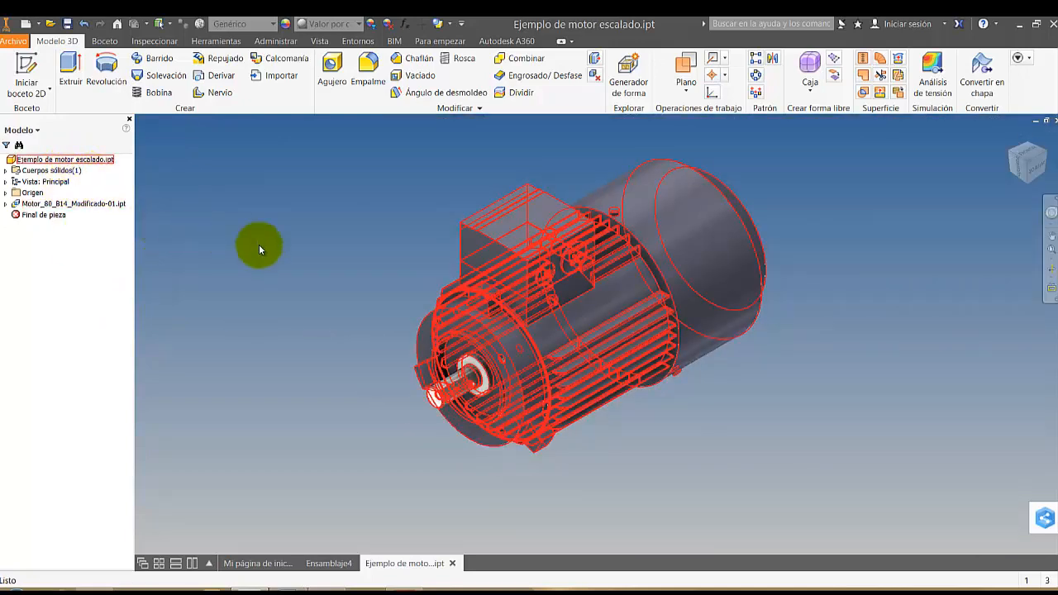
left_click(295, 226)
left_click(278, 222)
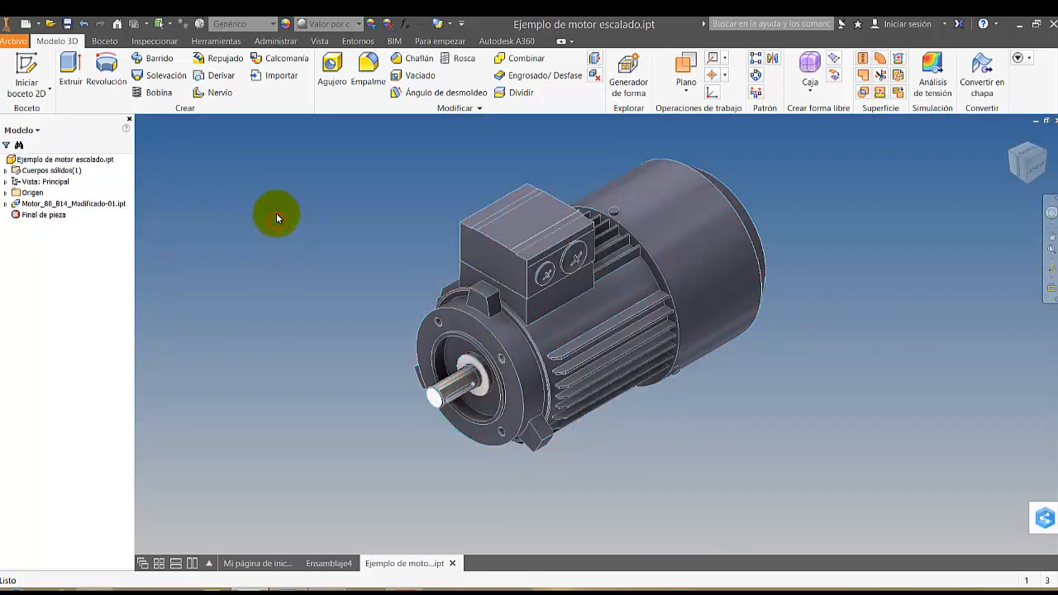
Save a copy of Ejemplo de motor escalado.ipt in the MOTORES folder of Biblioteca1, accepting that library files cannot be edited
left_click(12, 43)
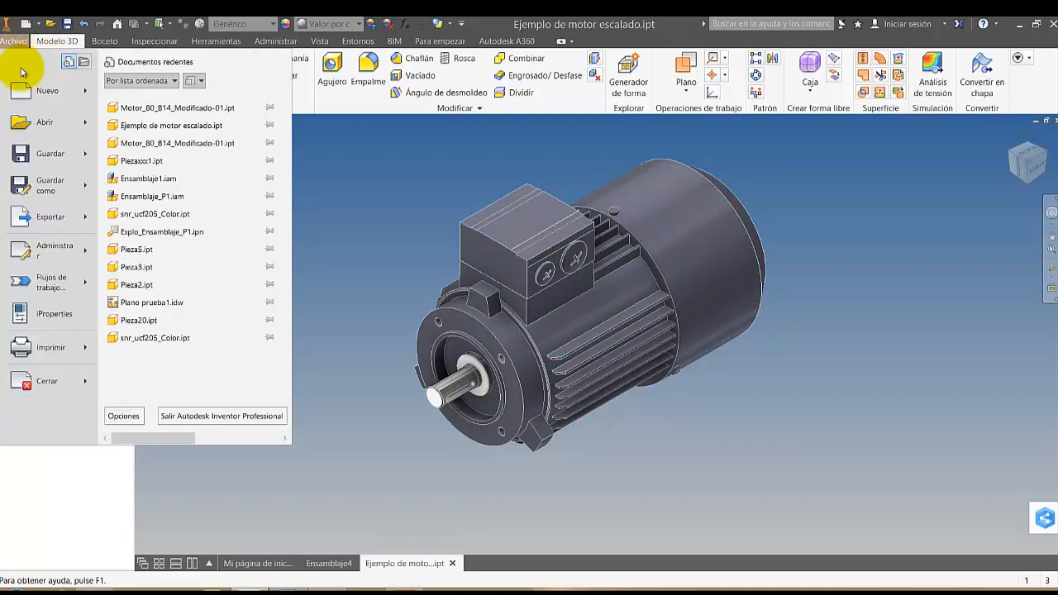
mouse_move(76, 187)
left_click(177, 168)
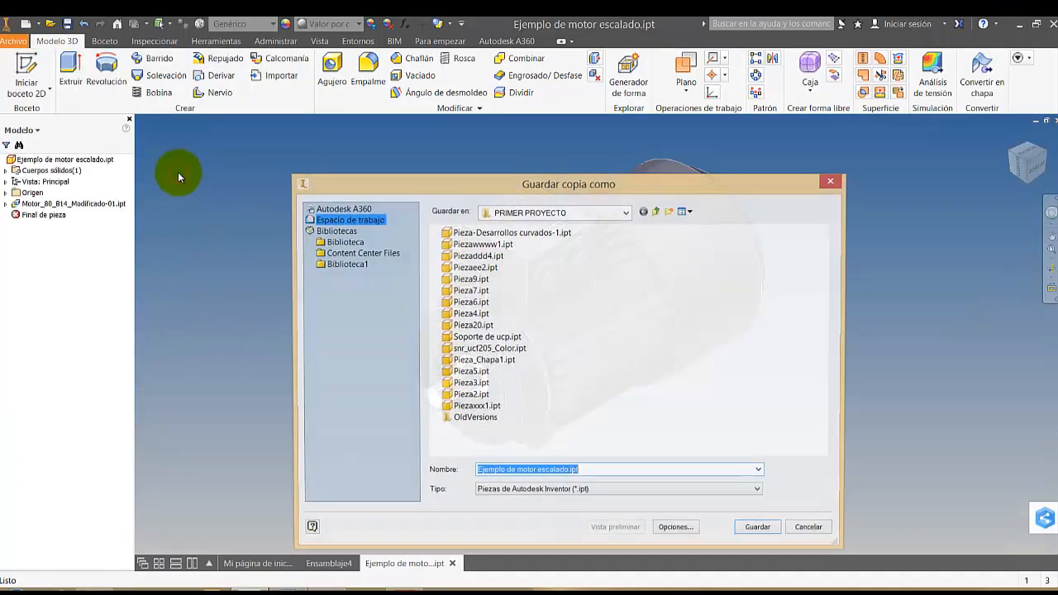
left_click(346, 265)
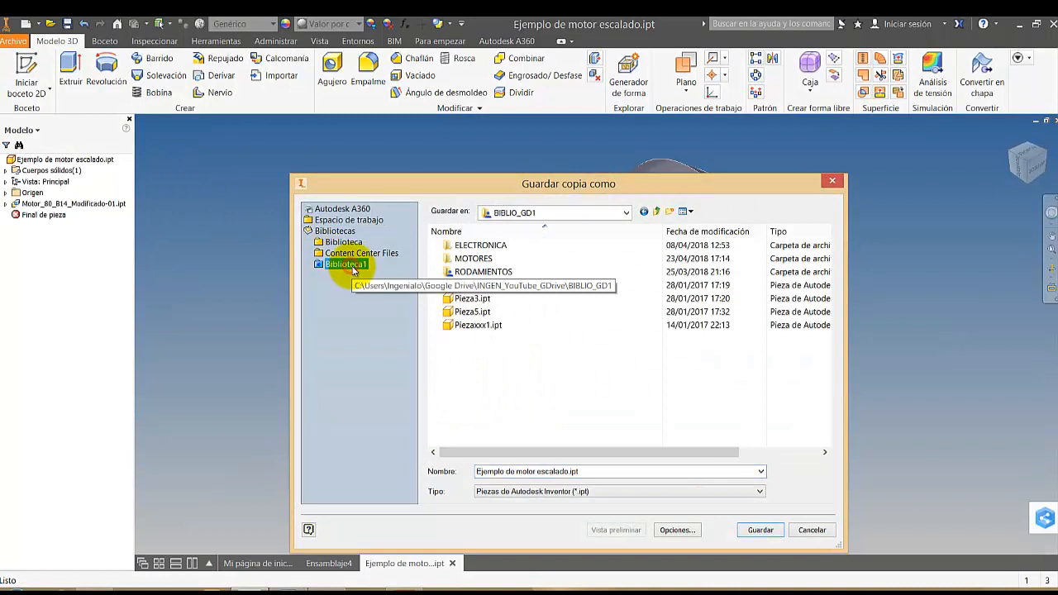
double_click(474, 258)
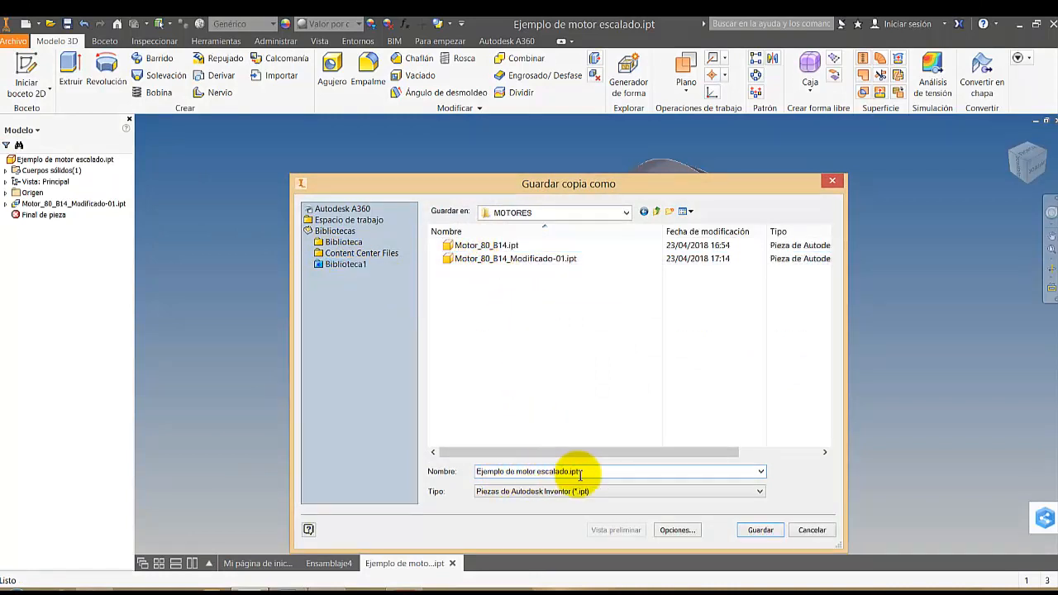
left_click(764, 533)
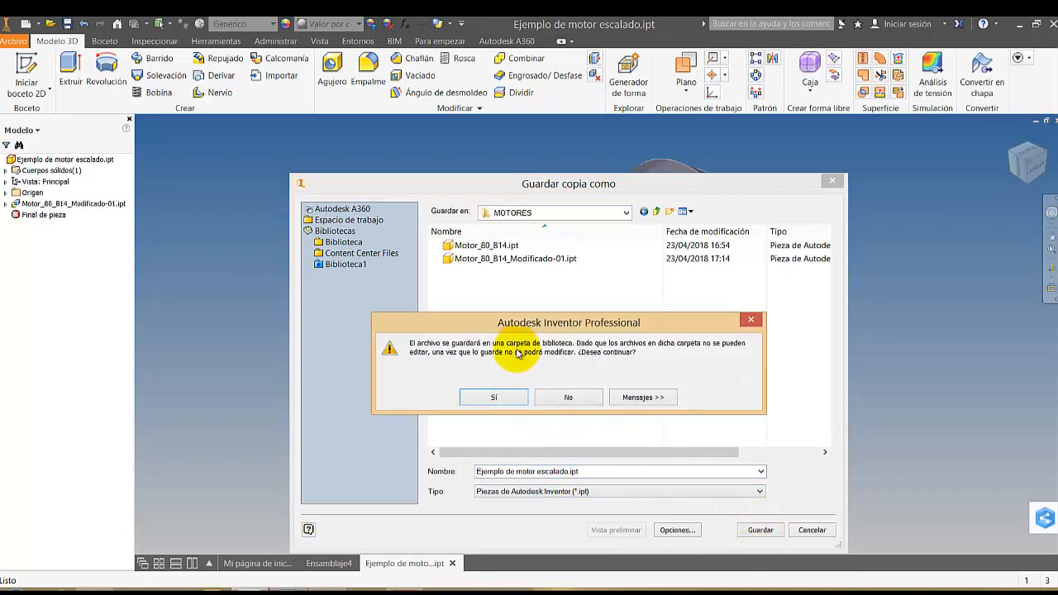
left_click(491, 397)
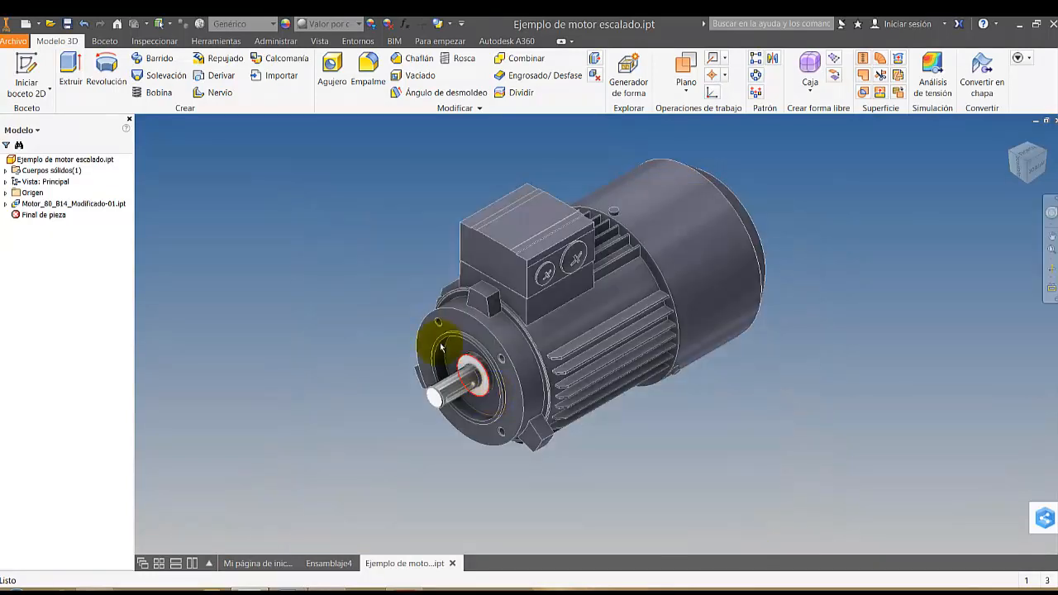
Close Ejemplo de motor escalado.ipt and the assembly Ensamblaje4 without saving either of them
left_click(1052, 120)
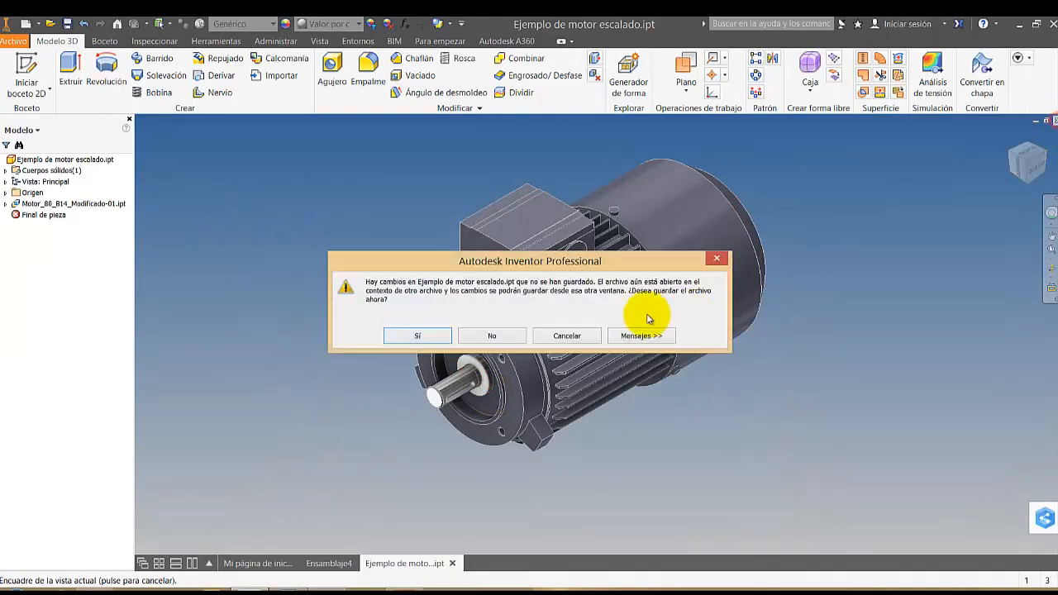
left_click(494, 336)
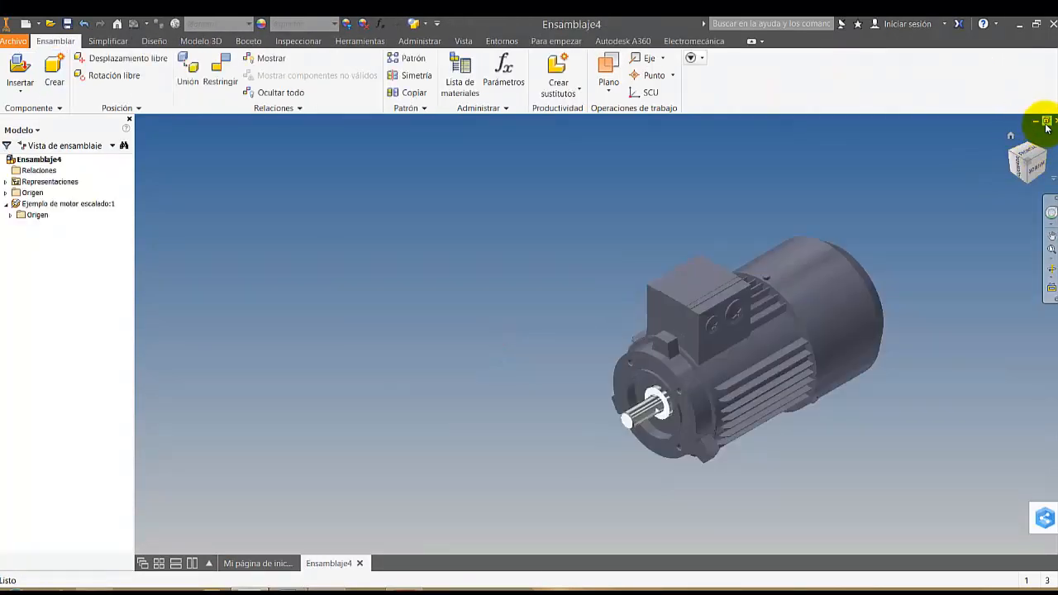
left_click(1052, 120)
left_click(496, 336)
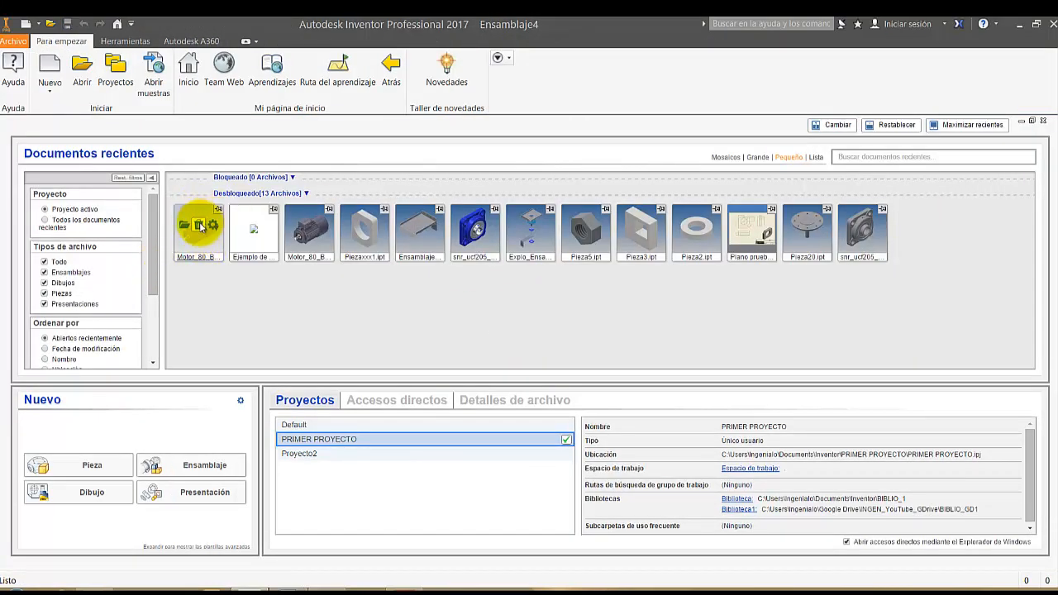
Remove both Motor_80_B14_Modificado-01.ipt entries and Ejemplo de motor escalado.ipt from the recent documents
left_click(201, 226)
left_click(252, 226)
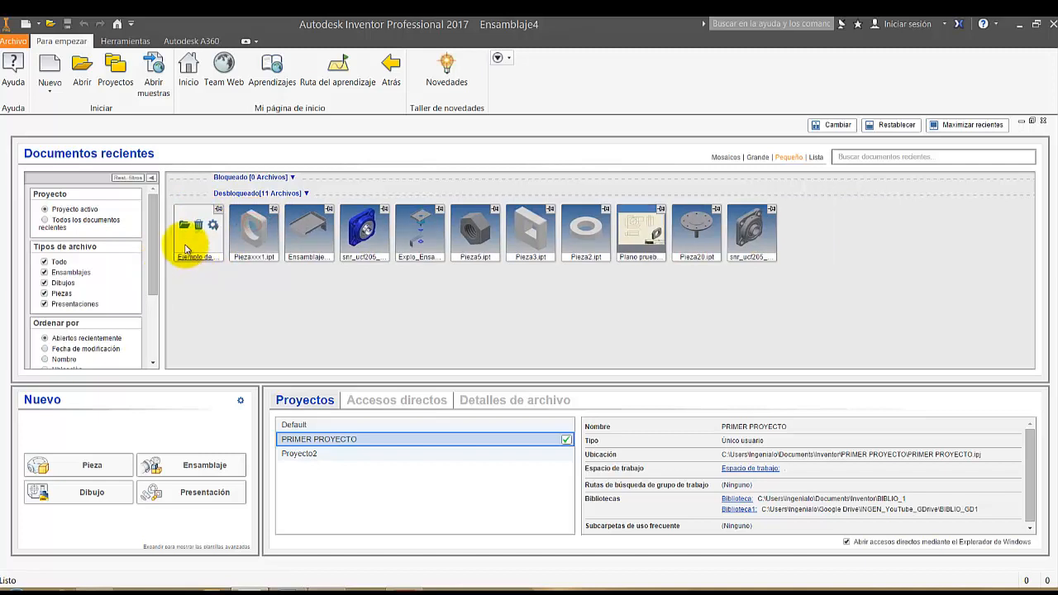
left_click(197, 225)
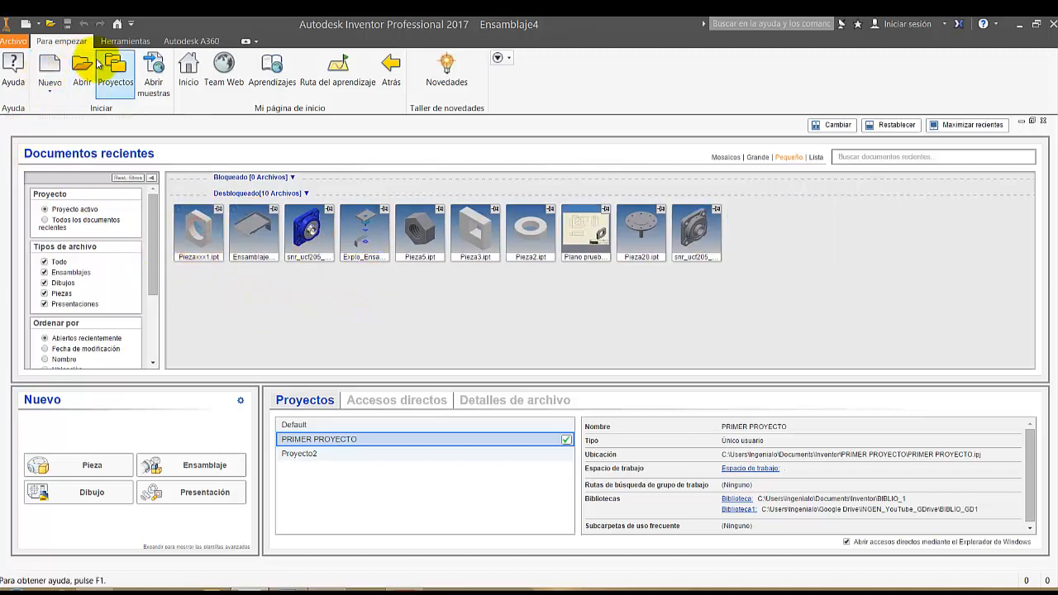
Create a Normal.iam assembly and place one Motor_80_B14_Modificado-01.ipt from the MOTORES folder in it, viewed isometrically from the shaft end
left_click(49, 64)
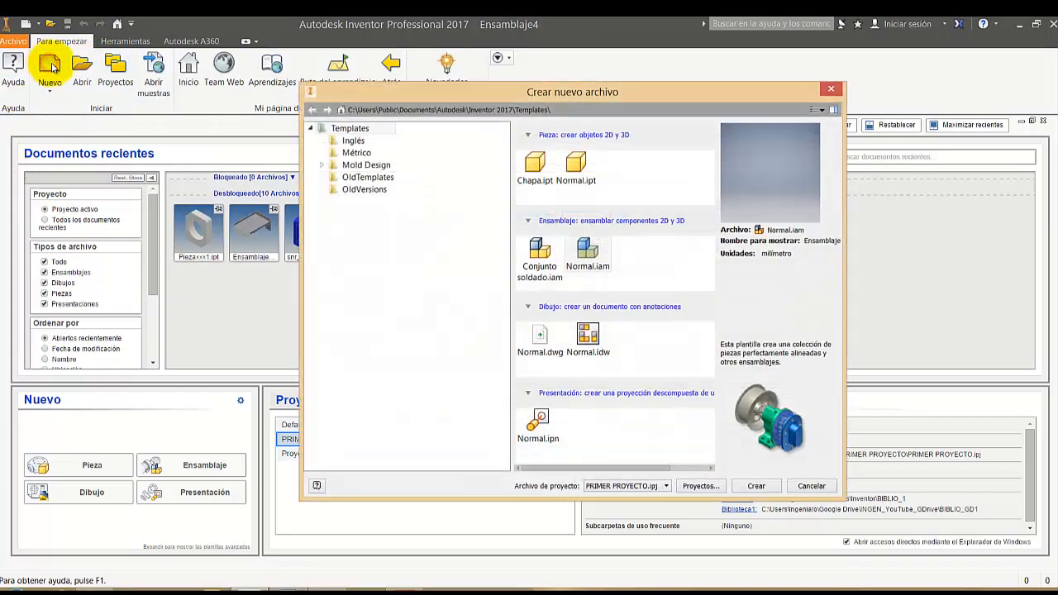
double_click(594, 255)
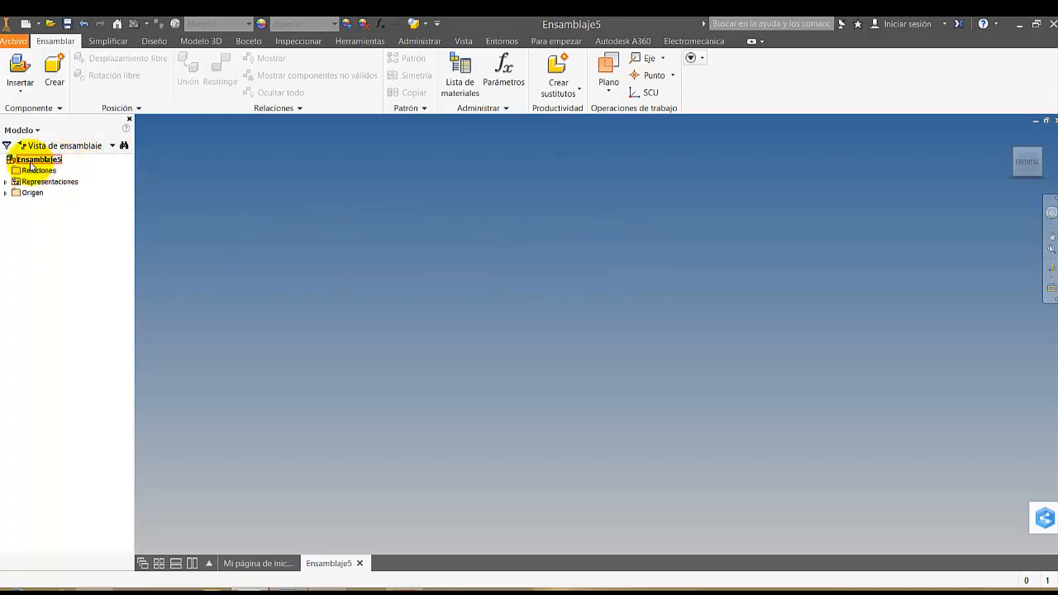
left_click(20, 71)
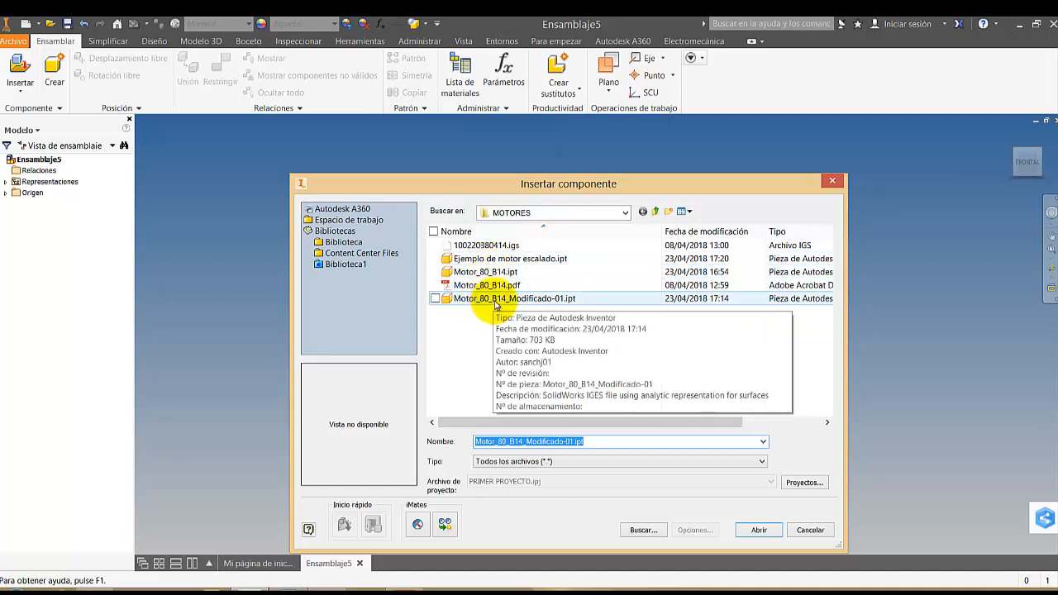
double_click(489, 301)
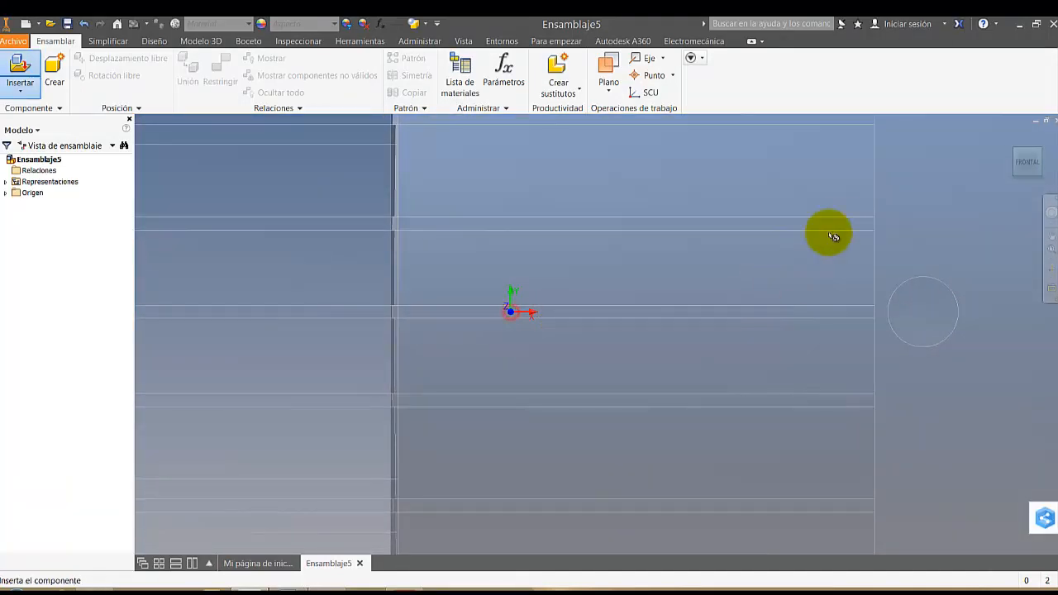
left_click(900, 213)
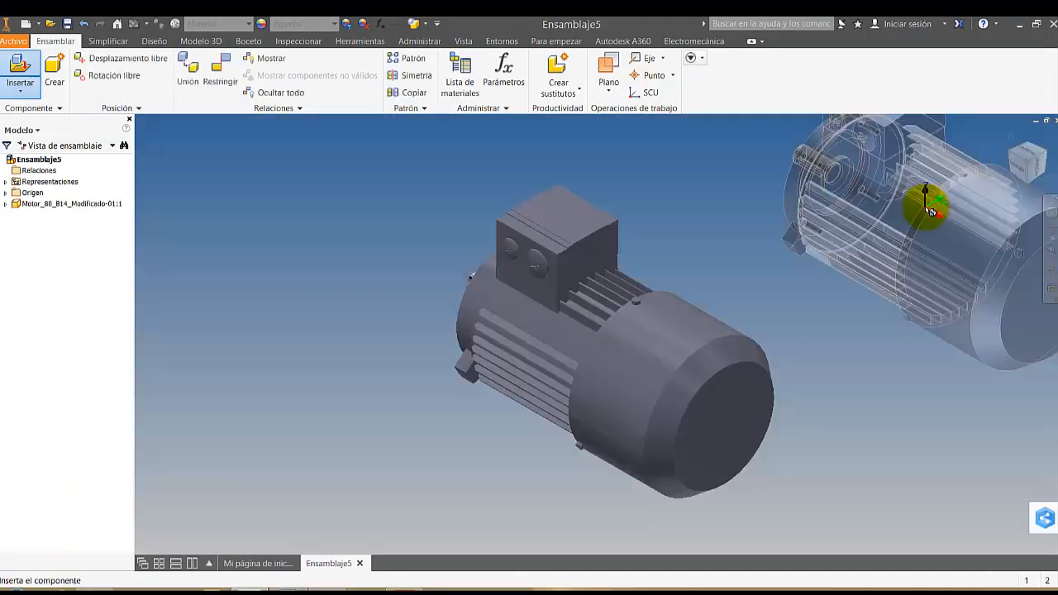
key("Escape")
left_click(1012, 153)
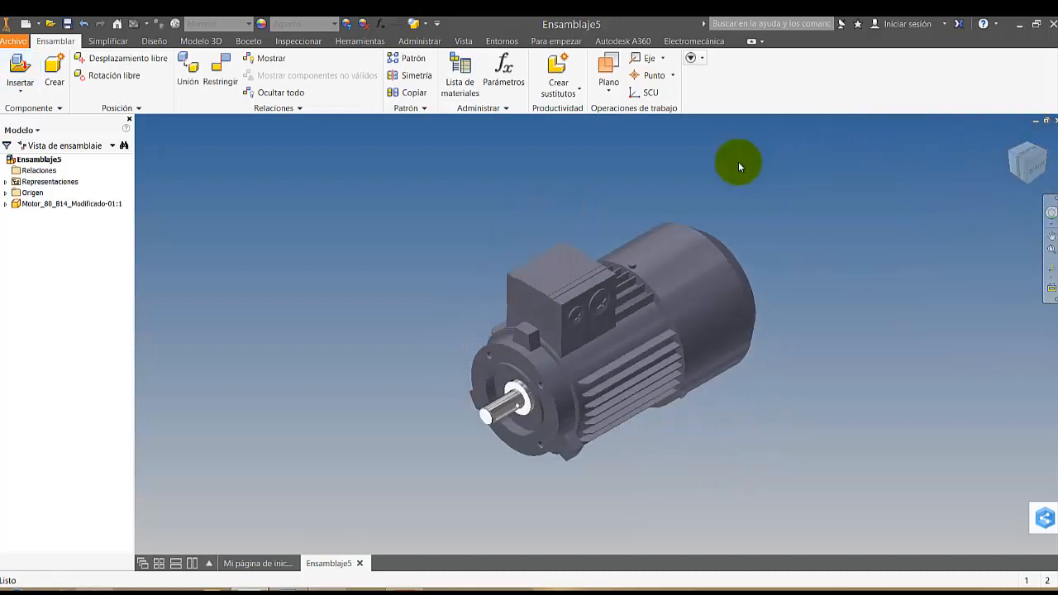
Set the visual style to Sombreado con aristas and shift the motor aside to leave free space next to it
left_click(428, 22)
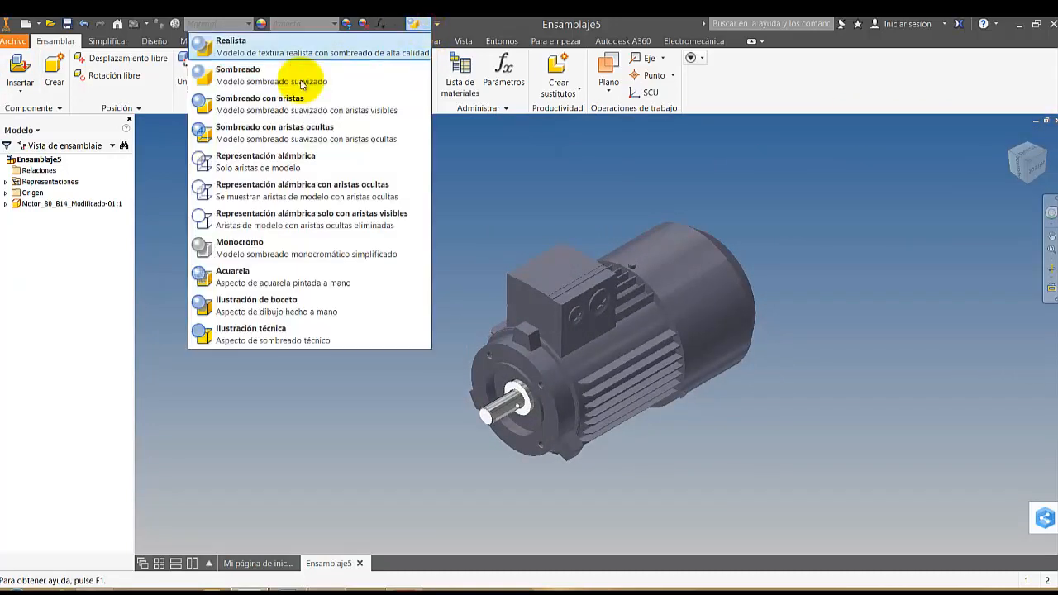
left_click(266, 104)
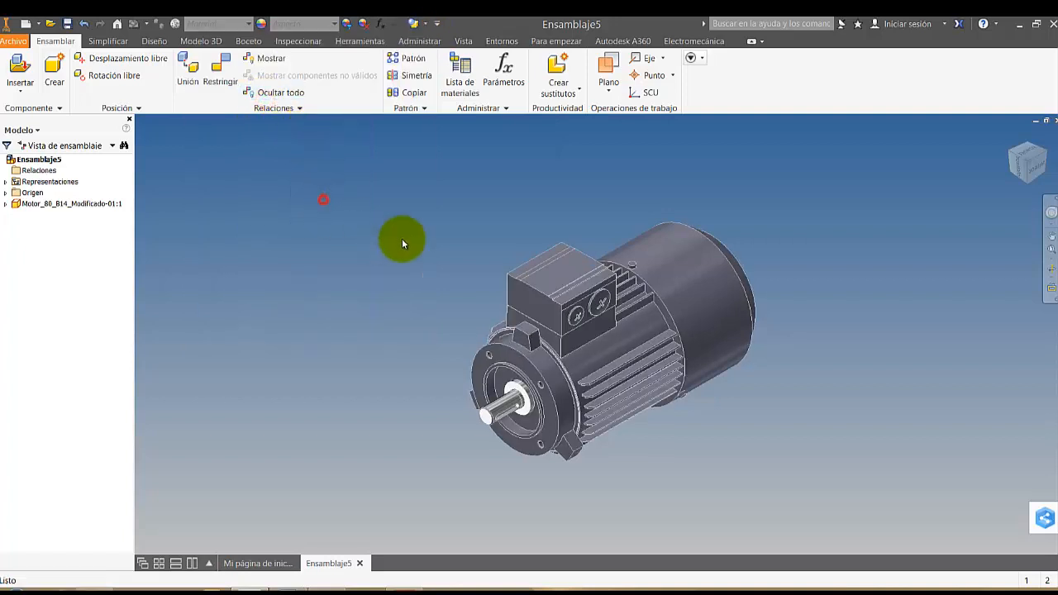
scroll(413, 243, "down", 3)
middle_click_drag(574, 283, 442, 300)
scroll(544, 316, "up", 1)
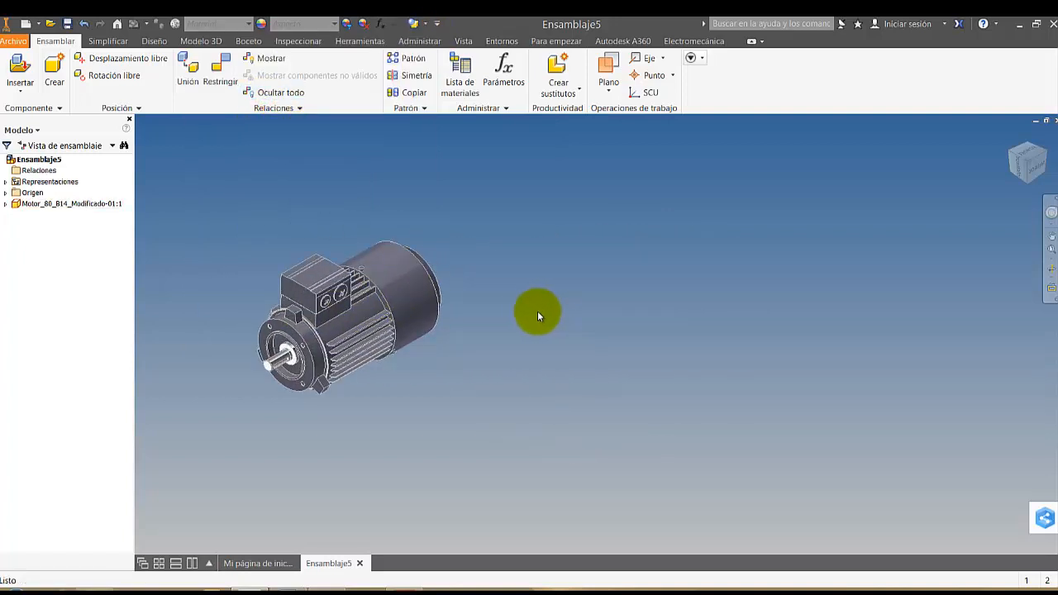
scroll(527, 316, "up", 1)
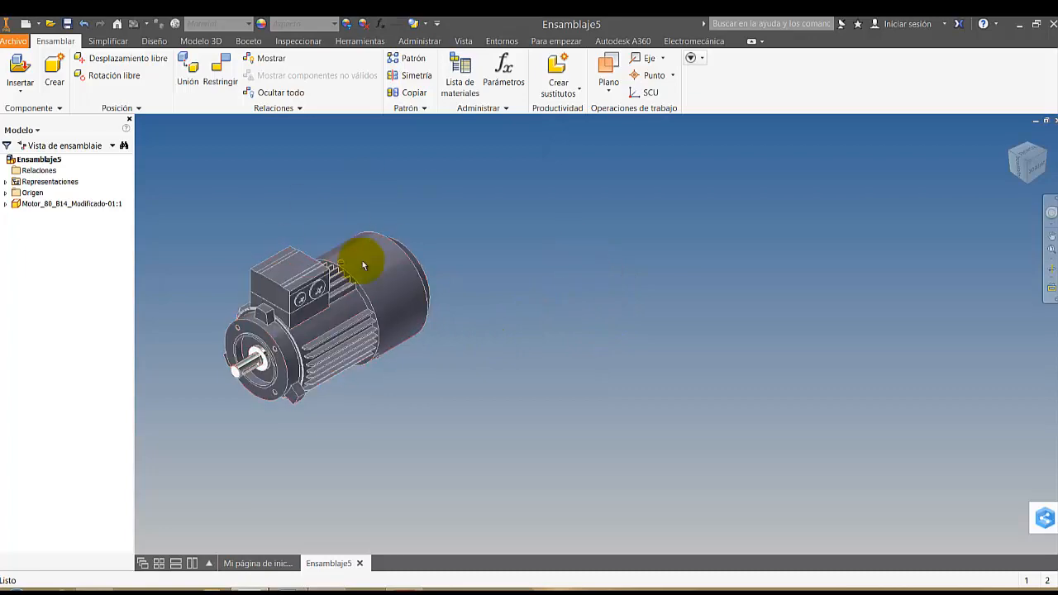
Place one Ejemplo de motor escalado.ipt from the MOTORES folder in the assembly, beside the existing motor
left_click(21, 66)
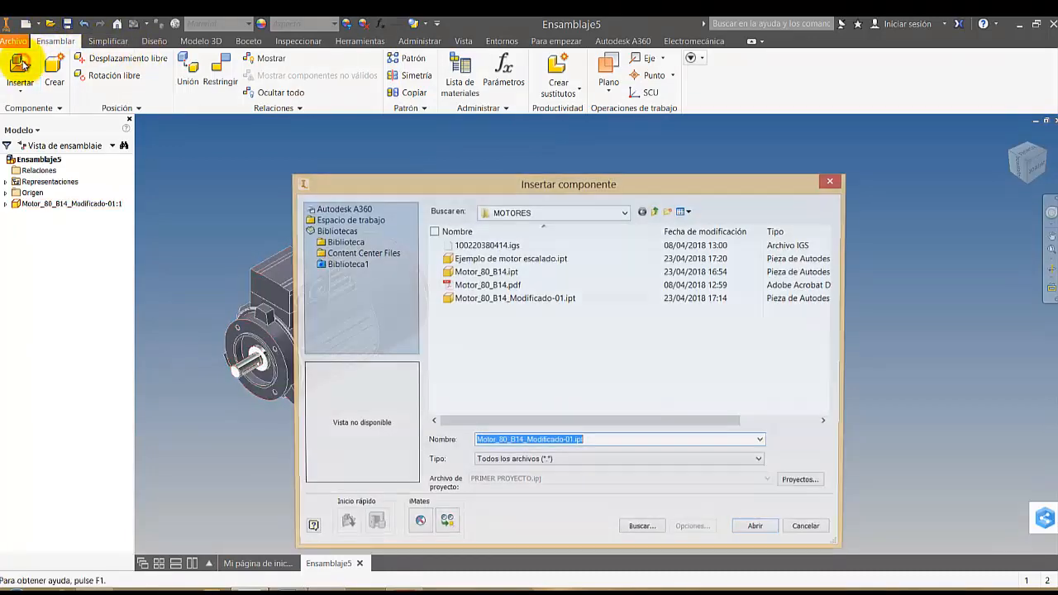
double_click(538, 264)
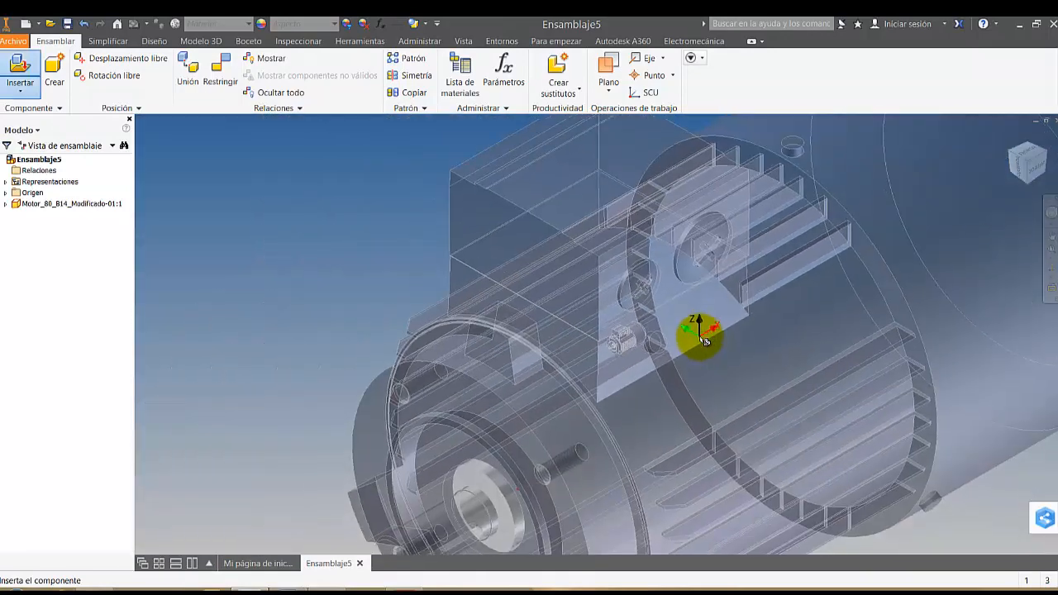
scroll(701, 337, "down", 5)
middle_click_drag(744, 338, 555, 333)
left_click(637, 295)
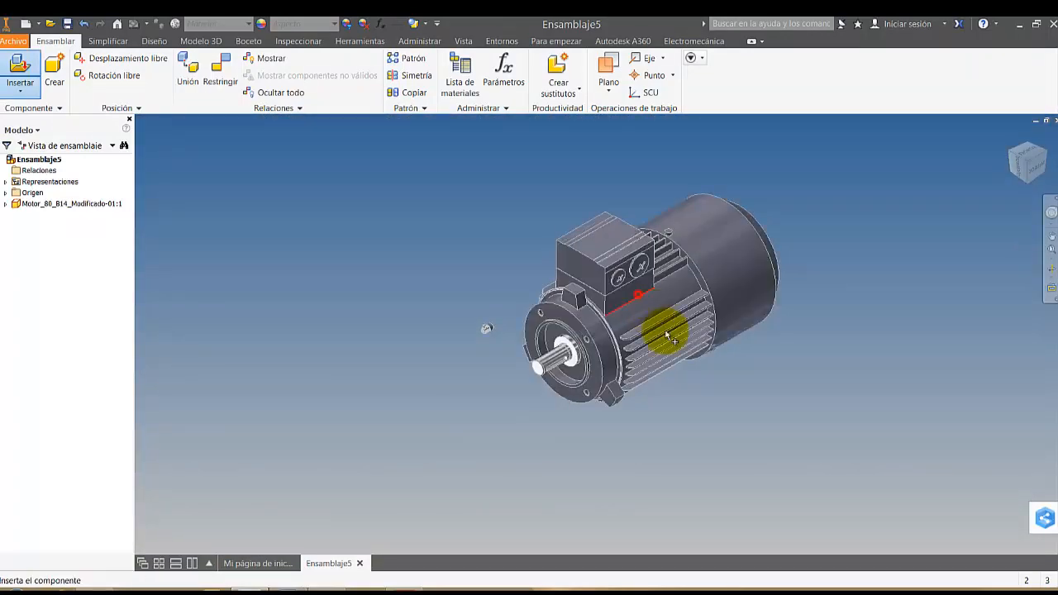
key("Escape")
Compare the sizes of the two motors from different distances and angles
scroll(596, 339, "up", 3)
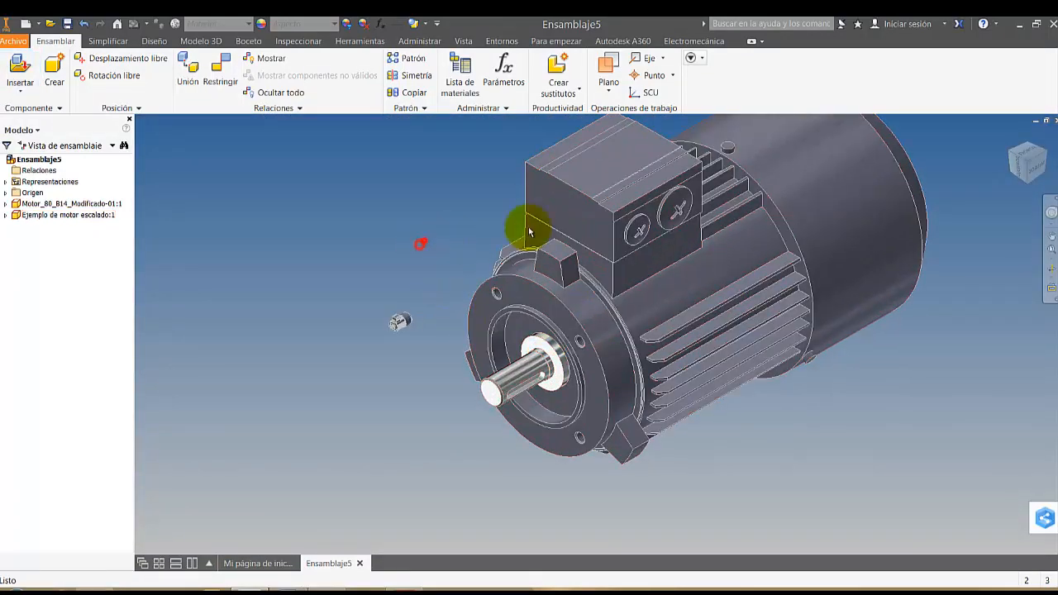
left_click(1052, 268)
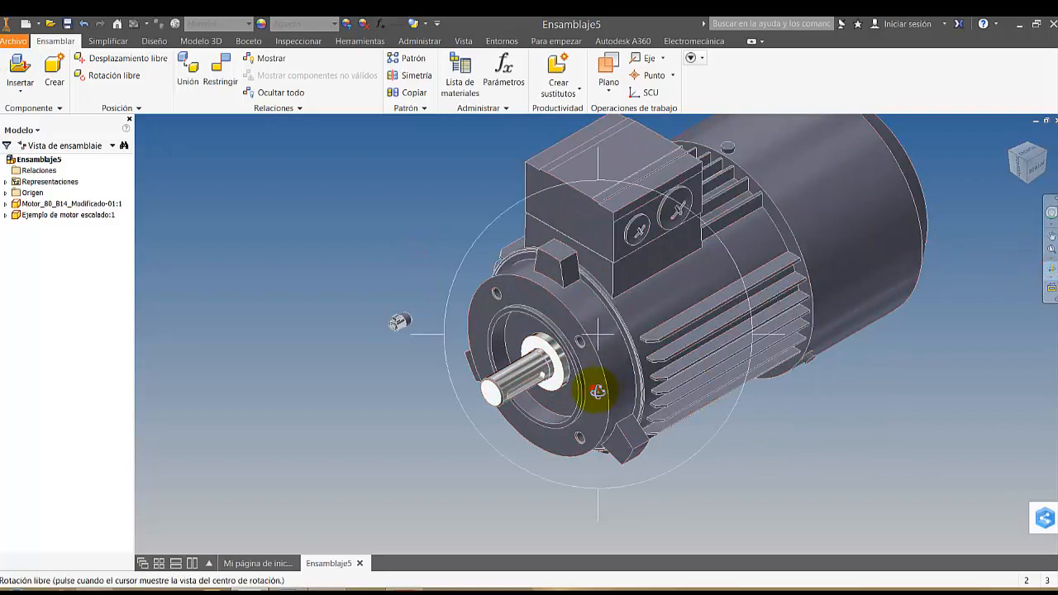
mouse_move(597, 391)
left_mouse_down()
mouse_move(576, 392)
mouse_move(639, 378)
mouse_move(689, 383)
mouse_move(655, 403)
mouse_move(582, 399)
left_mouse_up()
scroll(389, 337, "up", 2)
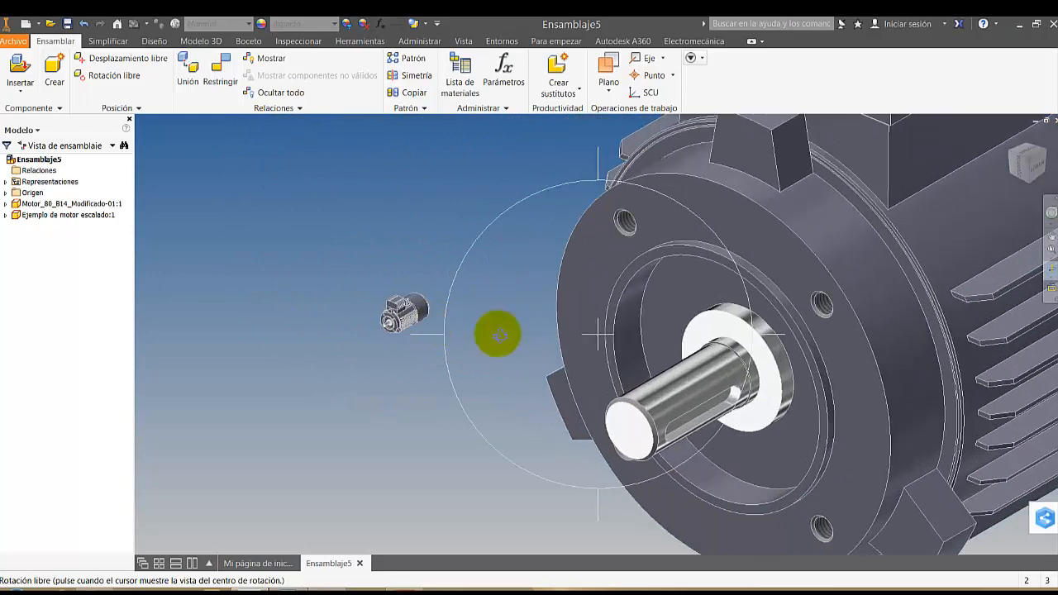
scroll(586, 314, "down", 2)
scroll(659, 315, "down", 1)
middle_click_drag(678, 317, 559, 319)
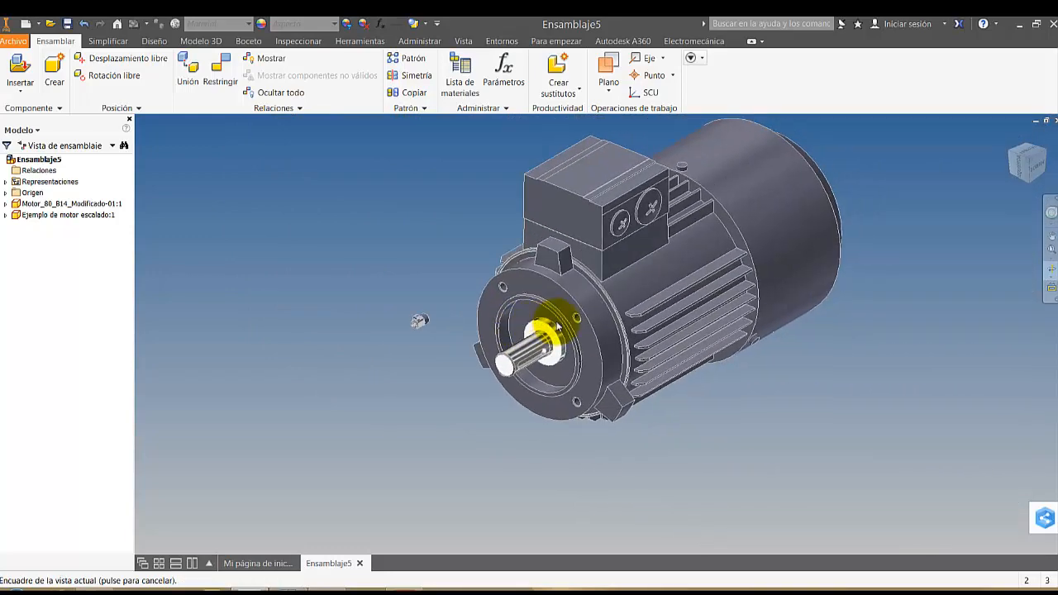
key("Escape")
Activate the large scaled motor for in-place editing and view it together with the small motor
double_click(584, 315)
scroll(827, 295, "down", 1)
middle_click_drag(736, 325, 835, 292)
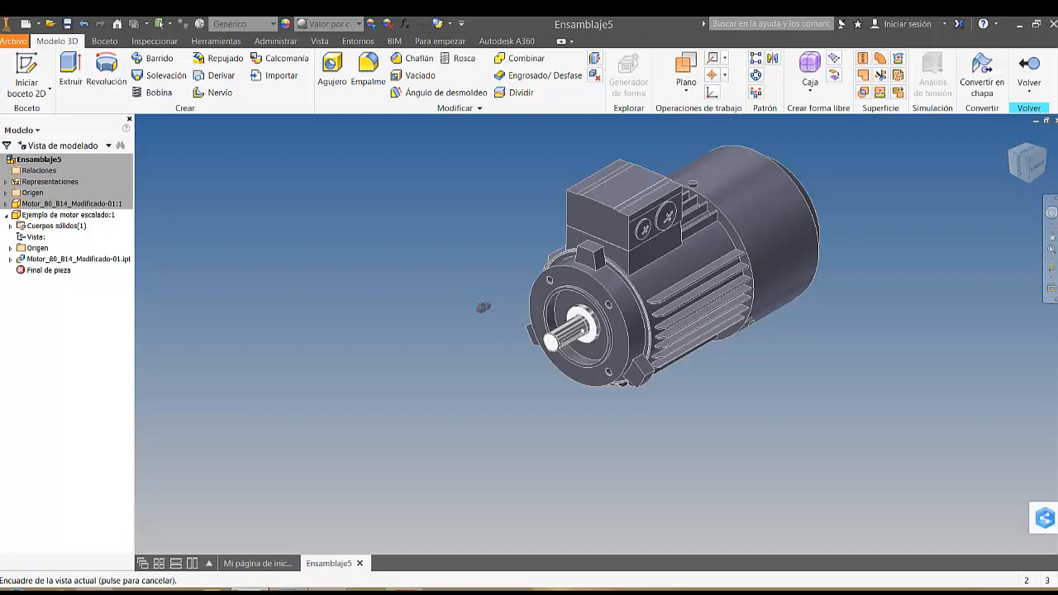
scroll(801, 287, "up", 1)
middle_click_drag(810, 288, 391, 237)
scroll(831, 288, "up", 1)
scroll(515, 281, "up", 4)
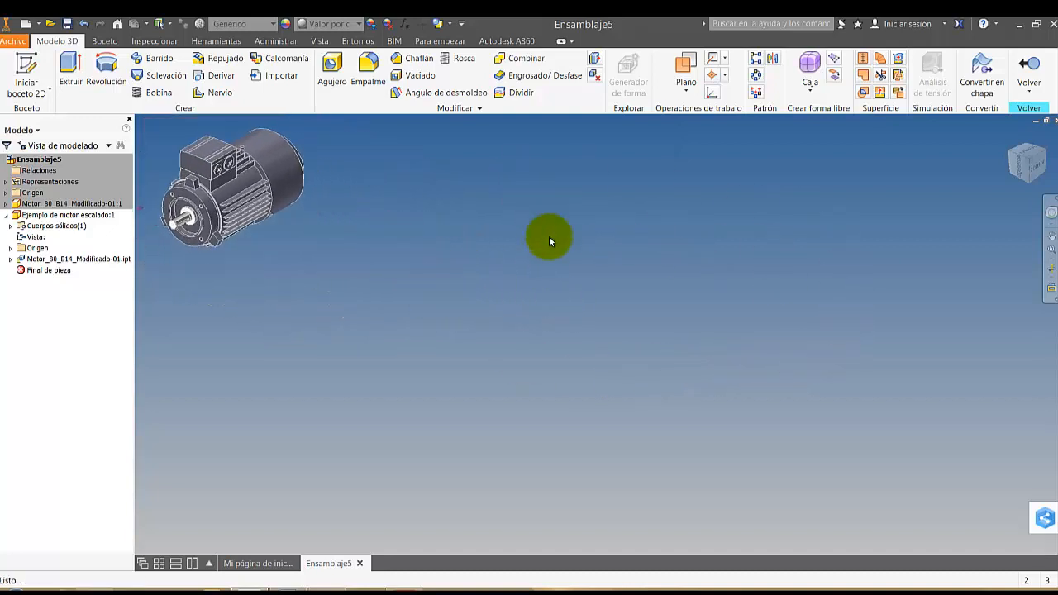
middle_click_drag(526, 303, 715, 386)
middle_click_drag(472, 313, 622, 372)
scroll(552, 349, "down", 4)
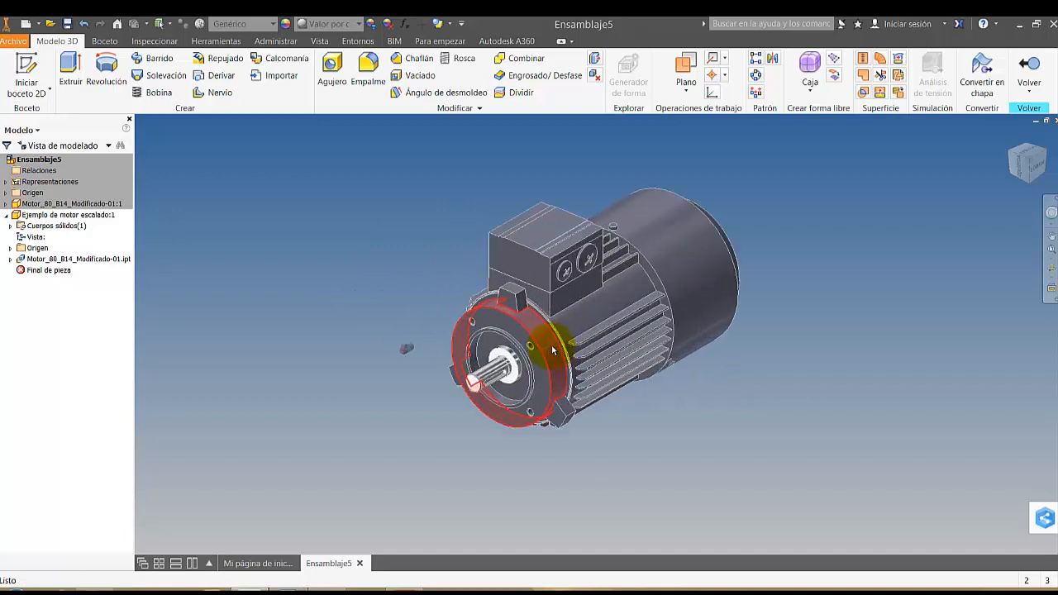
scroll(553, 351, "down", 1)
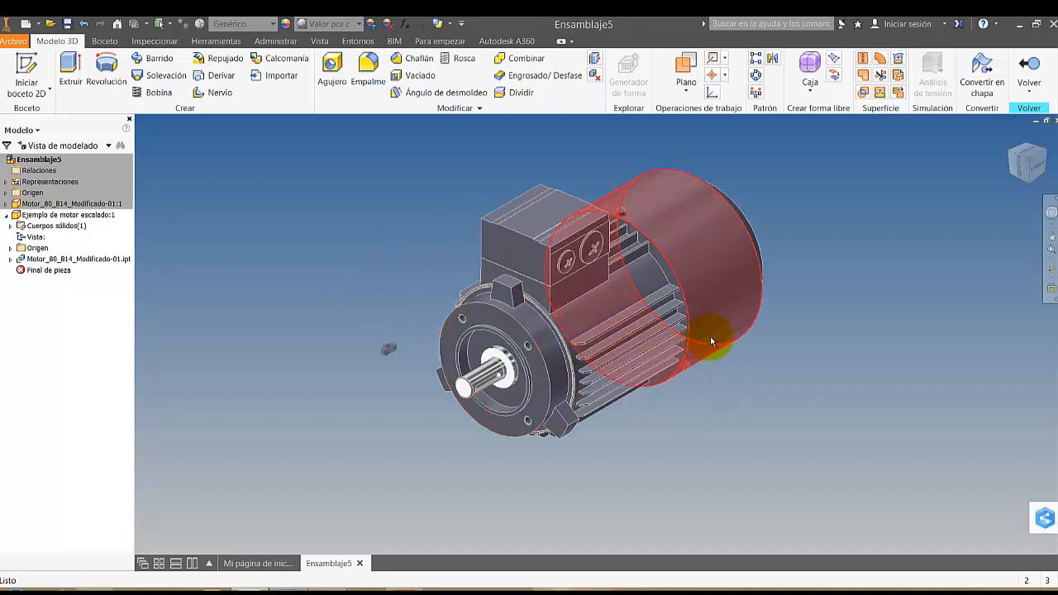
scroll(741, 339, "up", 4)
middle_click_drag(719, 336, 468, 246)
View the scaled motor's shaft-end flange face straight on and return to the home view
left_click(1050, 287)
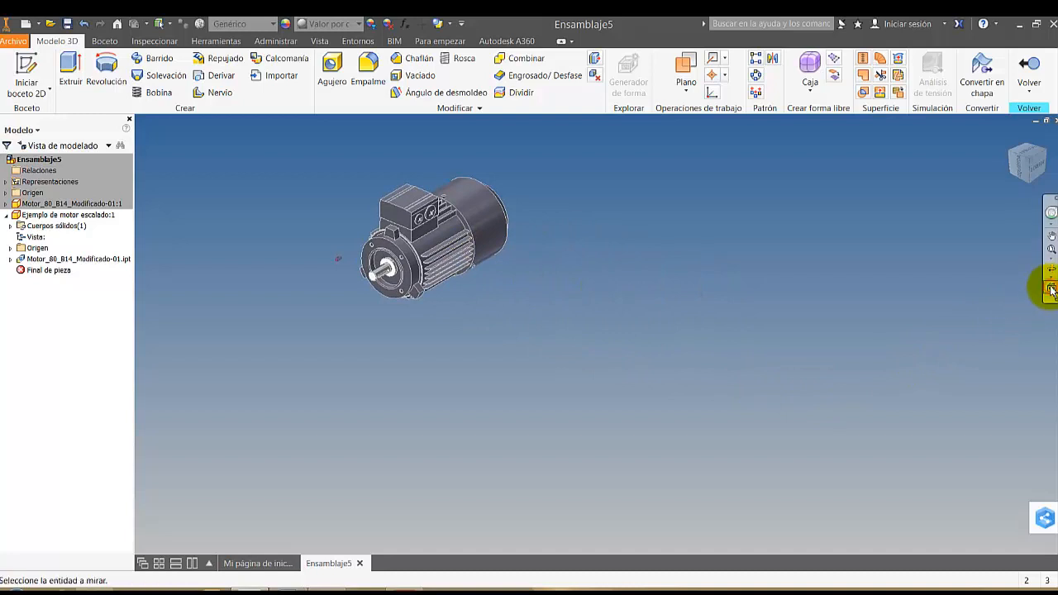
left_click(410, 284)
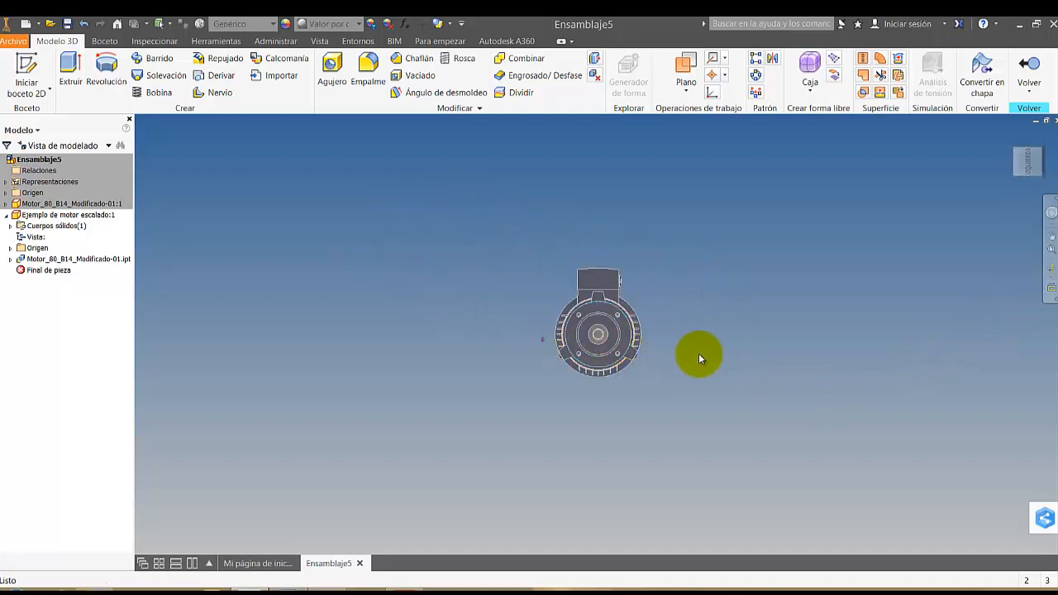
scroll(698, 357, "down", 4)
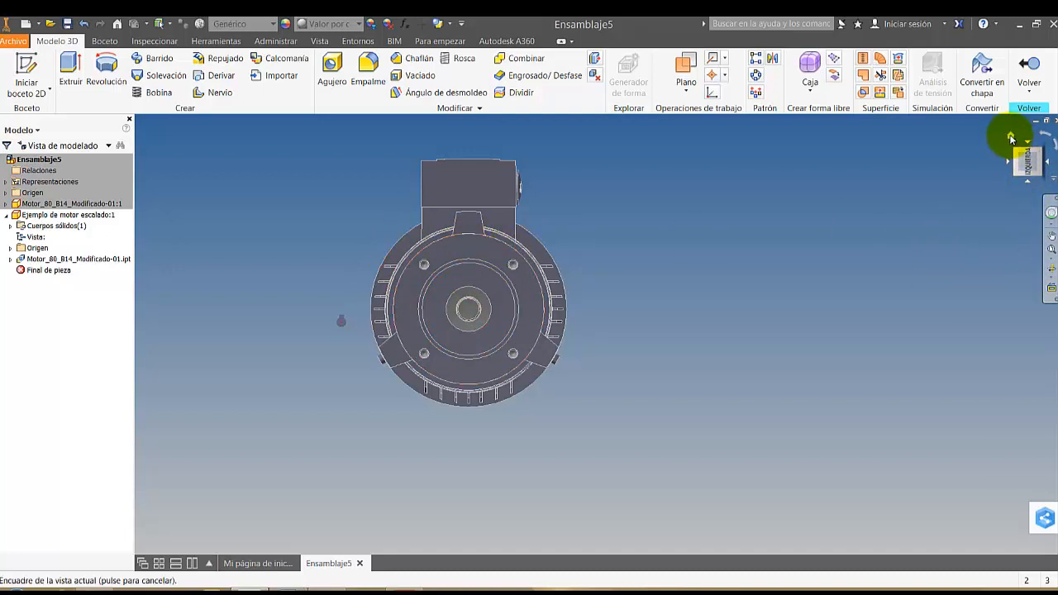
left_click(1010, 138)
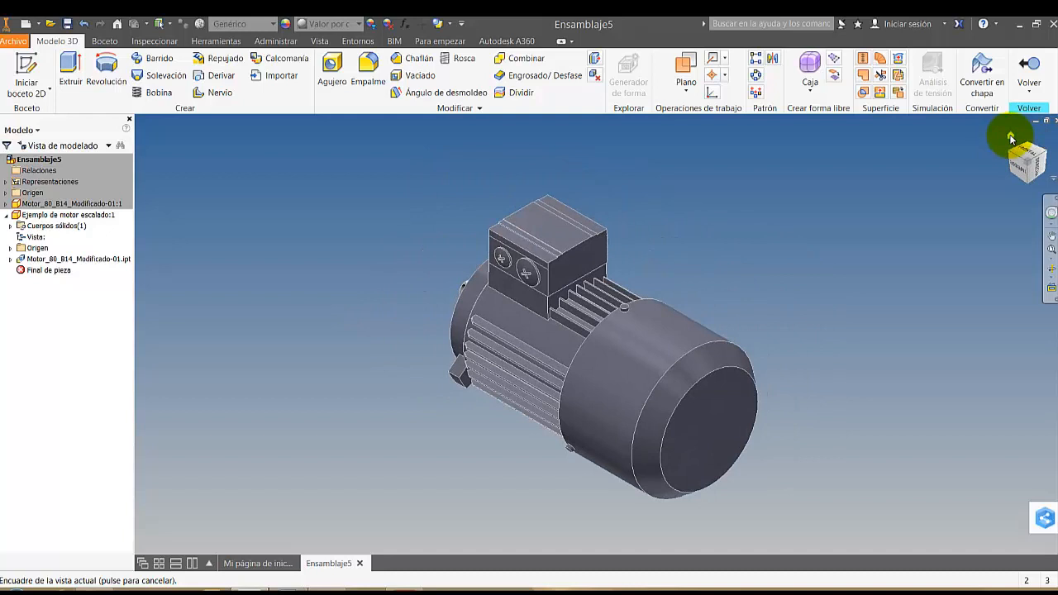
Orient the view isometrically from the shaft end and define it as the home view with Ajustar a vista
left_click(1009, 152)
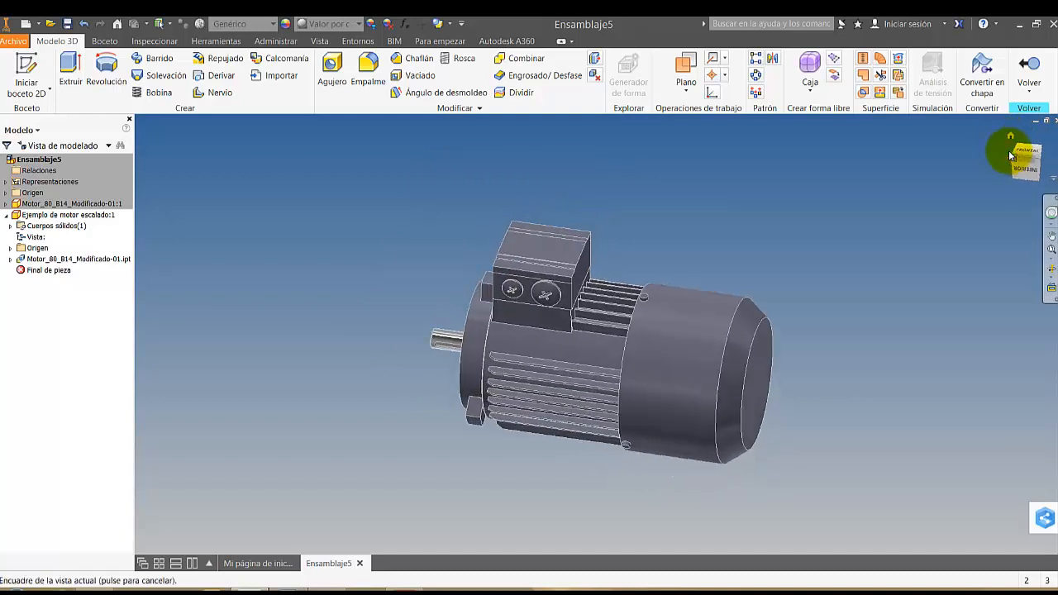
scroll(645, 381, "up", 4)
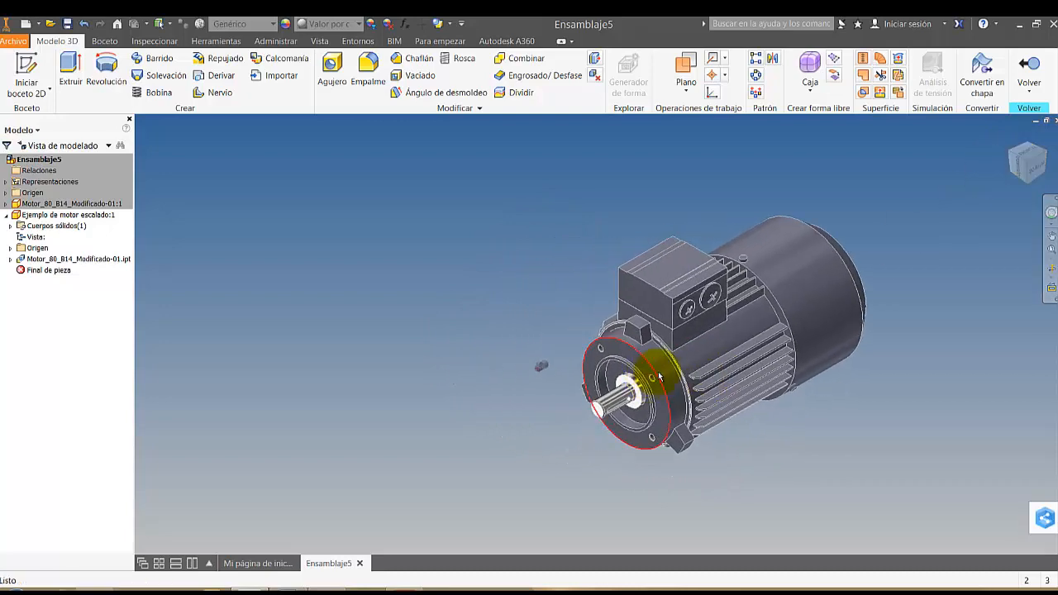
right_click(1025, 159)
mouse_move(1002, 260)
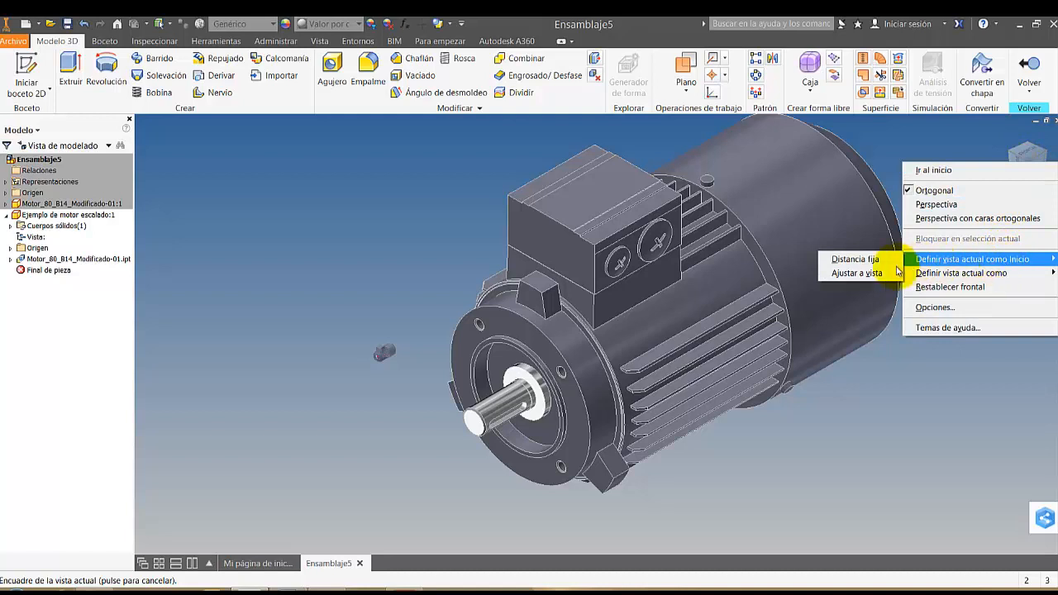
left_click(856, 274)
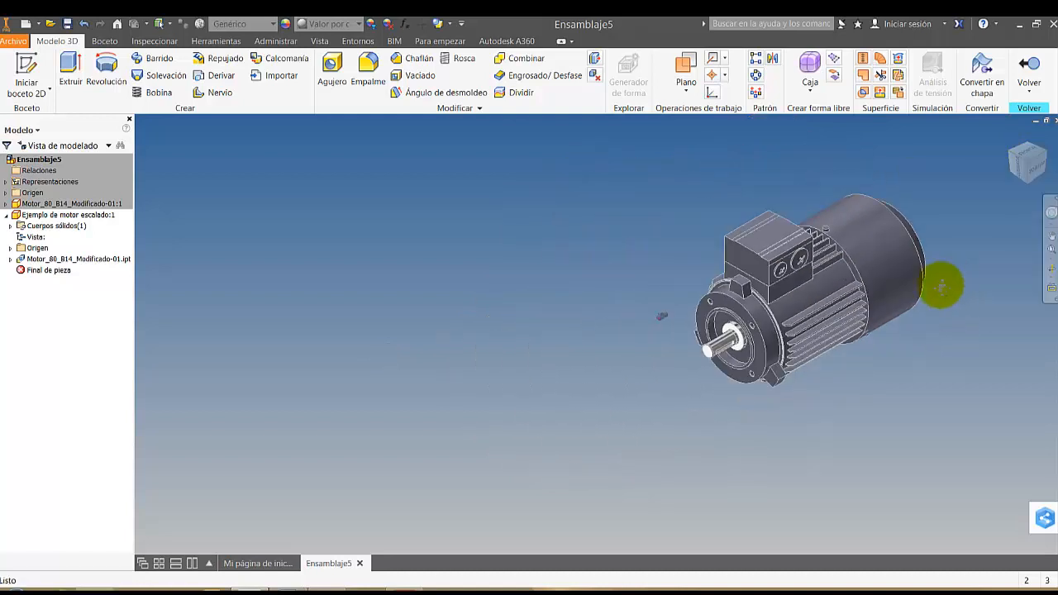
Test the new home view by orbiting away from the shaft-end isometric orientation and restoring it
left_click(1050, 269)
left_click_drag(862, 325, 739, 303)
left_click_drag(804, 381, 429, 260)
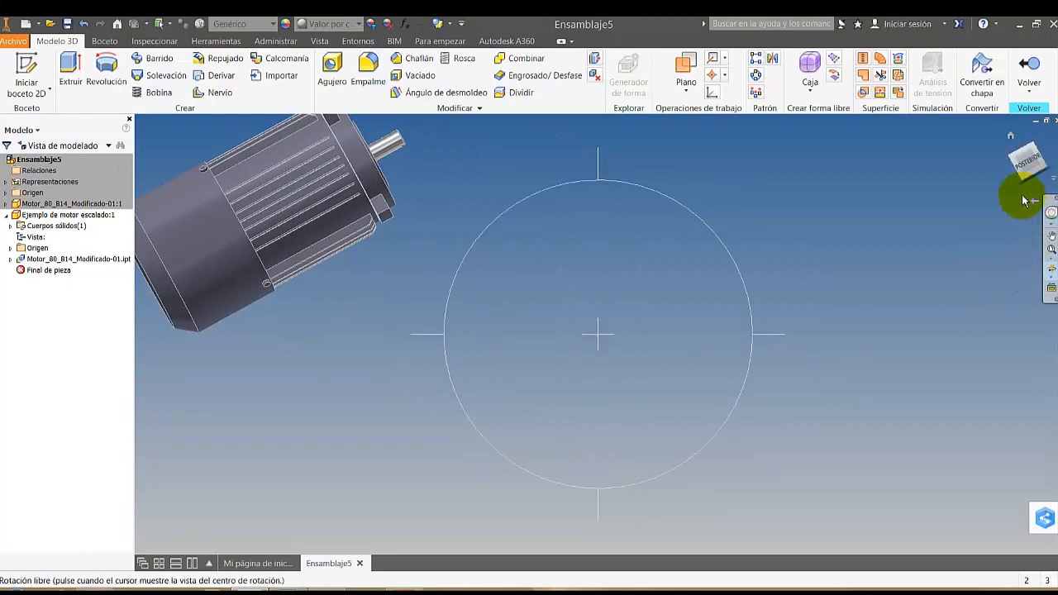
left_click(1010, 136)
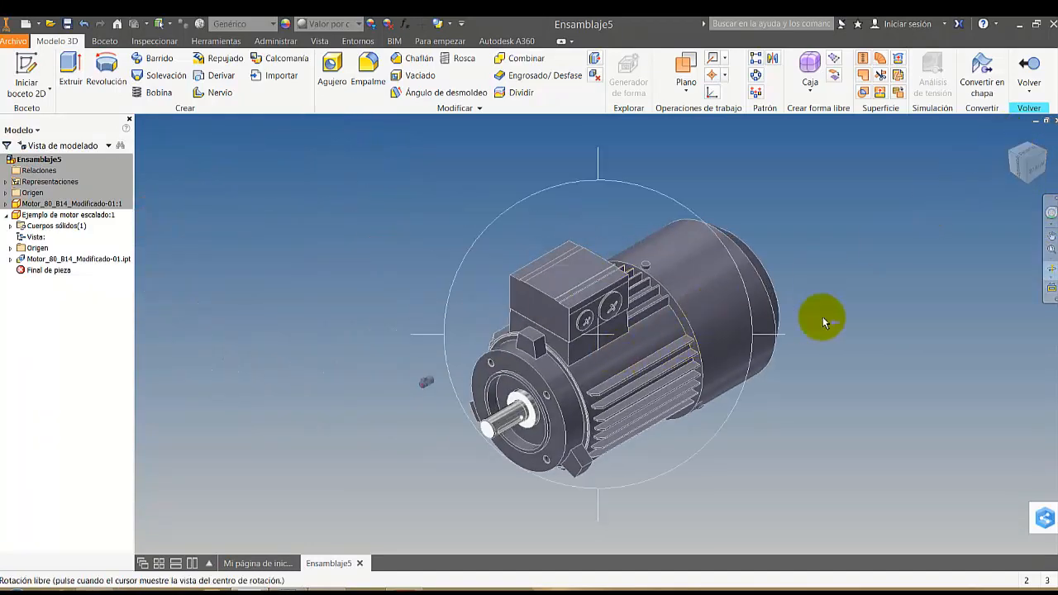
key("Escape")
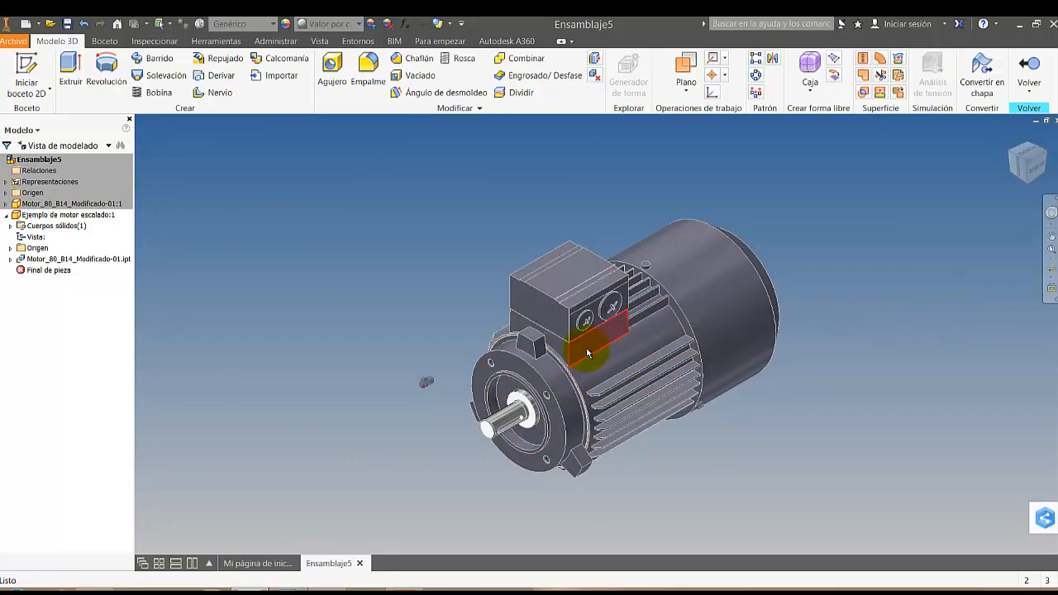
Look straight at the terminal box's side face, then restore the home view from there and from a shifted position
scroll(603, 351, "down", 2)
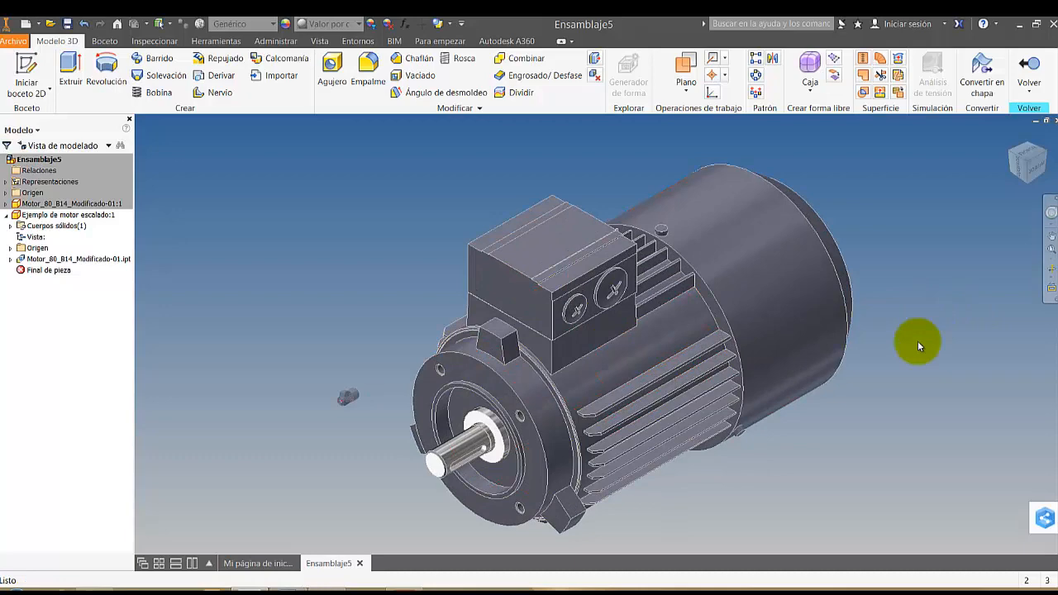
left_click(1049, 287)
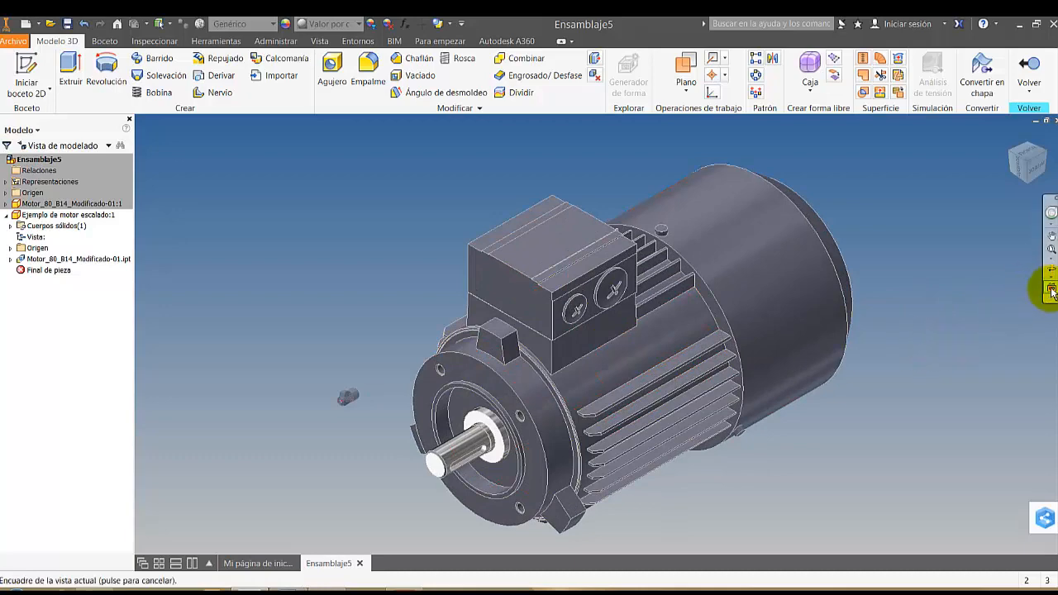
left_click(606, 335)
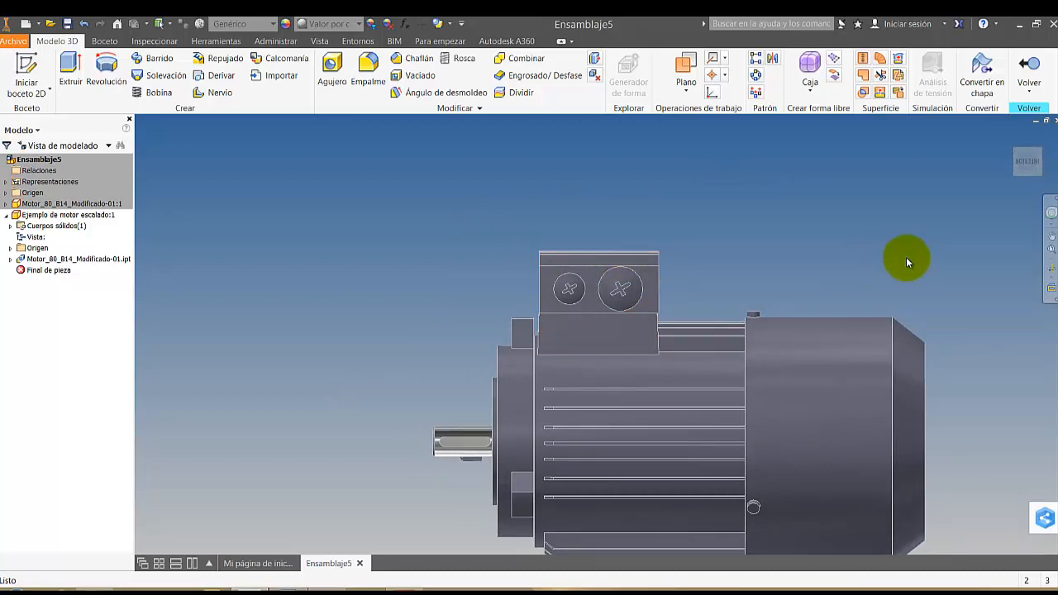
left_click(1012, 134)
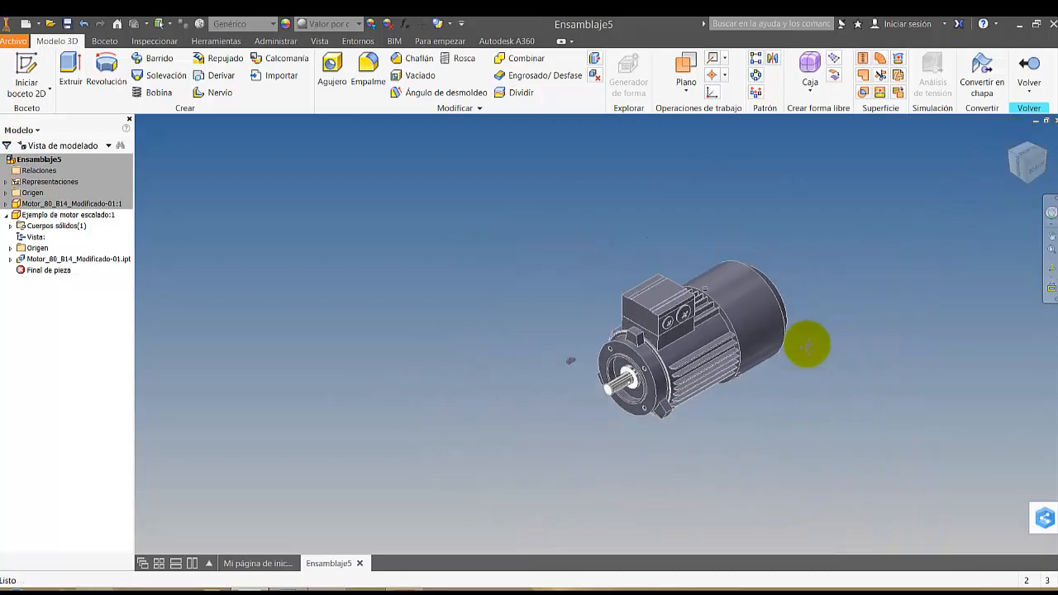
middle_click_drag(807, 347, 368, 189)
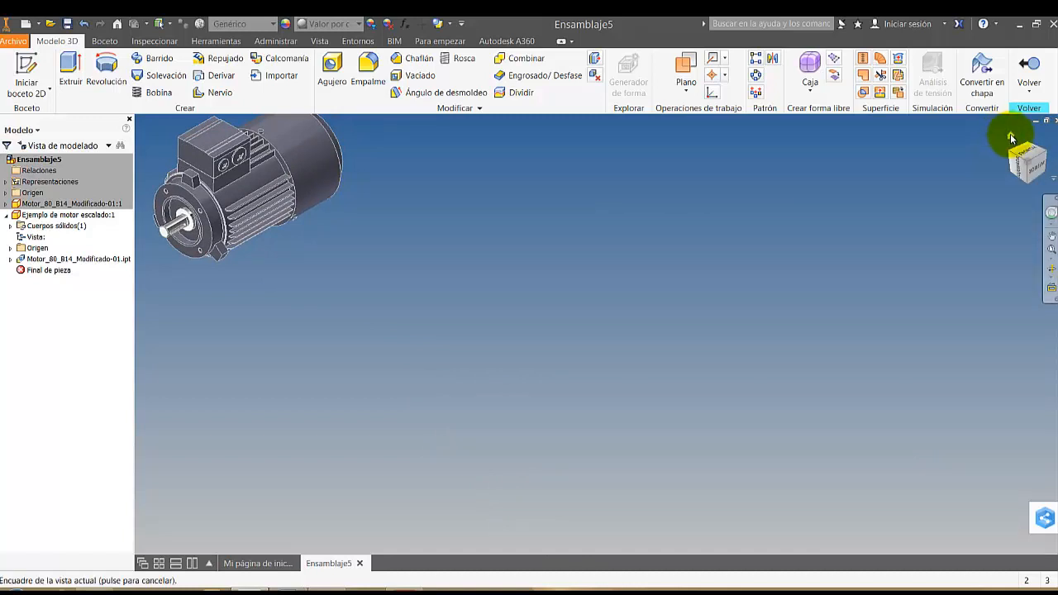
left_click(1011, 135)
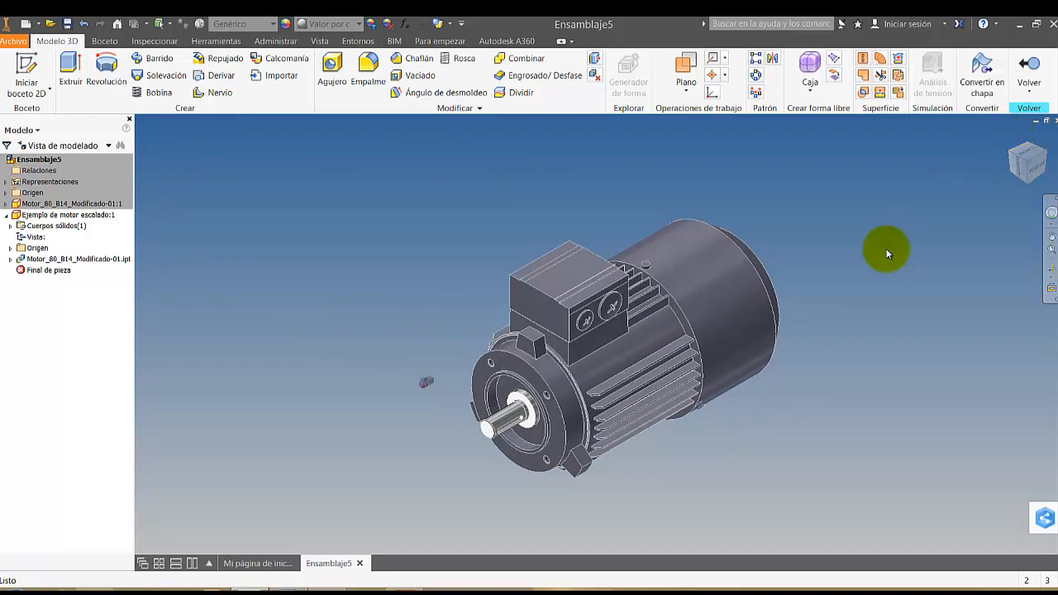
Return to the assembly level and open the small Motor_80_B14_Modificado-01 part in its own window
scroll(657, 275, "up", 2)
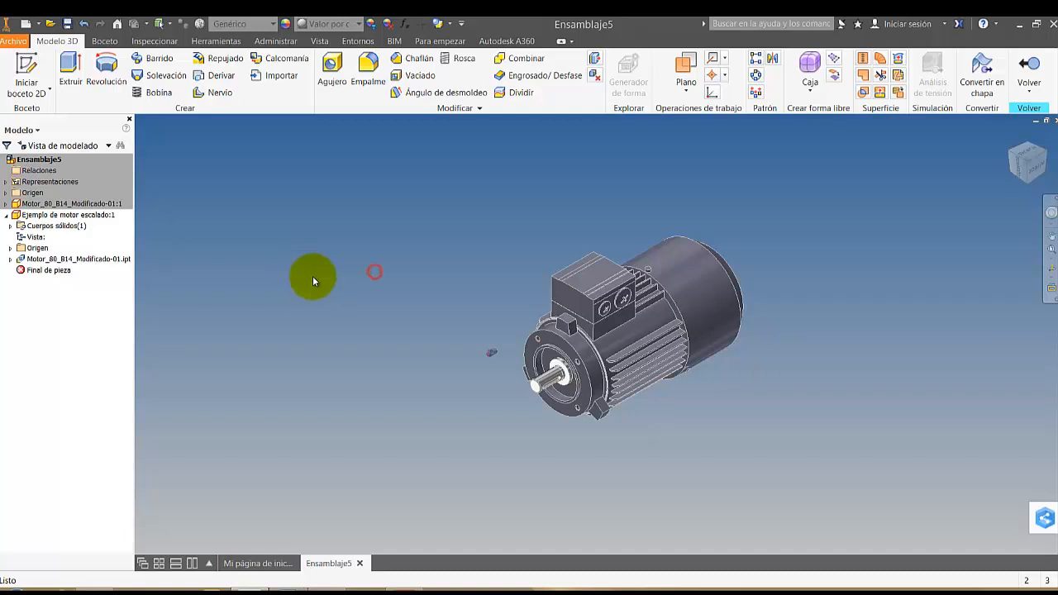
left_click(1029, 71)
right_click(493, 354)
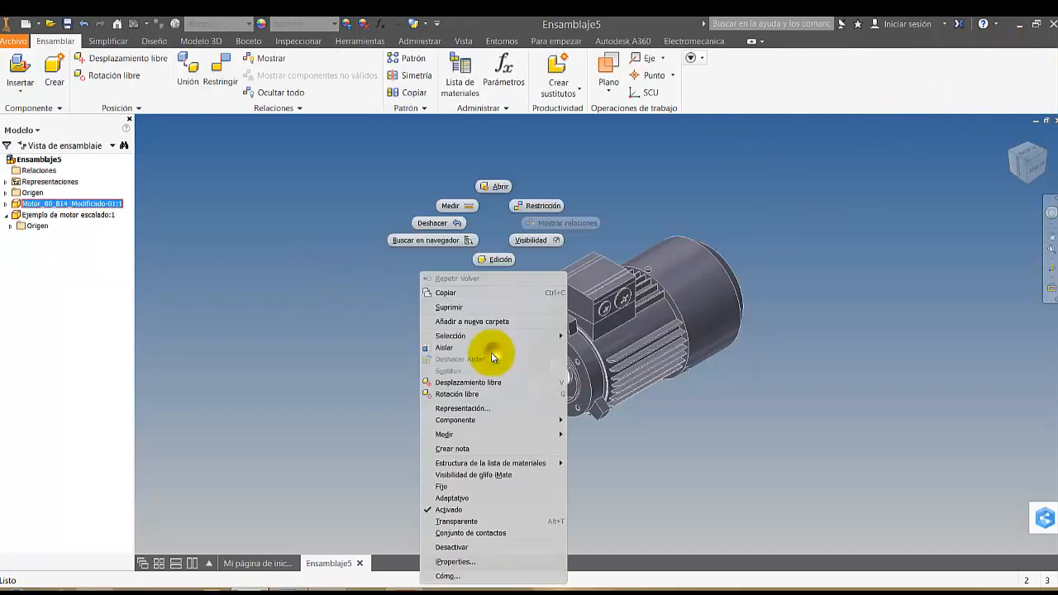
left_click(491, 186)
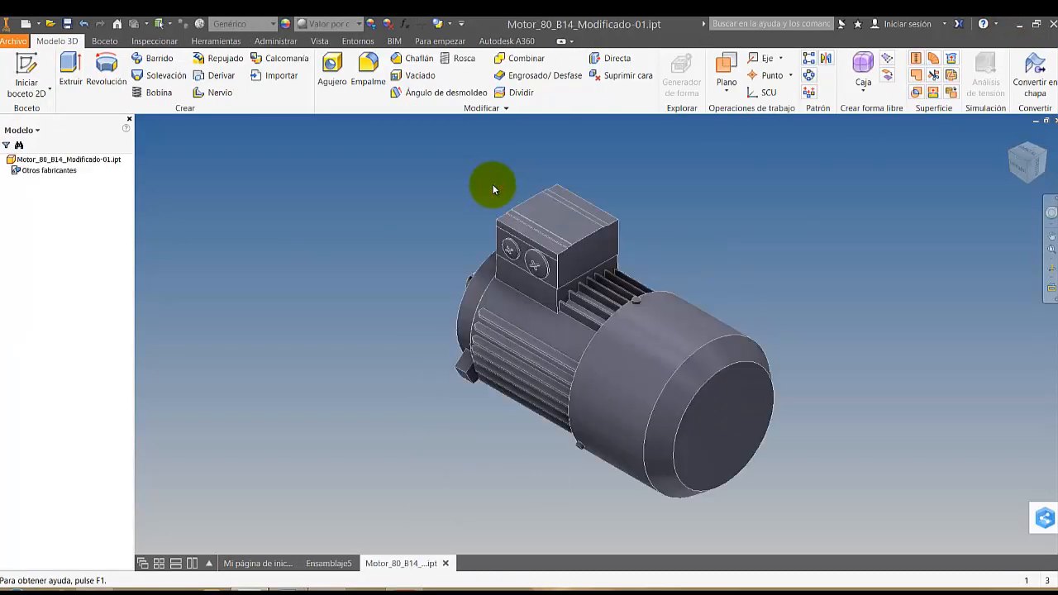
Examine the opened motor part isometrically from the shaft end and from a slightly rotated angle
left_click(1015, 157)
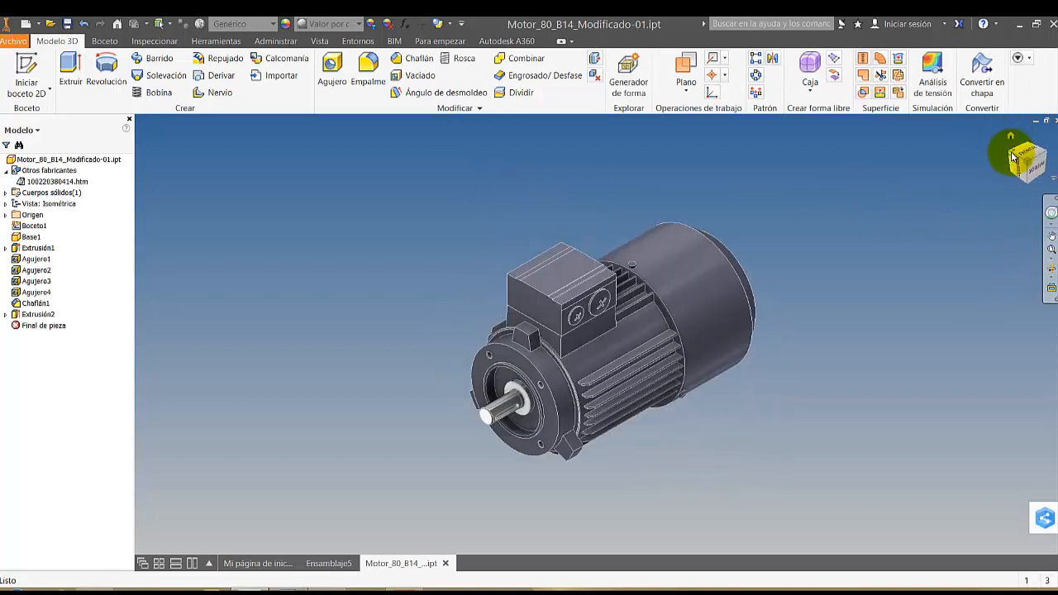
scroll(658, 247, "up", 2)
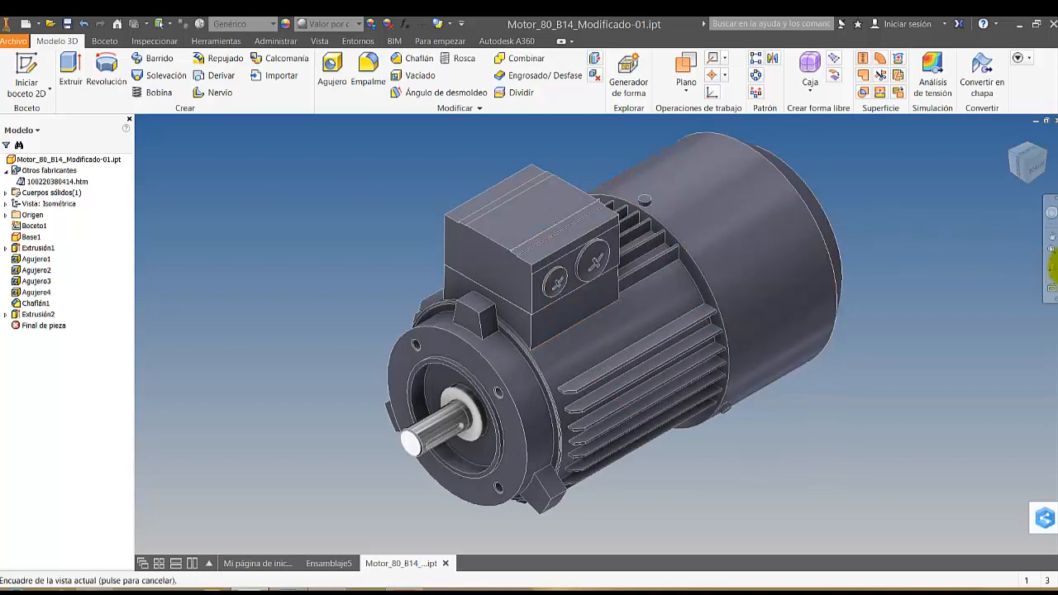
left_click(1052, 270)
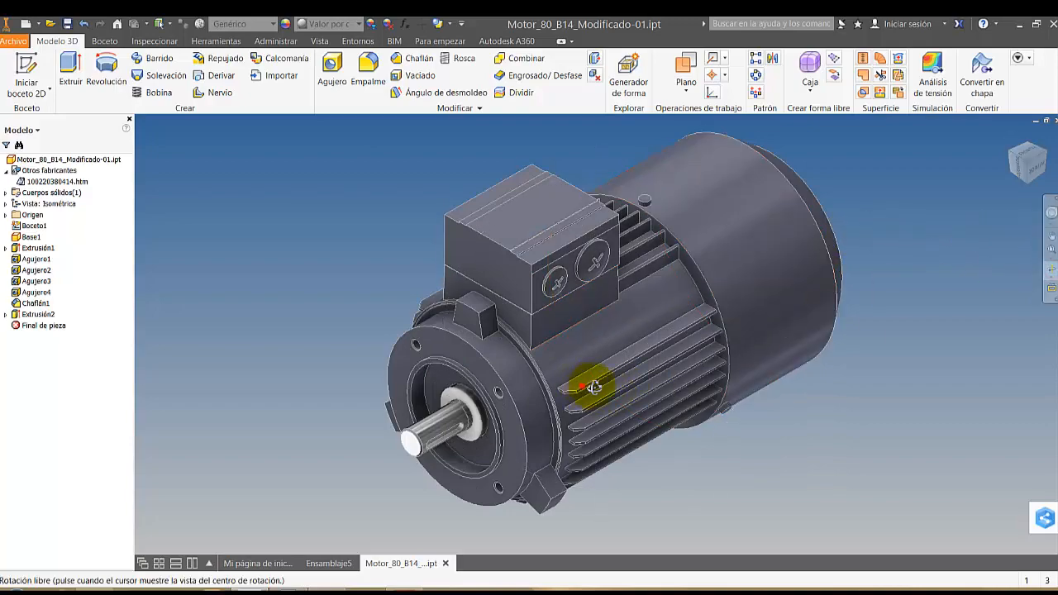
mouse_move(590, 380)
left_mouse_down()
mouse_move(768, 372)
mouse_move(772, 386)
mouse_move(637, 389)
mouse_move(574, 371)
mouse_move(597, 325)
mouse_move(649, 312)
mouse_move(713, 349)
mouse_move(725, 374)
mouse_move(690, 385)
mouse_move(560, 377)
mouse_move(636, 387)
mouse_move(619, 371)
mouse_move(589, 369)
left_mouse_up()
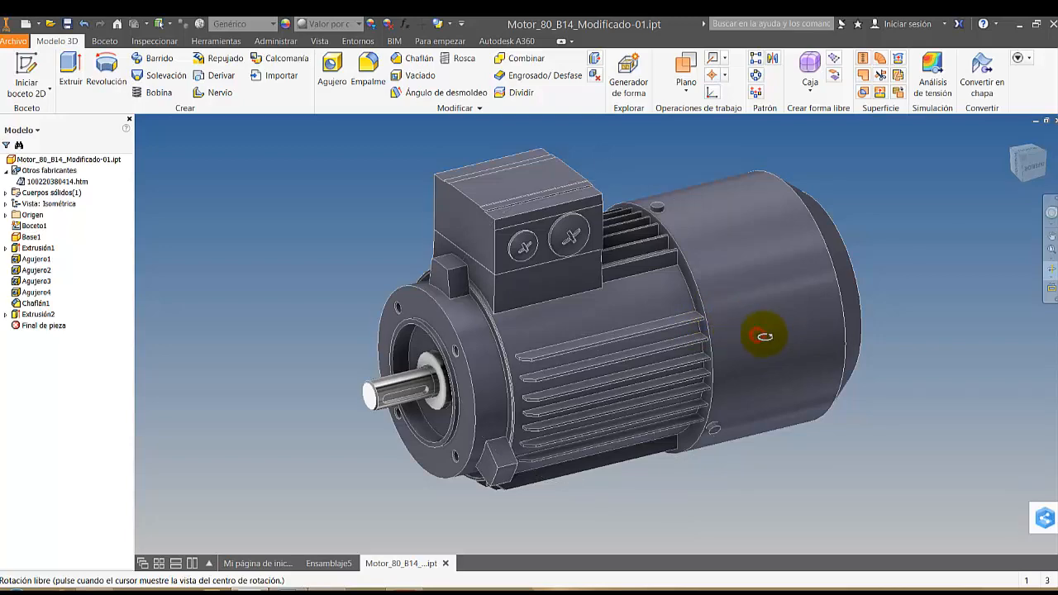
Look straight at the motor's shaft end with the terminal box upright and define that orientation as the front view
left_click_drag(764, 335, 817, 385)
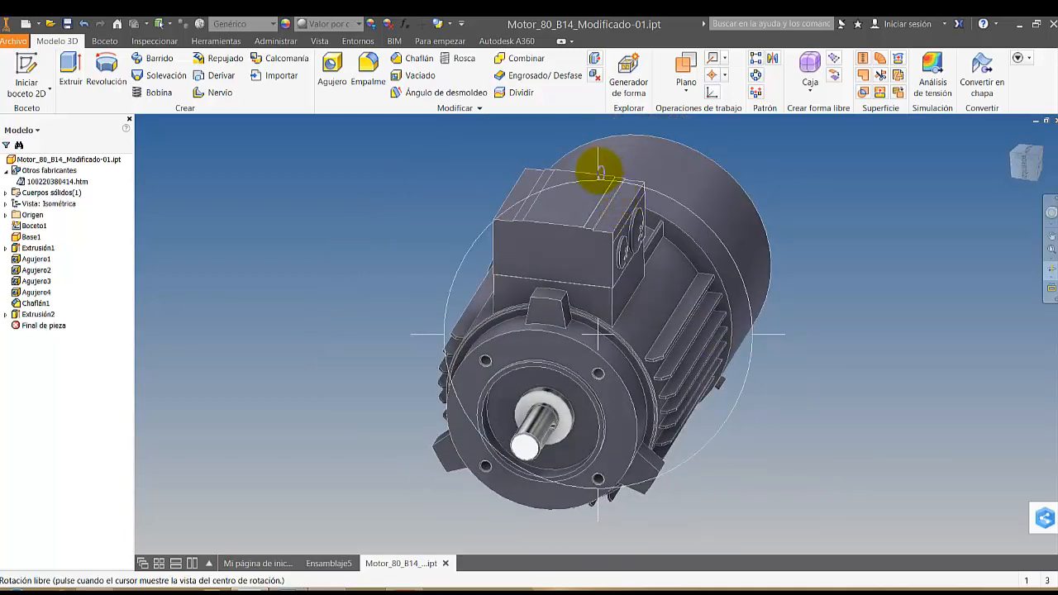
left_click_drag(600, 173, 618, 191)
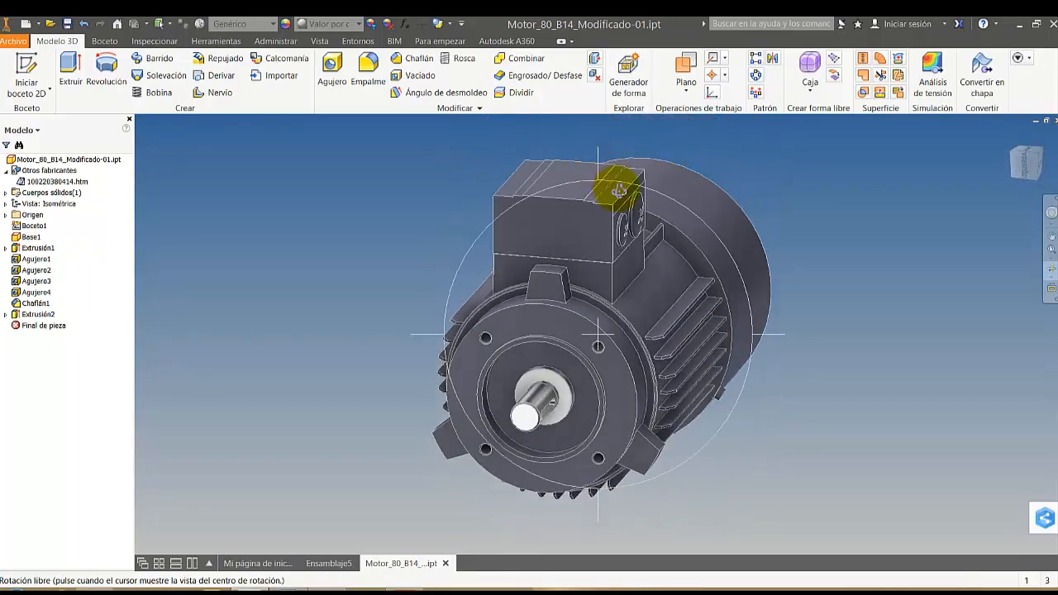
left_click_drag(642, 276, 633, 288)
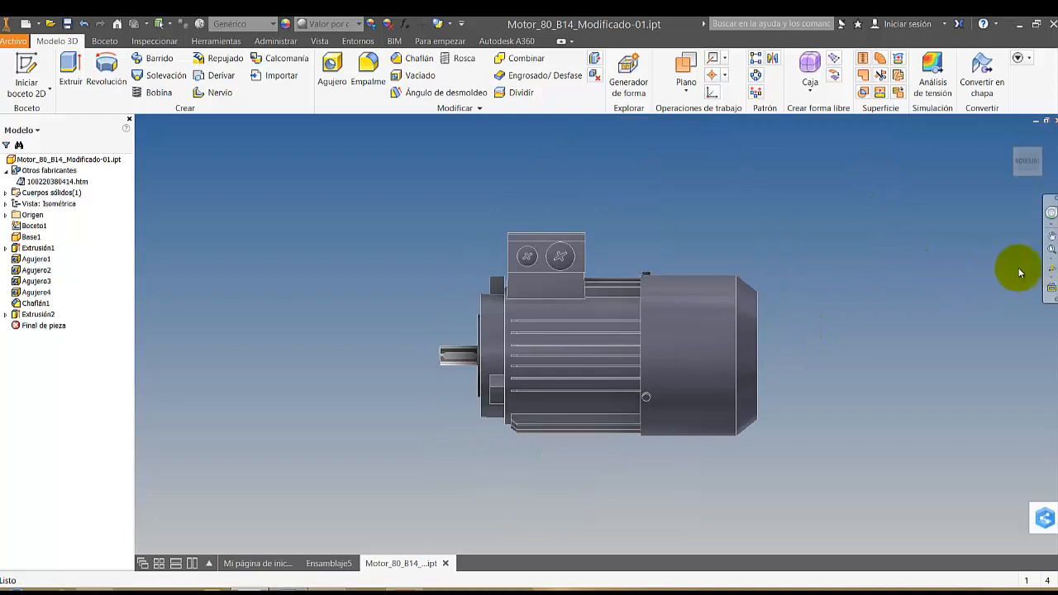
left_click(1010, 162)
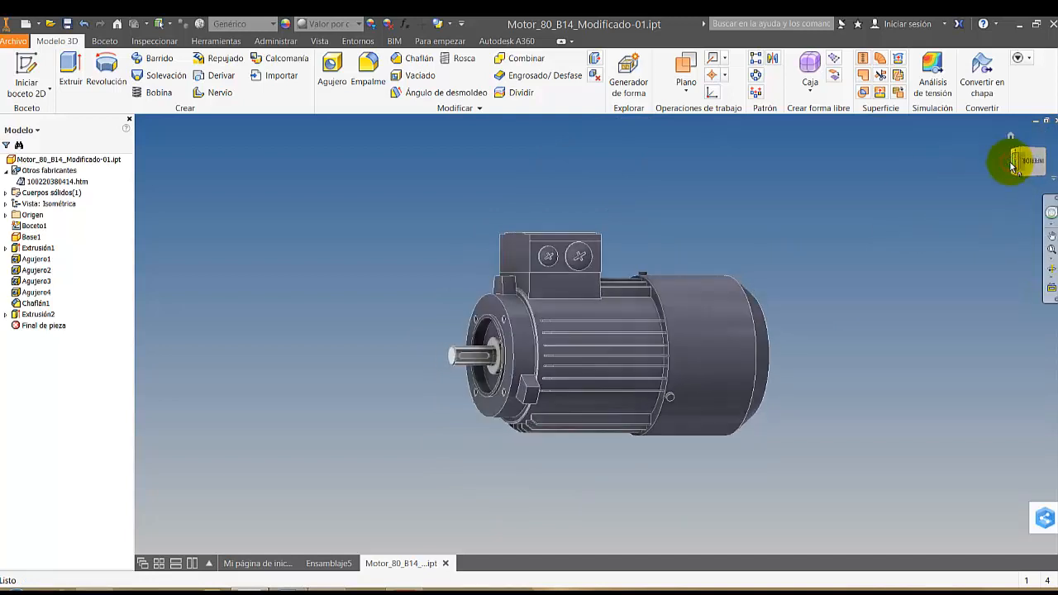
right_click(1025, 165)
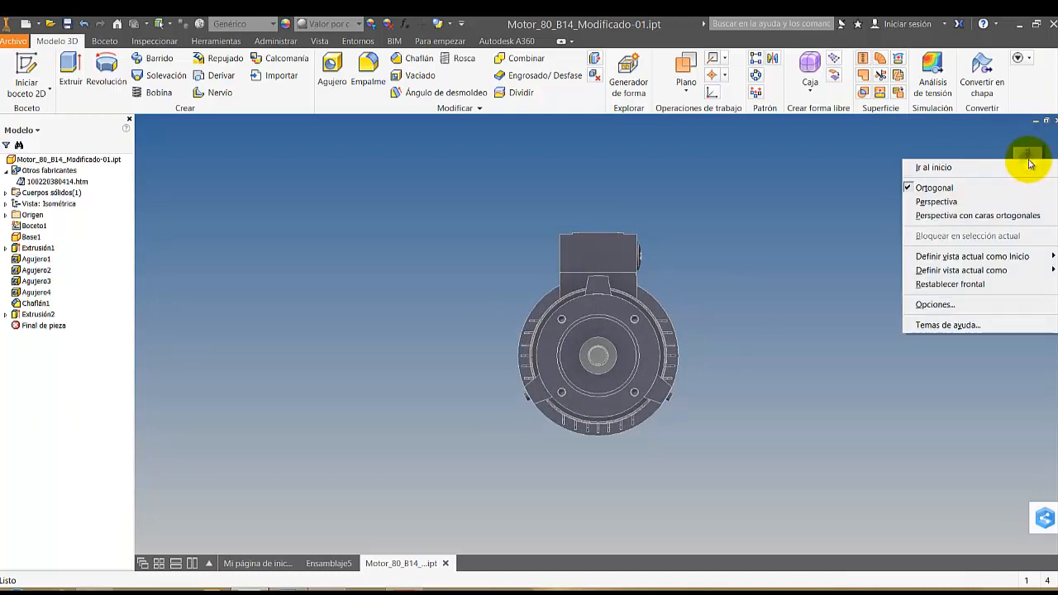
mouse_move(993, 257)
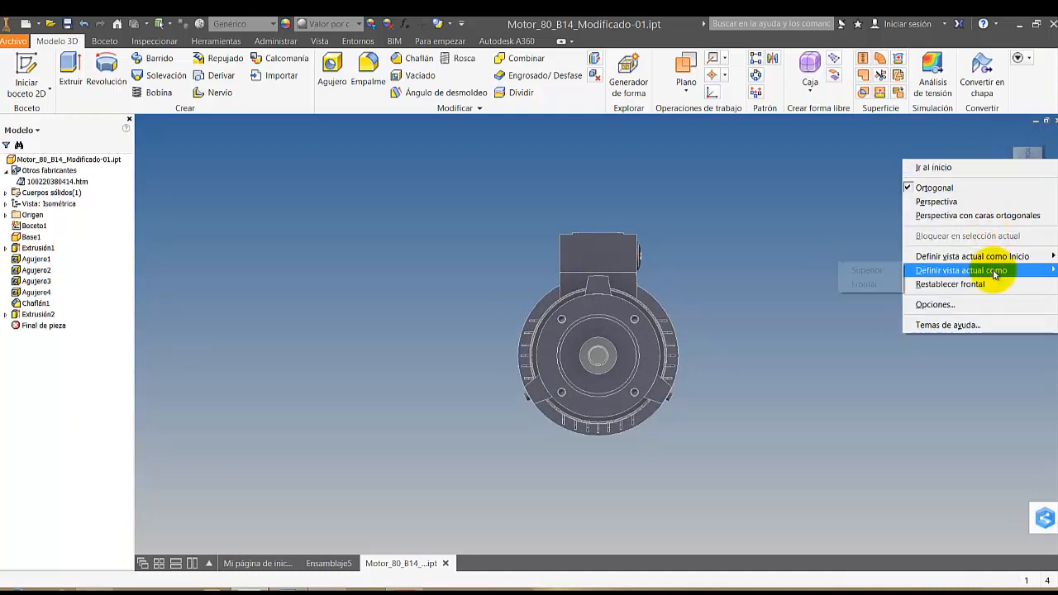
left_click(868, 285)
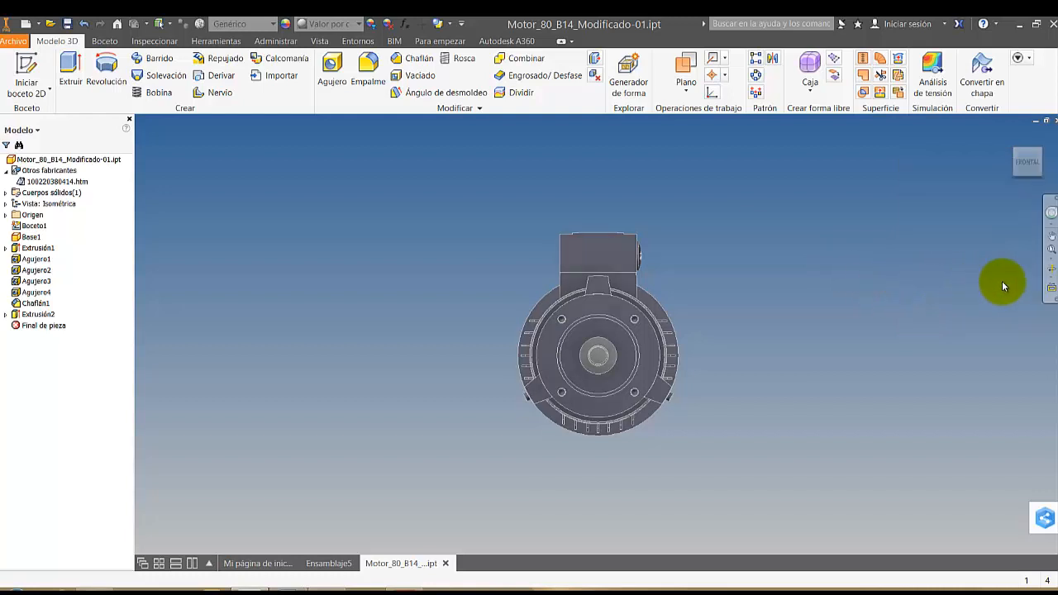
Orbit around the motor to compare its shaft-end and terminal-box sides with the new front orientation
left_click(1051, 267)
left_click_drag(630, 372, 826, 377)
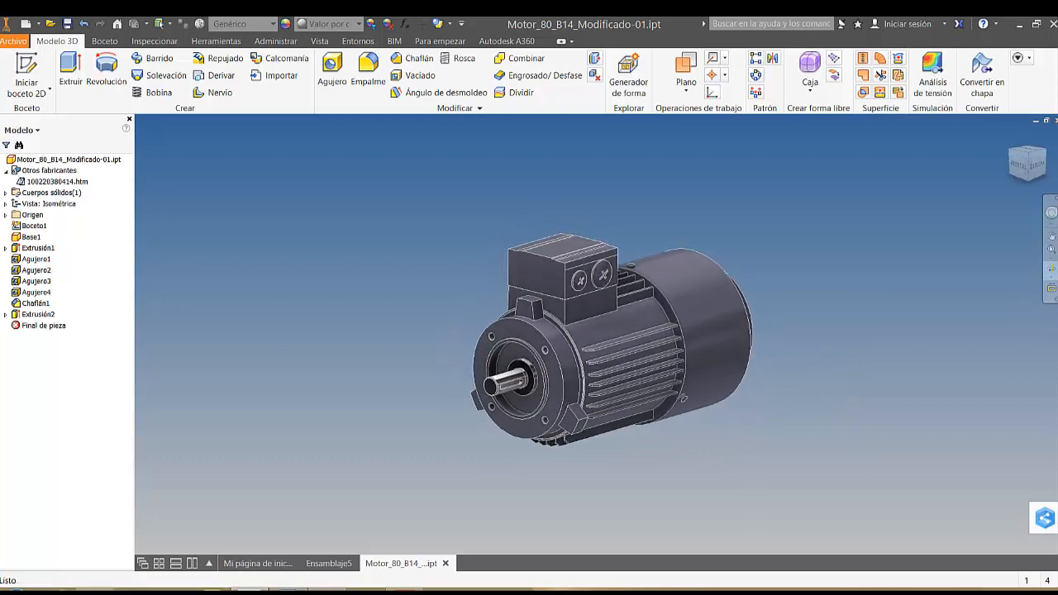
middle_click_drag(772, 253, 553, 276, "shift")
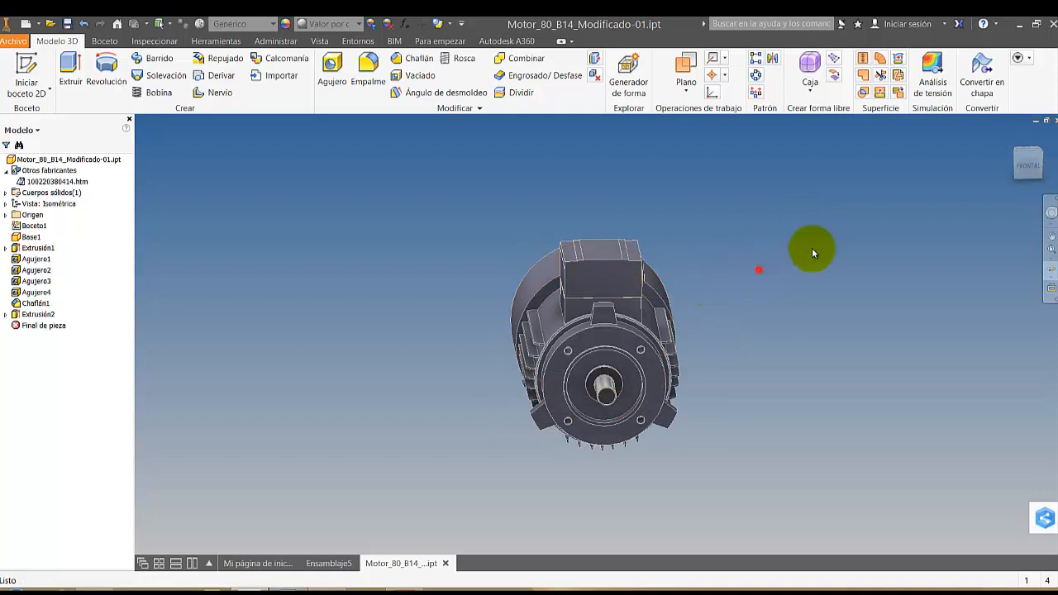
scroll(727, 312, "down", 2)
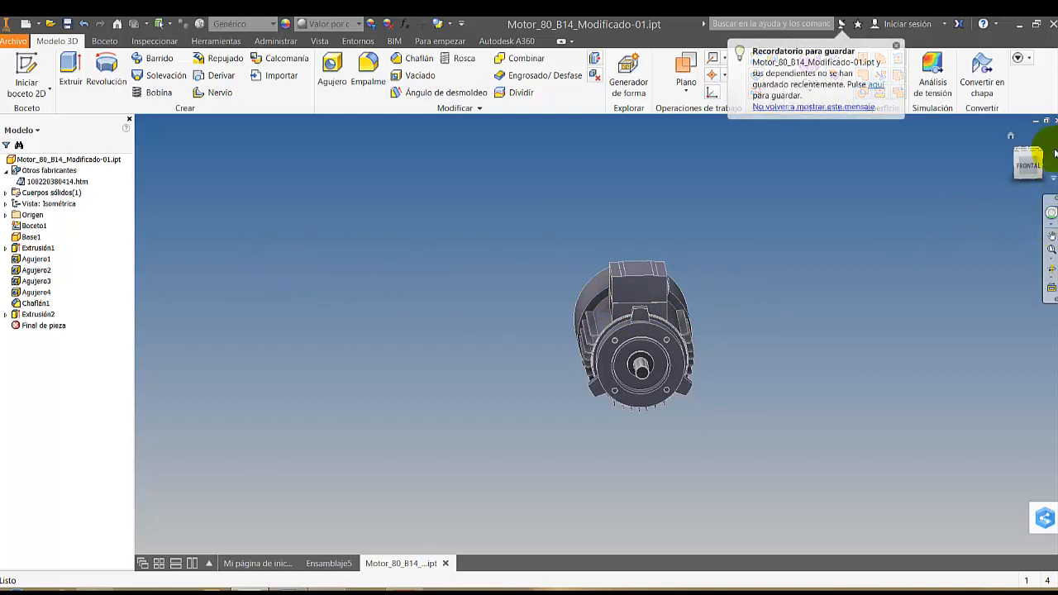
Close the motor part and the Ensamblaje5 assembly without saving the changes to either
left_click(1055, 124)
left_click(502, 337)
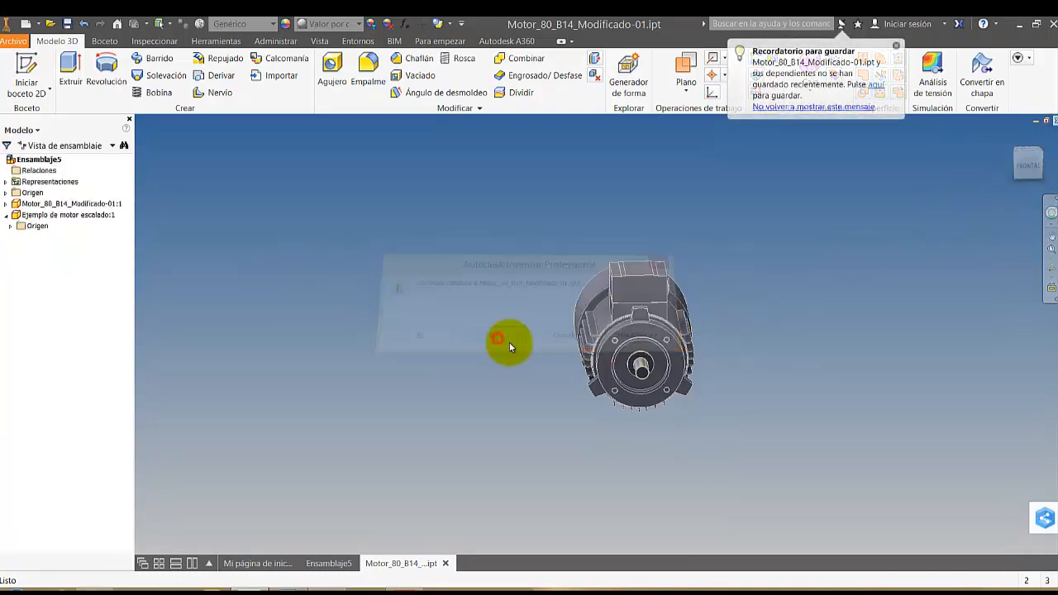
left_click(1053, 120)
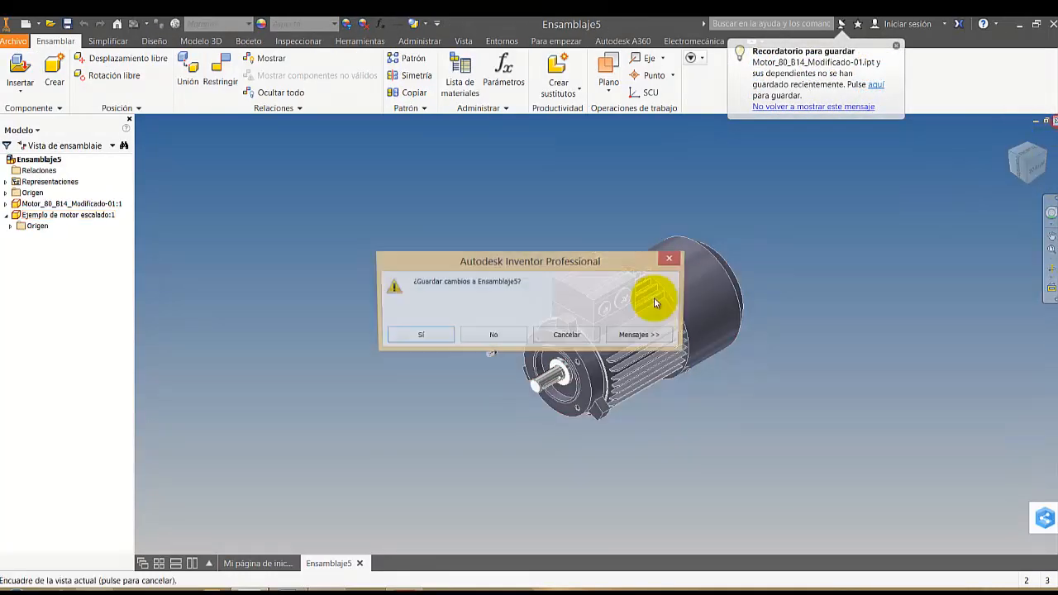
left_click(484, 336)
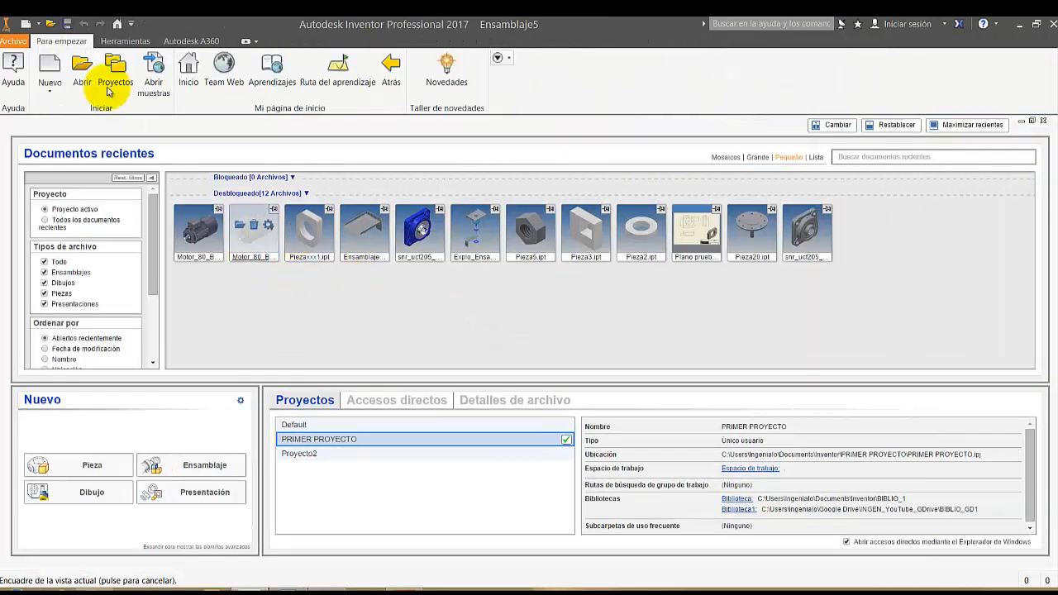
Create a new part from the Normal.ipt template
left_click(50, 65)
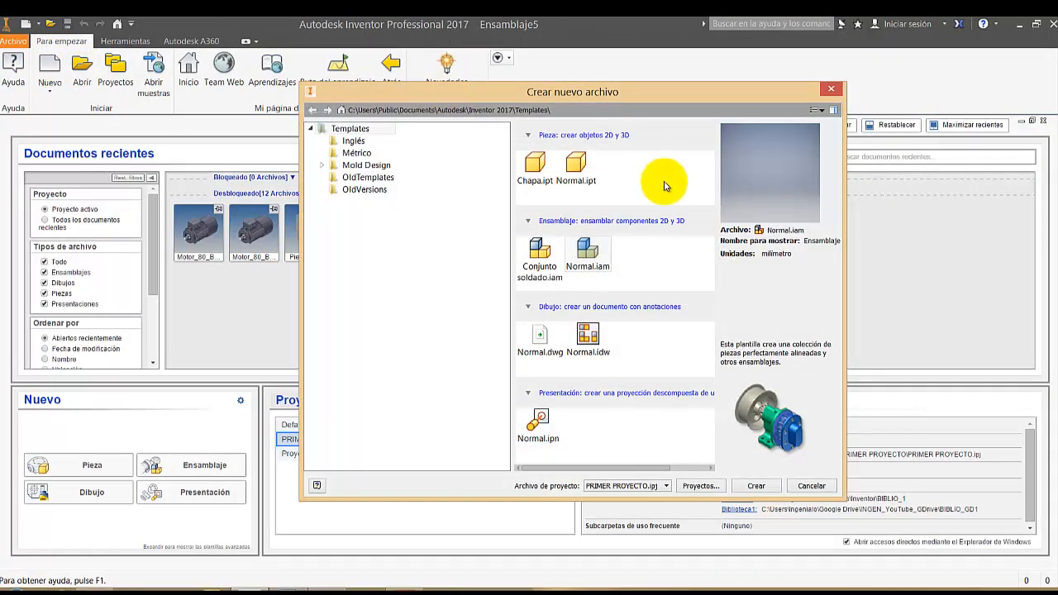
left_click(582, 164)
double_click(582, 164)
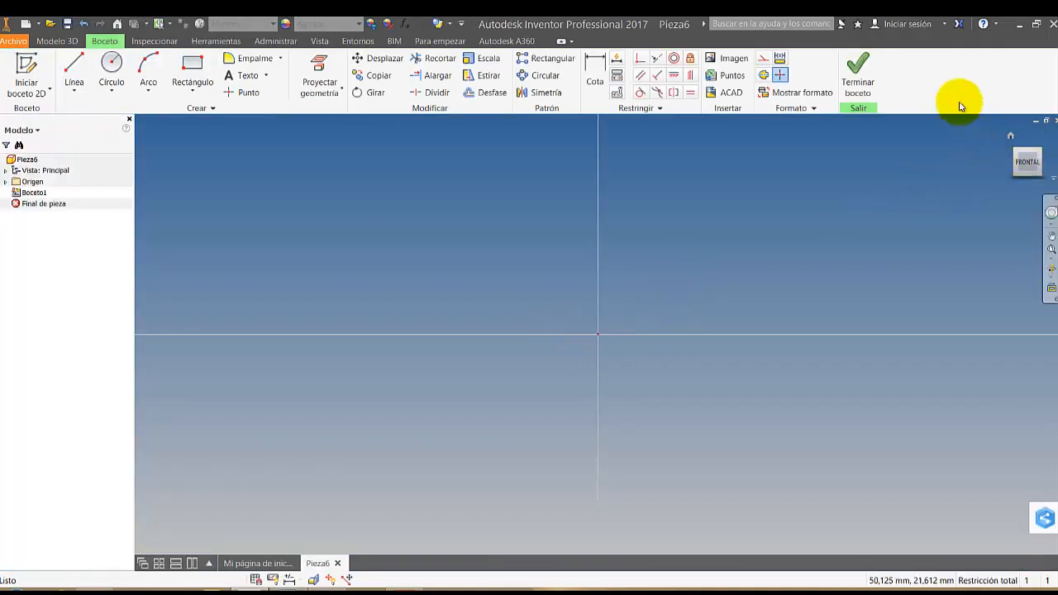
Sketch an open control-vertex spline from the origin, looping across the vertical axis and ending just below the horizontal axis
left_click(1017, 153)
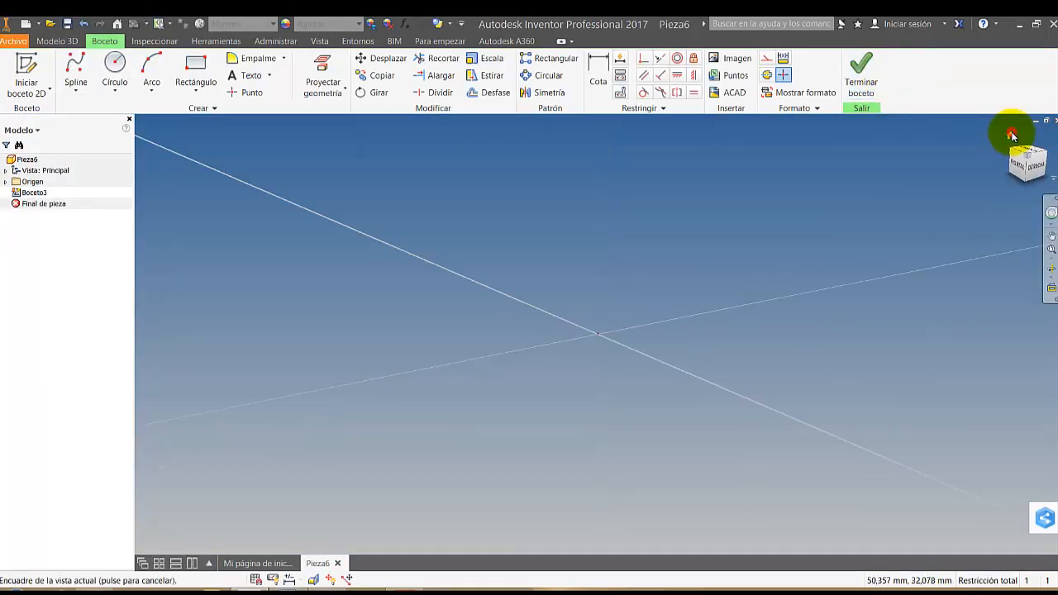
left_click(1022, 171)
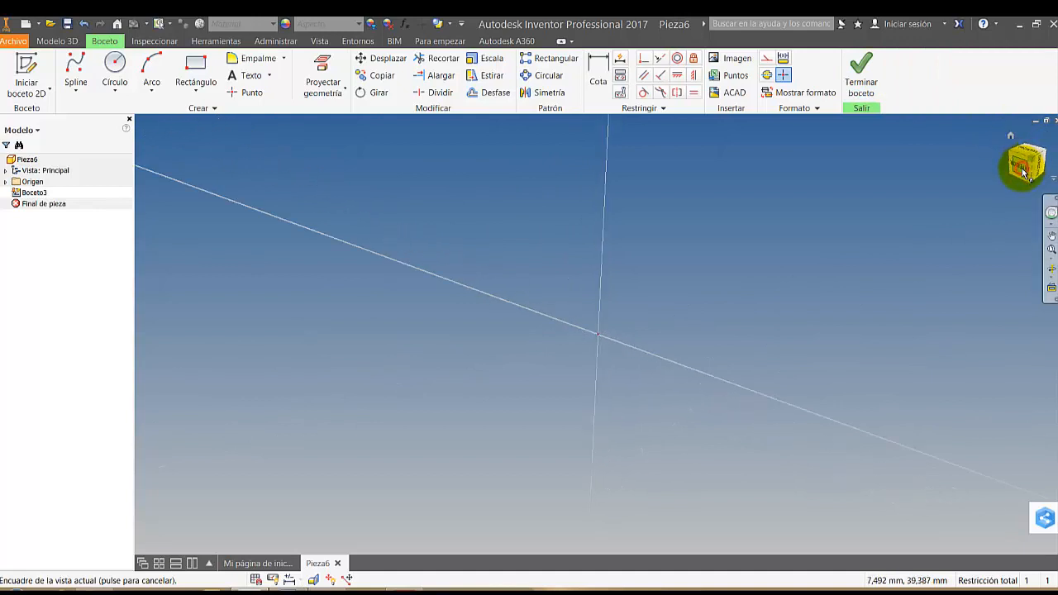
left_click(1028, 184)
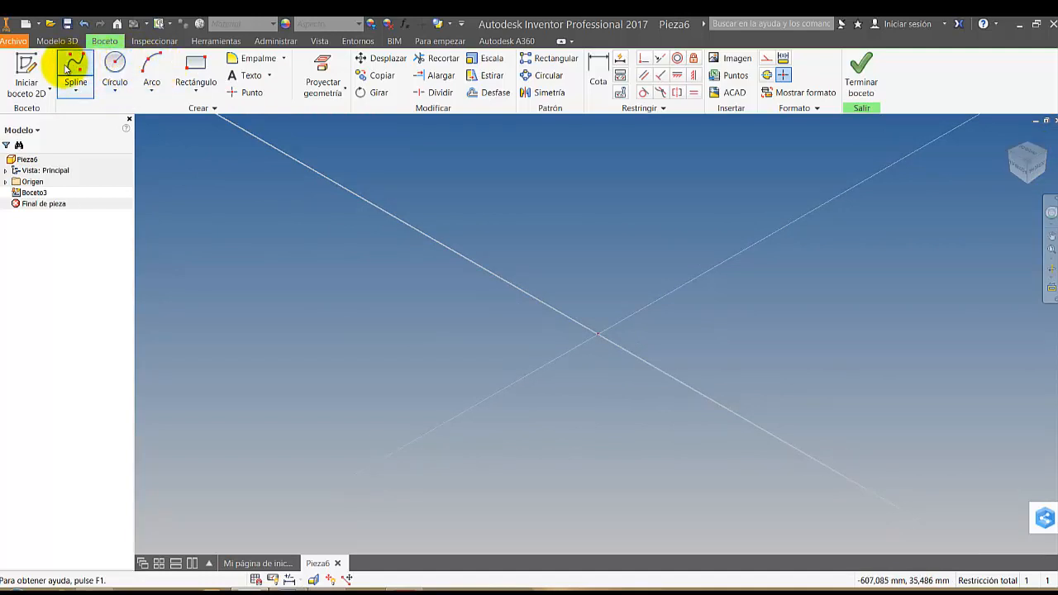
left_click(74, 70)
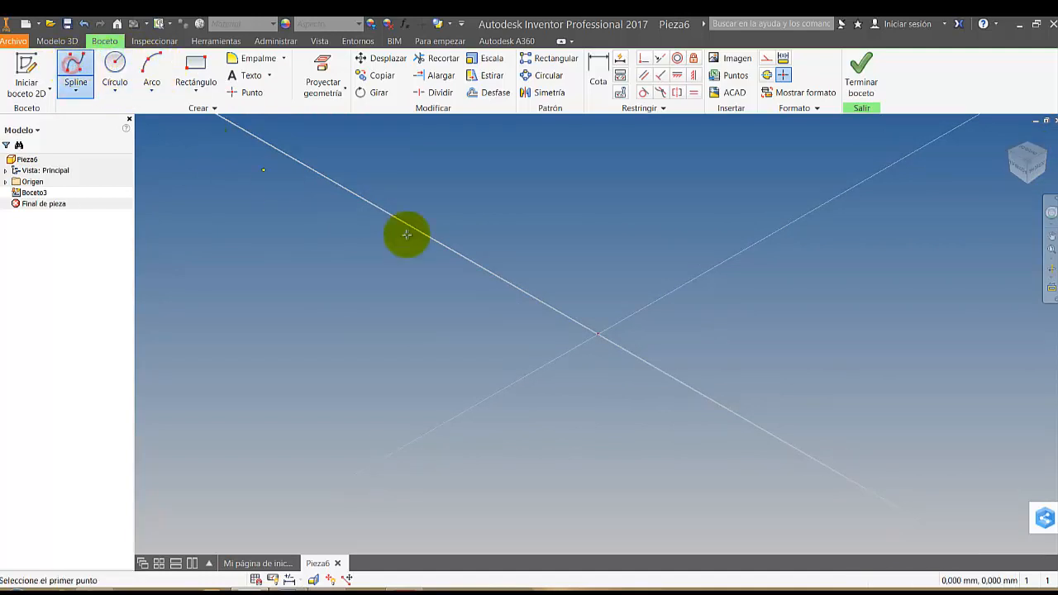
left_click(1031, 153)
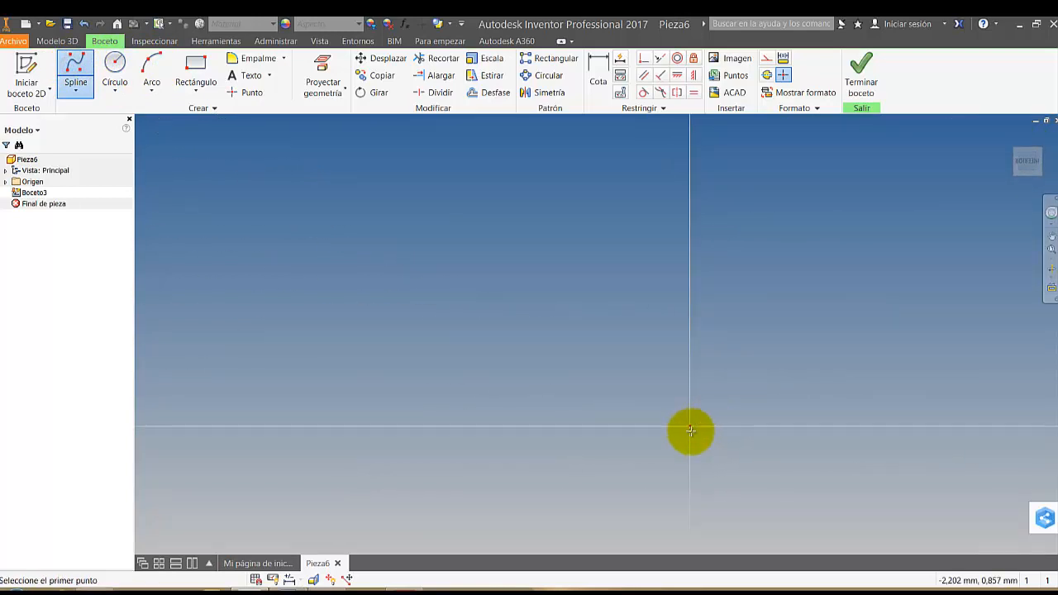
left_click(691, 426)
middle_click_drag(771, 371, 586, 378)
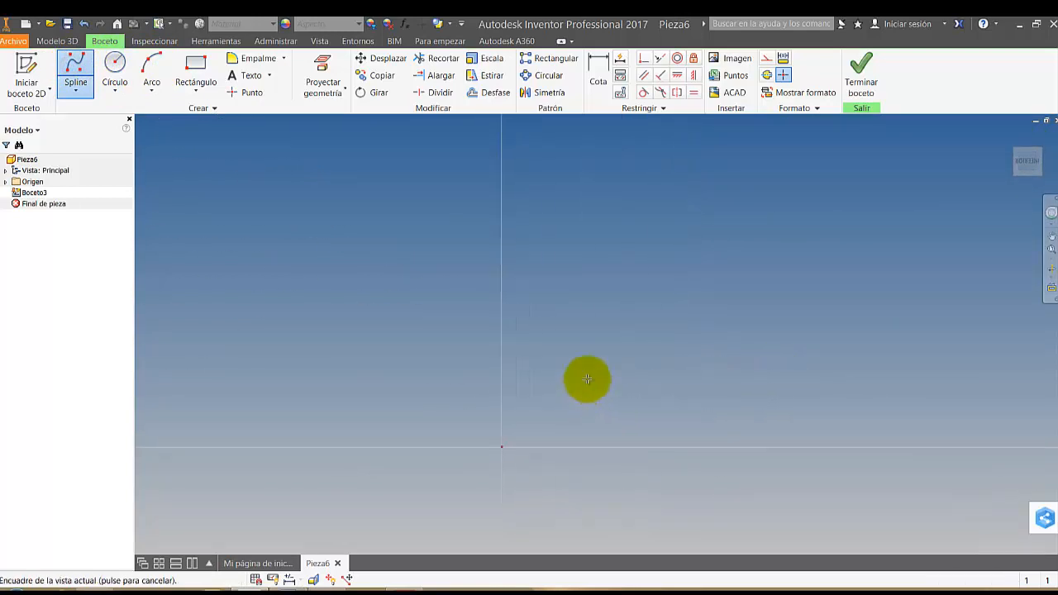
left_click(502, 223)
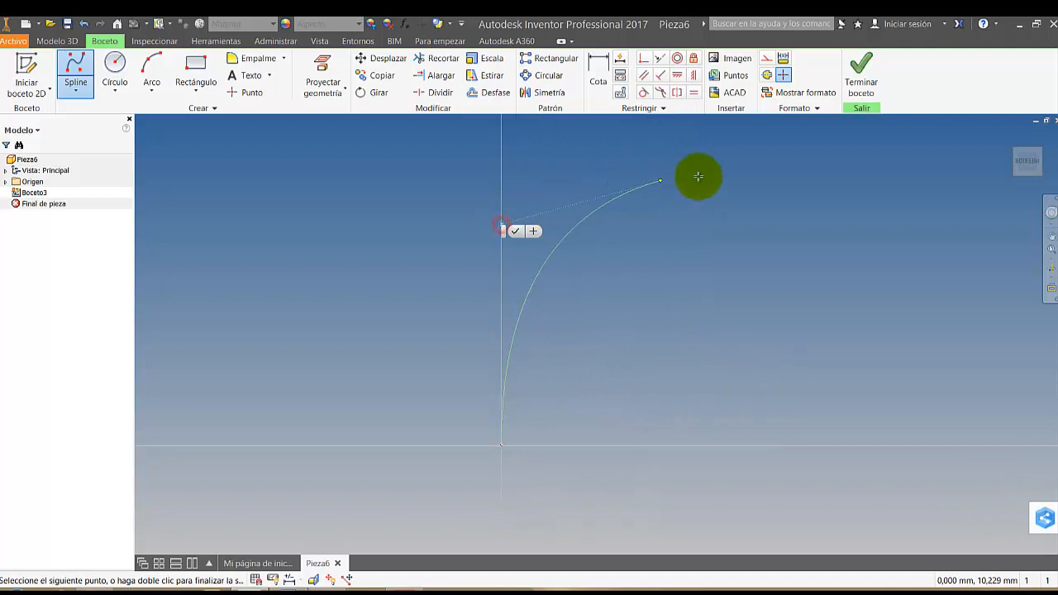
left_click(746, 178)
left_click(895, 217)
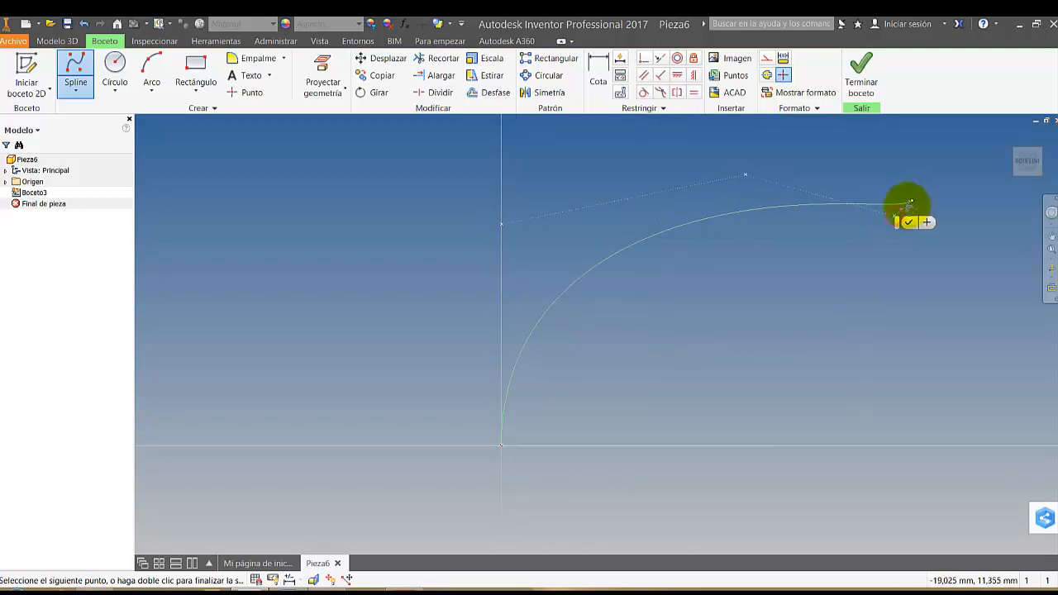
middle_click_drag(907, 207, 777, 338)
scroll(777, 338, "down", 1)
left_click(838, 206)
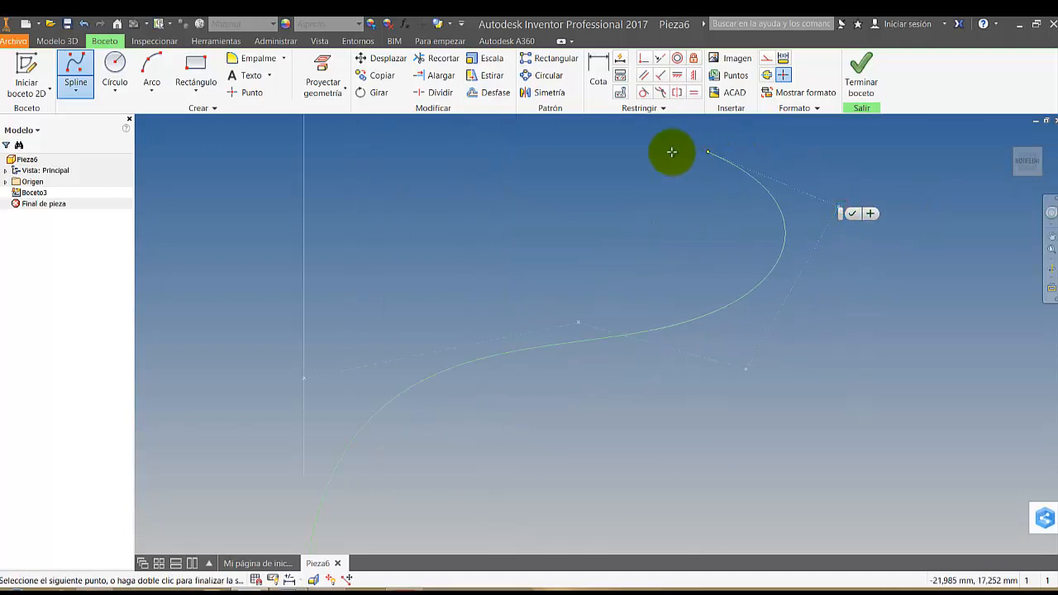
scroll(794, 305, "up", 5)
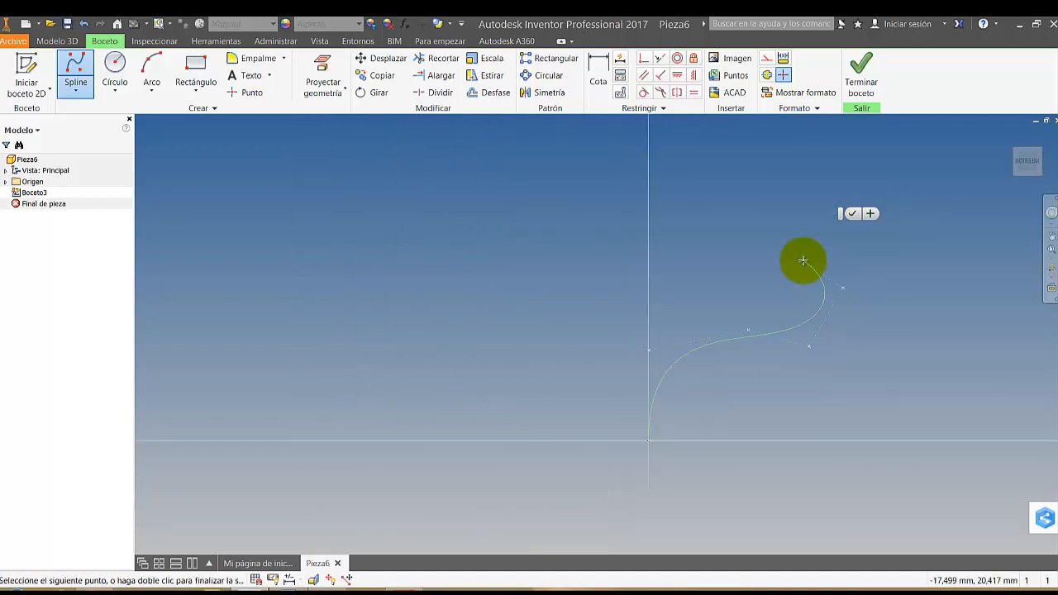
left_click(765, 199)
left_click(585, 172)
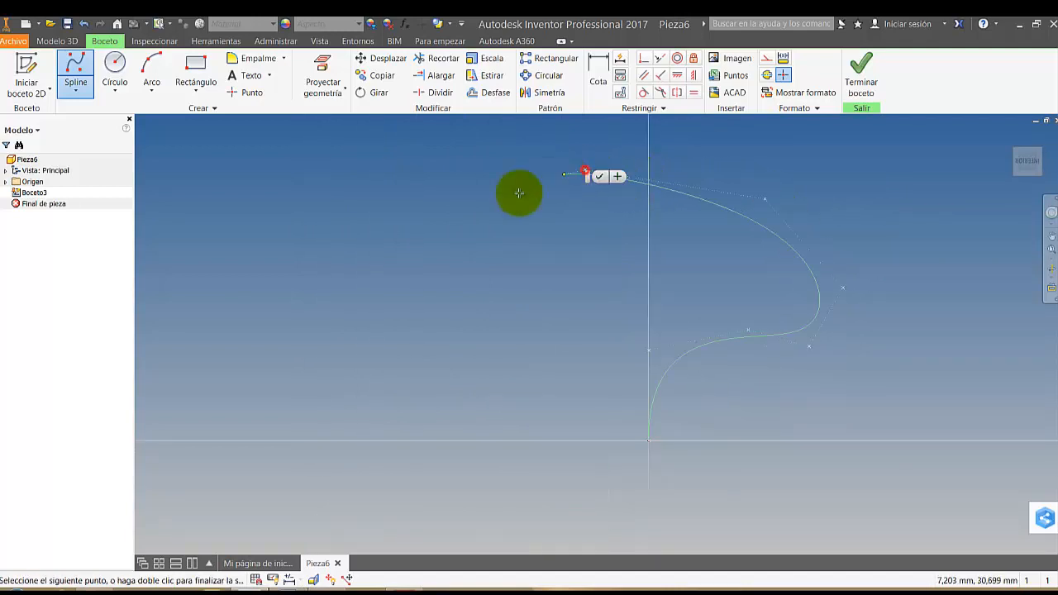
left_click(475, 262)
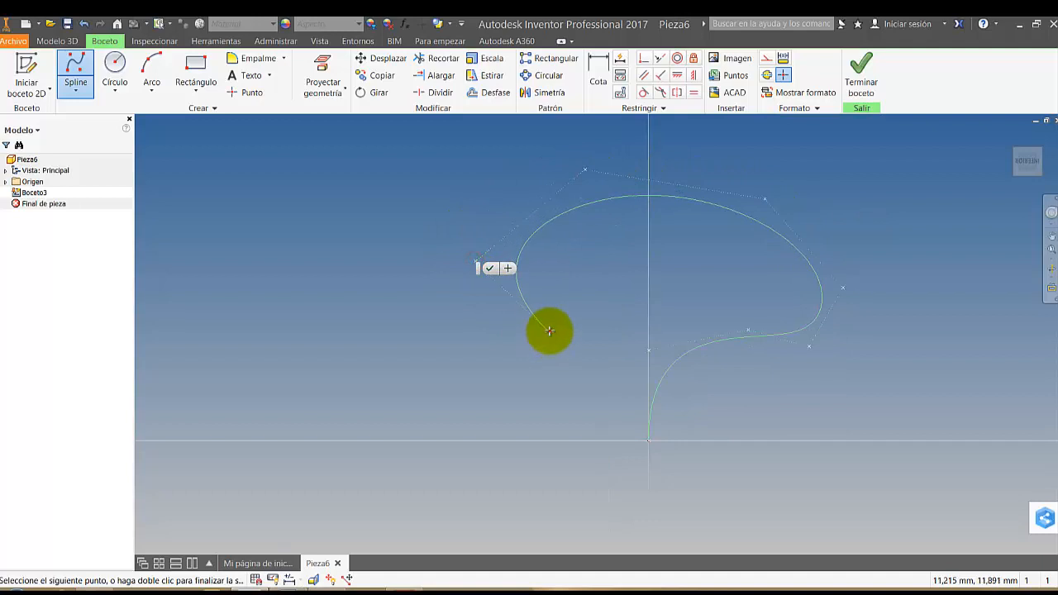
left_click(548, 332)
left_click(572, 439)
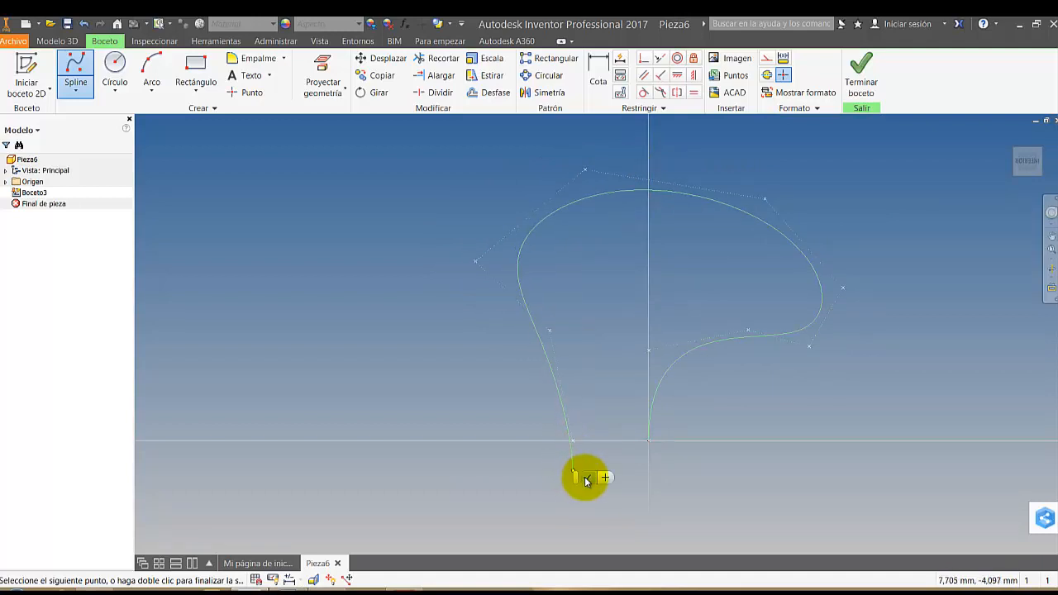
left_click(586, 480)
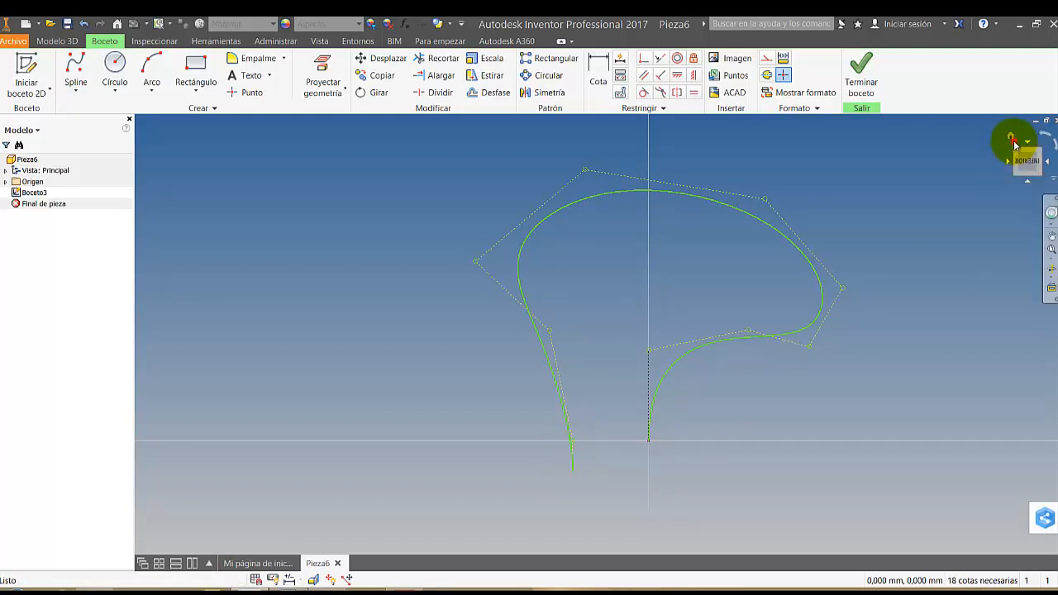
Finish the open spline's sketch and return to part modelling
left_click(1011, 137)
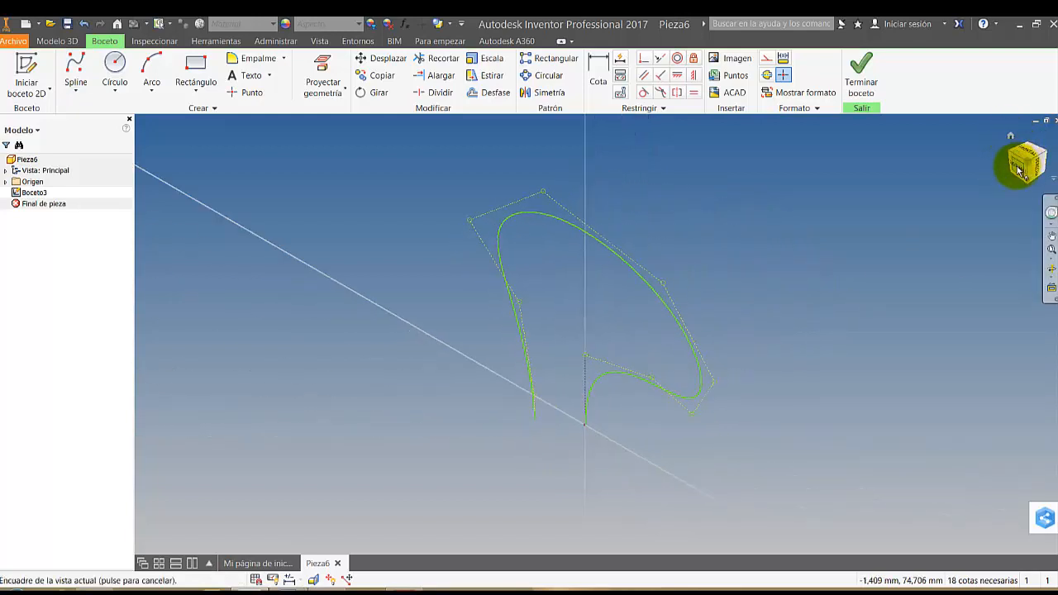
left_click(1018, 170)
mouse_move(656, 441)
middle_mouse_down("shift")
mouse_move(611, 352)
mouse_move(595, 368)
mouse_move(524, 353)
mouse_move(583, 359)
mouse_move(570, 356)
middle_mouse_up("shift")
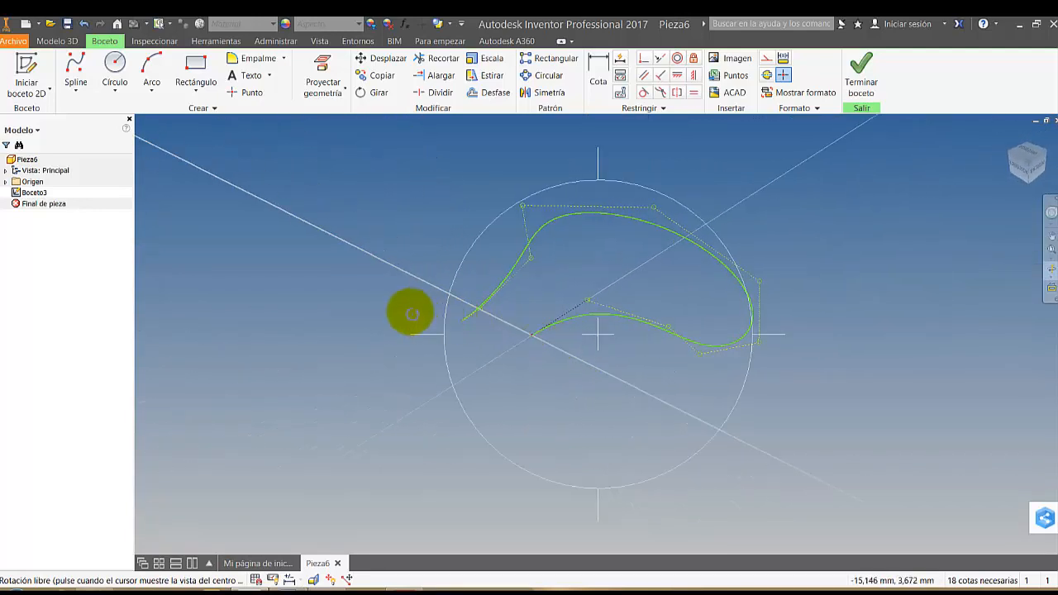
scroll(413, 312, "down", 4)
key("Escape")
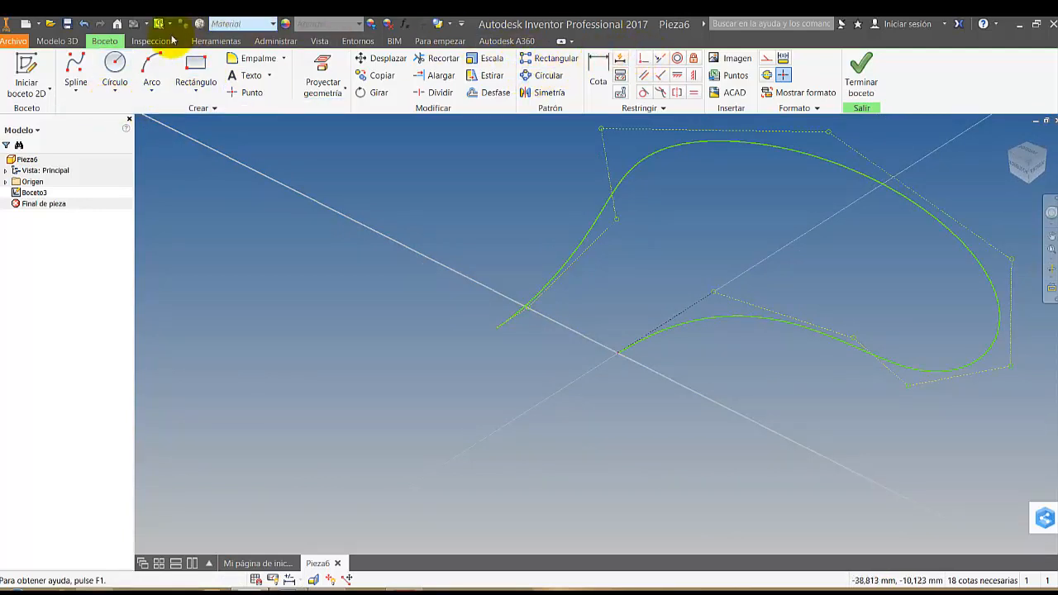
left_click(57, 43)
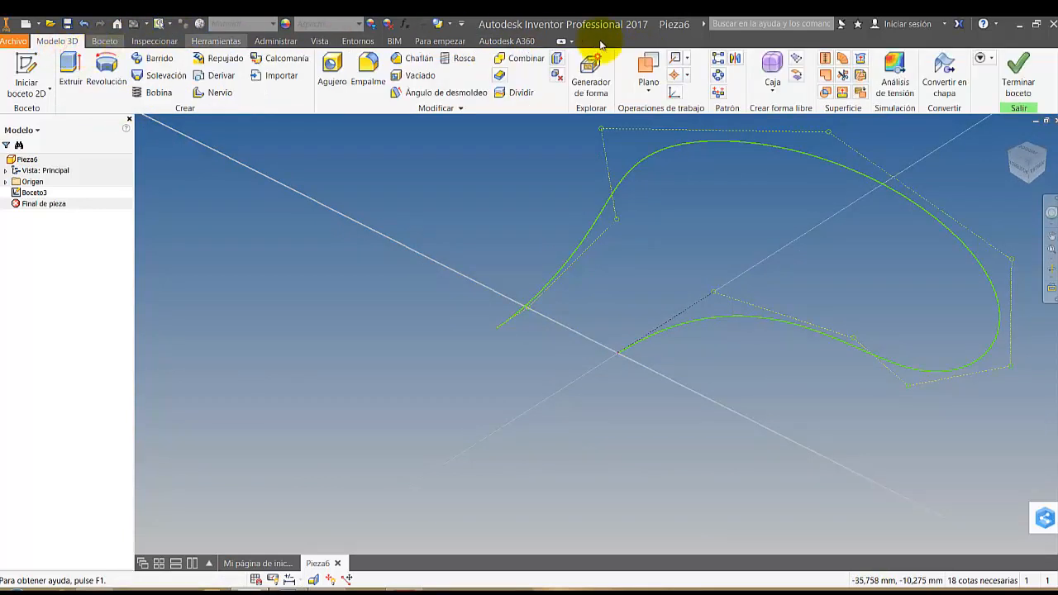
left_click(33, 191)
left_click(1033, 75)
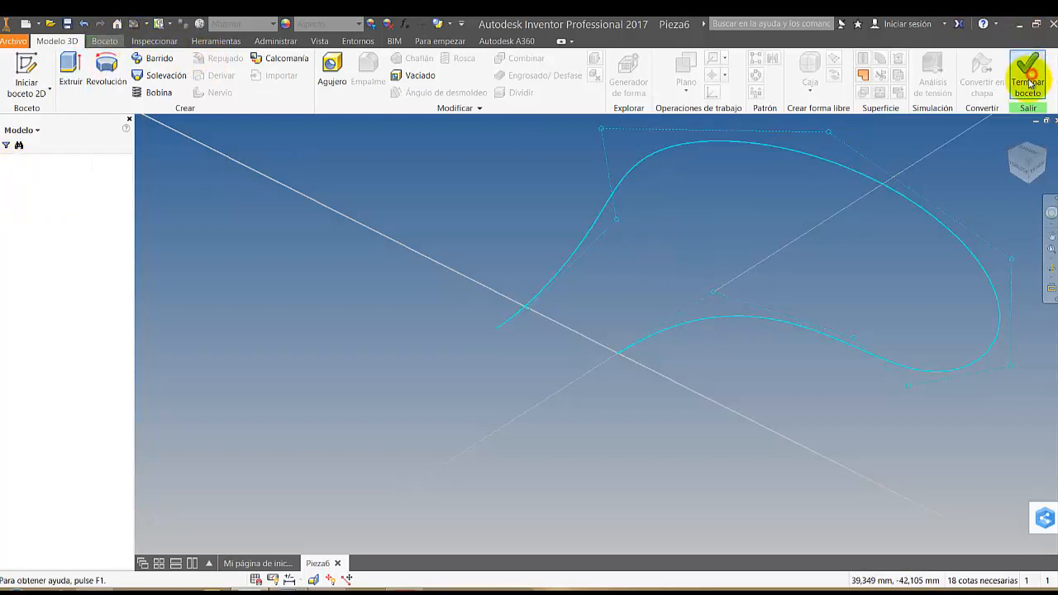
Create a work plane at the spline's start point, perpendicular to the curve, and start a 2D sketch on it
left_click(685, 70)
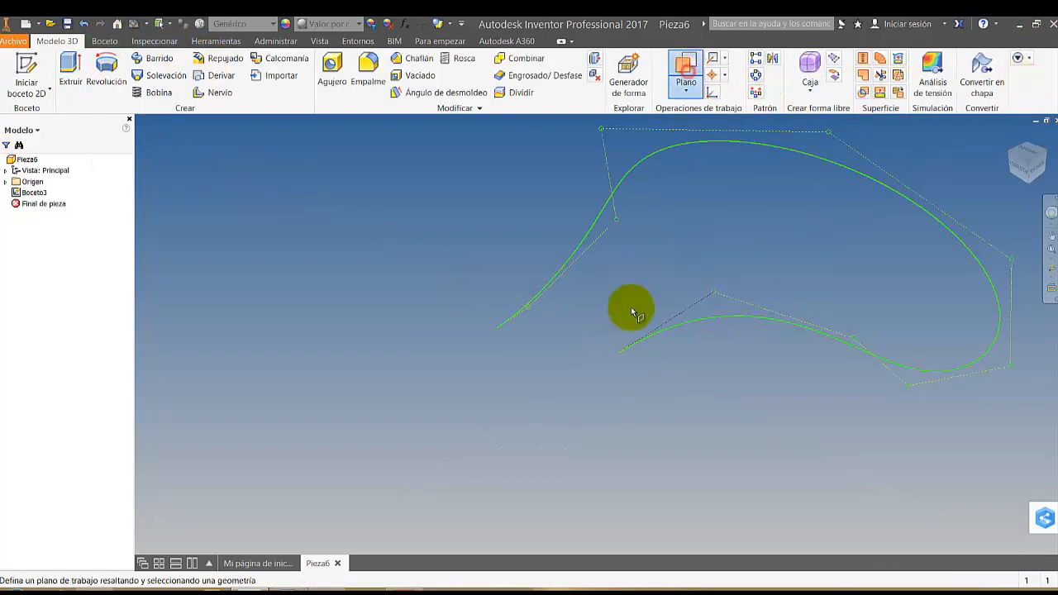
left_click(623, 351)
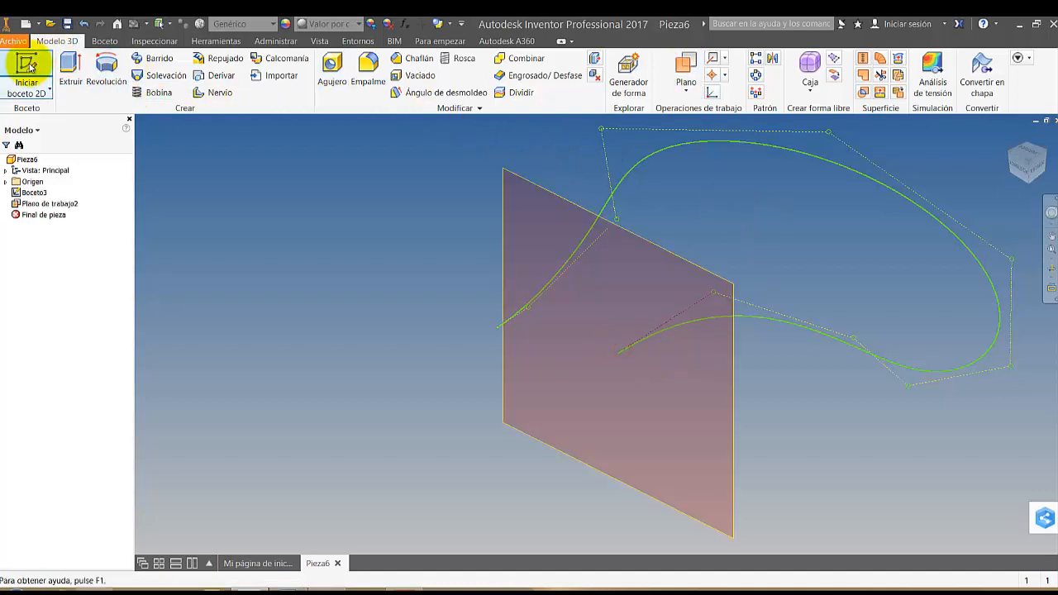
left_click(50, 82)
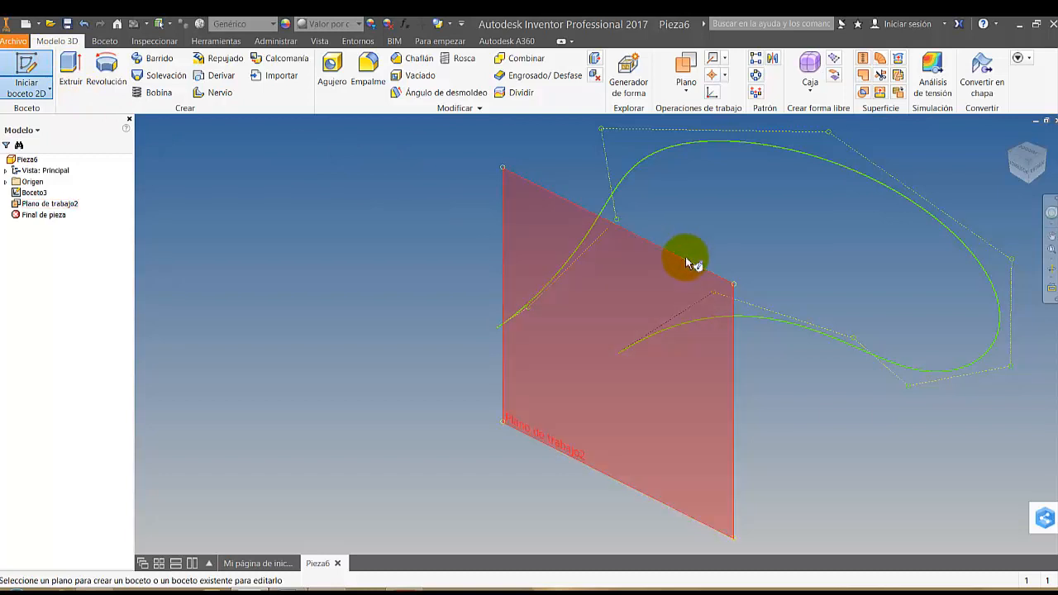
left_click(685, 256)
Draw a circle about 2.5 mm in diameter centred on the spline's start point and finish the sketch
left_click(114, 64)
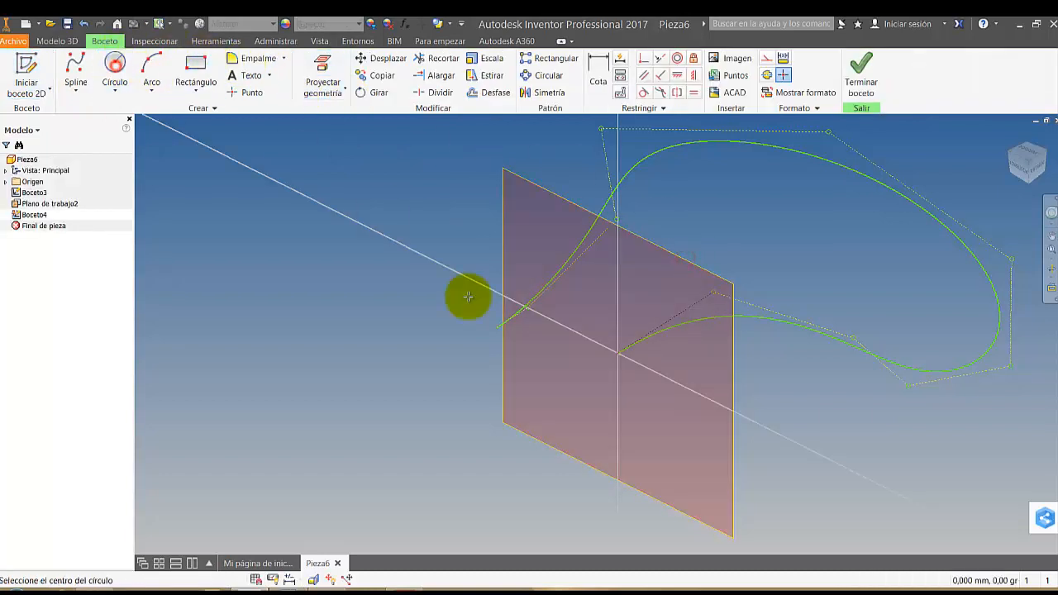
left_click(620, 353)
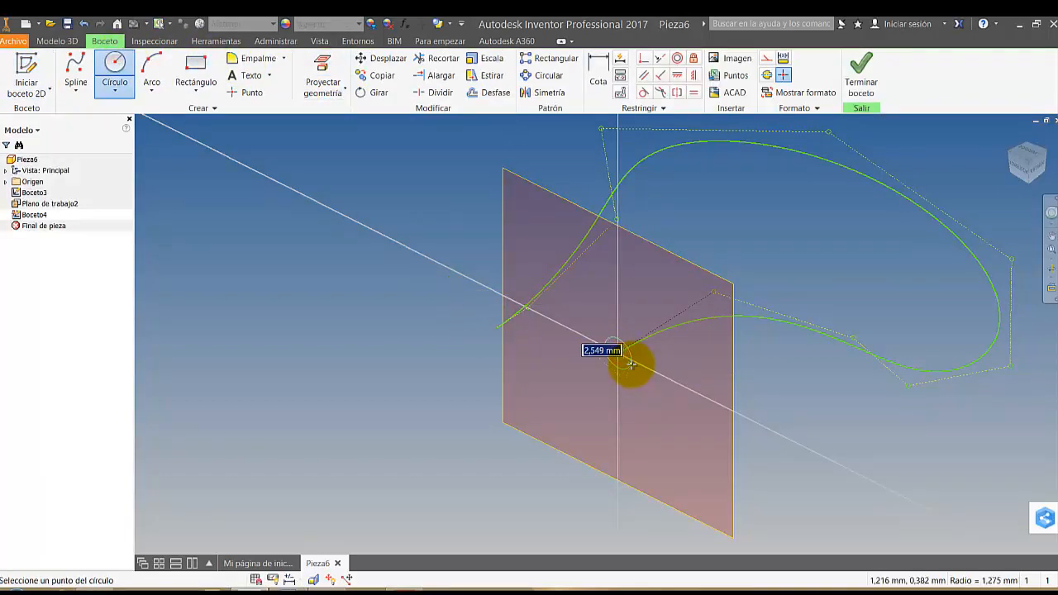
left_click(631, 364)
left_click(861, 70)
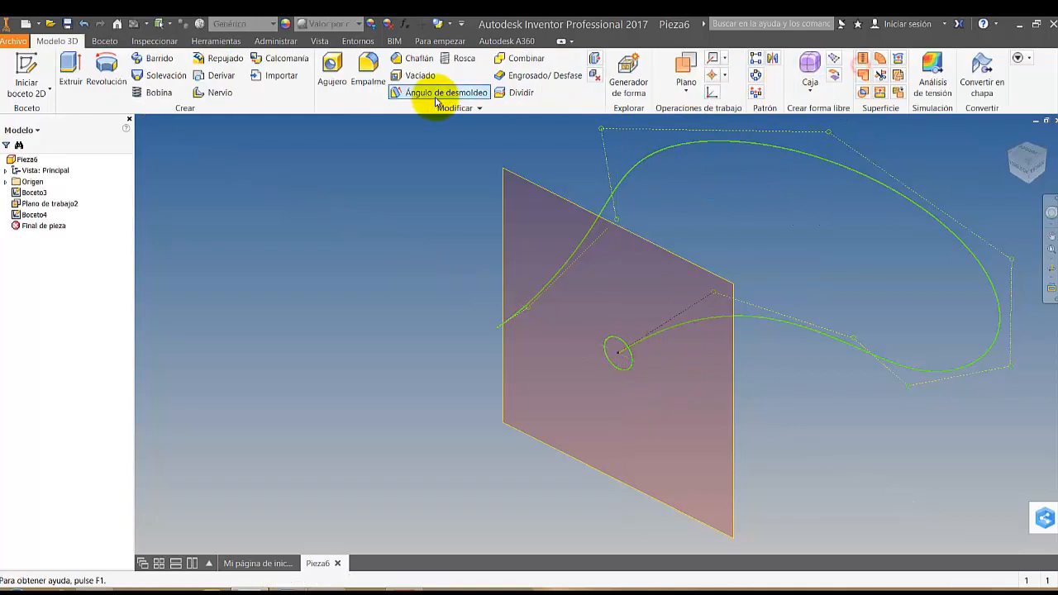
Sweep the circle along the spline path as a solid with zero taper and twist
left_click(159, 58)
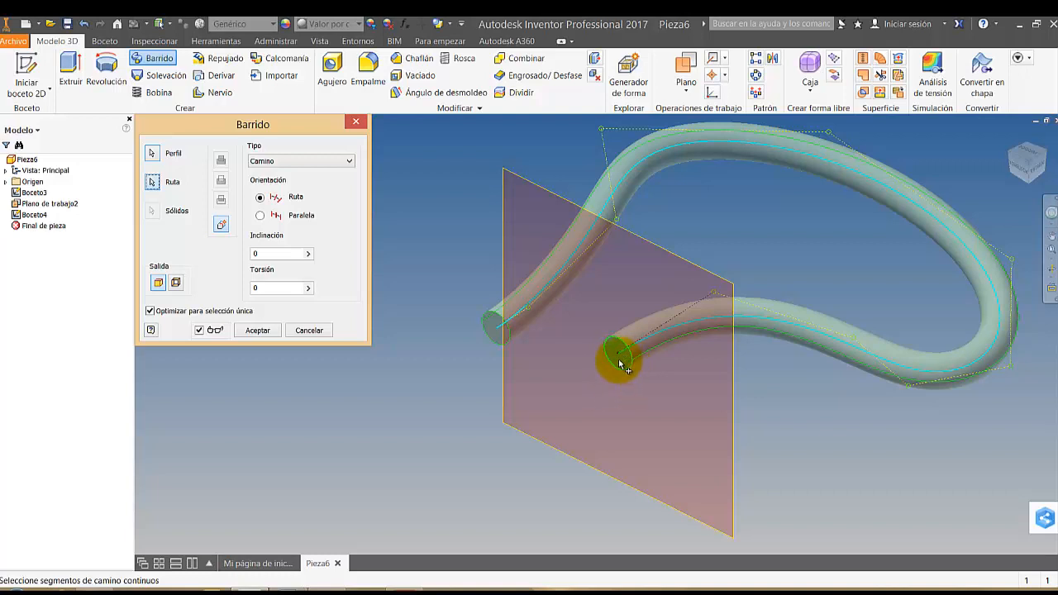
left_click(257, 330)
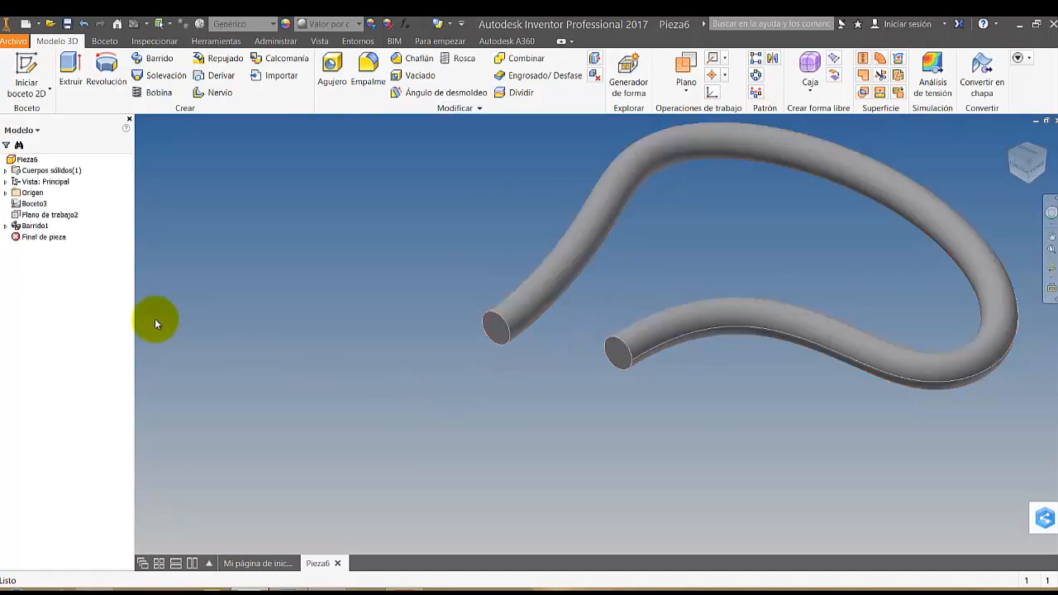
Edit the sweep, keeping the Camino type, and try a taper of 2 degrees before applying 1.5 degrees
double_click(30, 229)
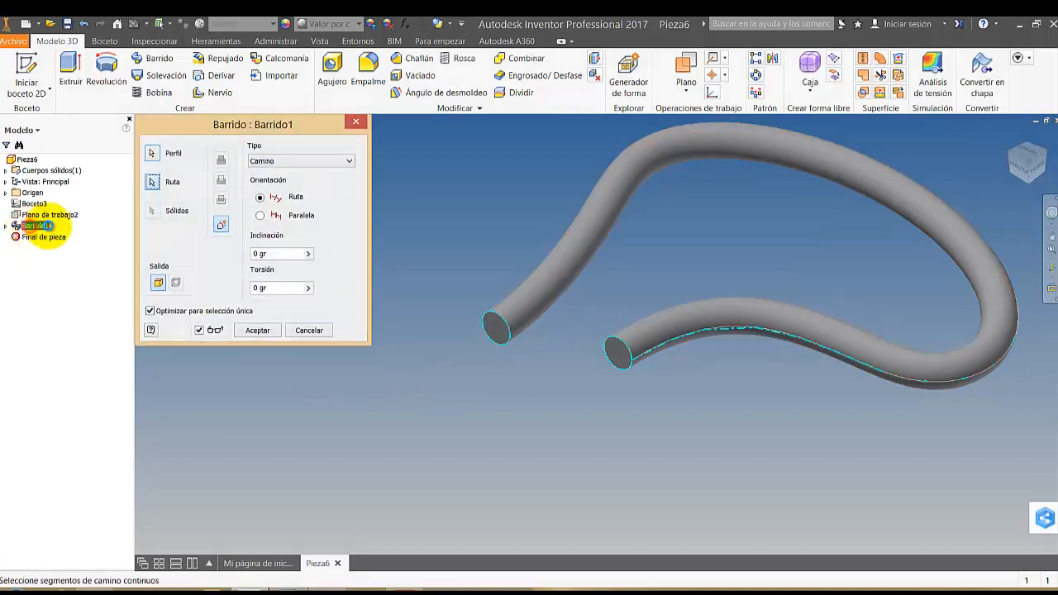
left_click(293, 161)
left_click(281, 160)
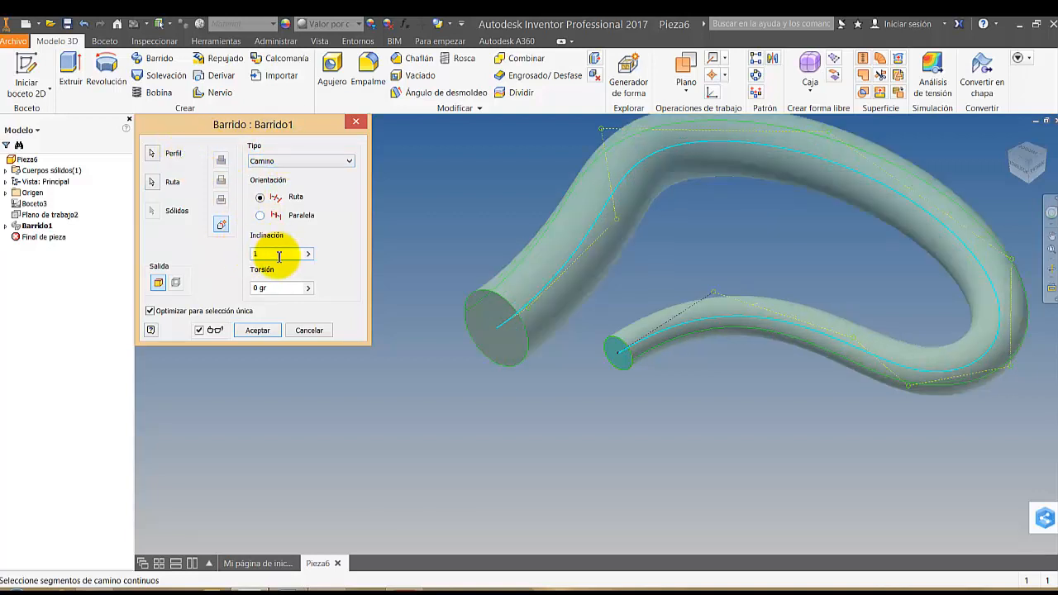
left_click_drag(272, 255, 238, 255)
type("2")
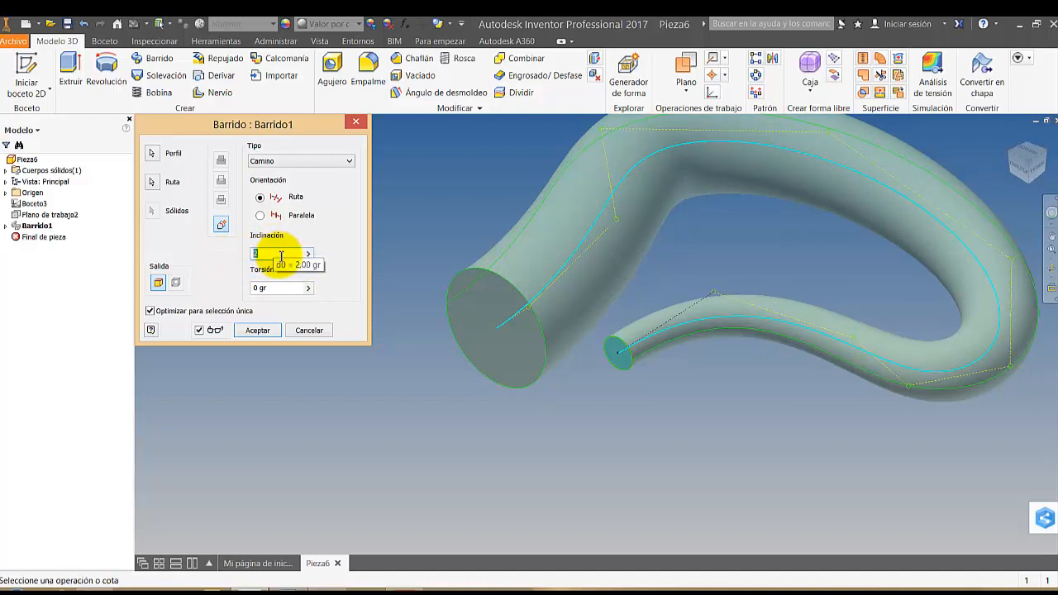
left_click_drag(282, 254, 239, 259)
type("1")
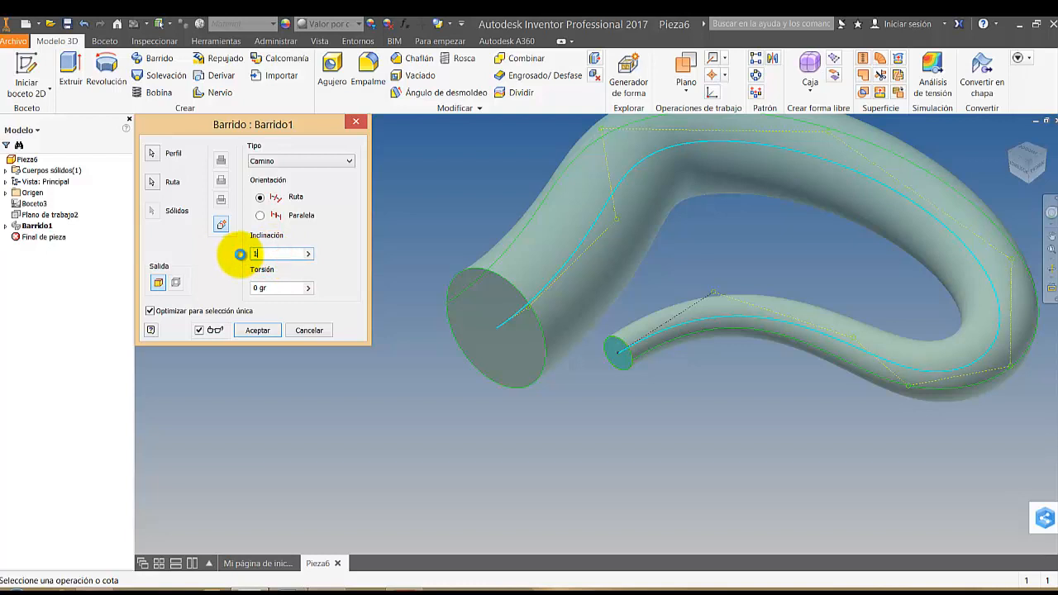
type(",5")
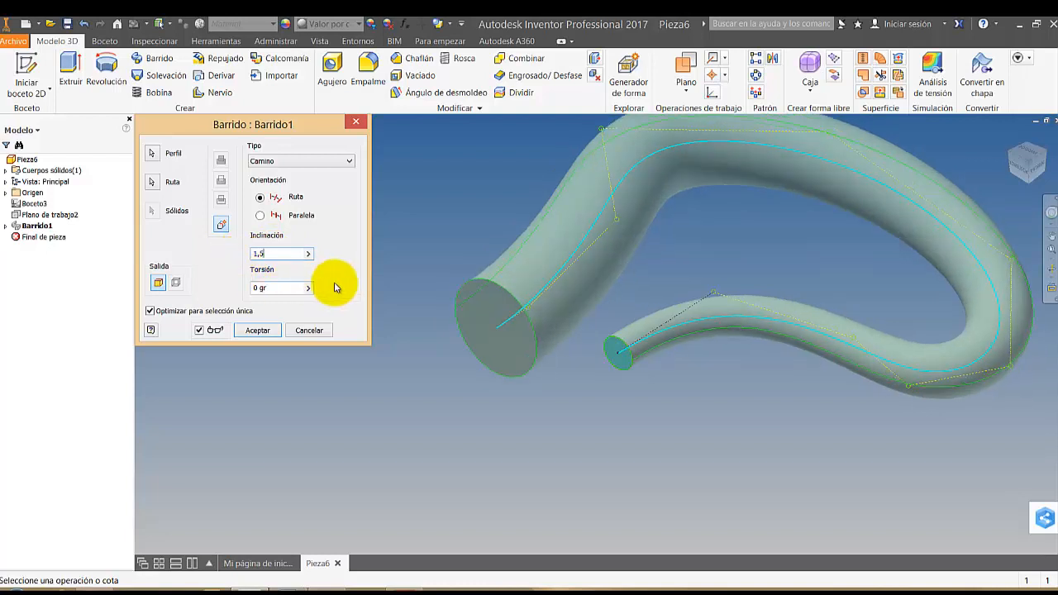
left_click(573, 381)
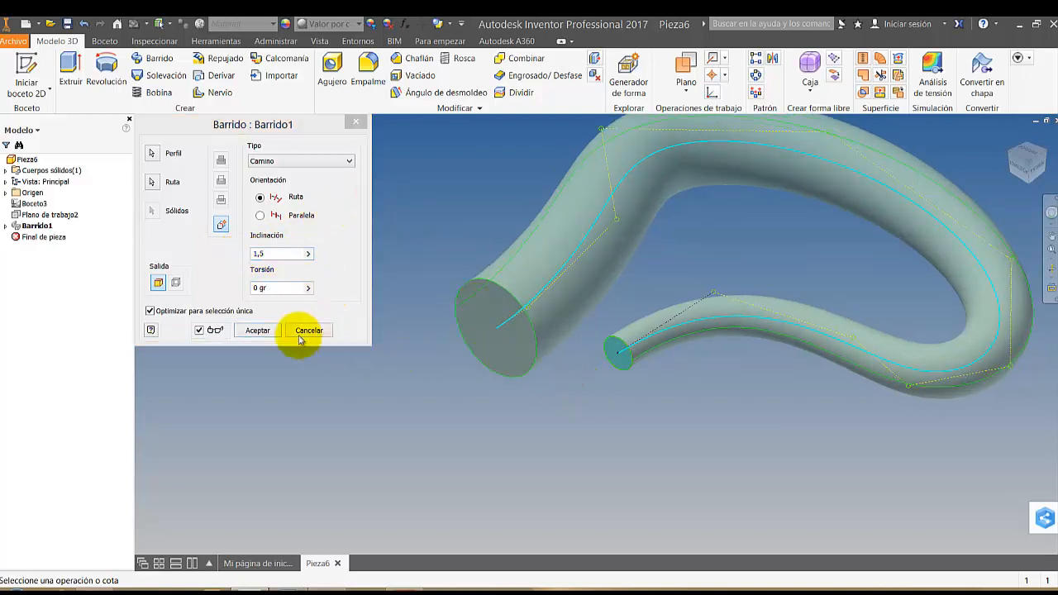
left_click(263, 331)
Define the view facing the sweep's two circular ends as the front view and return to an isometric view
scroll(587, 409, "down", 3)
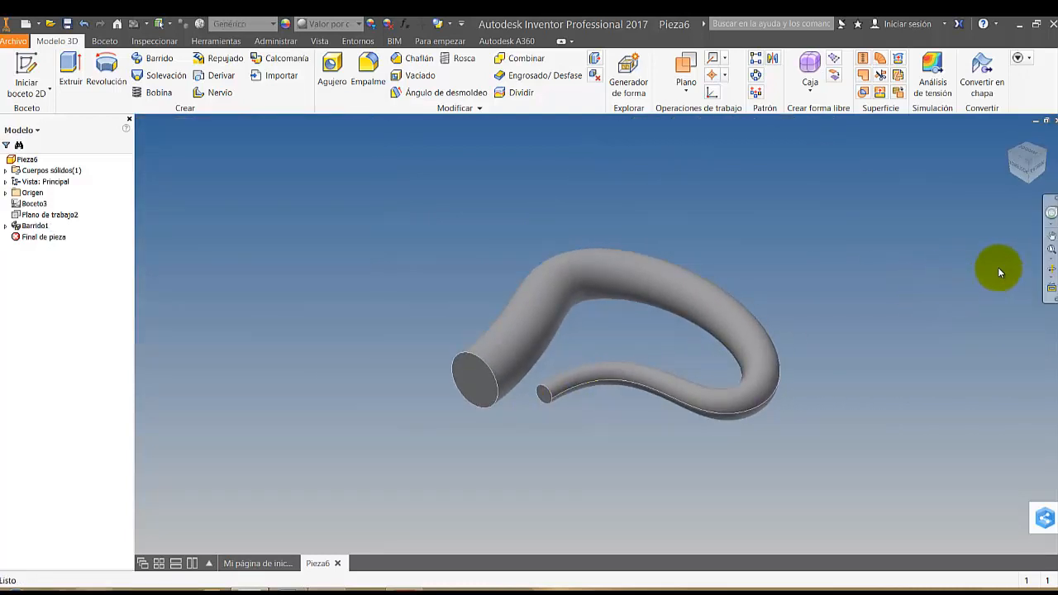
left_click(1051, 269)
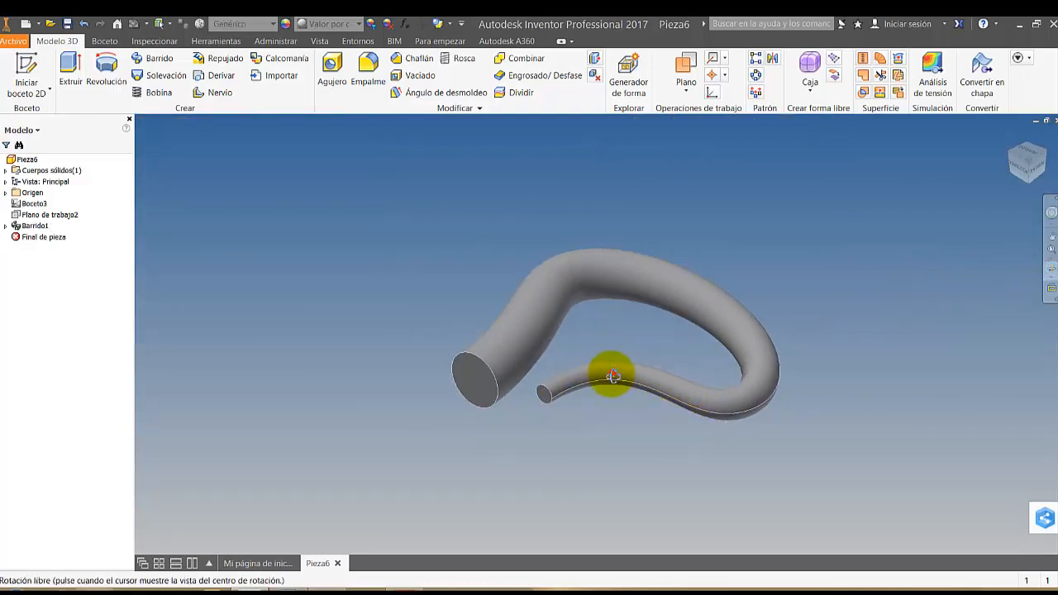
left_click_drag(612, 376, 567, 411)
scroll(546, 387, "up", 2)
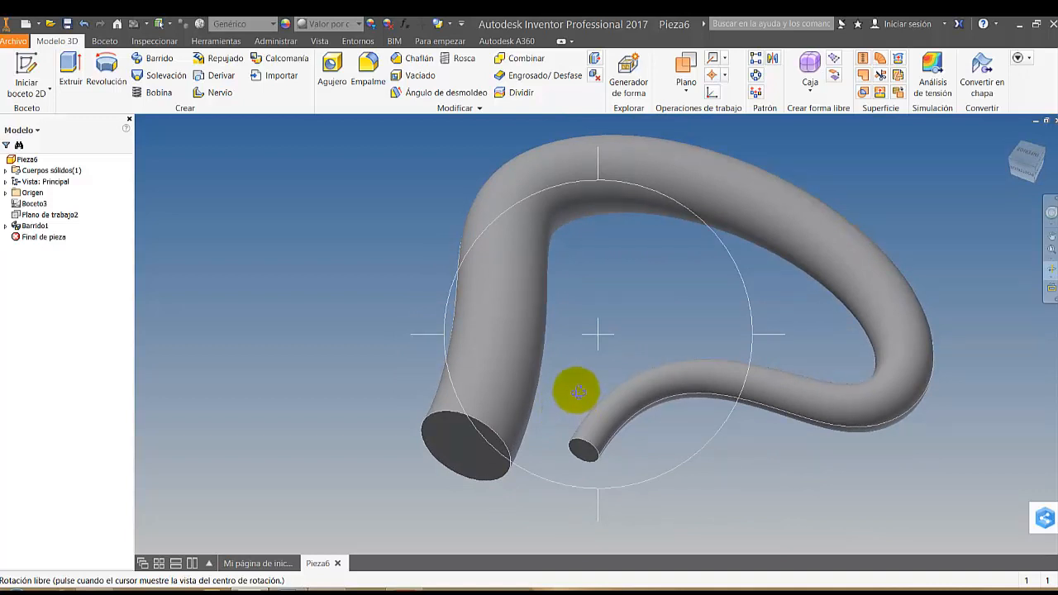
left_click_drag(576, 392, 319, 88)
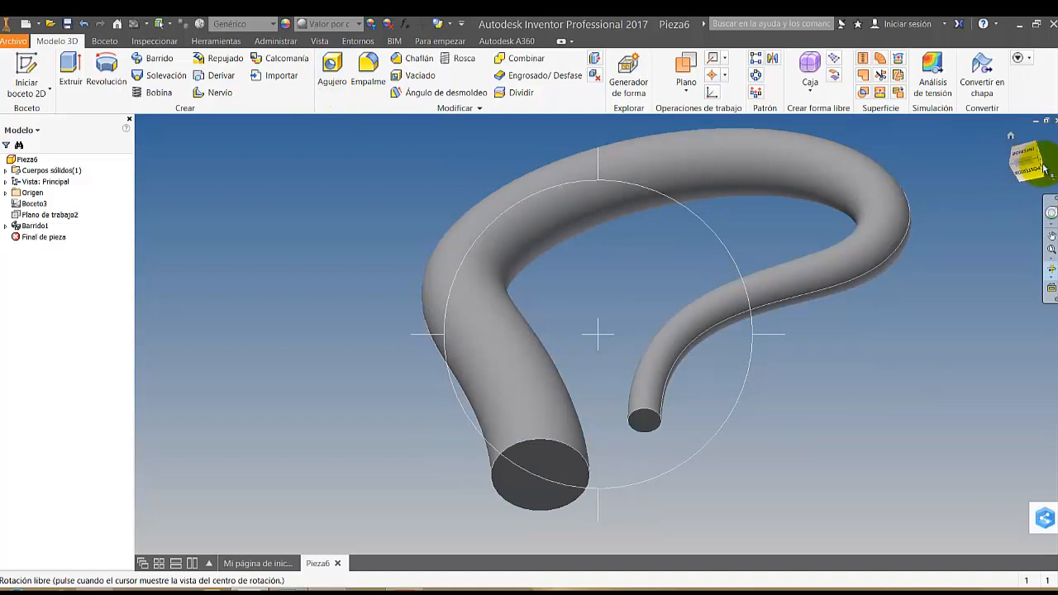
key("Escape")
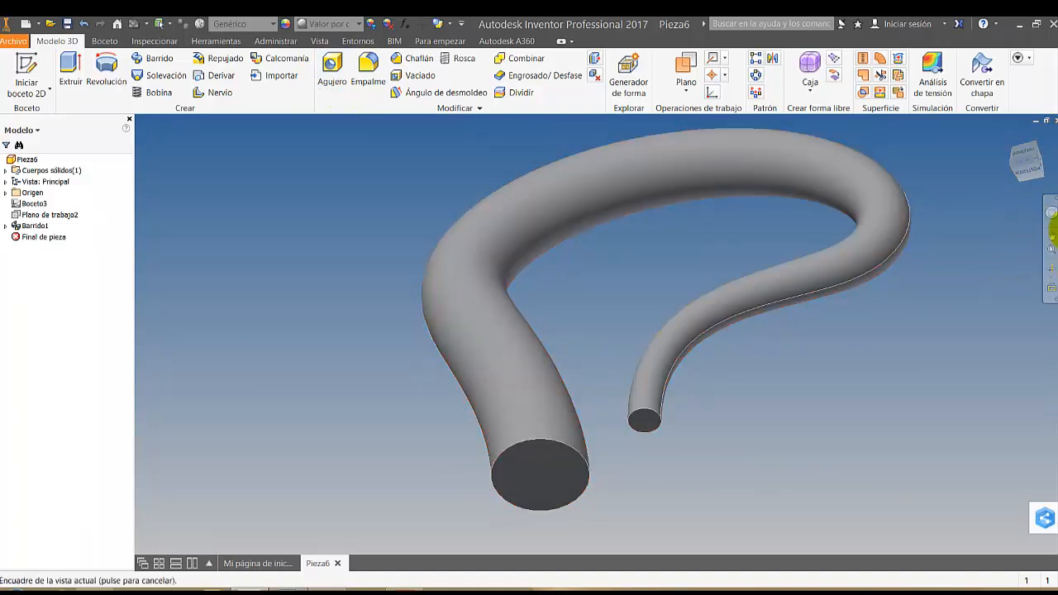
left_click(1010, 139)
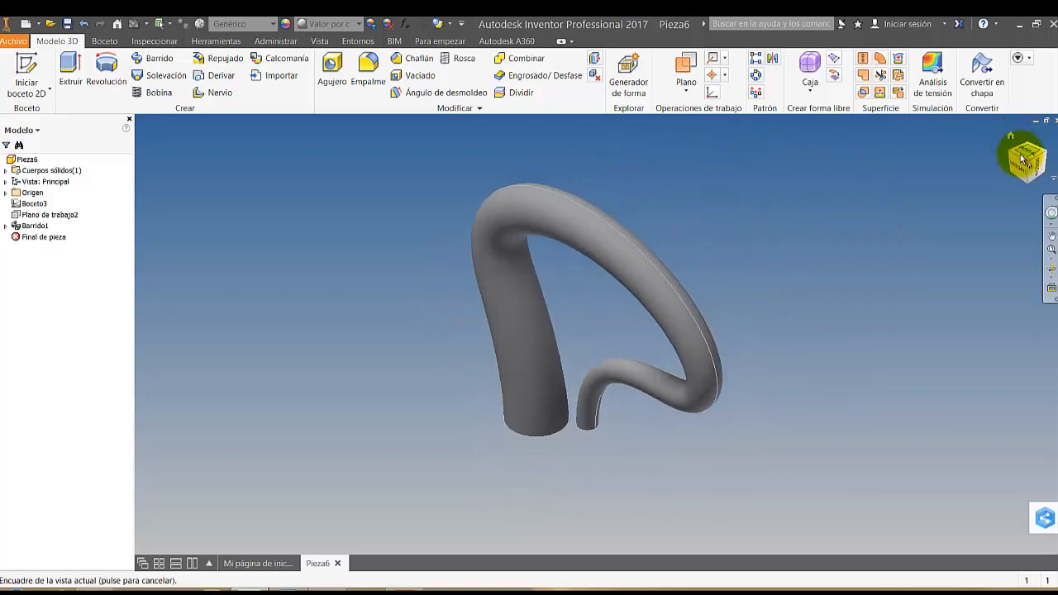
left_click(1019, 169)
left_click(1027, 181)
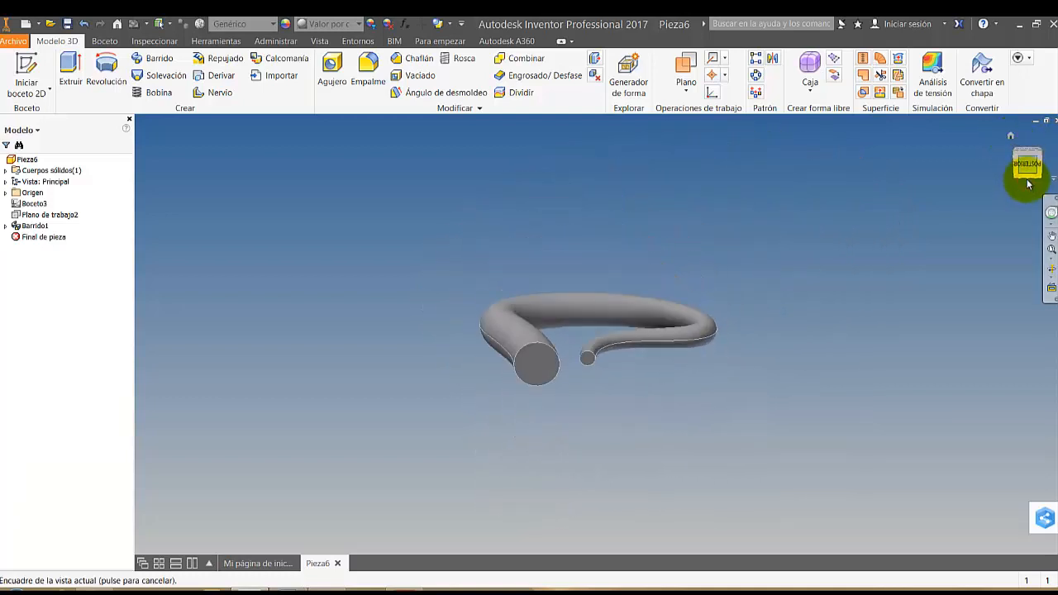
right_click(1029, 169)
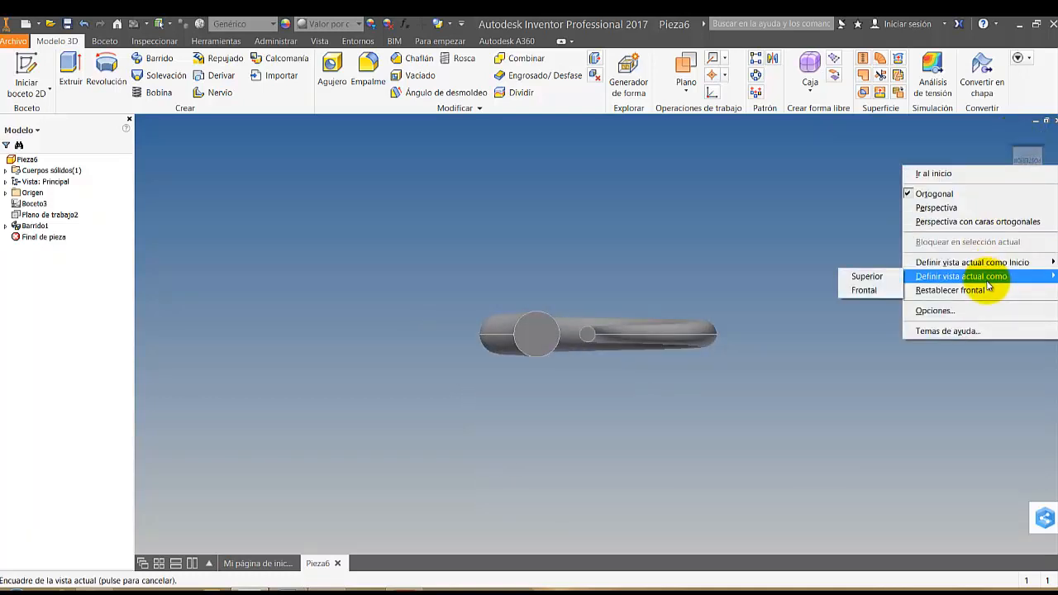
left_click(865, 290)
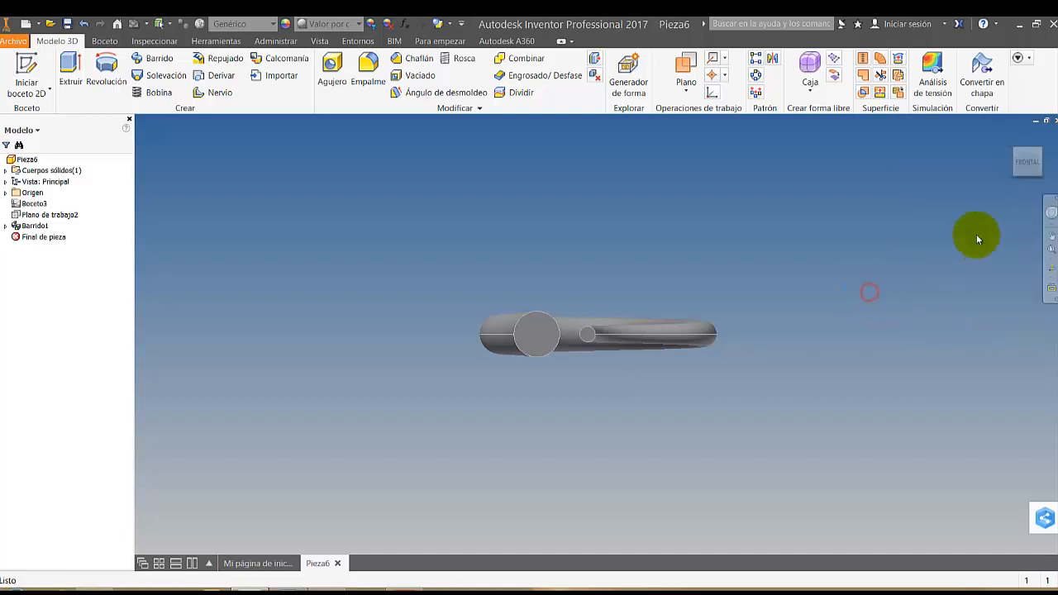
left_click(1040, 154)
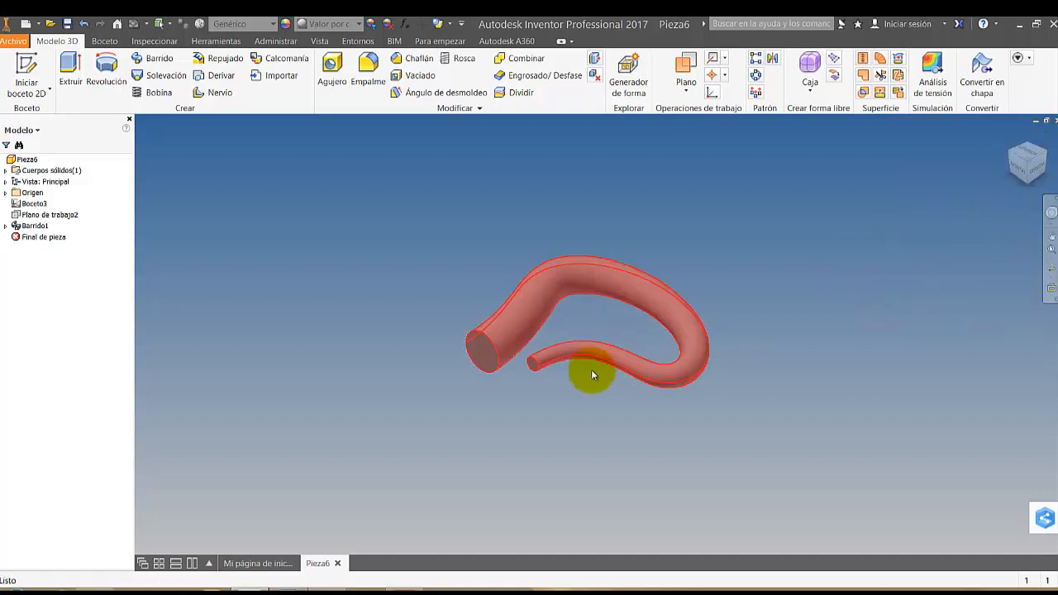
Turn on shadows and reflections and set a shaded visual style that hides the part's edges
scroll(570, 355, "up", 5)
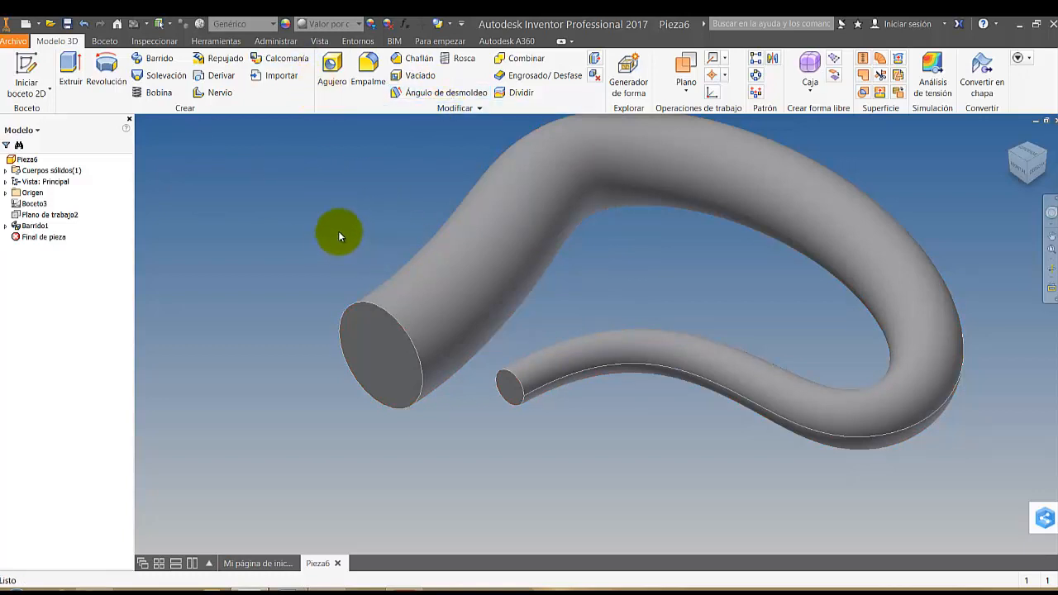
left_click(320, 41)
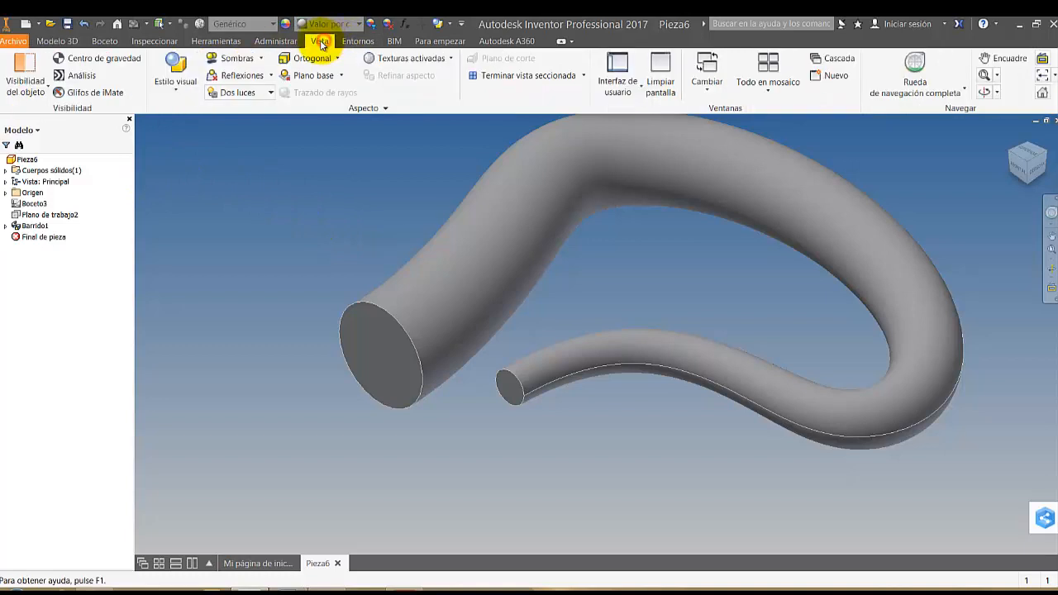
left_click(228, 60)
left_click(229, 77)
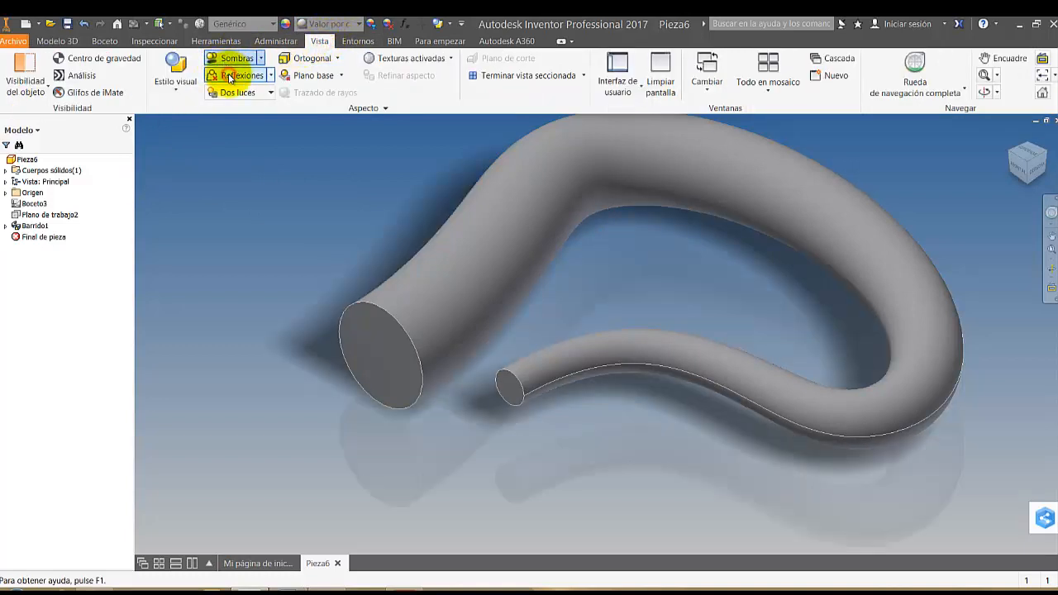
left_click(178, 89)
left_click(108, 145)
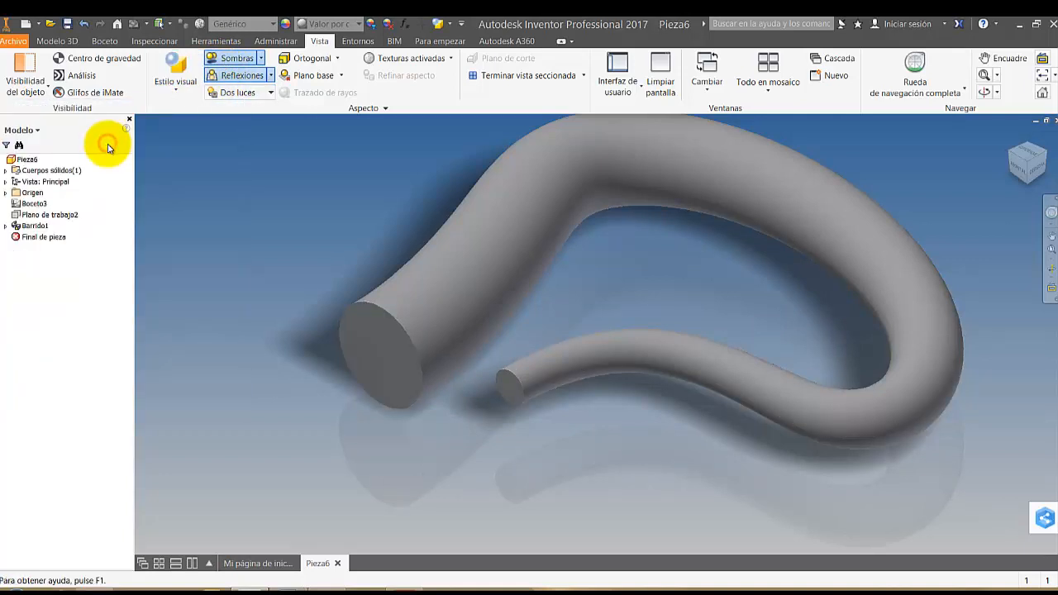
Apply the Titanio appearance to the whole part
left_click(41, 159)
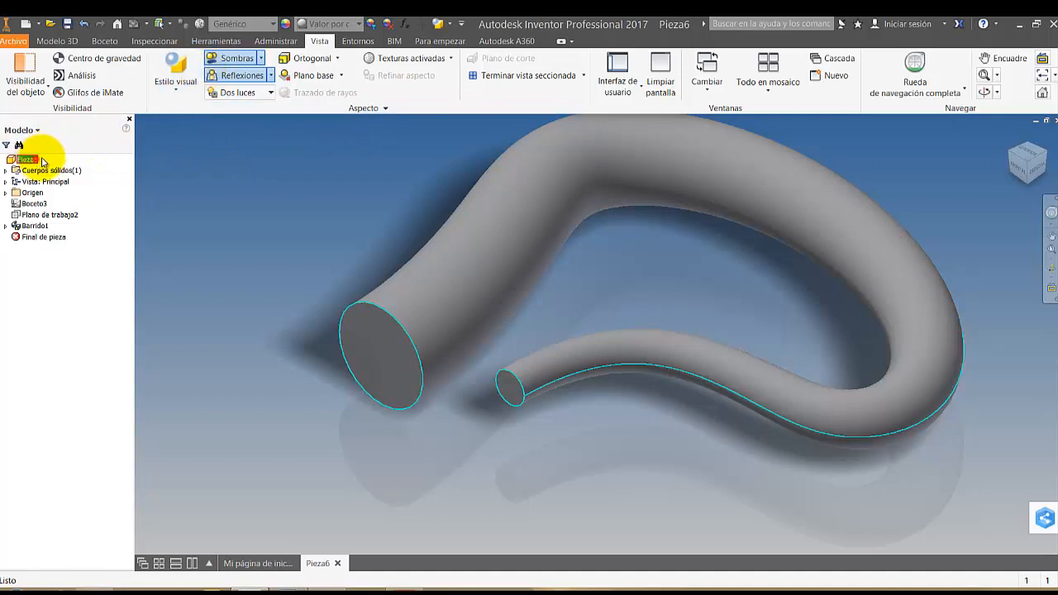
left_click(322, 24)
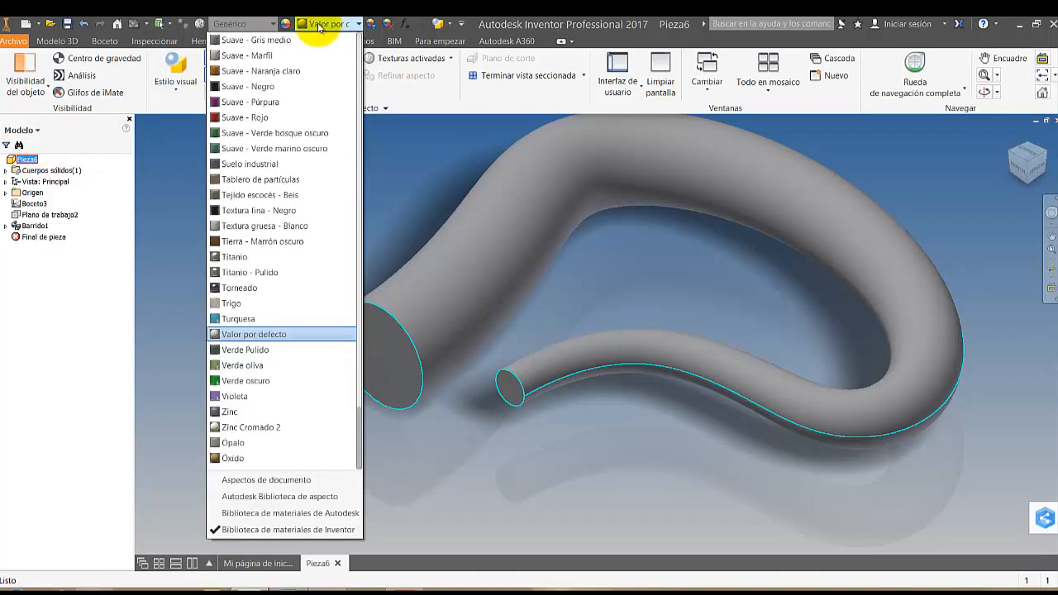
left_click(235, 256)
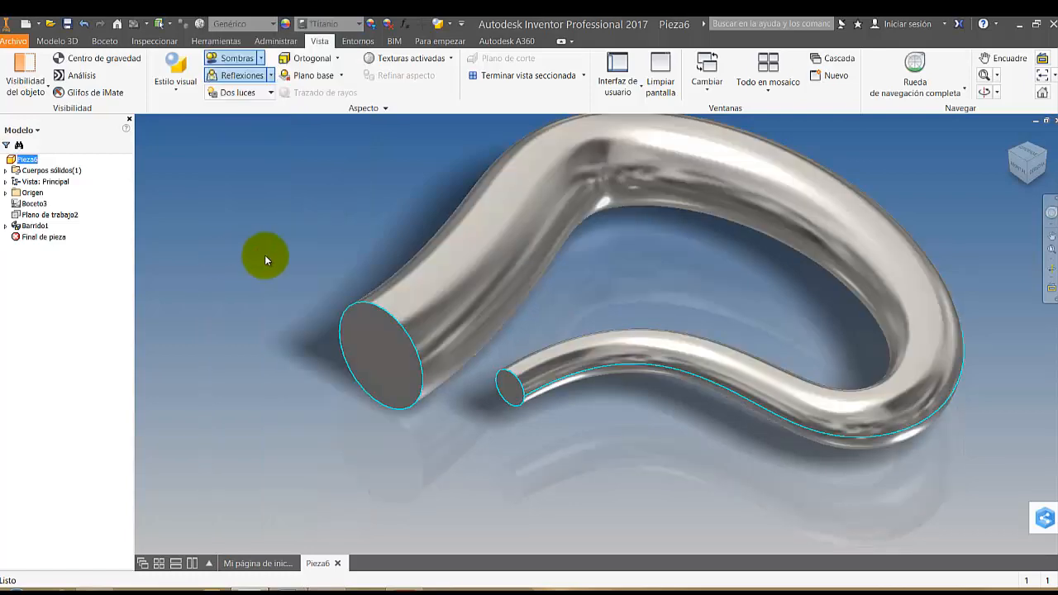
Examine the part's titanium finish, shadows and reflections from the front and the rear
scroll(826, 213, "down", 3)
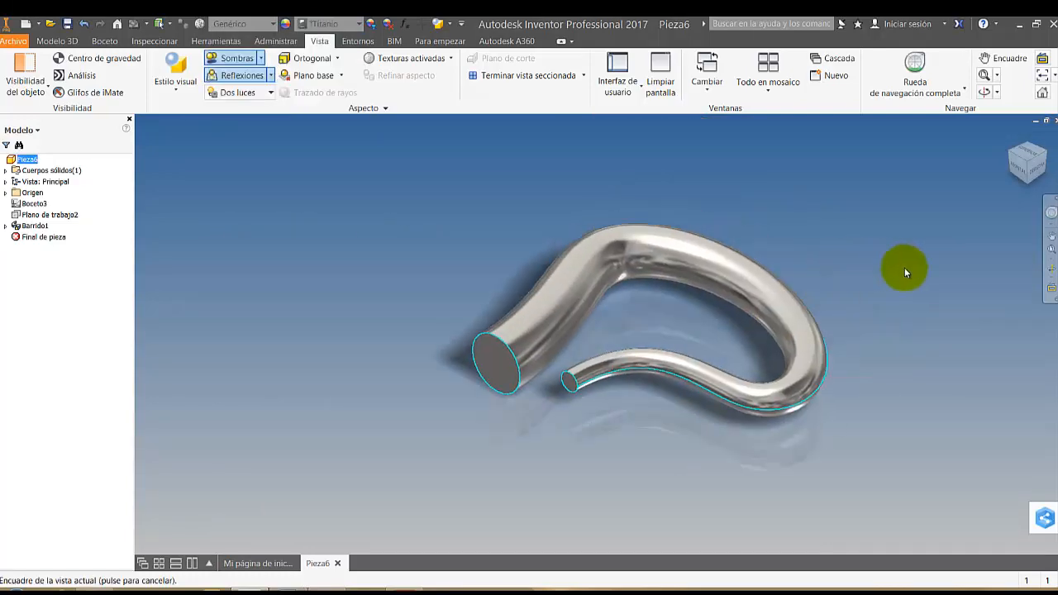
left_click(1051, 266)
left_click_drag(822, 331, 829, 239)
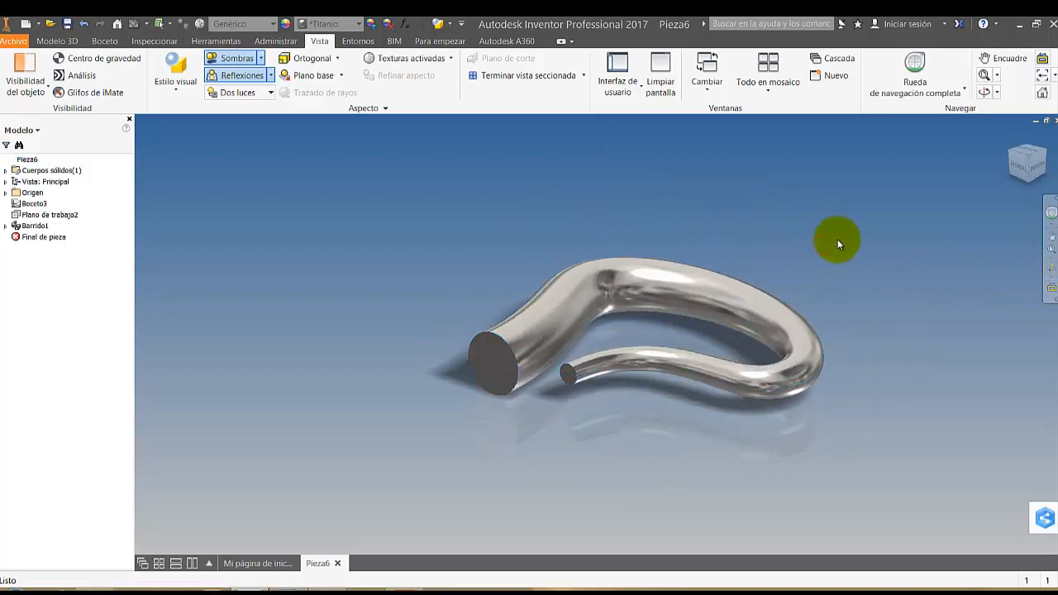
left_click(1052, 270)
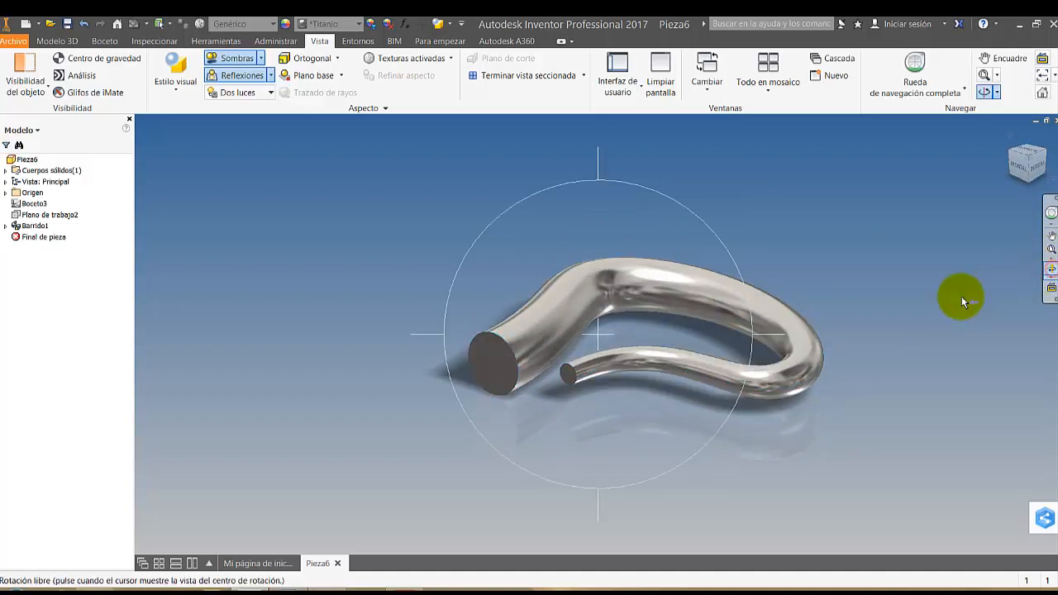
left_click_drag(754, 336, 999, 271)
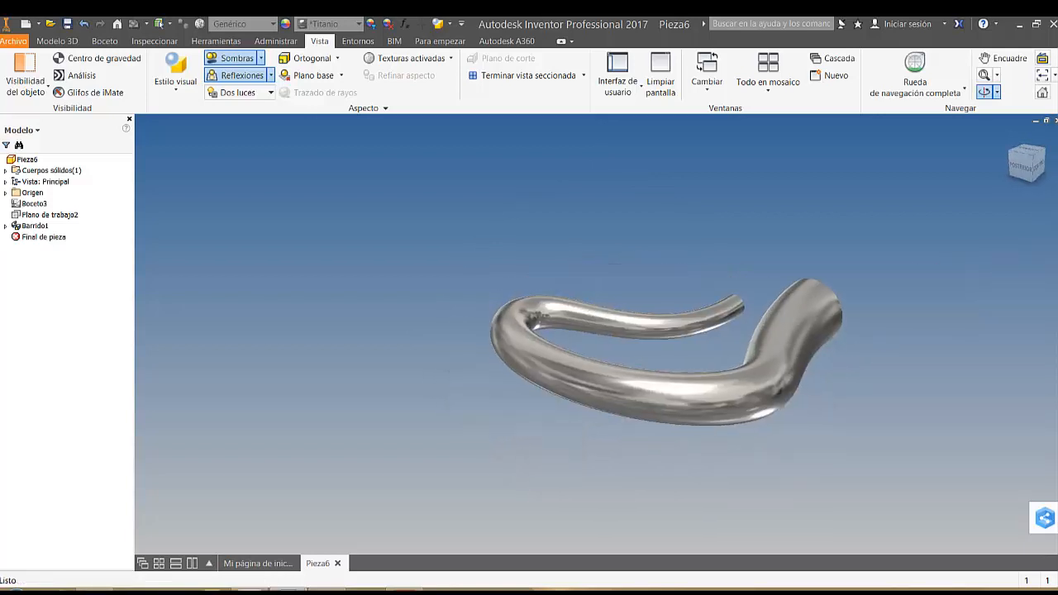